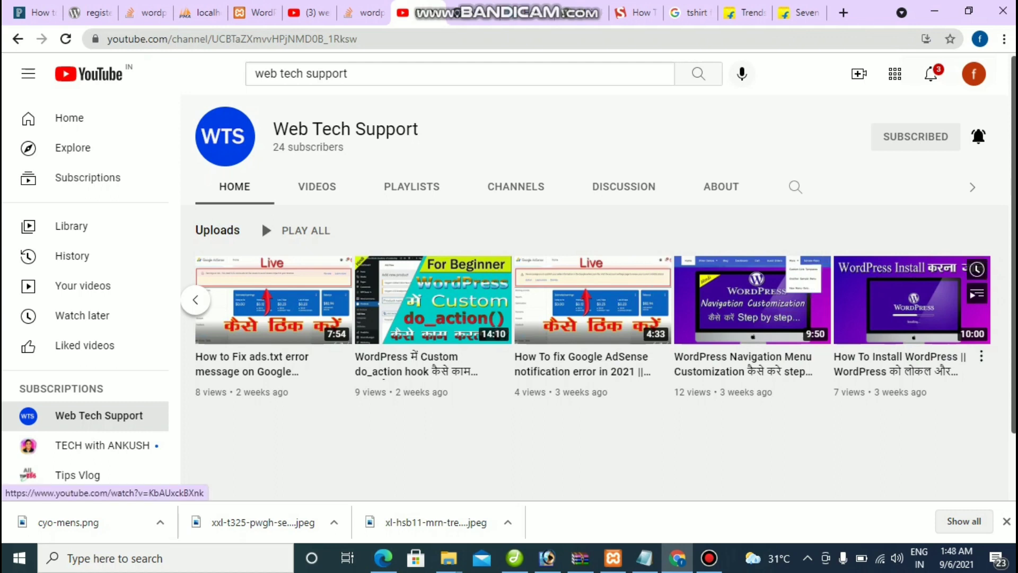
Step: Leave the YouTube tutorial page for the localhost WordPress setup tab
drag(949, 403, 816, 297)
click(743, 450)
key(ctrl+5)
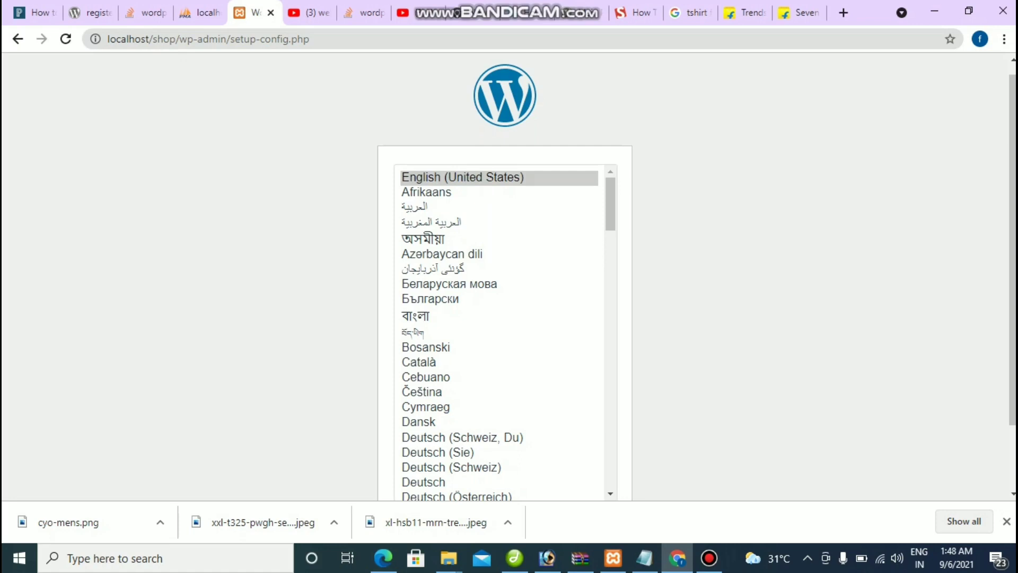
Step: Keep English (United States) and go past the welcome screen to the database form
scroll(508, 276, down, 2)
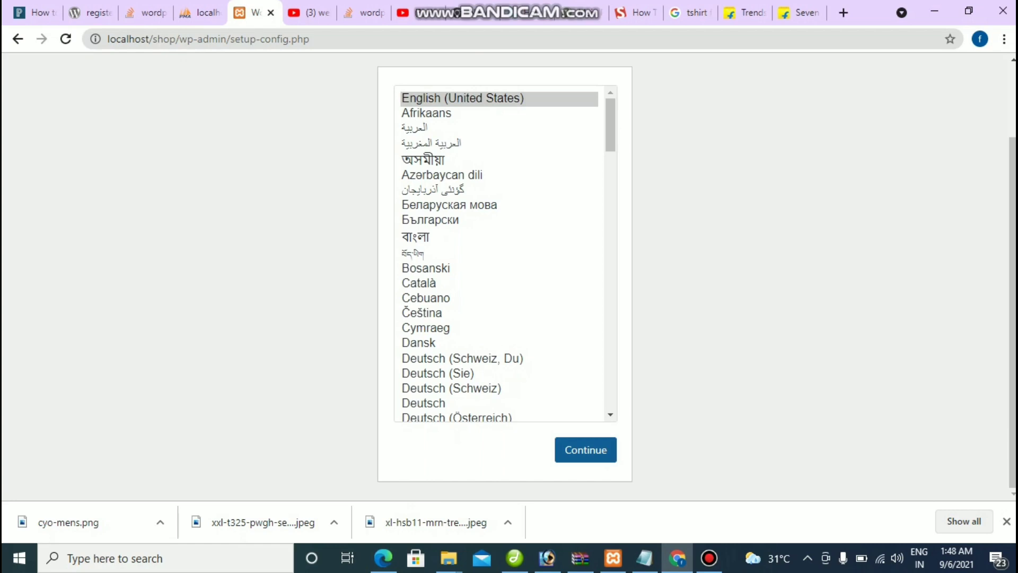
click(585, 450)
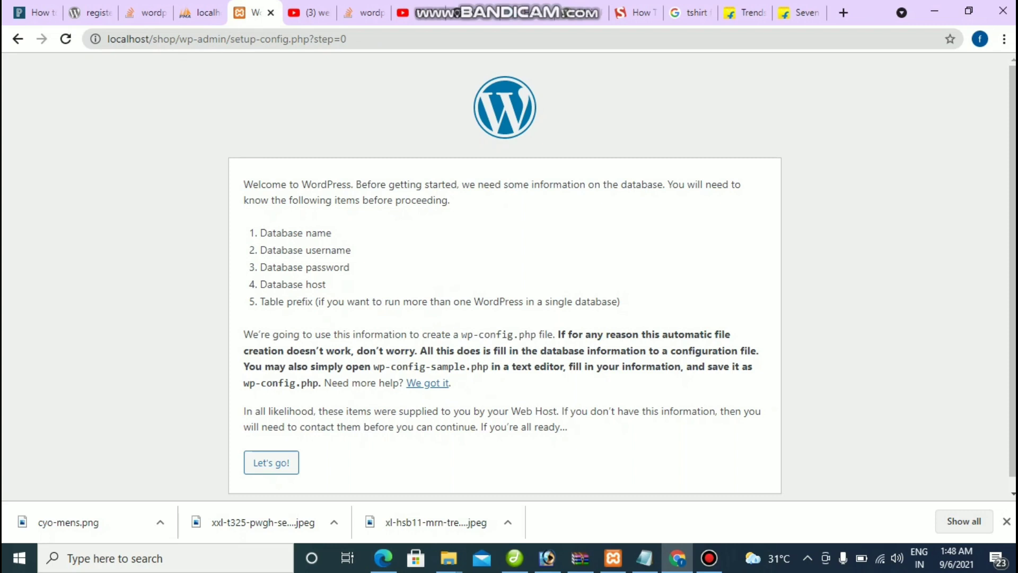
scroll(509, 318, down, 1)
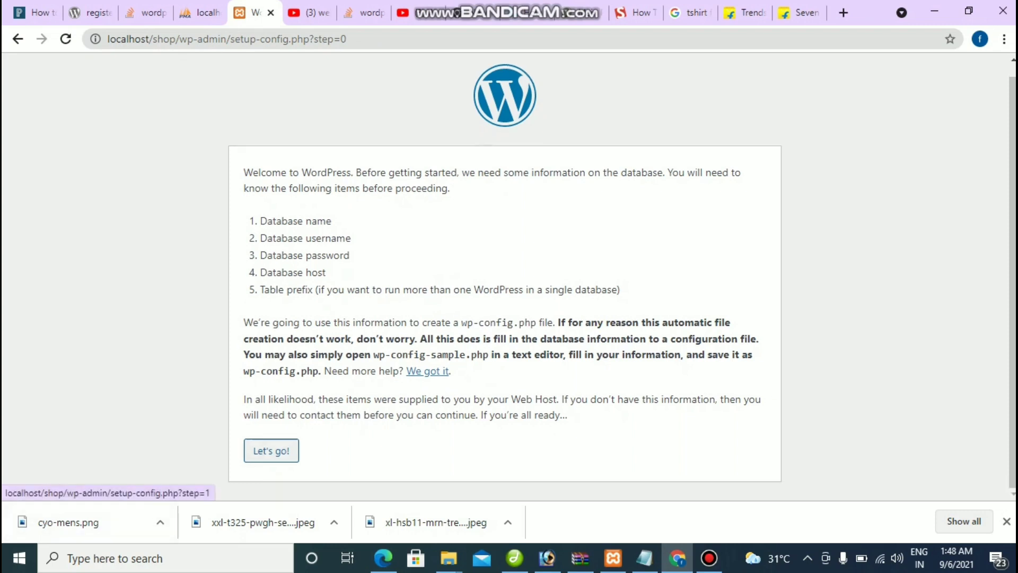
click(270, 450)
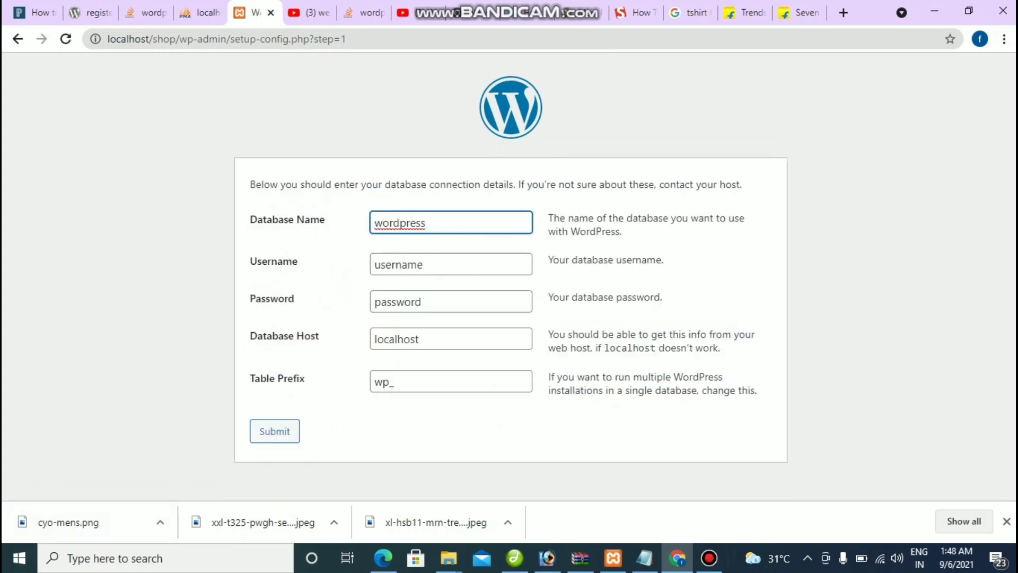
Step: Enter 'show' as the database name, checking the tutorial video along the way
key(ctrl+a)
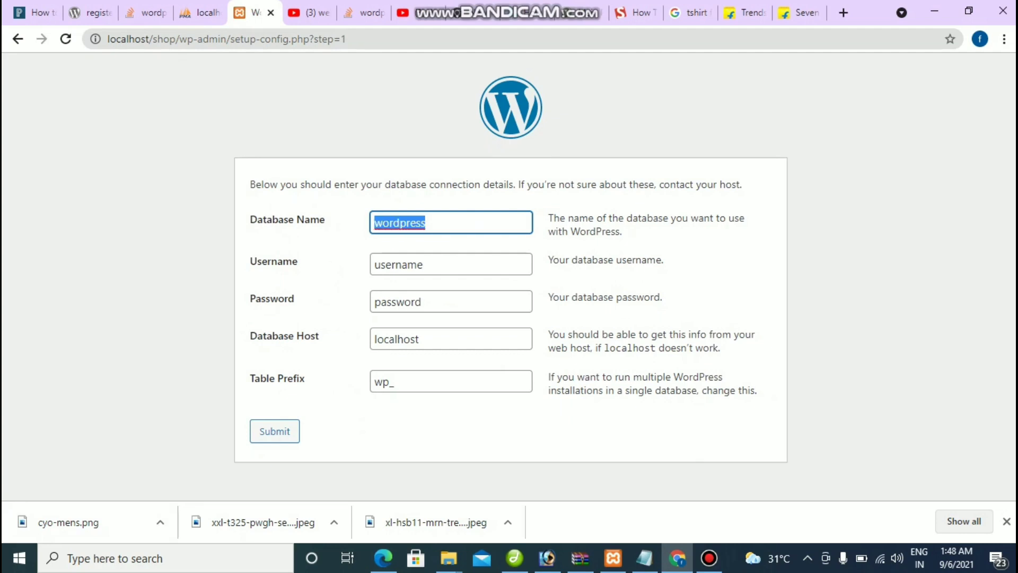
text(show)
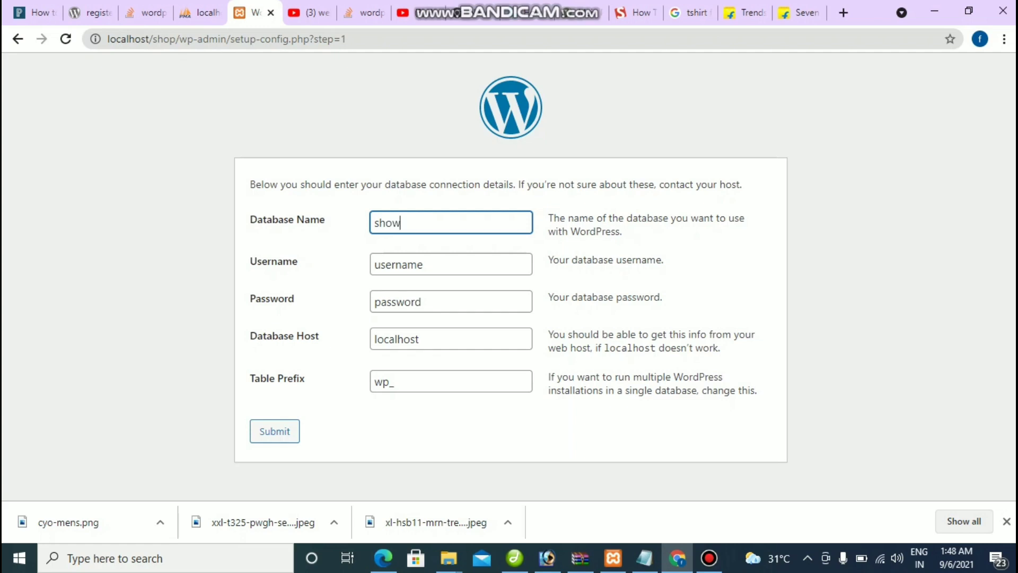
click(405, 12)
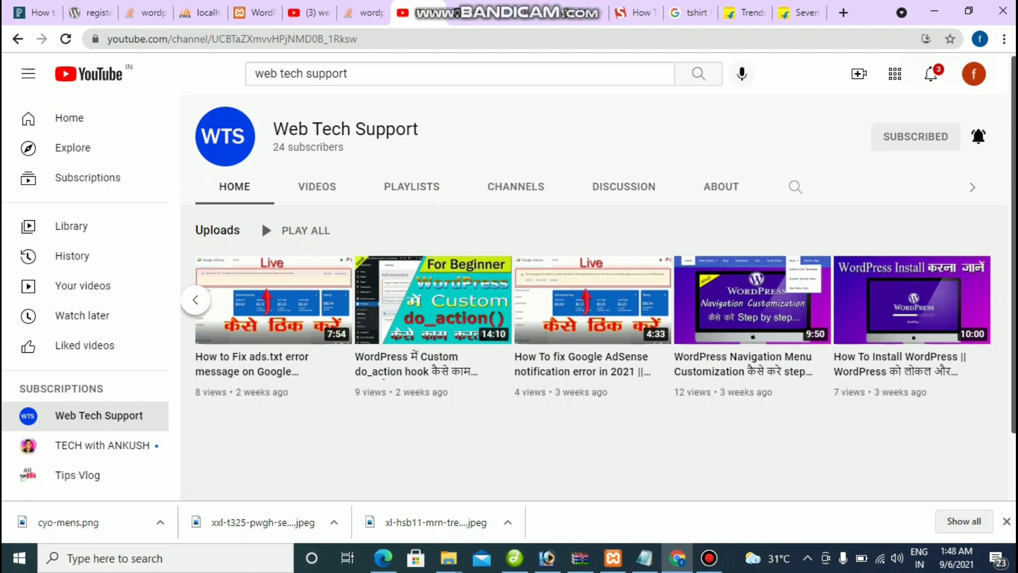
drag(949, 403, 901, 297)
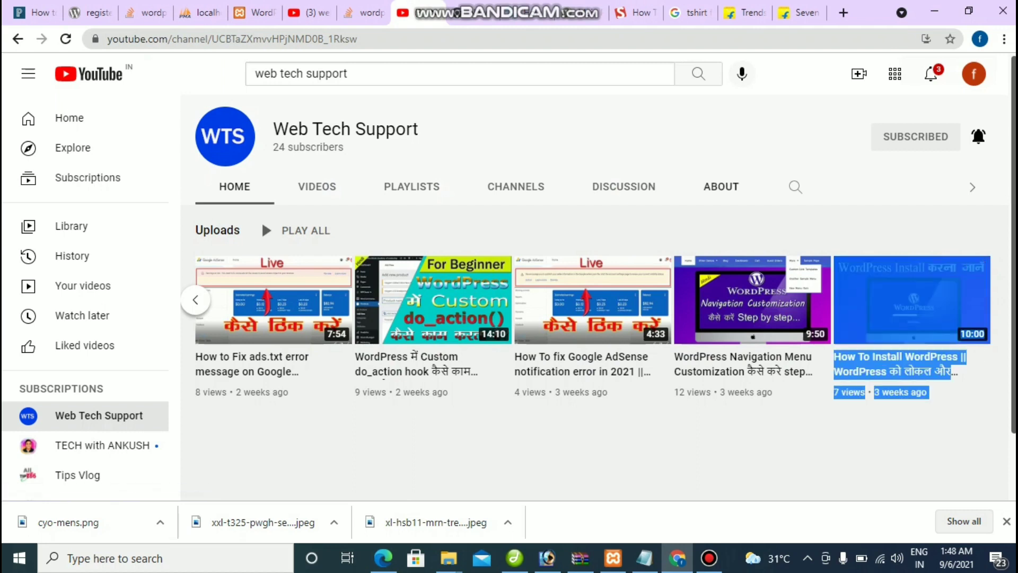
click(249, 12)
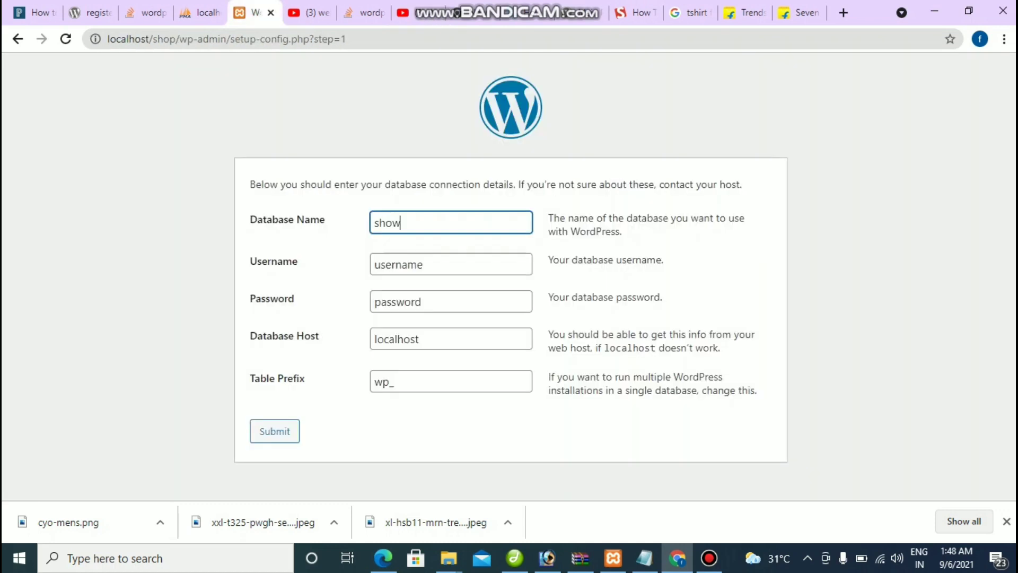
Step: Set username root, leave the password blank, and submit the database details
key(Tab)
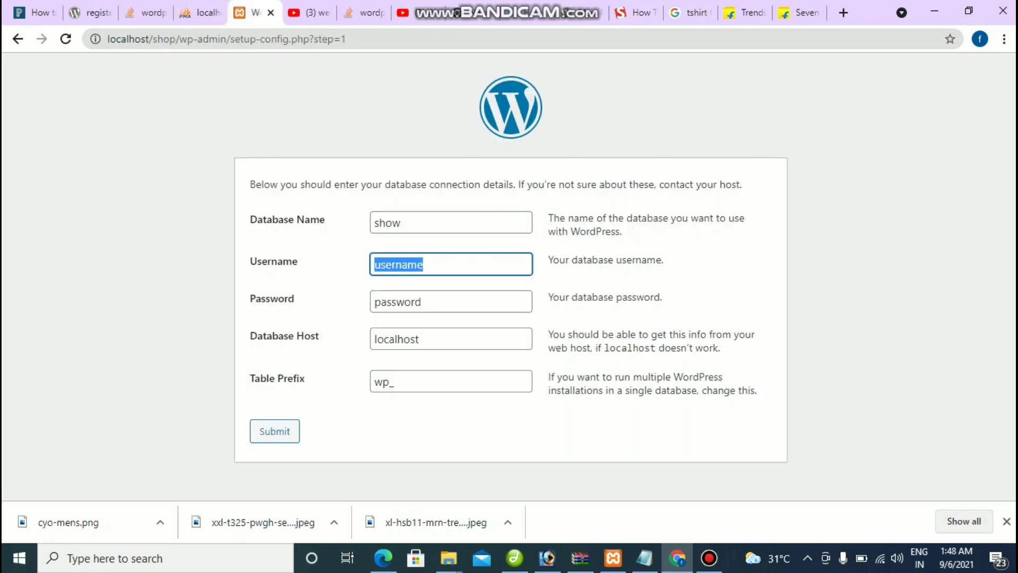
key(BackSpace)
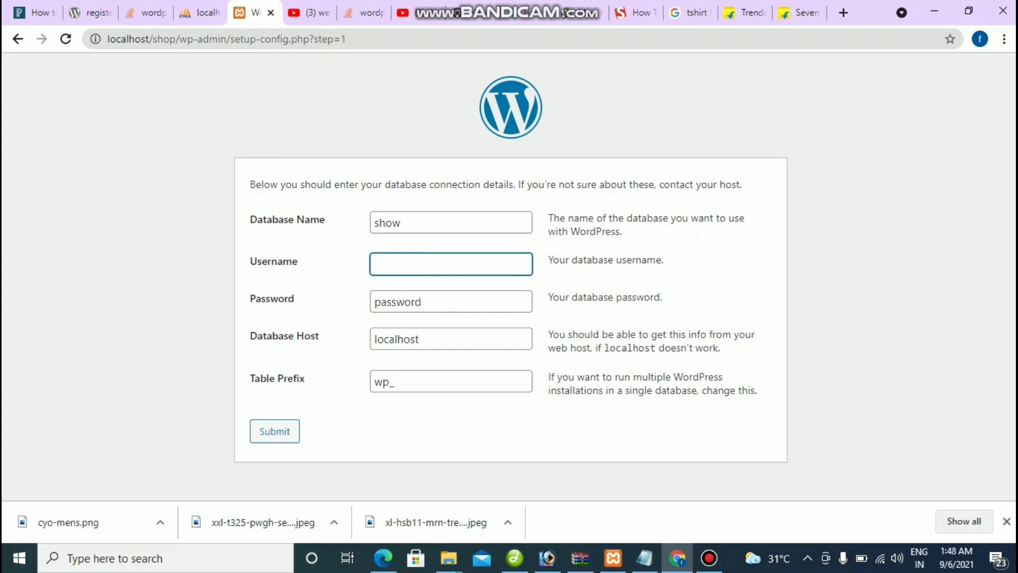
text(root)
key(Tab)
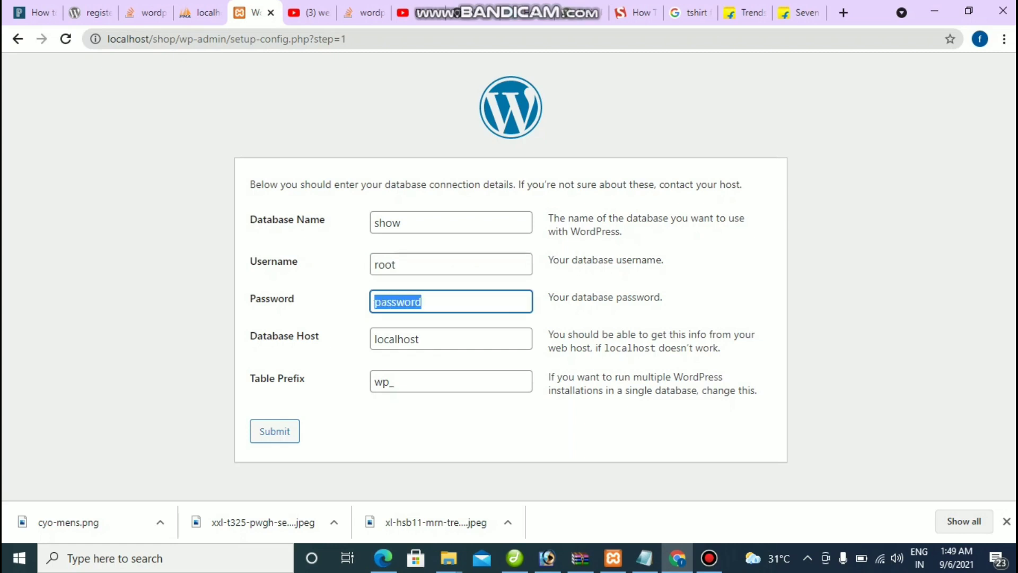
key(BackSpace)
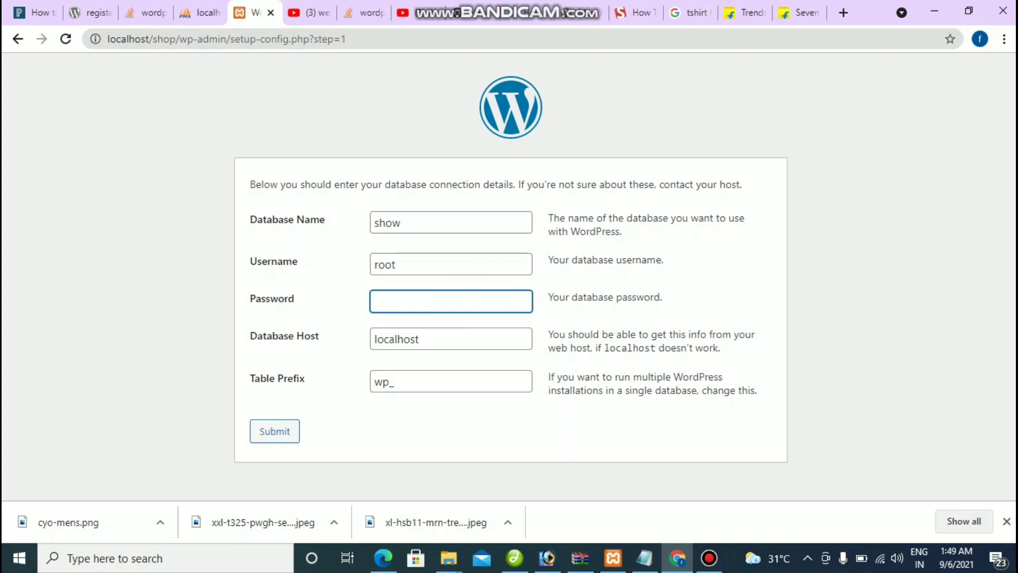
click(274, 430)
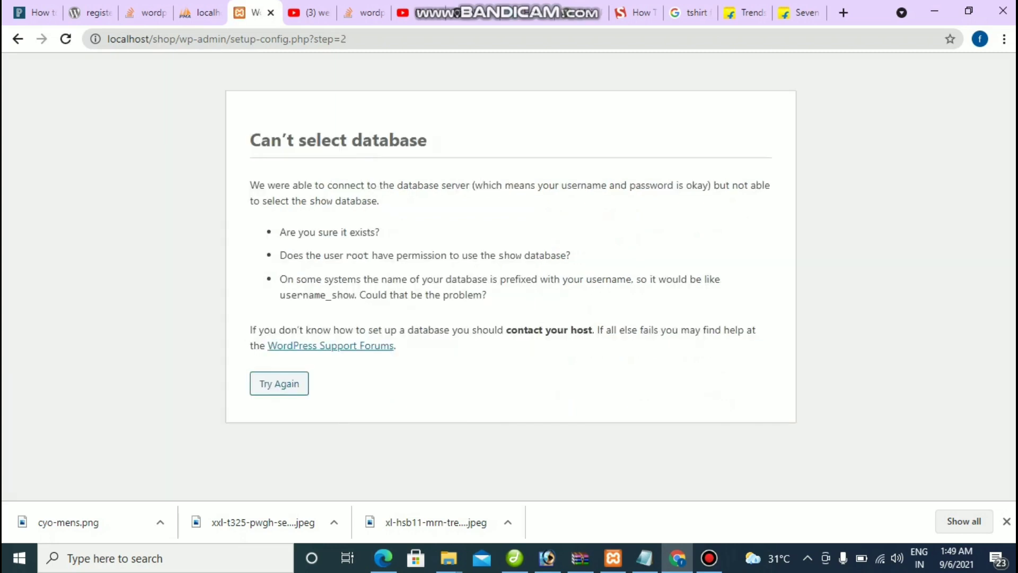
Step: Retry with the database name corrected from show to shop
click(279, 383)
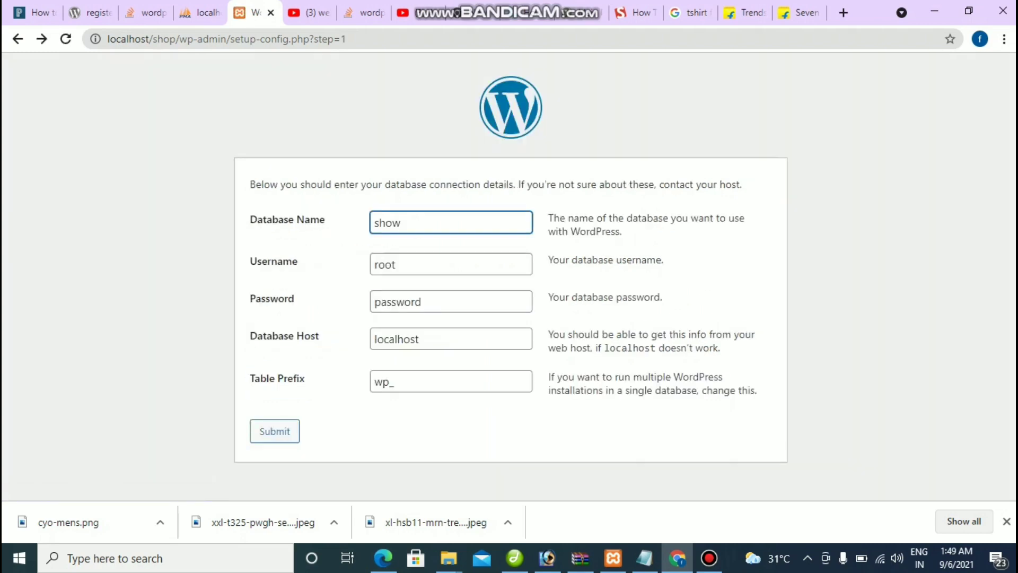
key(ctrl+a)
key(End)
key(BackSpace)
text(p)
key(Return)
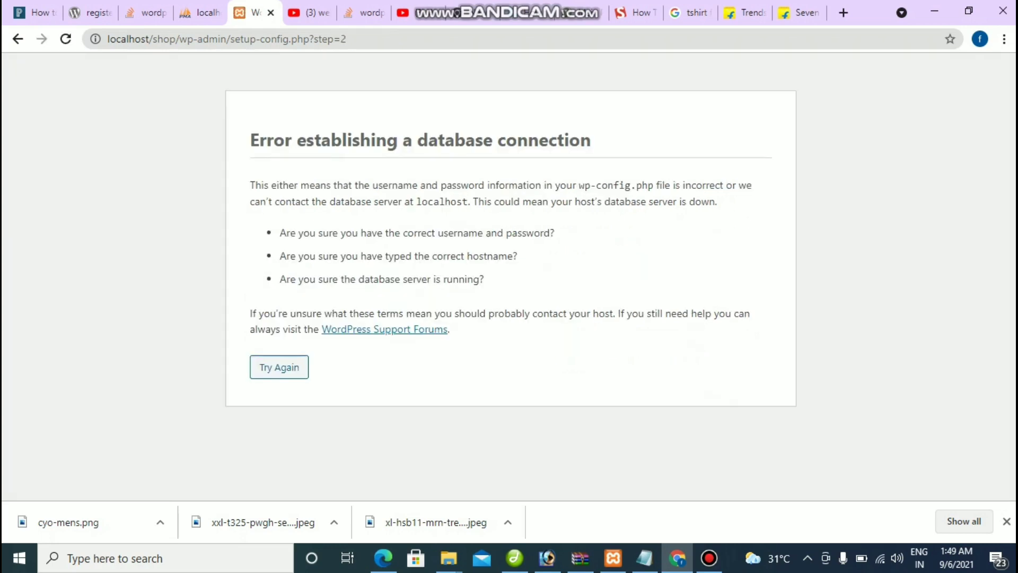
Step: Clear the leftover password and resubmit the form with a blank password
key(Return)
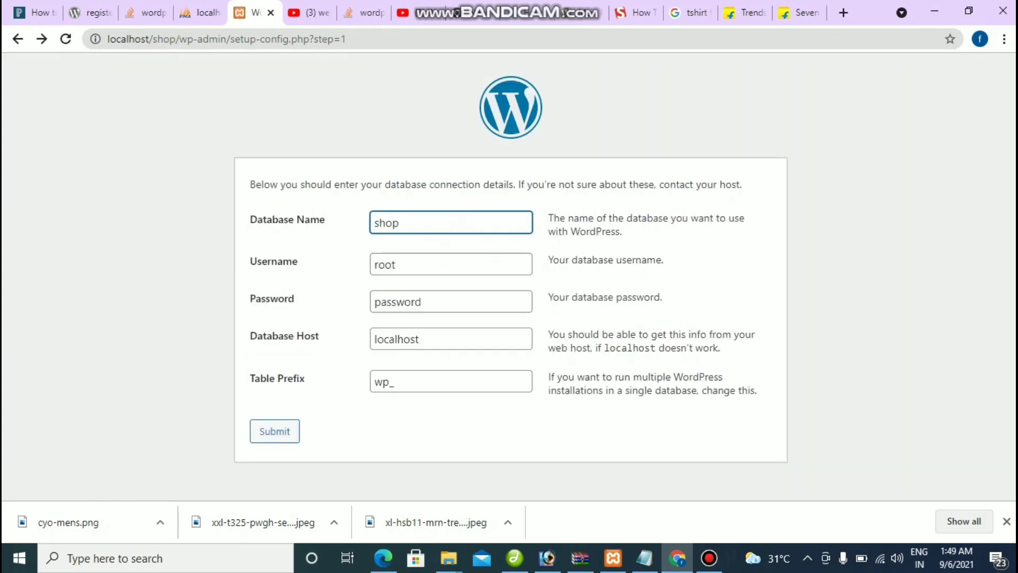
key(Tab)
key(Tab)
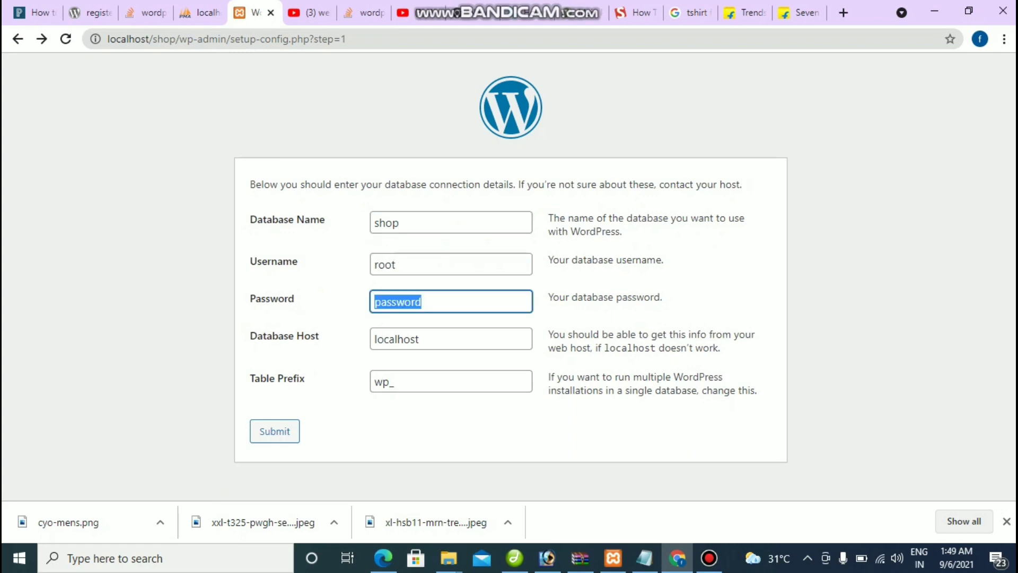
key(BackSpace)
key(Return)
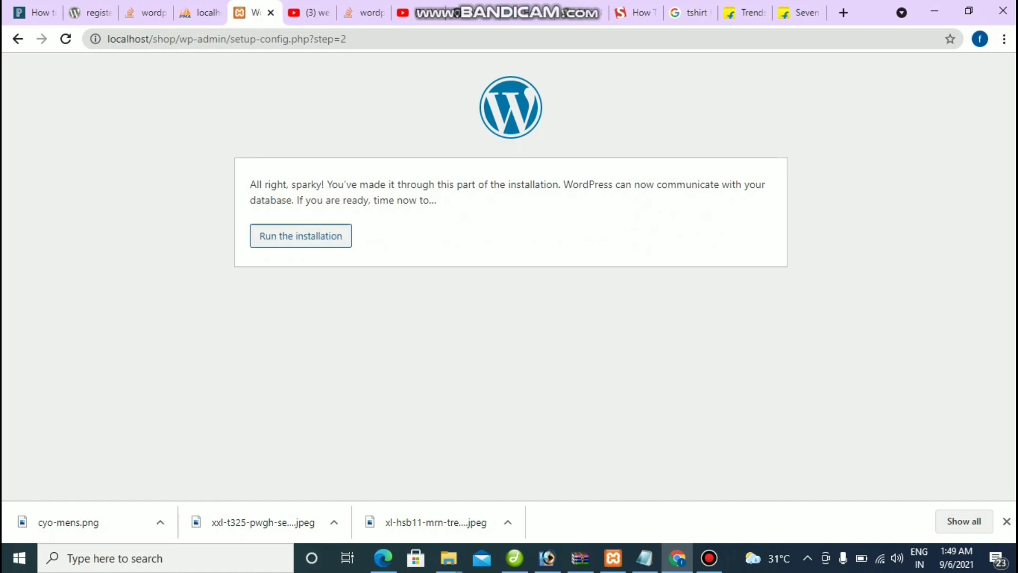
Step: Run the installation and enter the site title 'show Store'
click(301, 236)
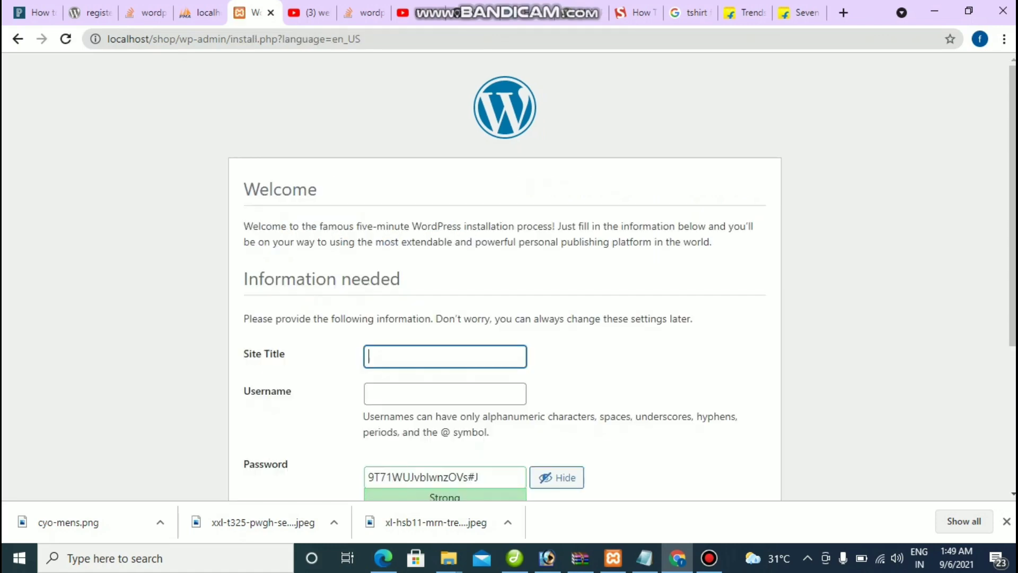
scroll(509, 276, down, 3)
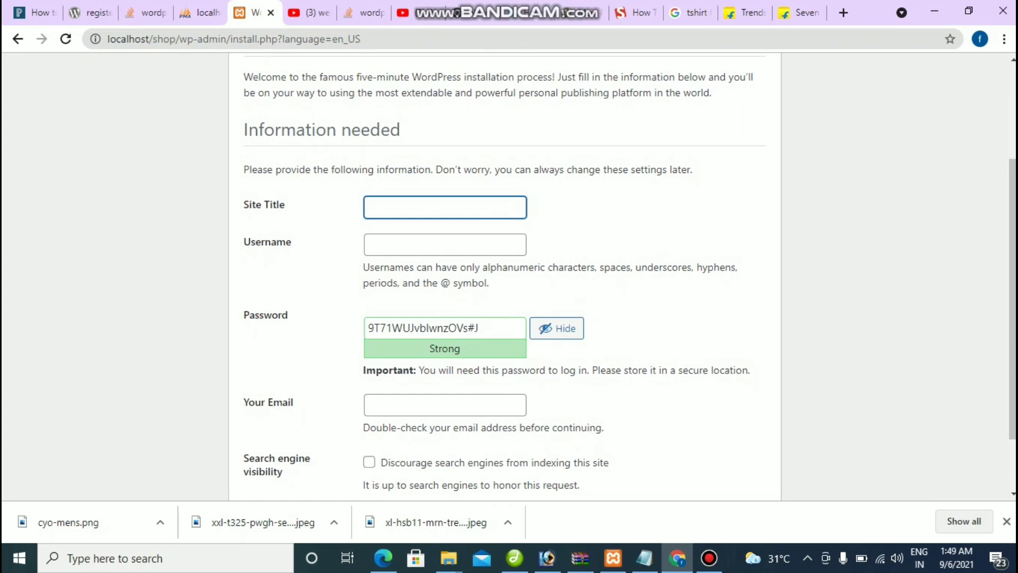
text(show)
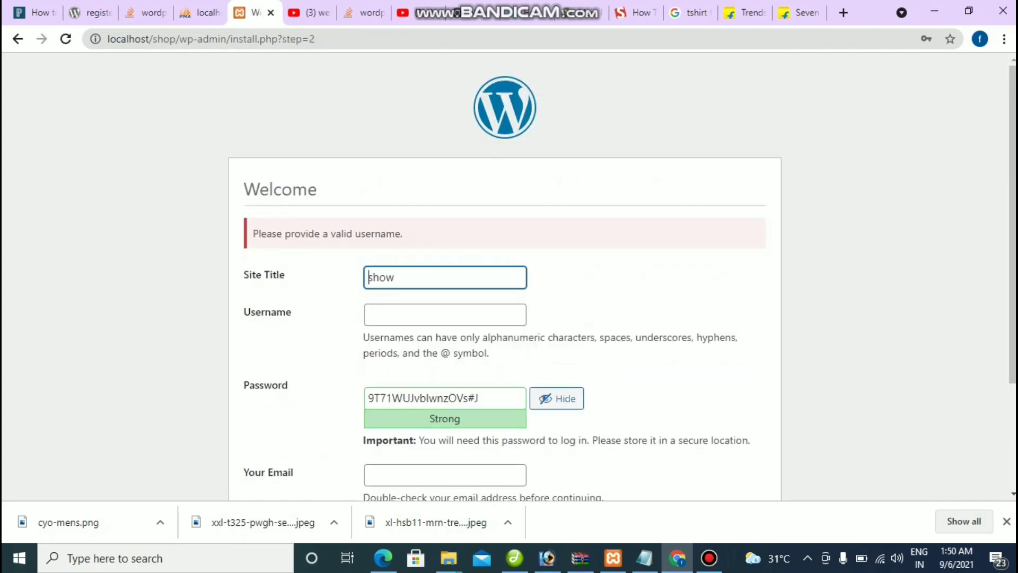
click(394, 277)
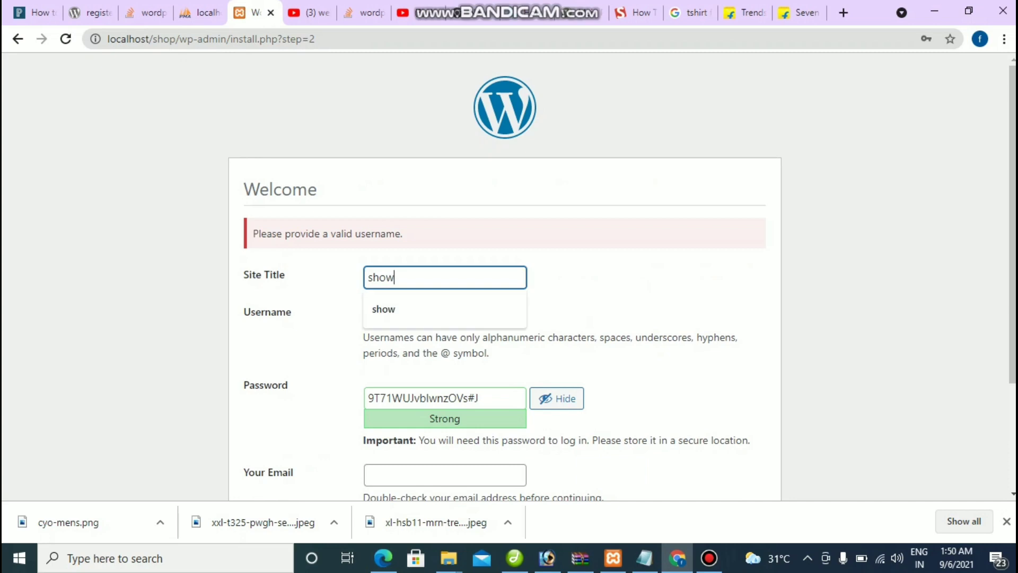
text(S)
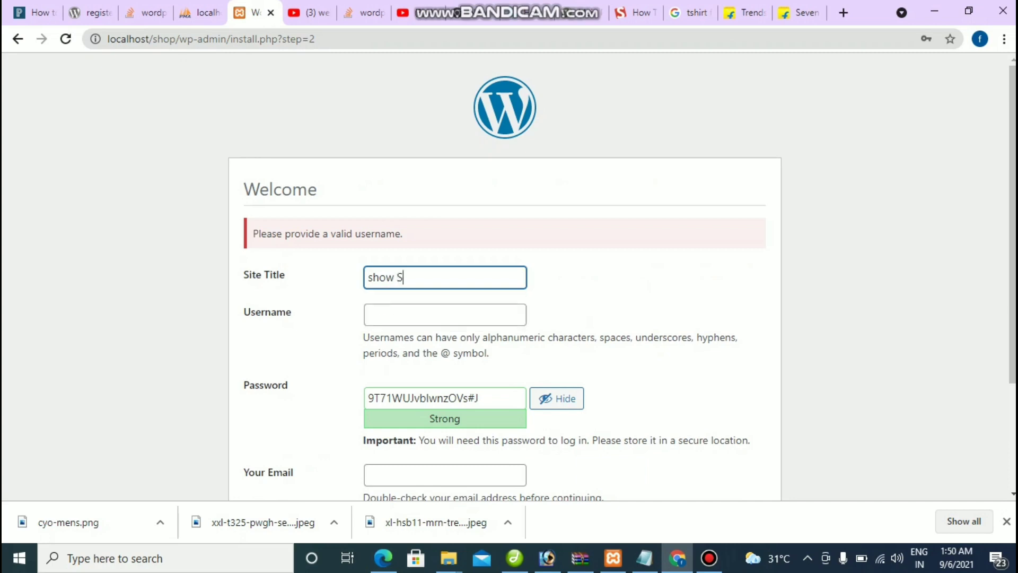
text(tore)
Step: Set the admin username Admin and replace the generated password with a weak one
scroll(509, 276, down, 1)
key(Tab)
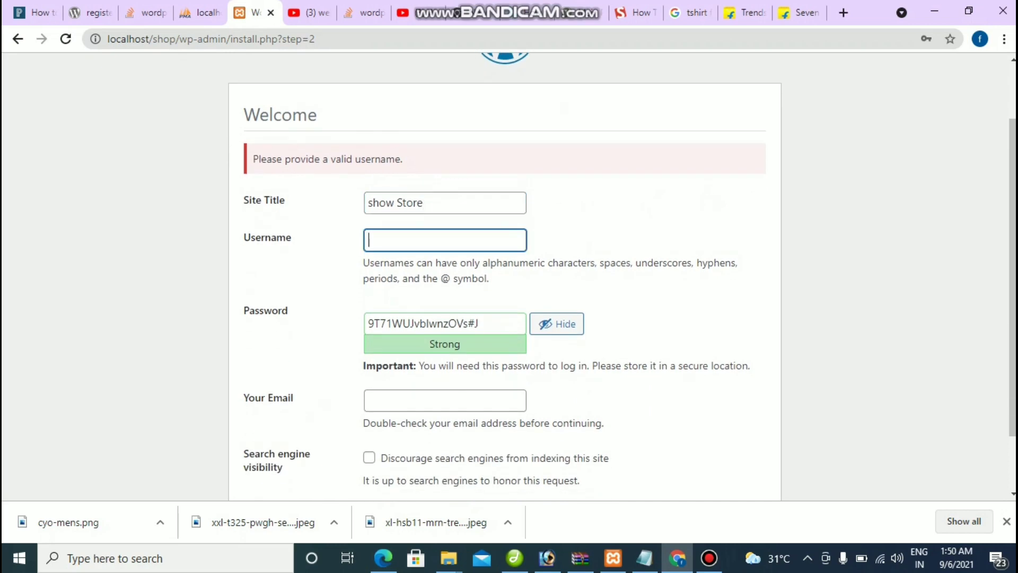
text(Admin)
key(Tab)
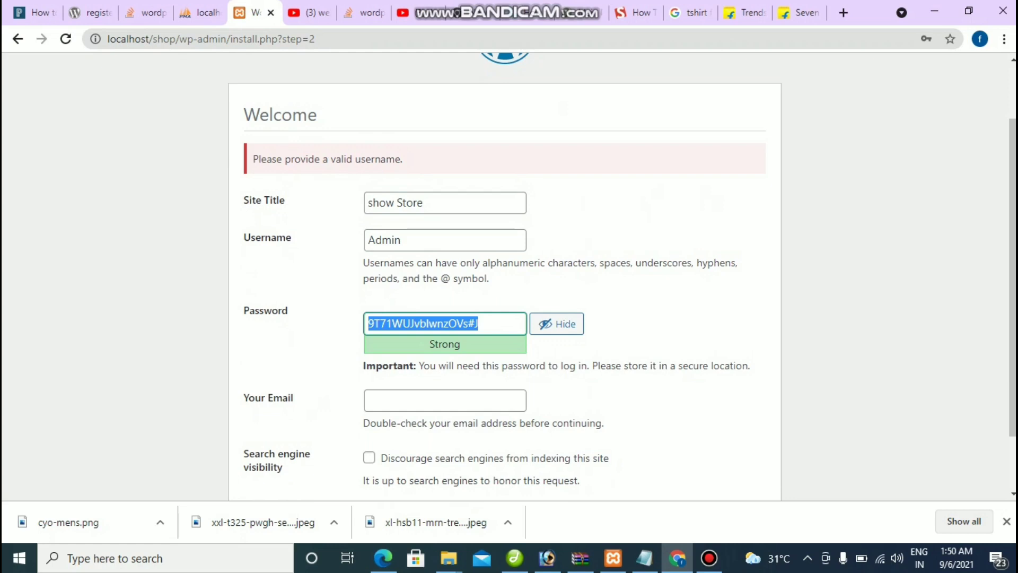
text(A)
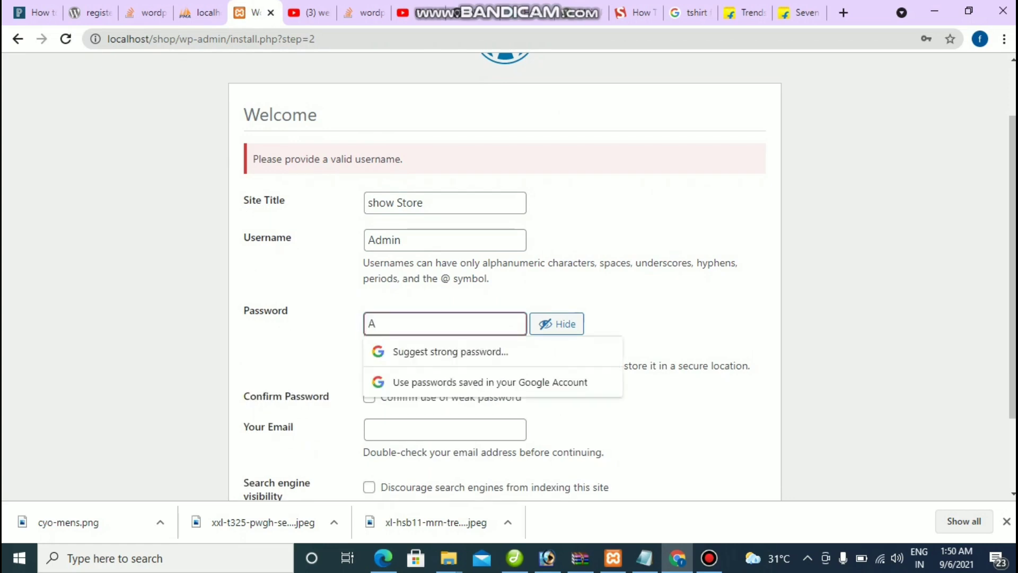
text(dmin)
key(Escape)
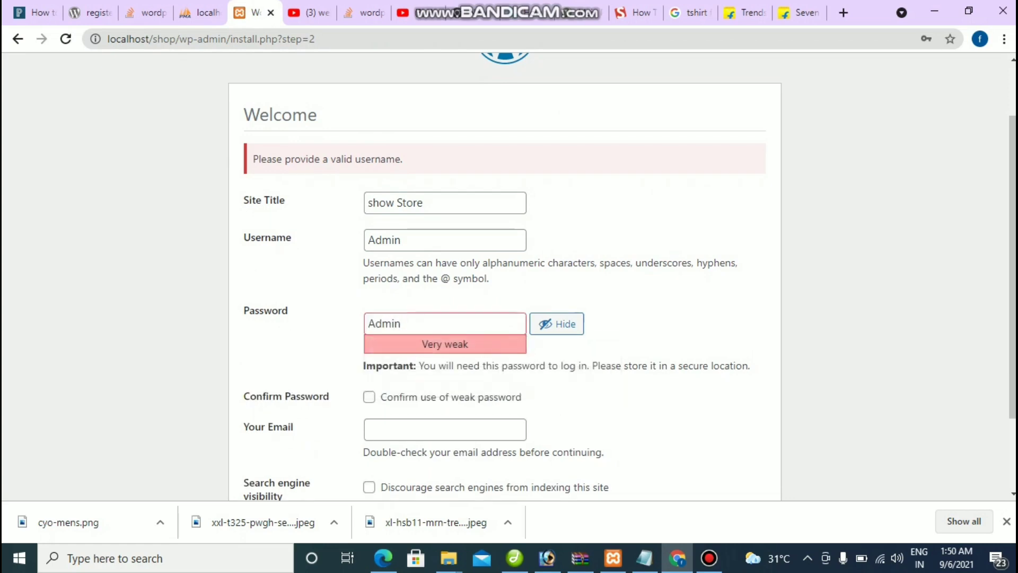
Step: Confirm use of the weak password and move into the Your Email field
scroll(622, 277, down, 2)
click(369, 295)
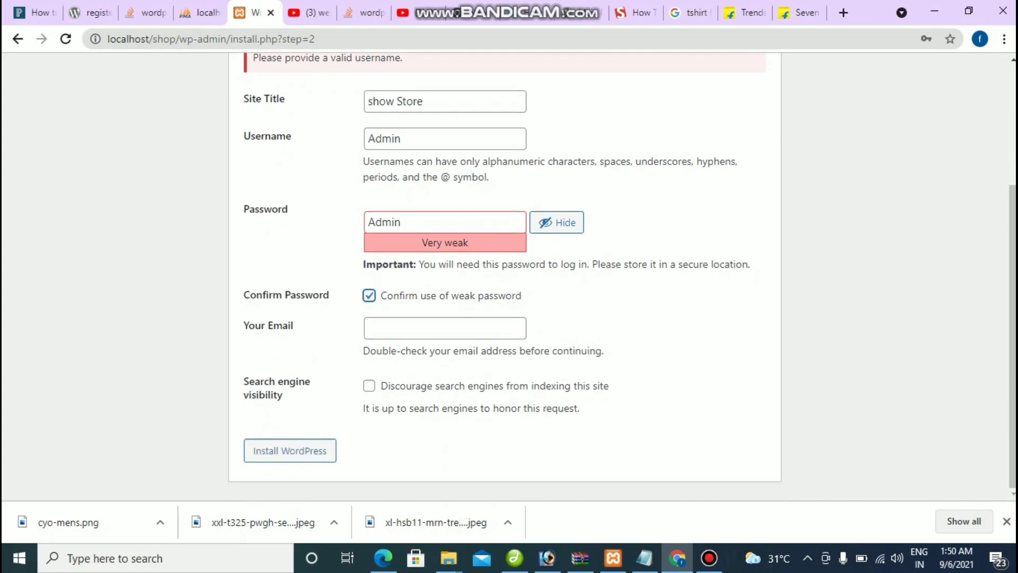
click(445, 328)
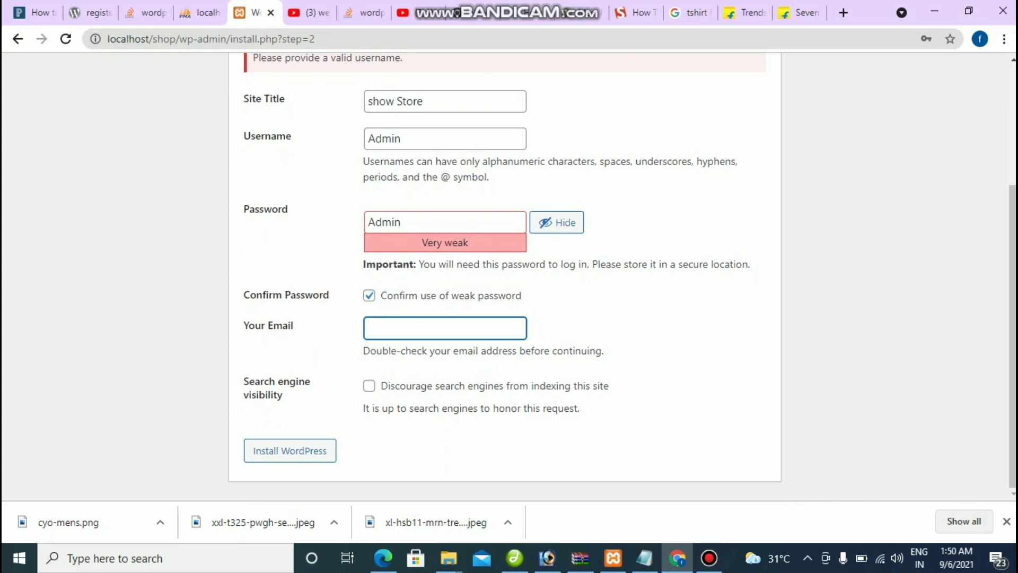
click(709, 558)
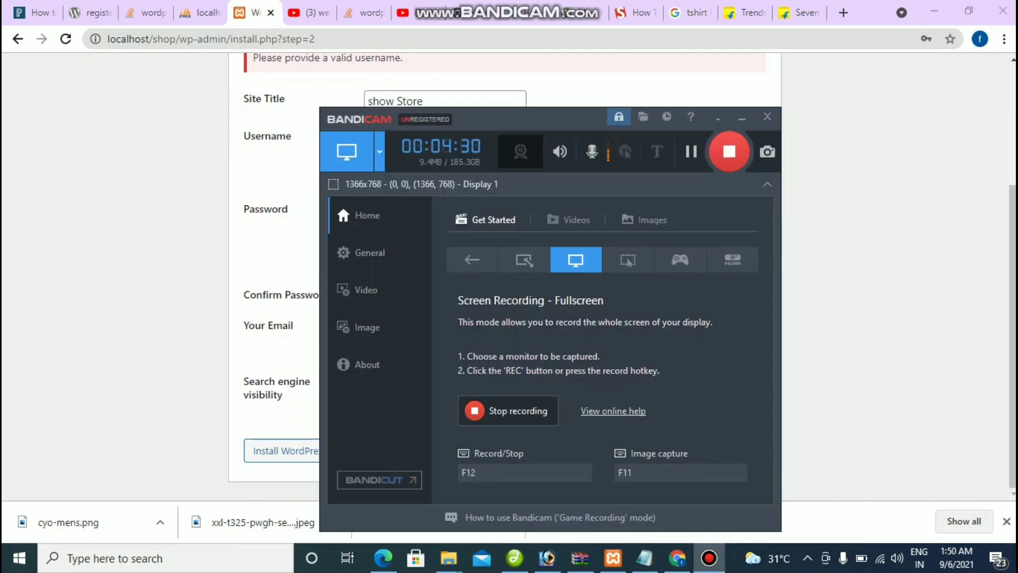
Step: Move the recorder aside, return to the browser, and submit the install form
drag(530, 118, 588, 104)
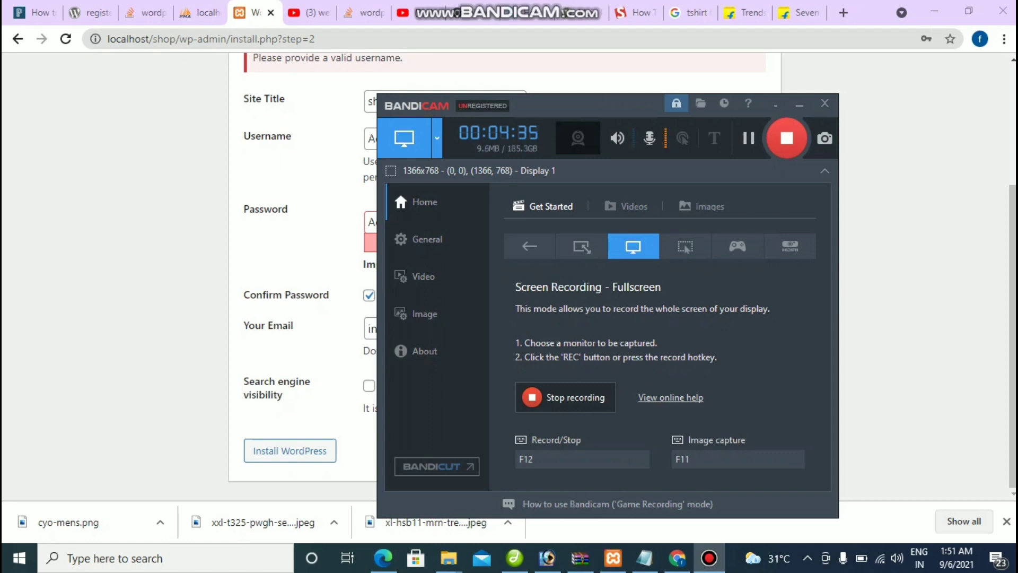
key(alt+Tab)
key(Return)
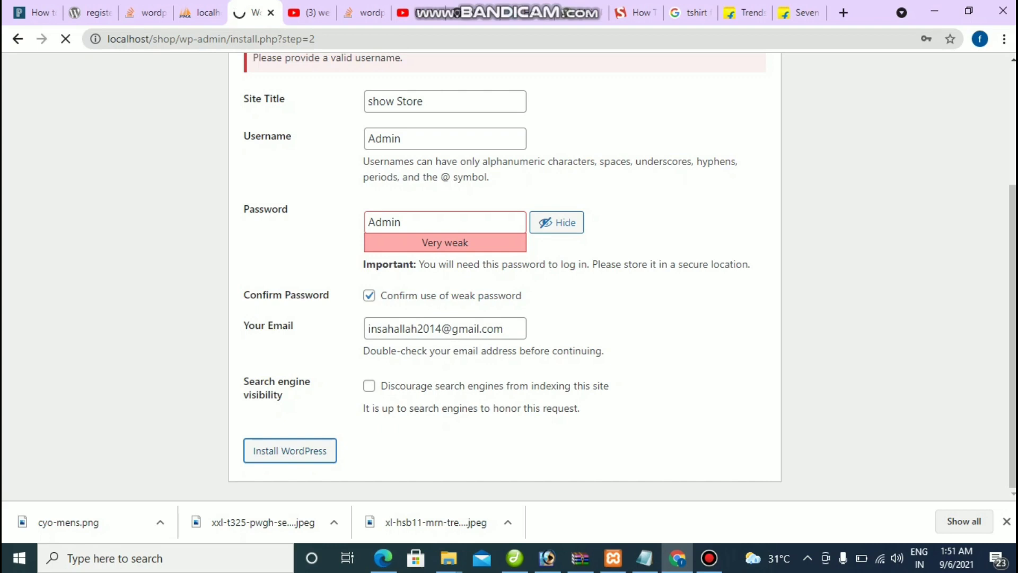
Step: Inspect the shop database in phpMyAdmin, then return to the WordPress installation tab
click(200, 12)
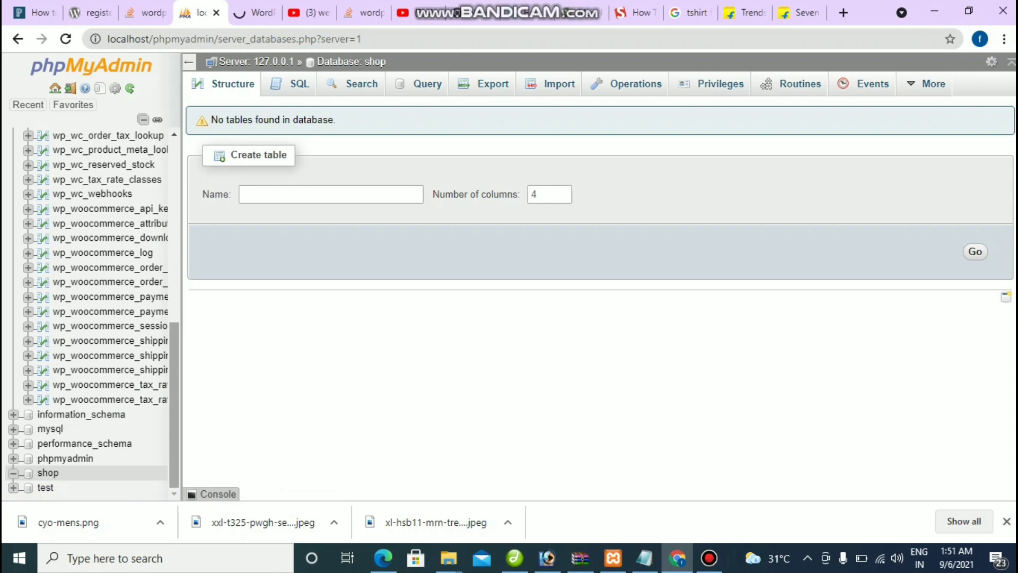
click(48, 472)
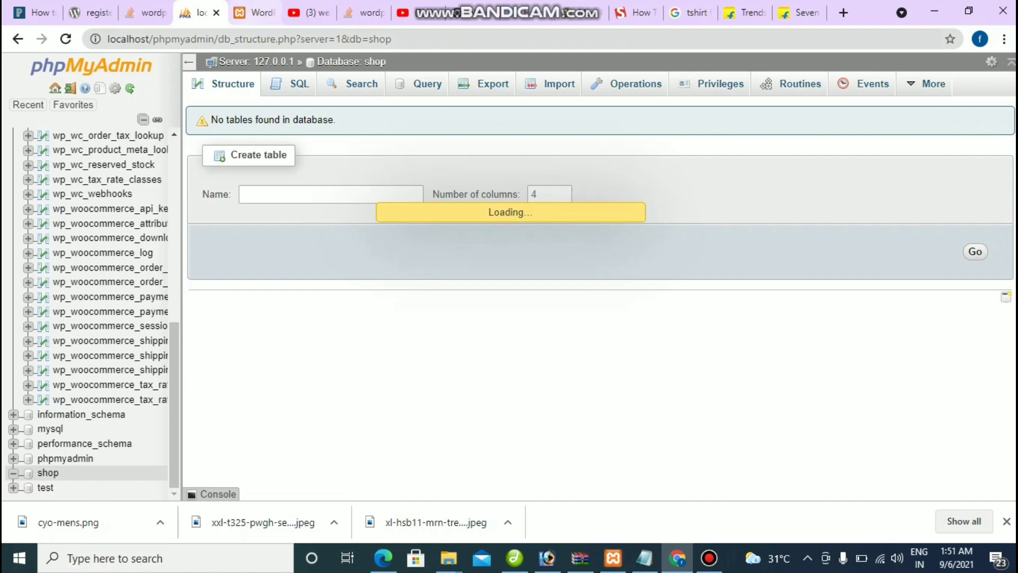
key(ctrl+Tab)
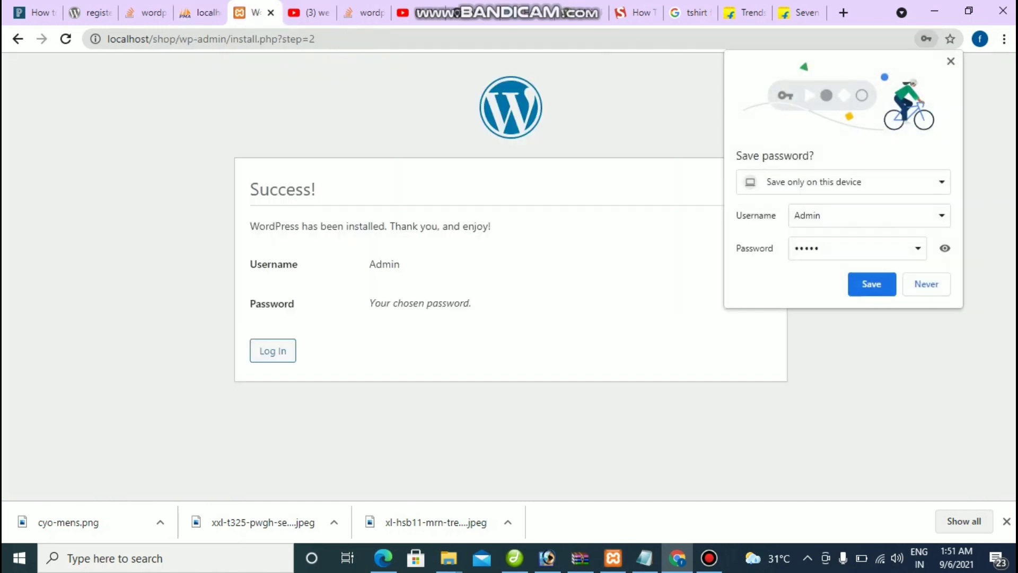
Step: Save the new admin login in the browser and review the Username row
drag(250, 189, 316, 189)
click(871, 283)
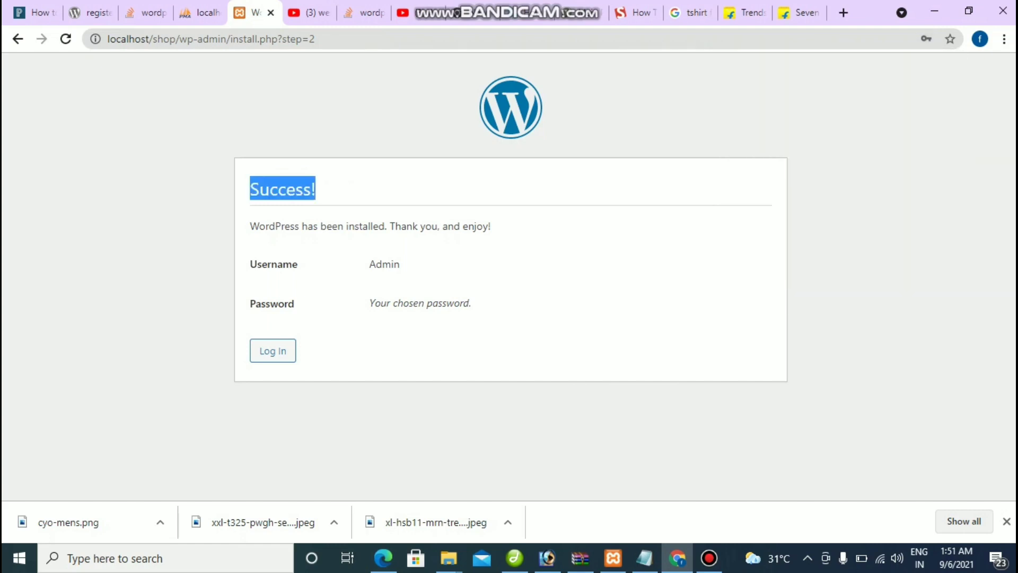
drag(256, 264, 401, 264)
click(401, 264)
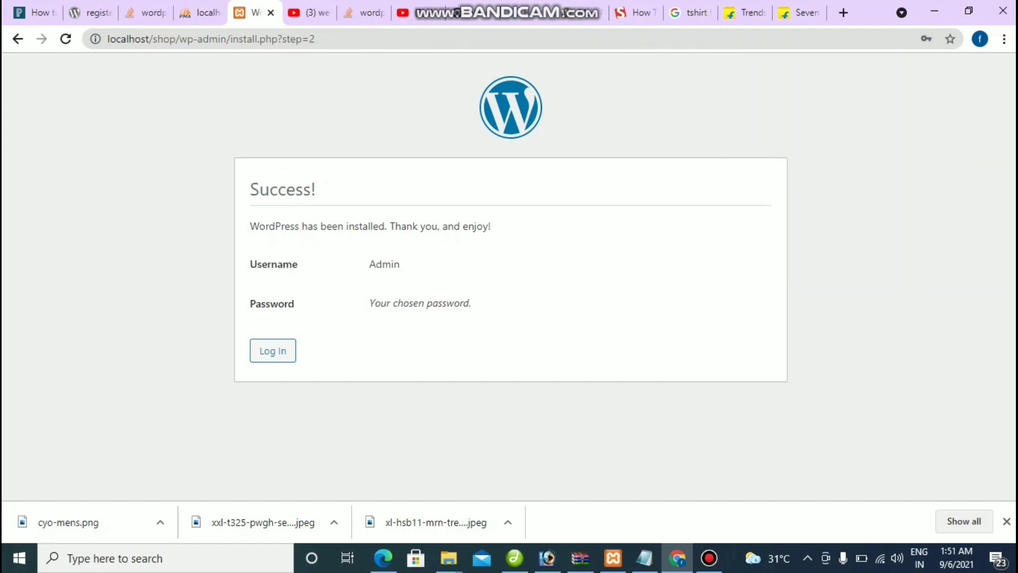
double_click(384, 264)
click(384, 264)
double_click(384, 264)
click(385, 264)
double_click(384, 264)
click(385, 264)
Step: Review the password note and proceed to the WordPress login page
drag(370, 304, 471, 304)
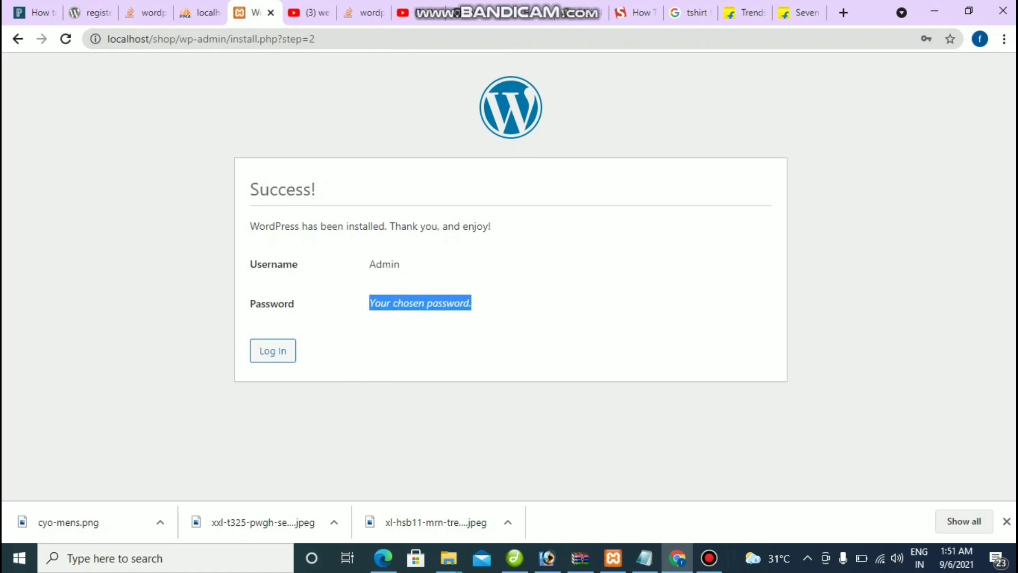
click(471, 303)
double_click(384, 264)
click(384, 264)
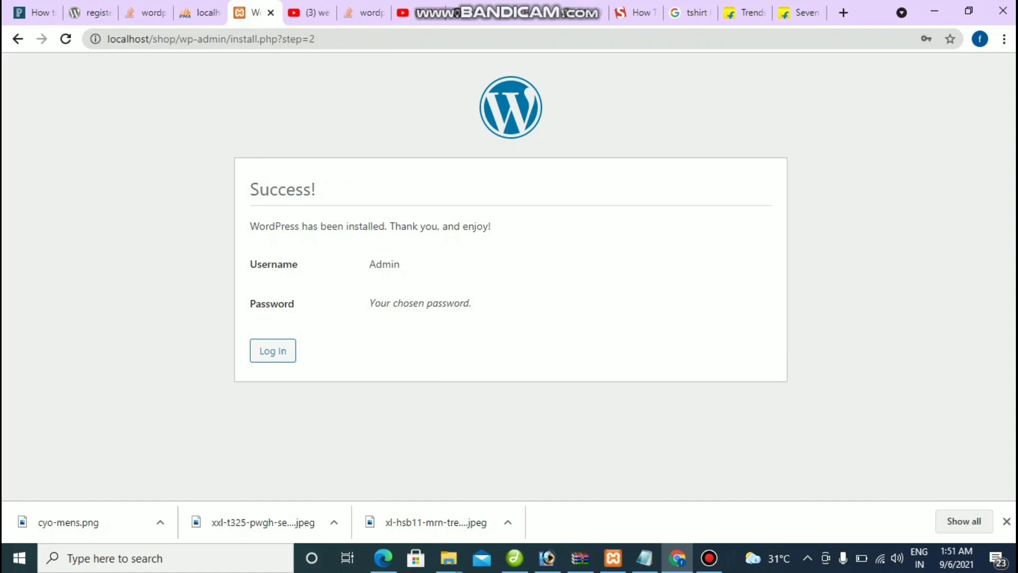
click(272, 350)
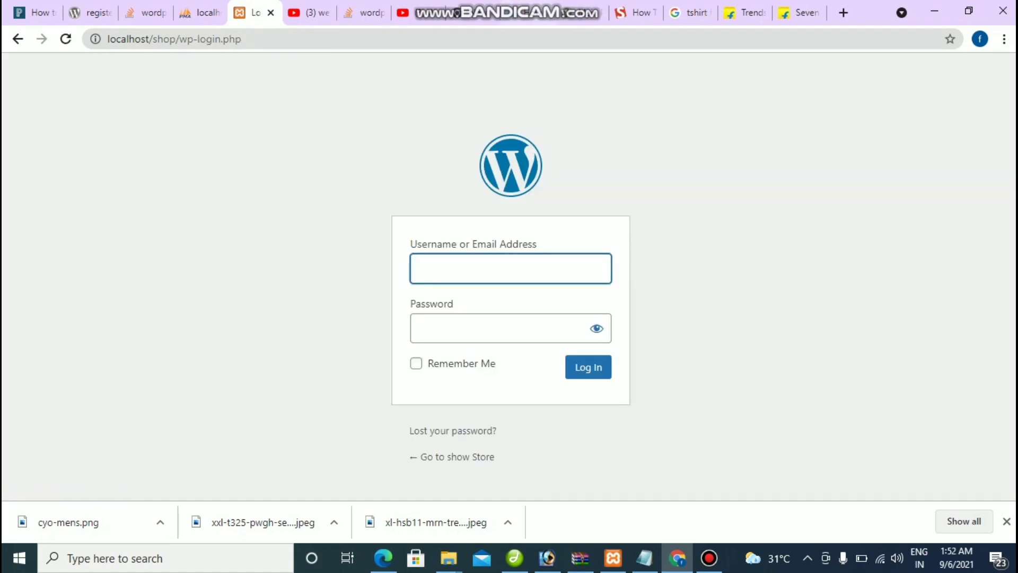
Step: Copy the site address localhost/shop/ into the Stack Overflow tab's address bar
drag(107, 38, 179, 39)
key(ctrl+c)
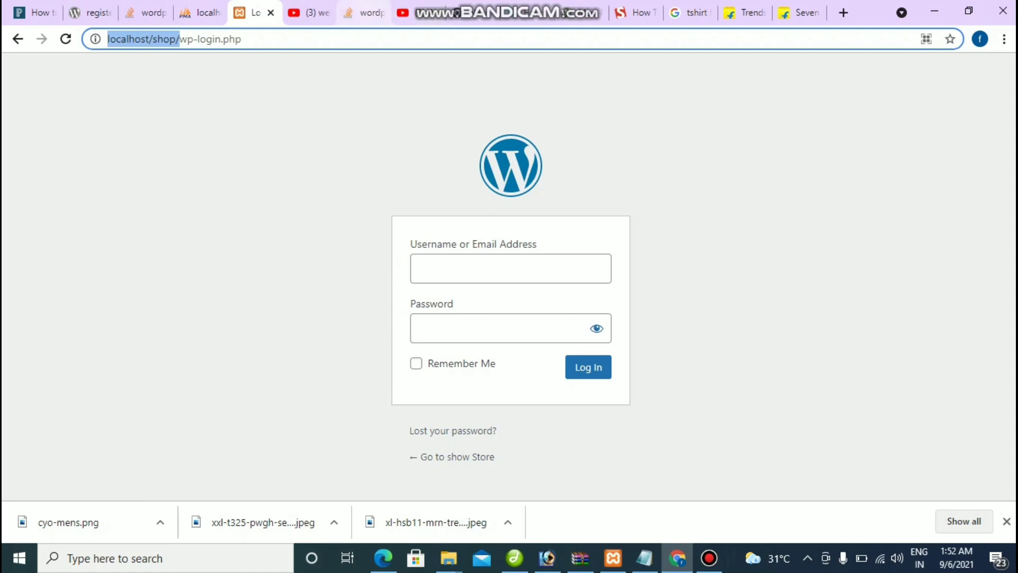
drag(310, 12, 366, 12)
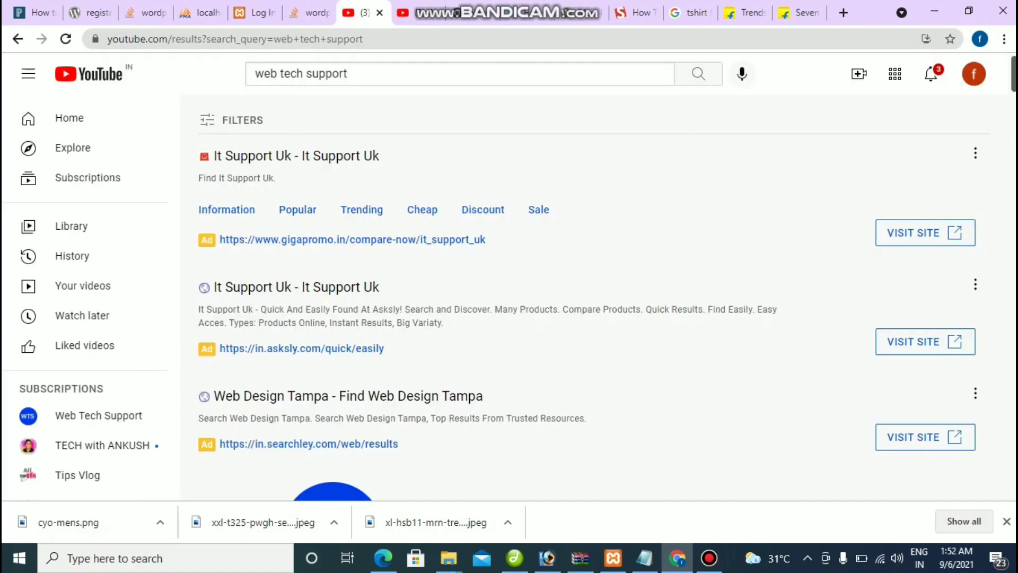
click(307, 12)
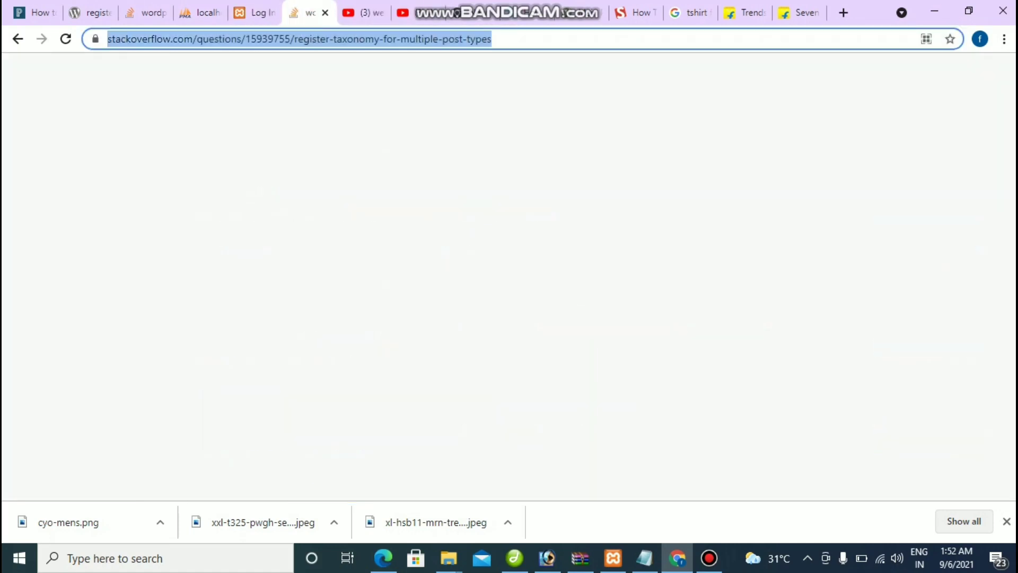
key(ctrl+v)
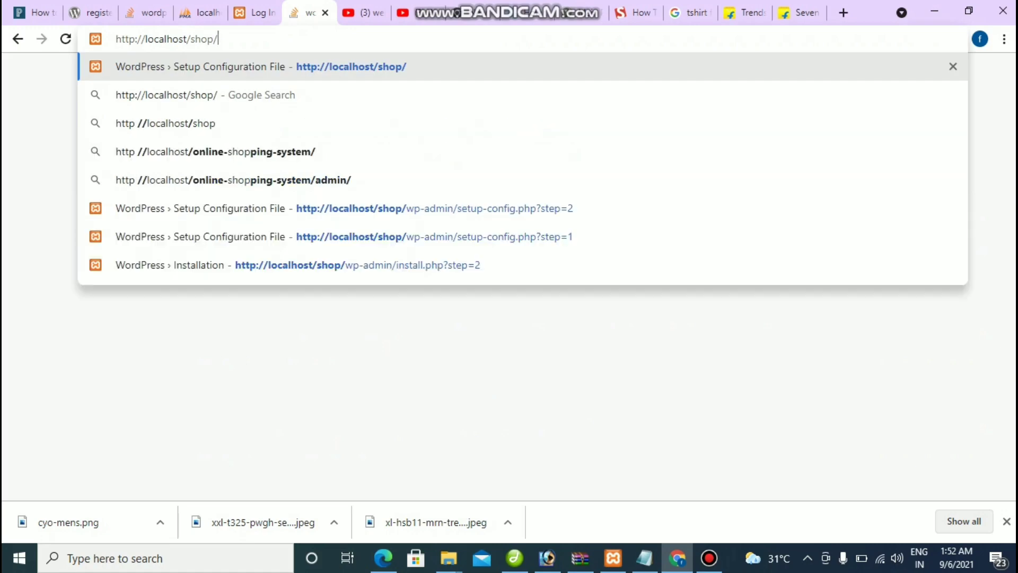
Step: Load and scroll through the show Store front page
key(Return)
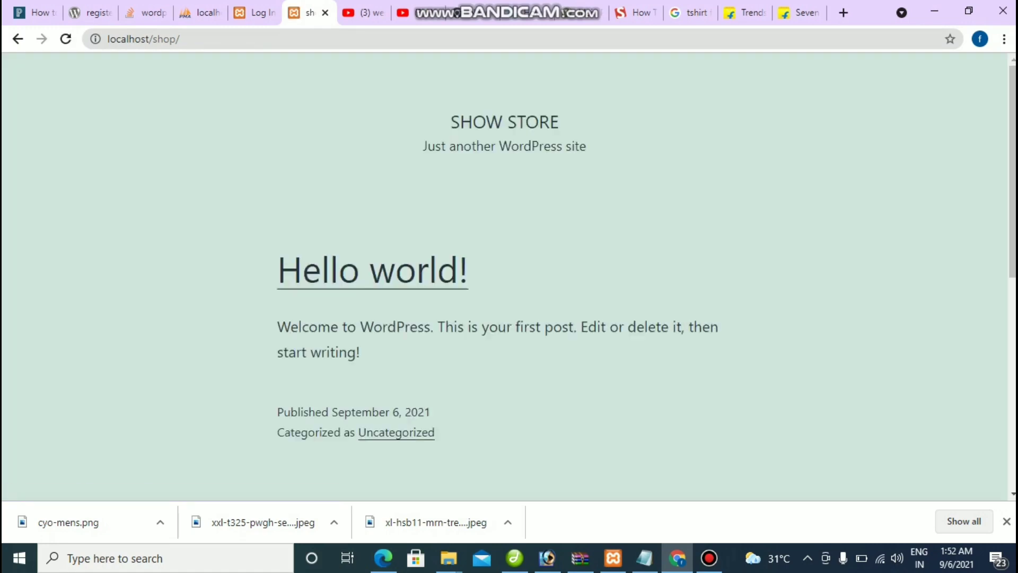
scroll(504, 275, down, 8)
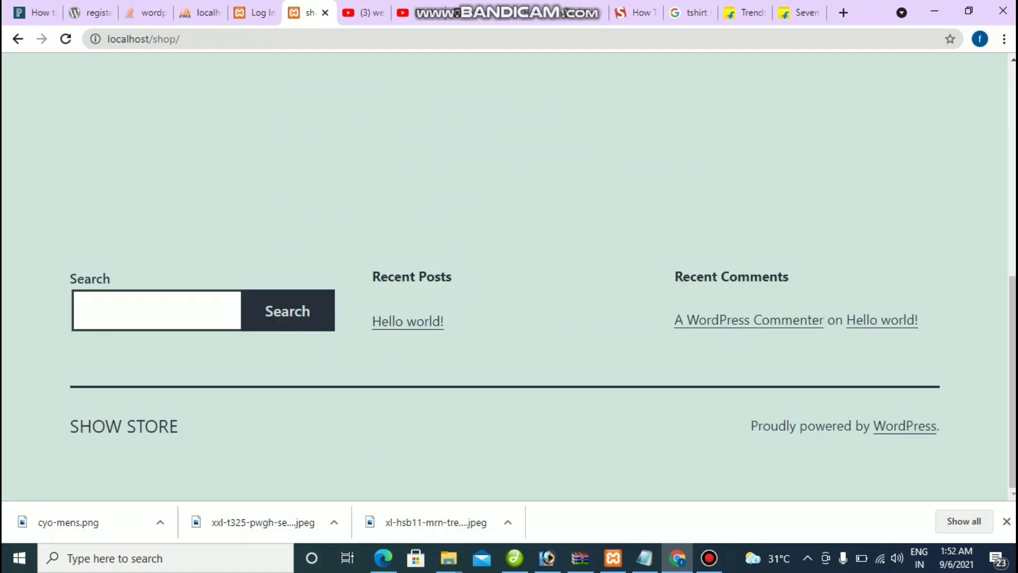
scroll(504, 276, up, 8)
Step: Log in as Admin with the account password on the login tab
click(254, 12)
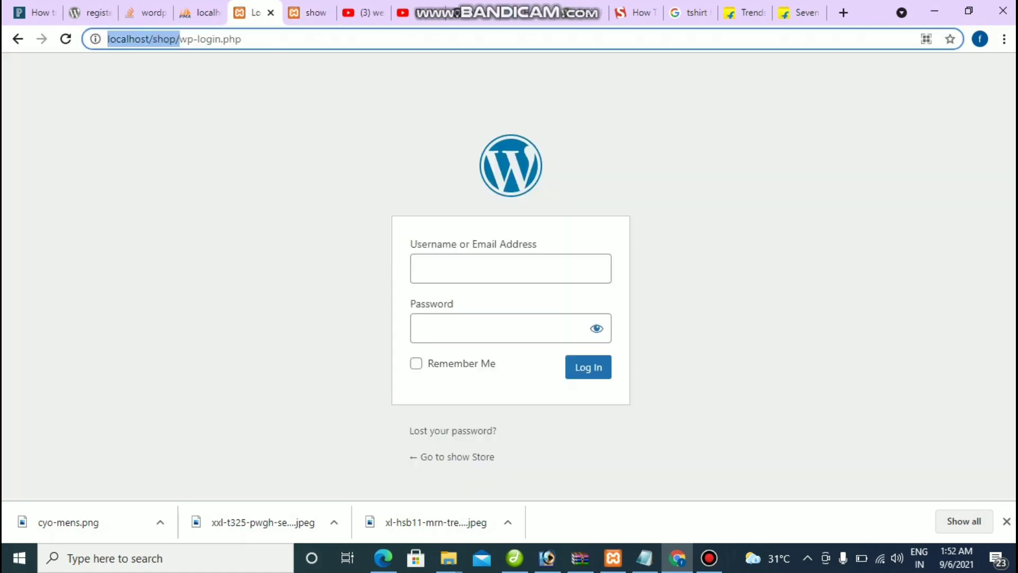
click(477, 267)
key(Down)
key(Return)
key(Tab)
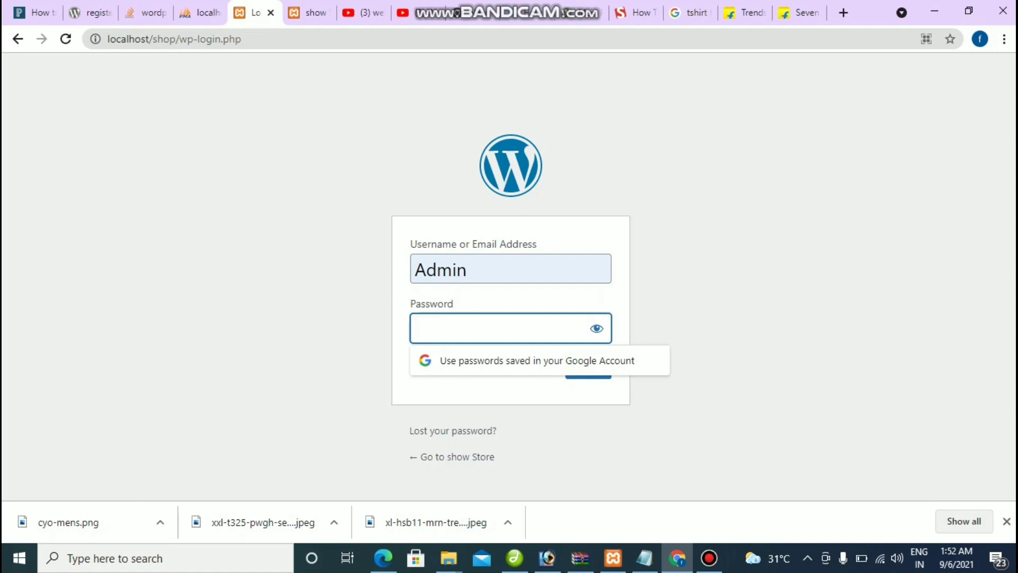
text(12345)
key(Return)
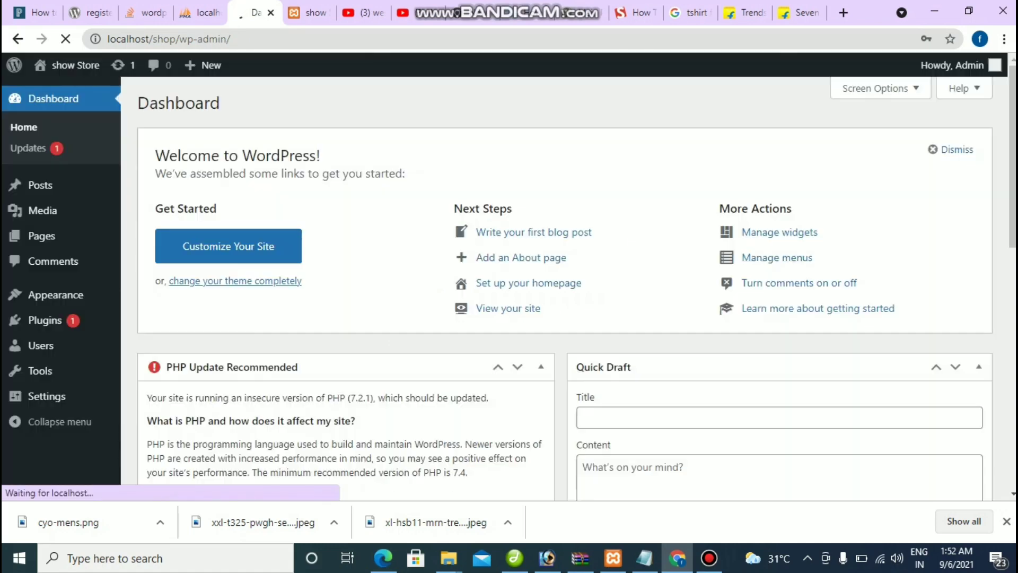
scroll(576, 289, down, 10)
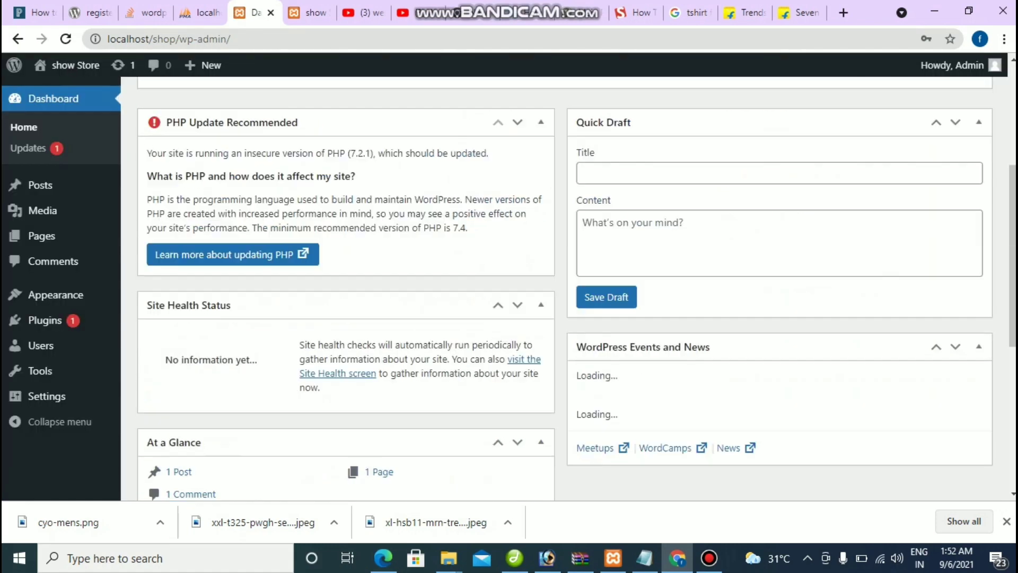
scroll(576, 289, up, 10)
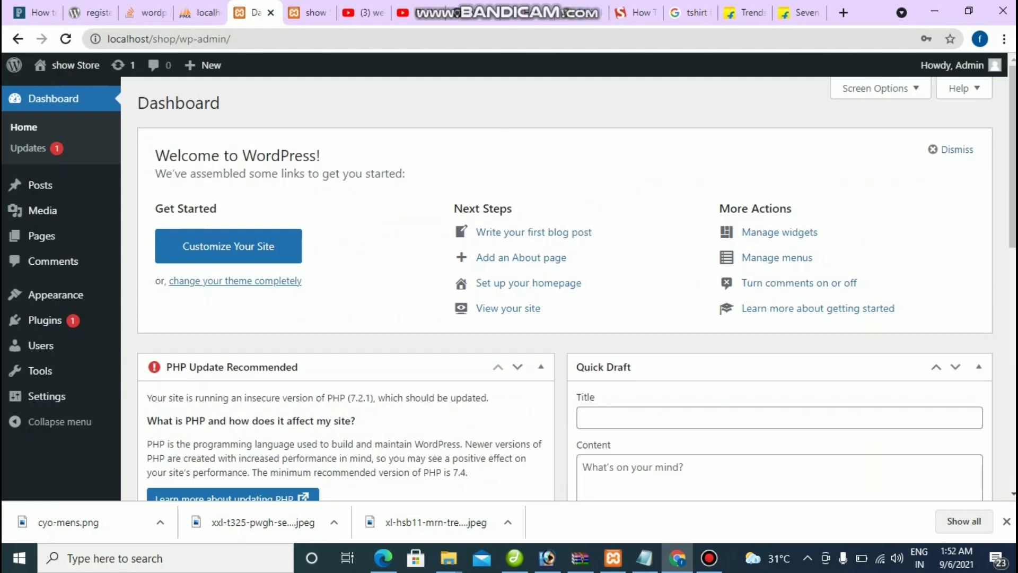
scroll(576, 289, down, 10)
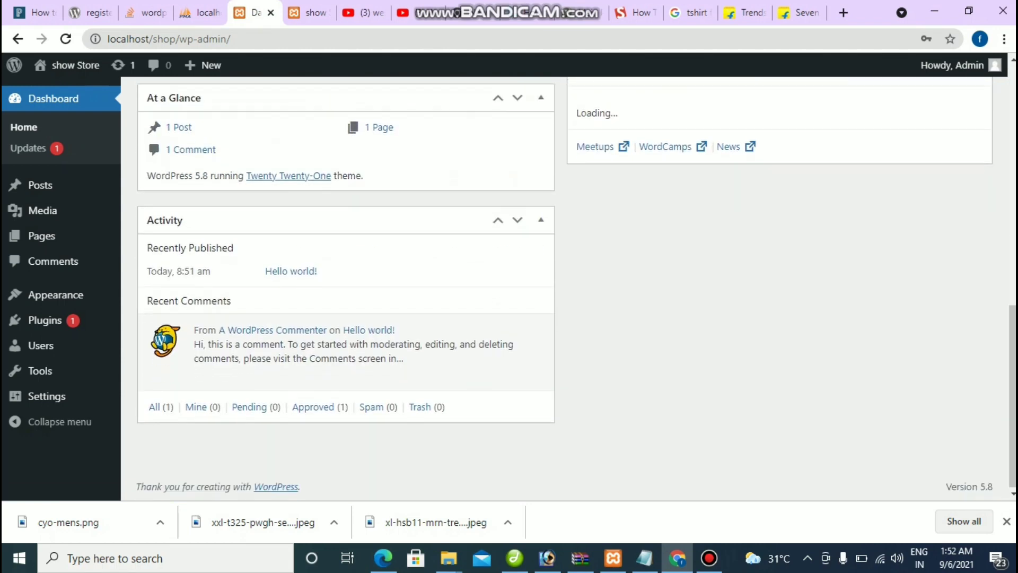
scroll(576, 289, up, 10)
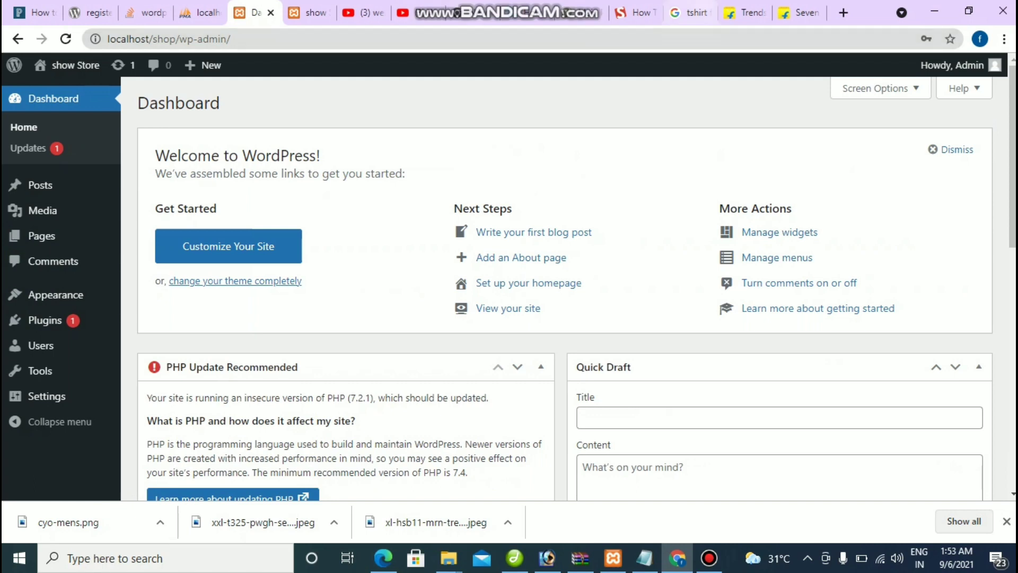
Step: Close the t-shirt image results and search Google for 'woocommerce download' in a new tab
click(688, 12)
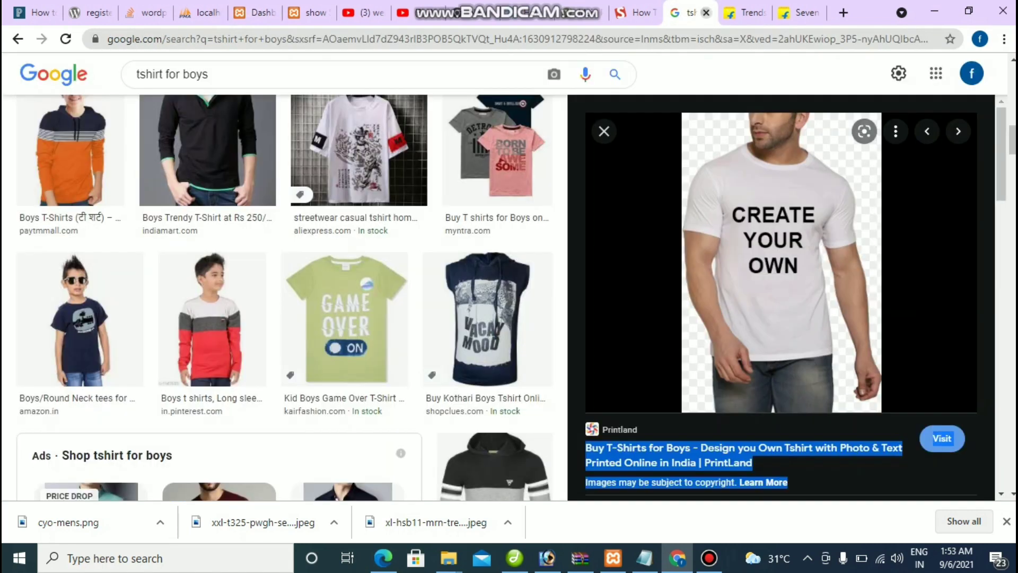
click(706, 13)
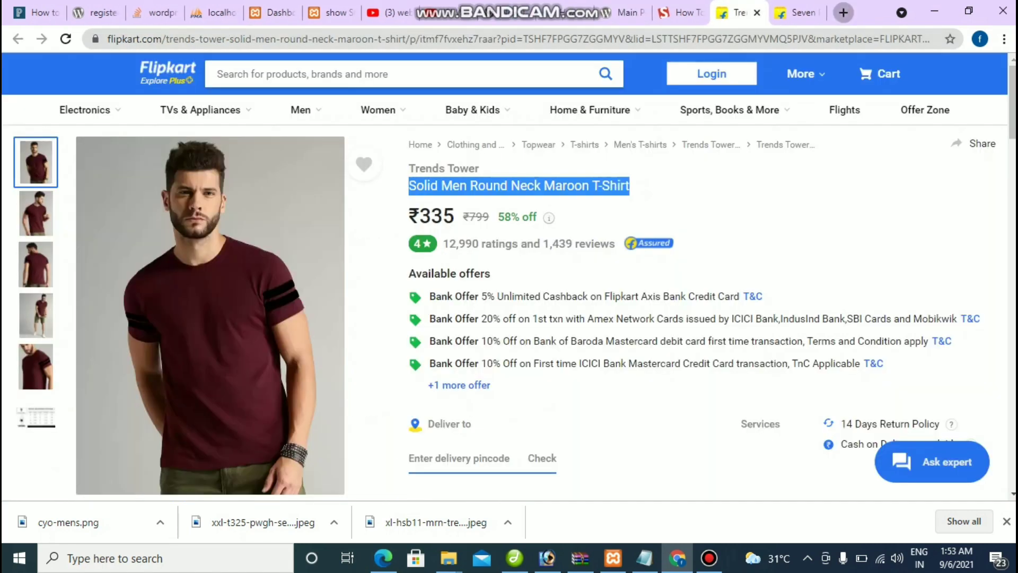
click(843, 12)
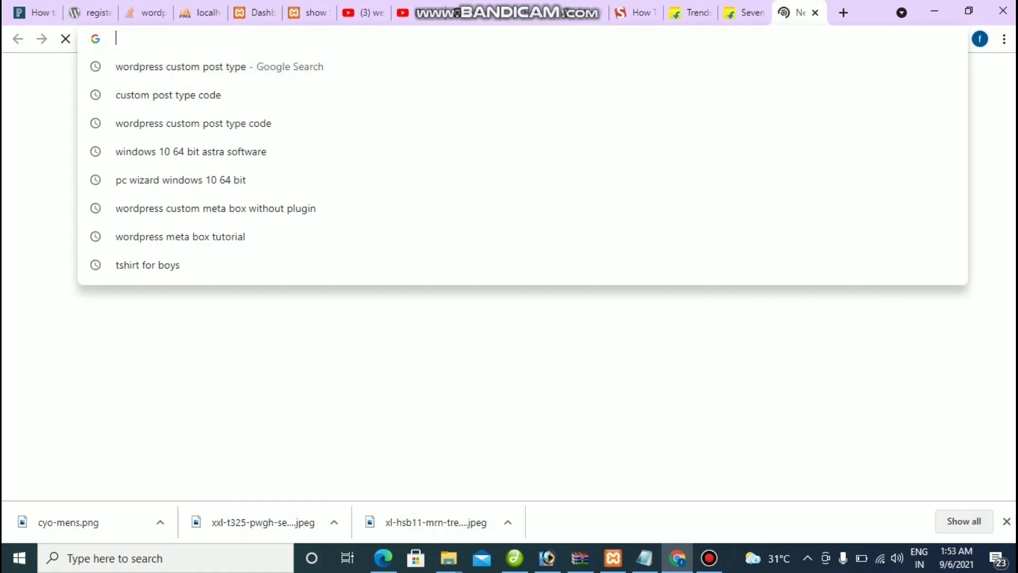
text(woo)
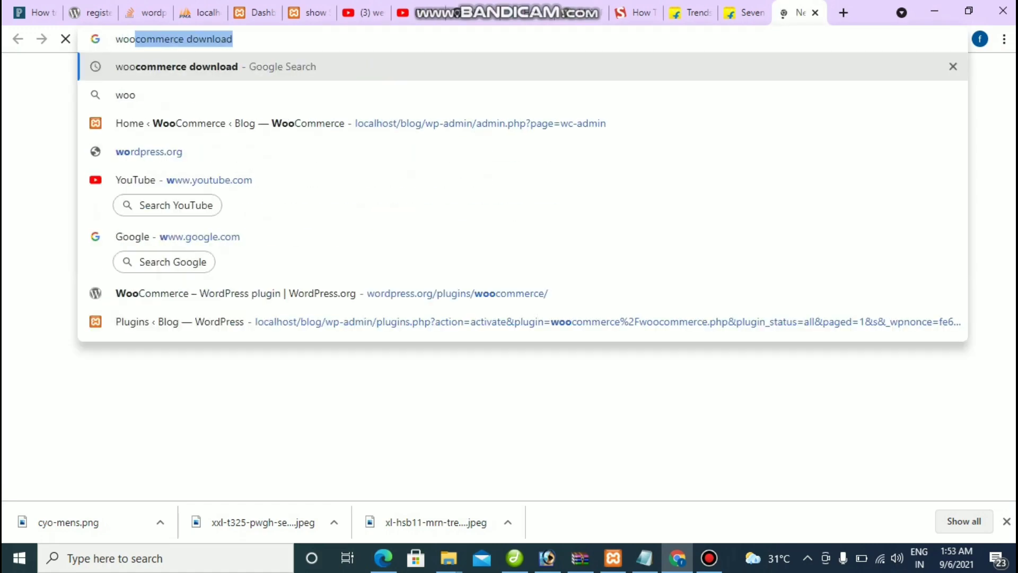
key(Return)
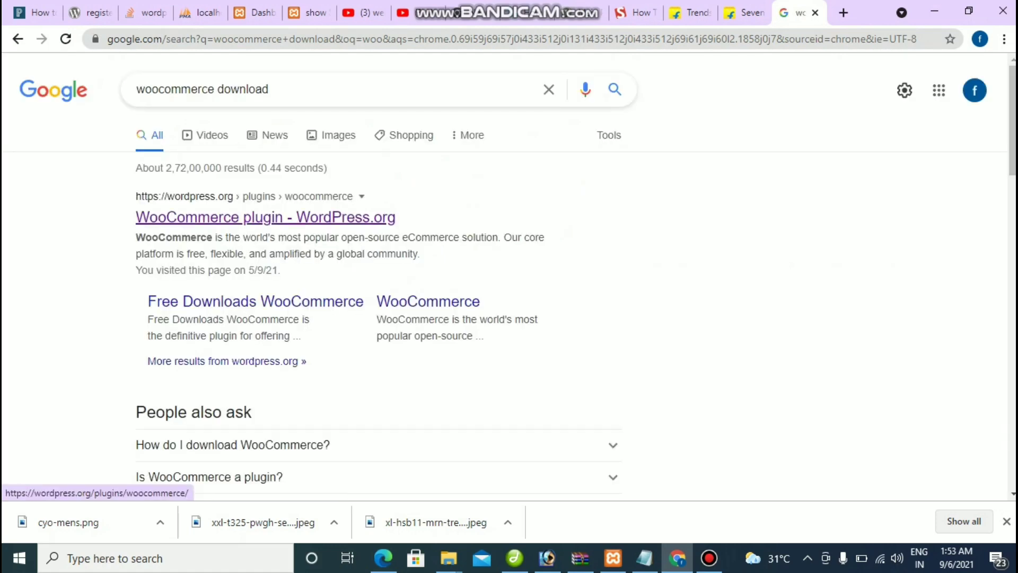
Step: Open and scroll the WordPress.org WooCommerce plugin page, then minimize Chrome
click(265, 217)
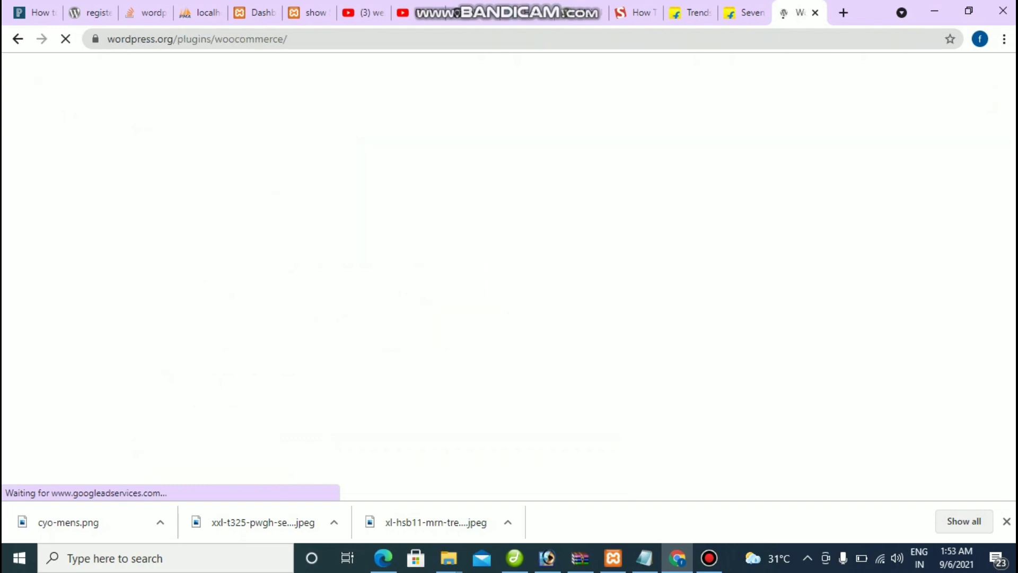
scroll(509, 276, down, 4)
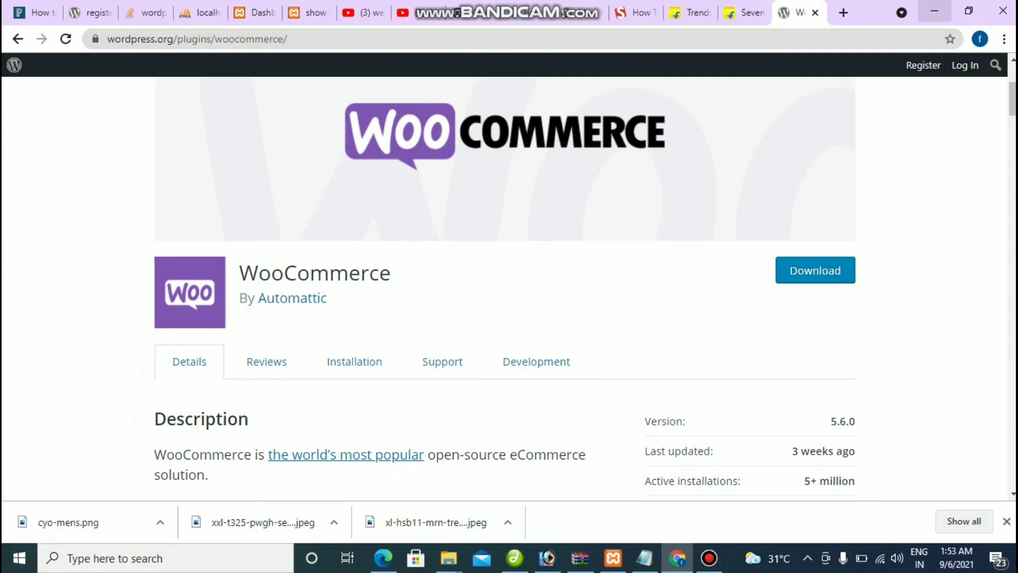
click(934, 12)
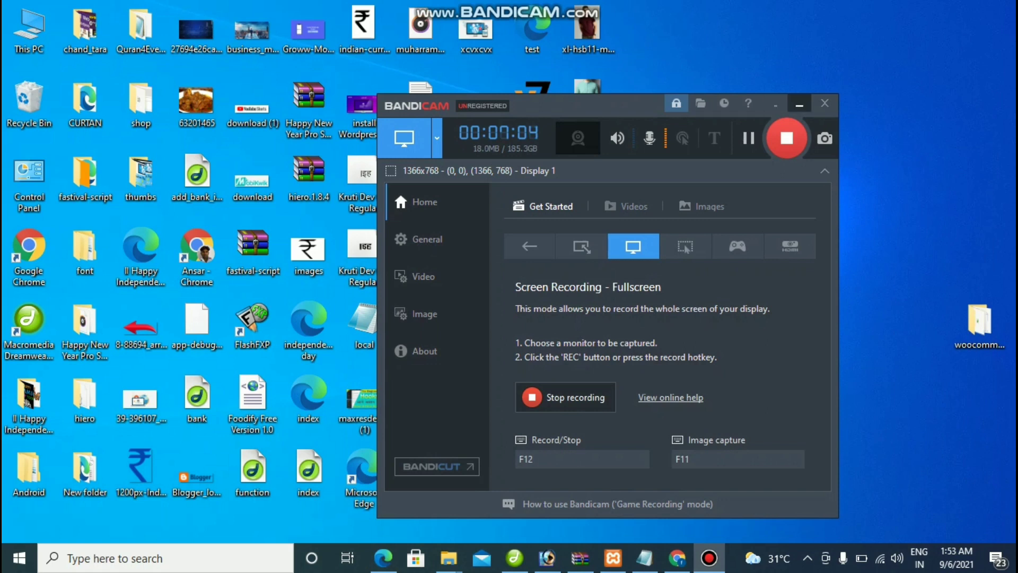
Step: Minimize Bandicam and browse File Explorer to C:\xampp\htdocs
click(799, 104)
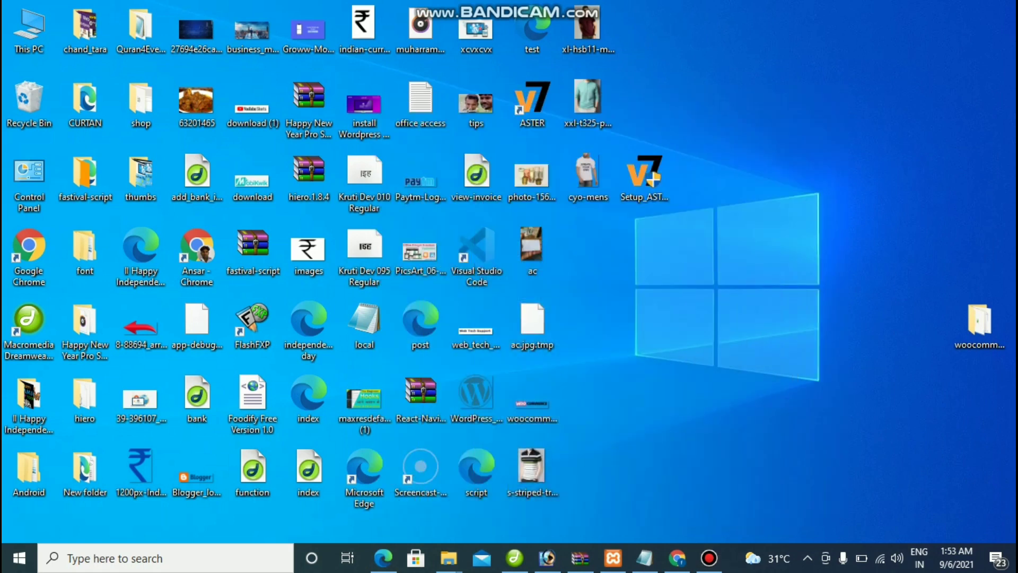
mouse_move(447, 557)
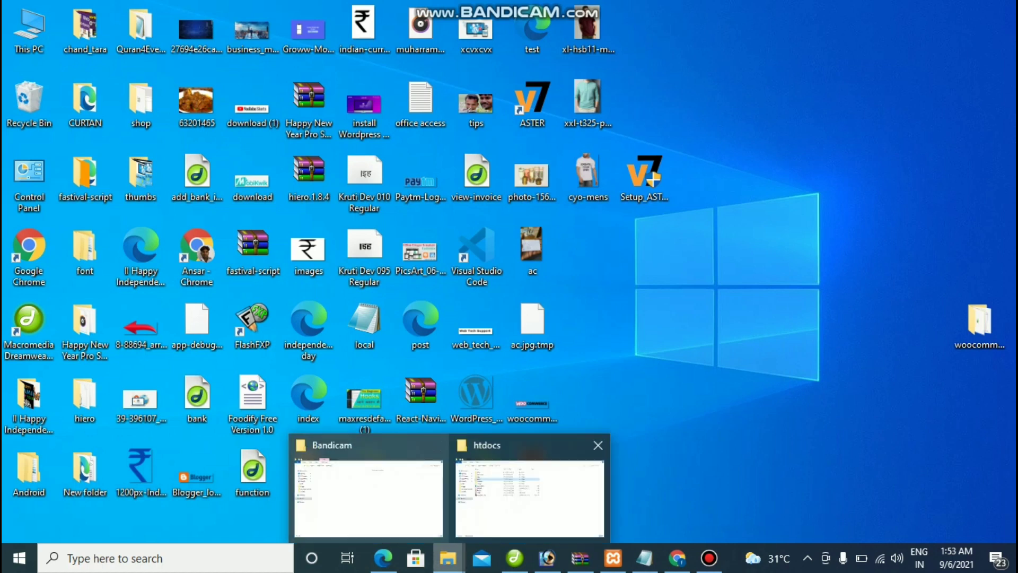
click(368, 496)
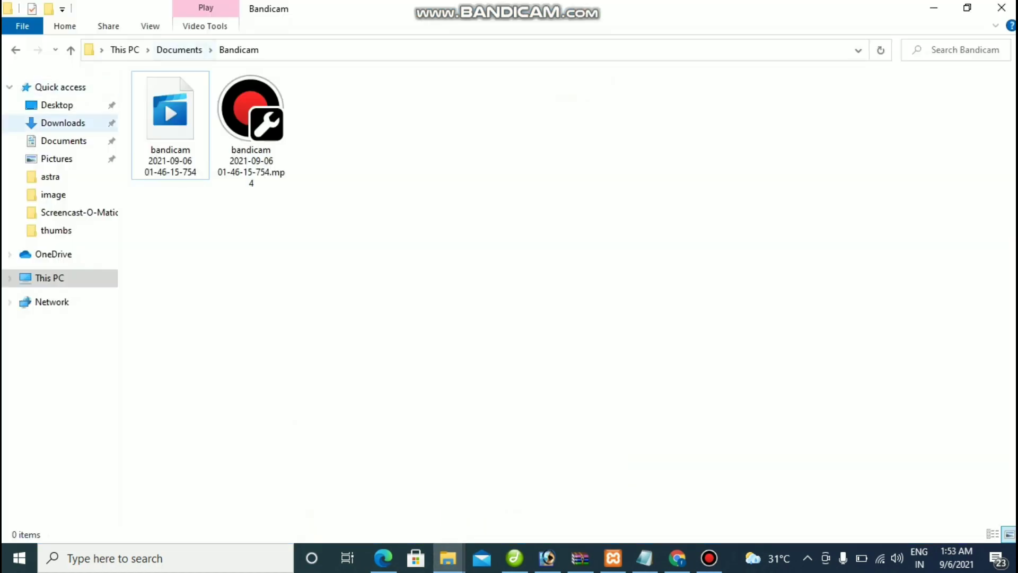
click(64, 140)
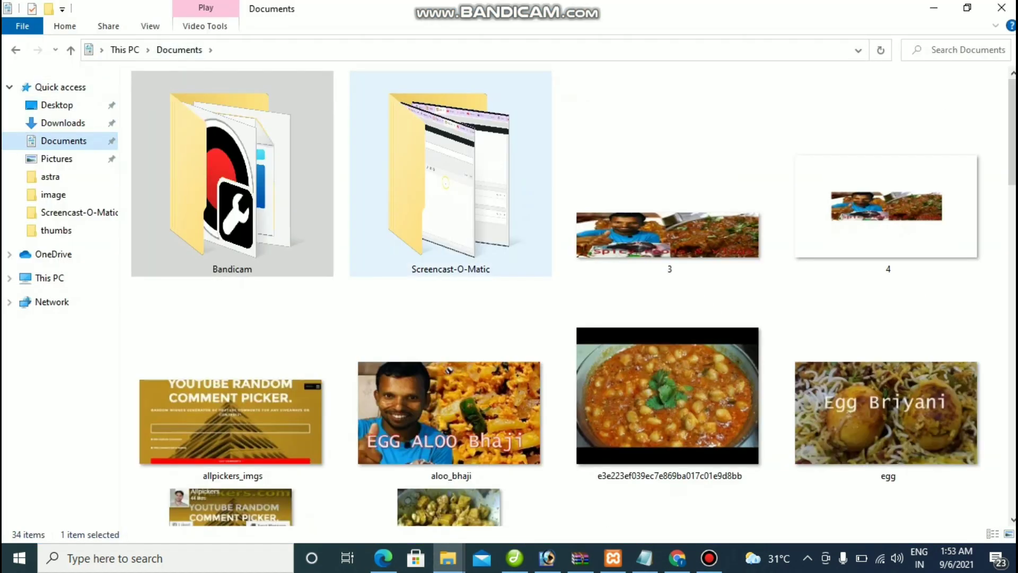
scroll(451, 212, down, 20)
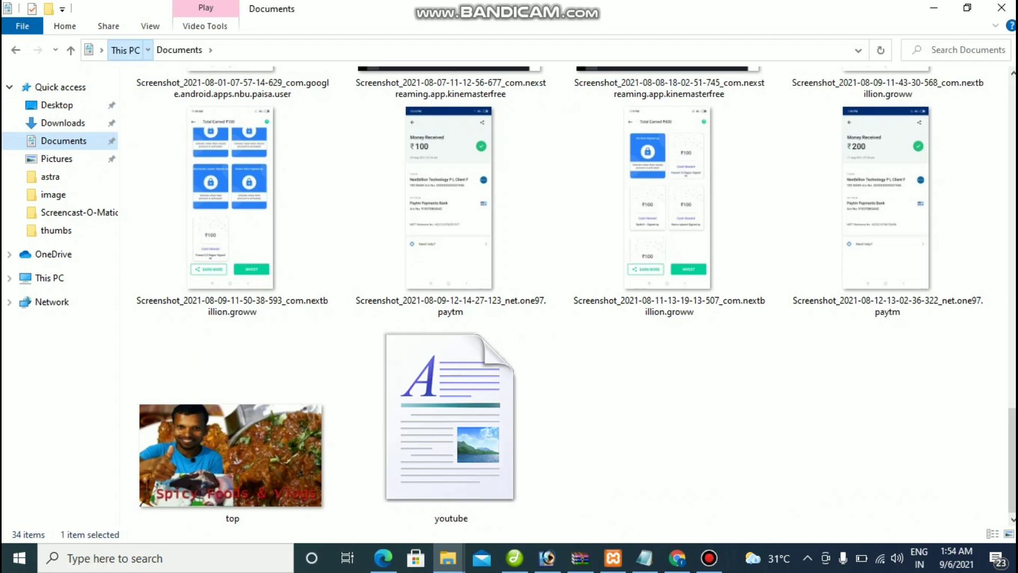
click(124, 50)
double_click(212, 214)
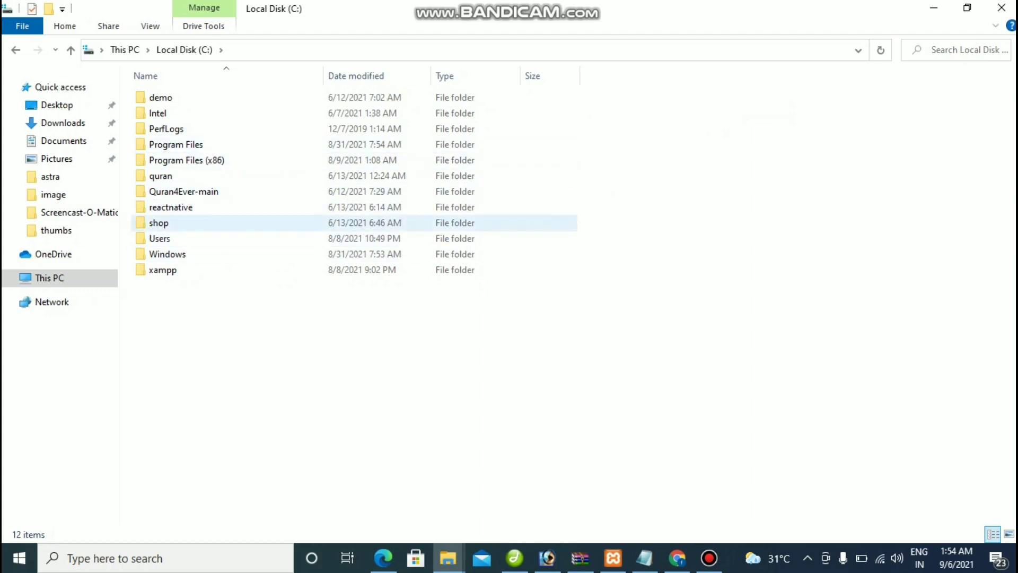
double_click(162, 269)
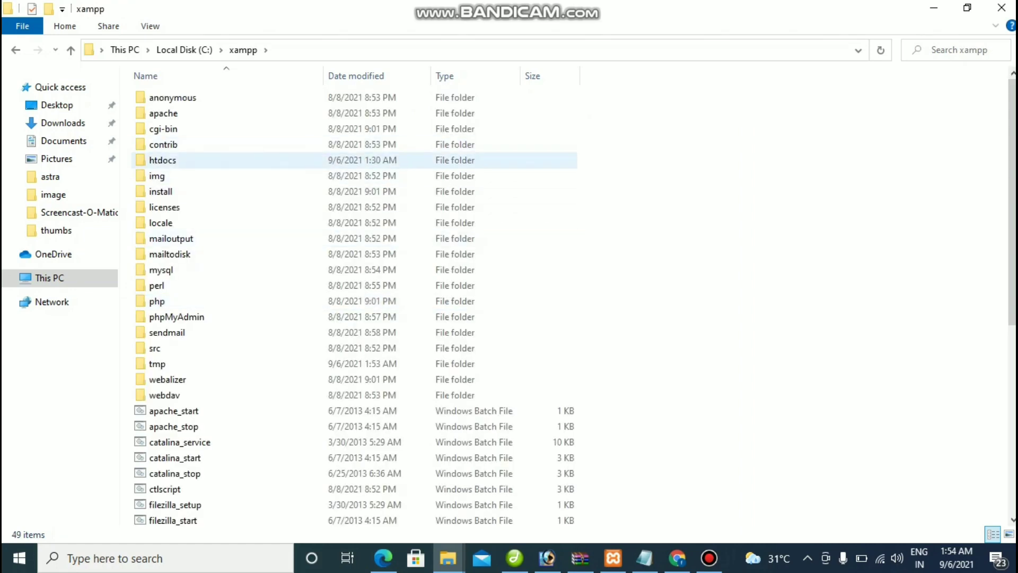
double_click(162, 160)
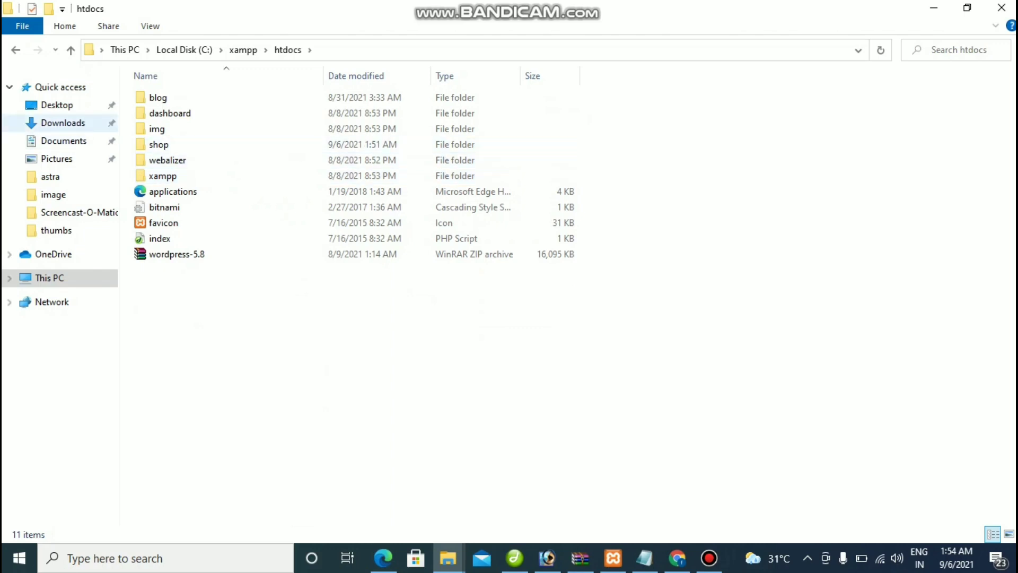
Step: Copy the woocommerce.5.6.0 (1) archive from the Downloads folder
click(62, 123)
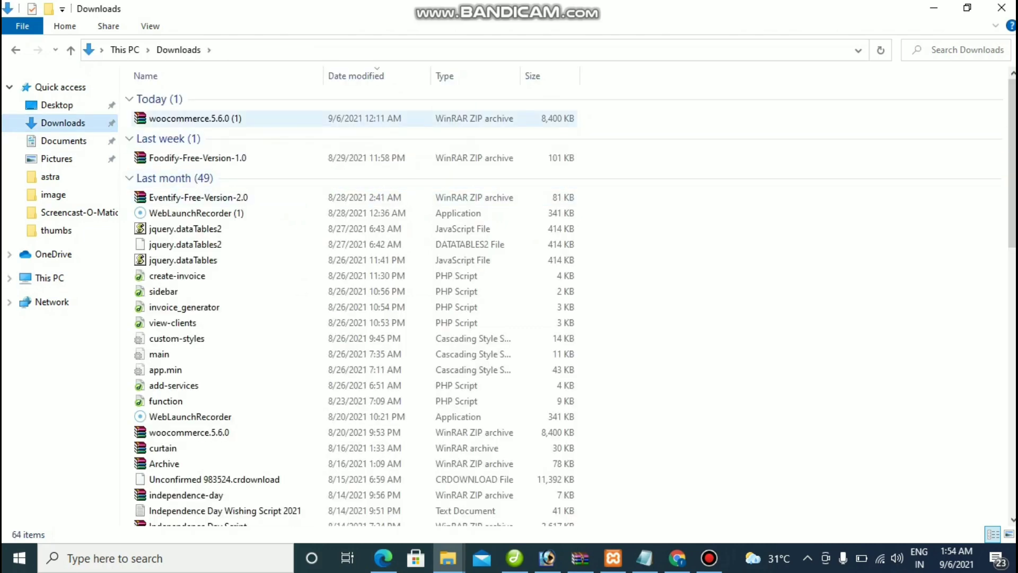
click(191, 118)
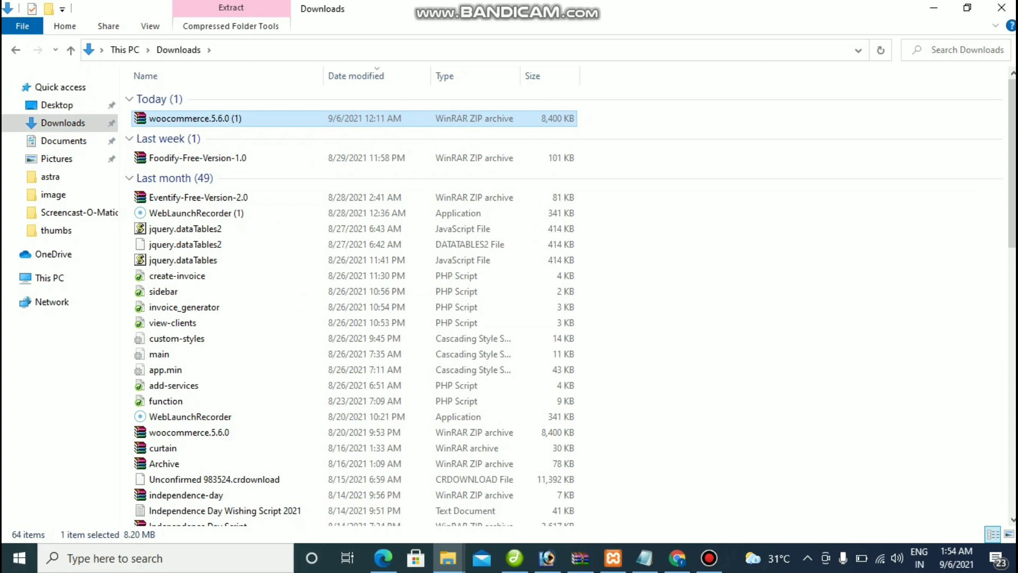
right_click(212, 119)
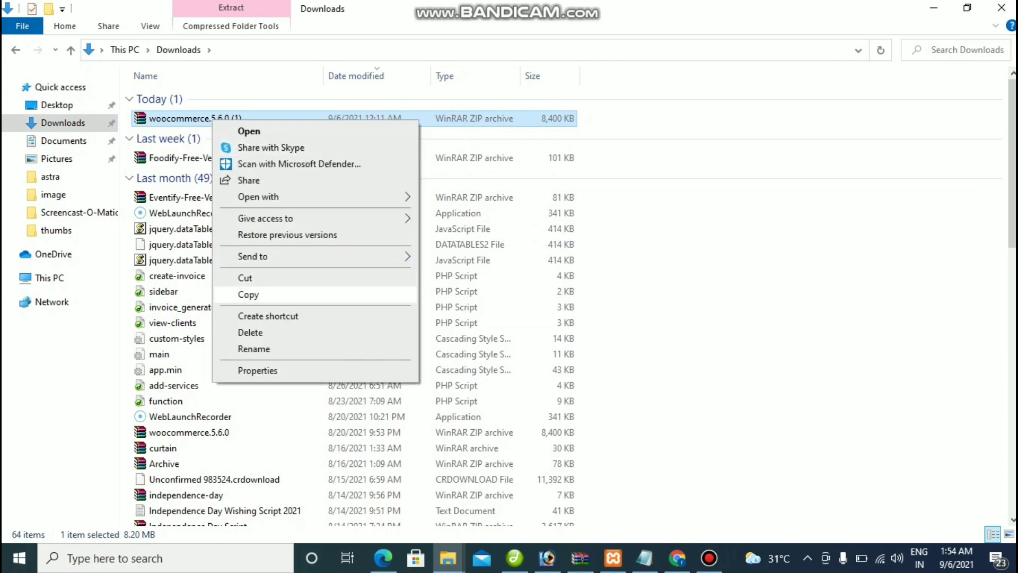
click(244, 292)
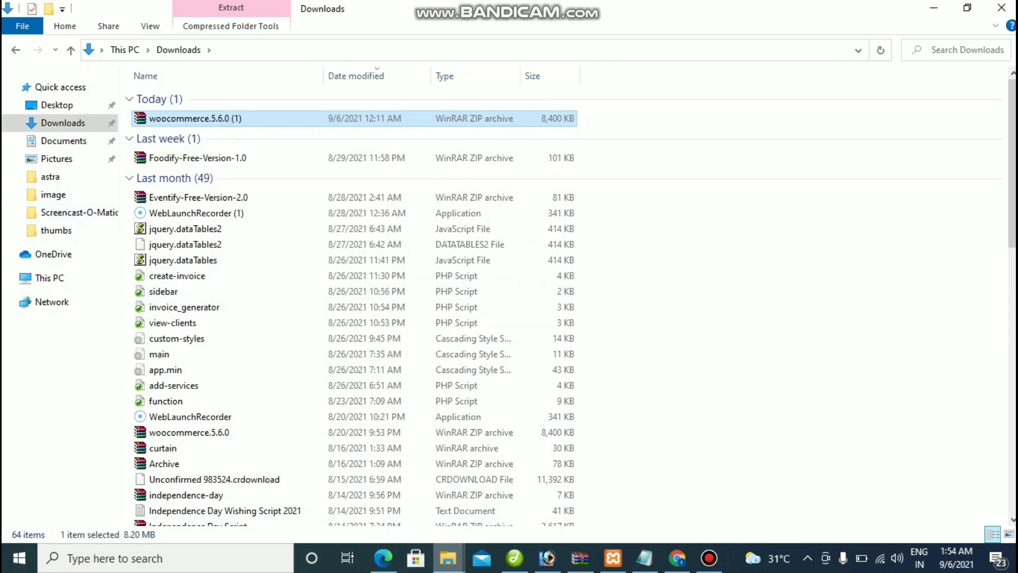
Step: Return Explorer to Local Disk (C:) and bring Chrome back to the front
click(448, 557)
click(529, 498)
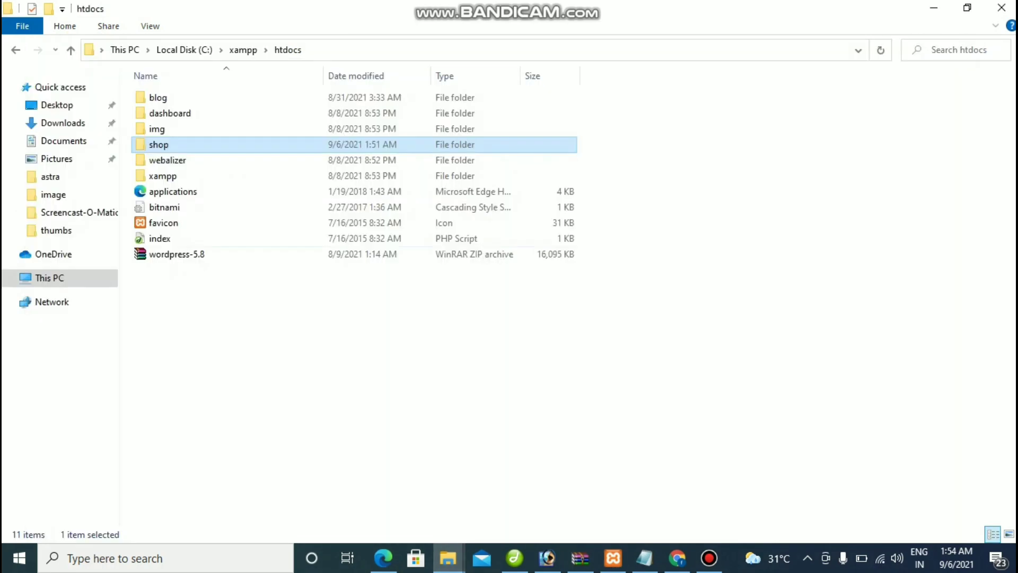
key(alt+Left)
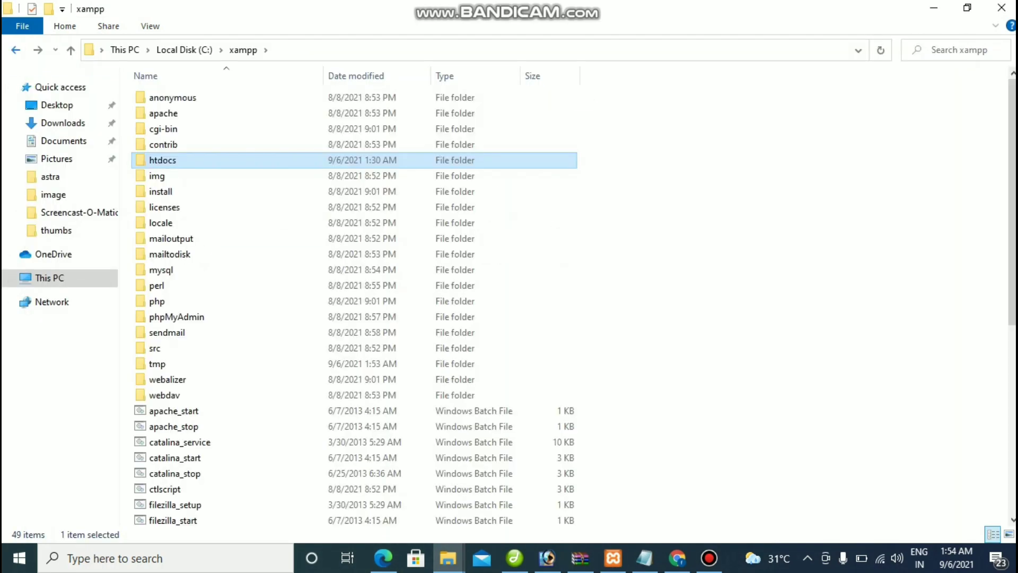
key(alt+Left)
key(alt+Tab)
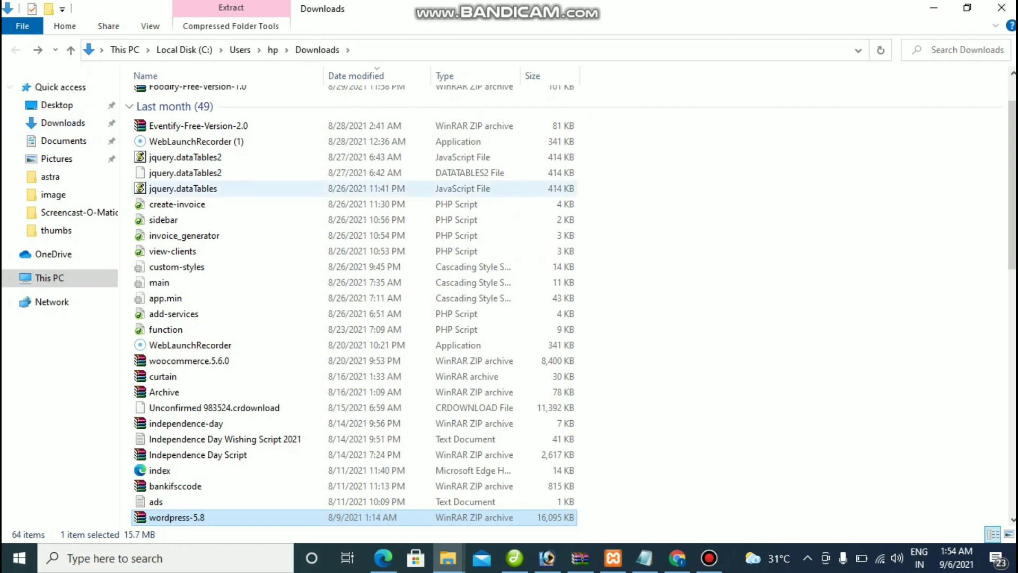
click(184, 50)
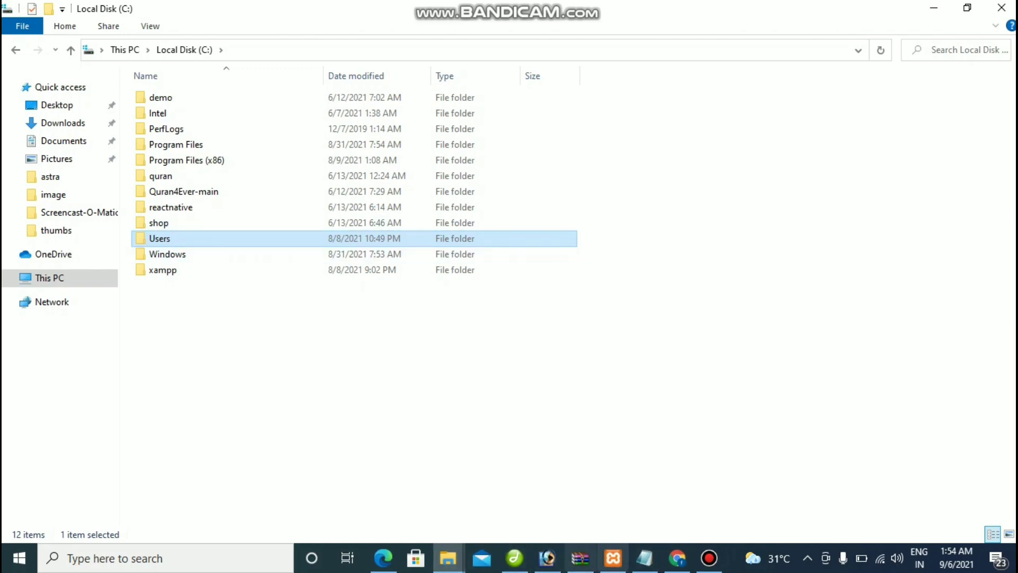
click(677, 558)
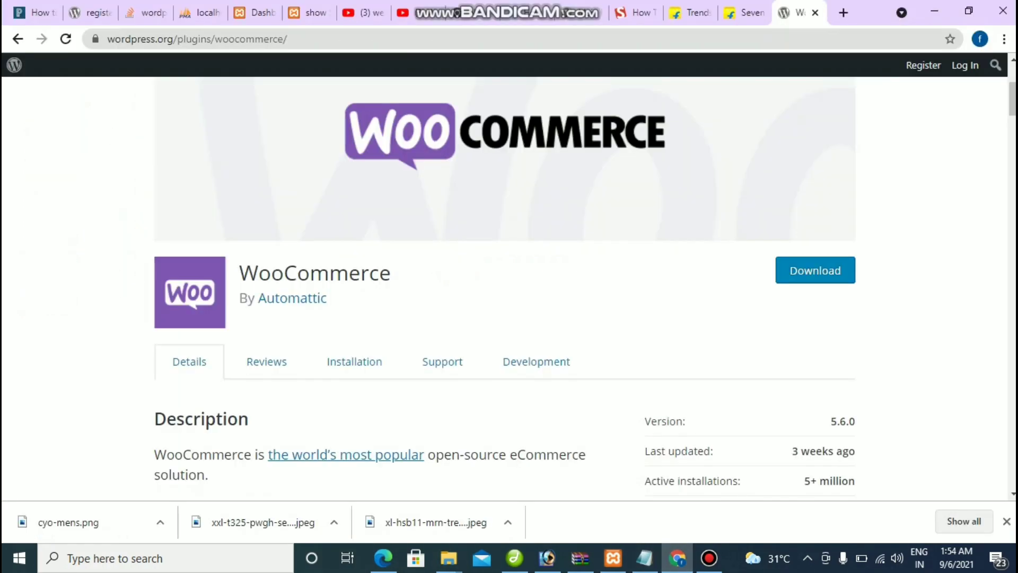
Step: Search the show Store's Installed Plugins for 'woocommerce', then return to the WordPress.org tab
click(254, 12)
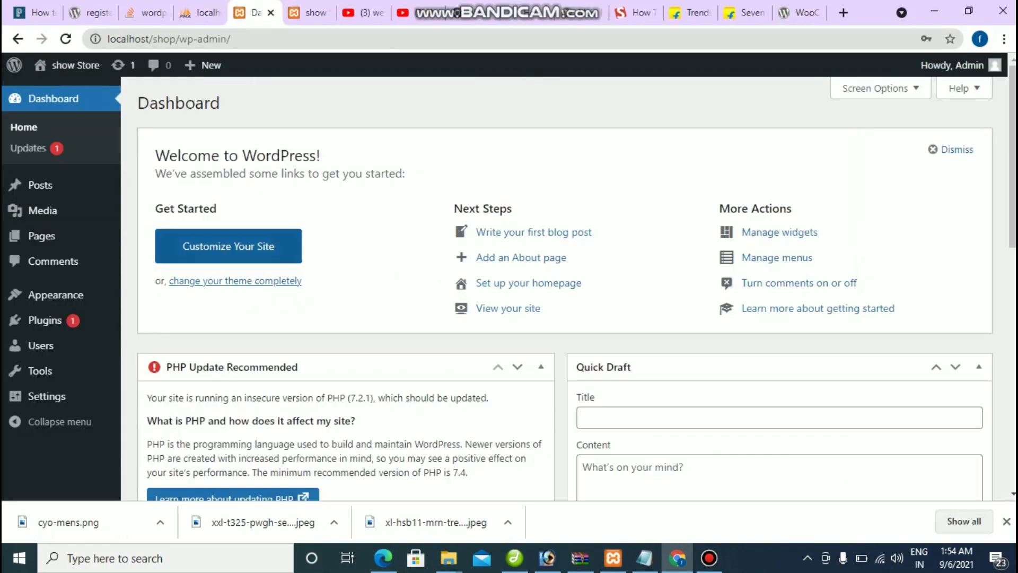
mouse_move(45, 320)
click(169, 322)
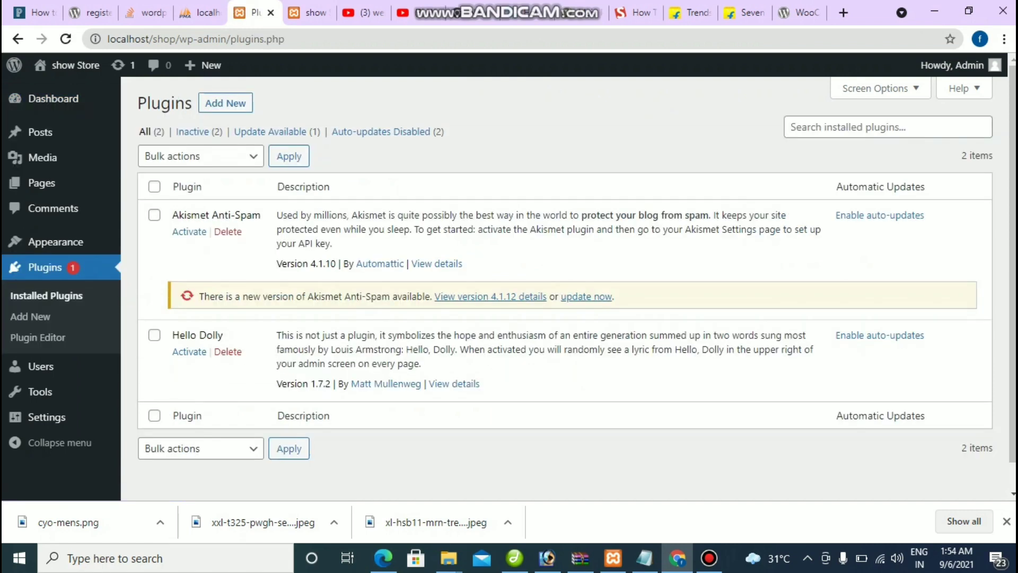
click(792, 127)
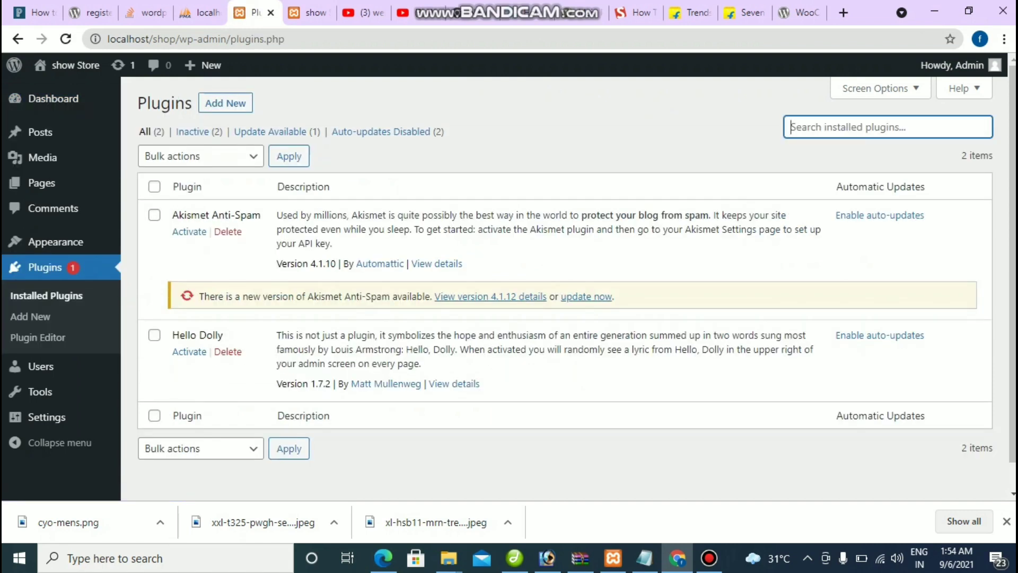
text(w)
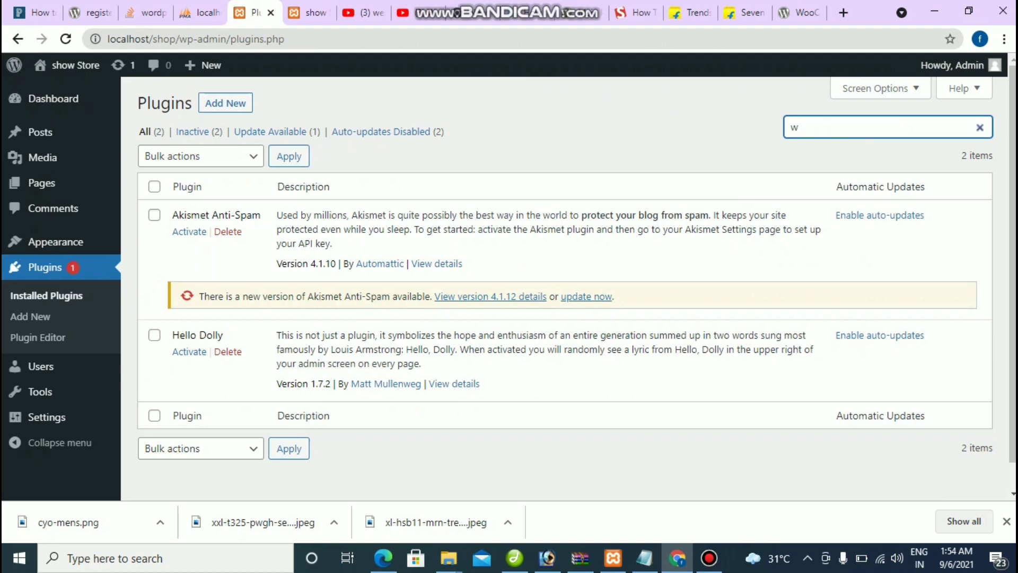
text(oocommerce)
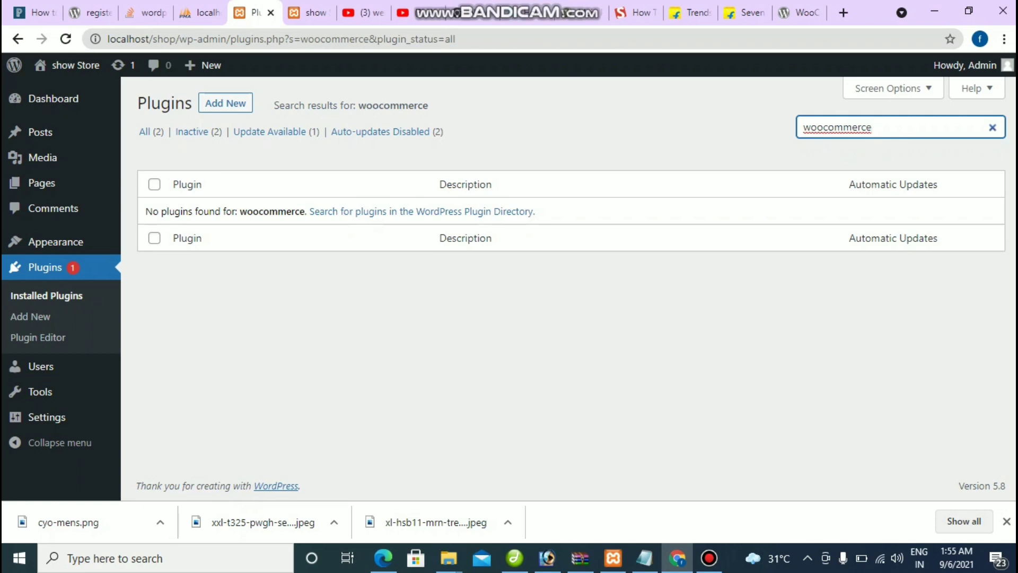
key(ctrl+9)
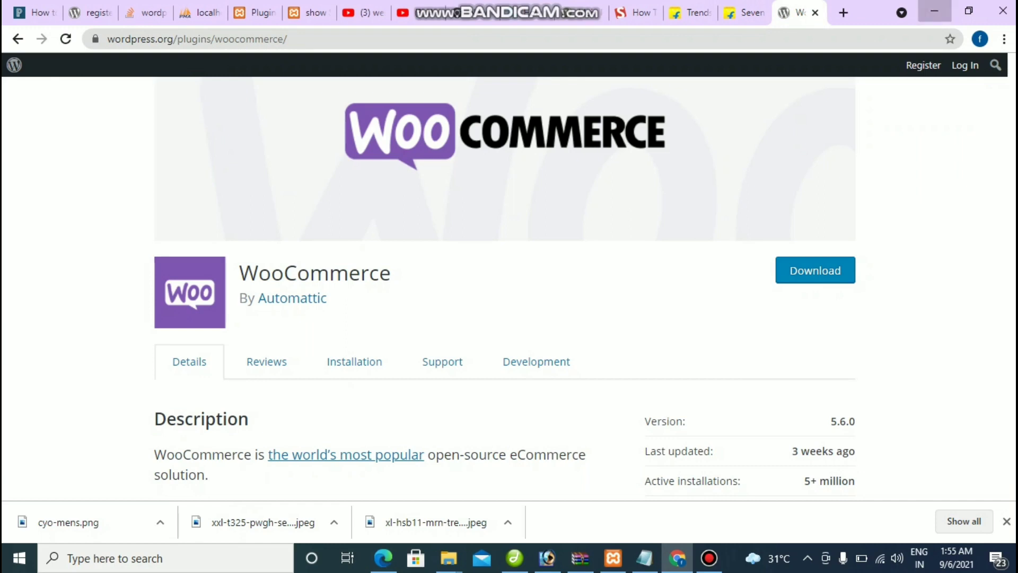
key(alt+Tab)
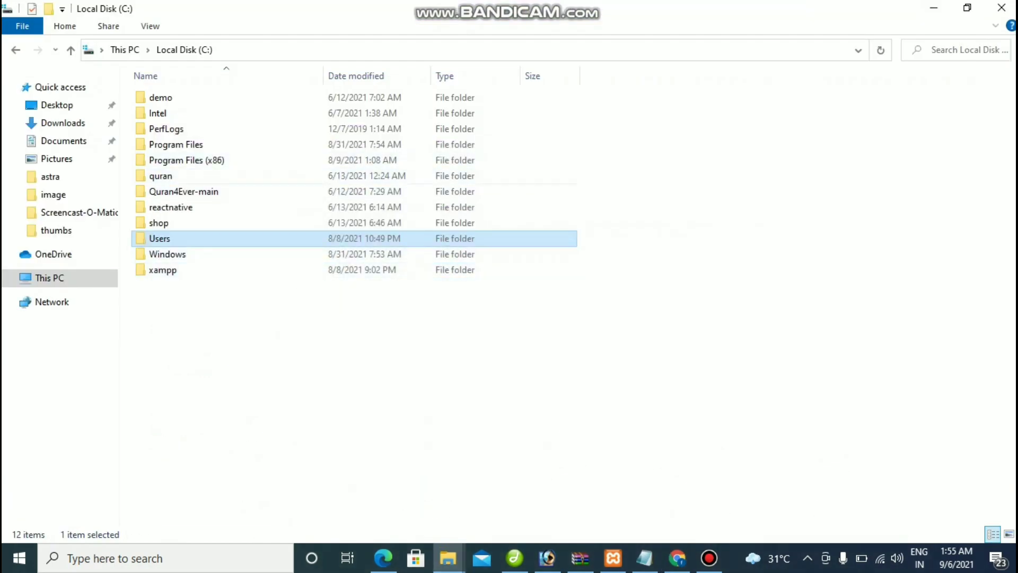
Step: Paste the woocommerce.5.6.0 (1) zip into C:\xampp\htdocs
double_click(162, 270)
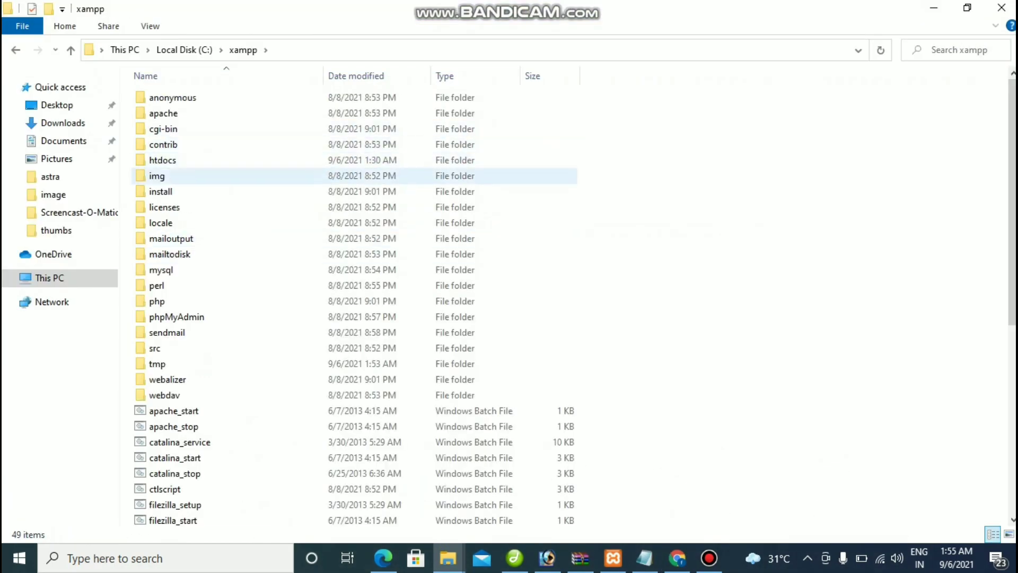
double_click(162, 159)
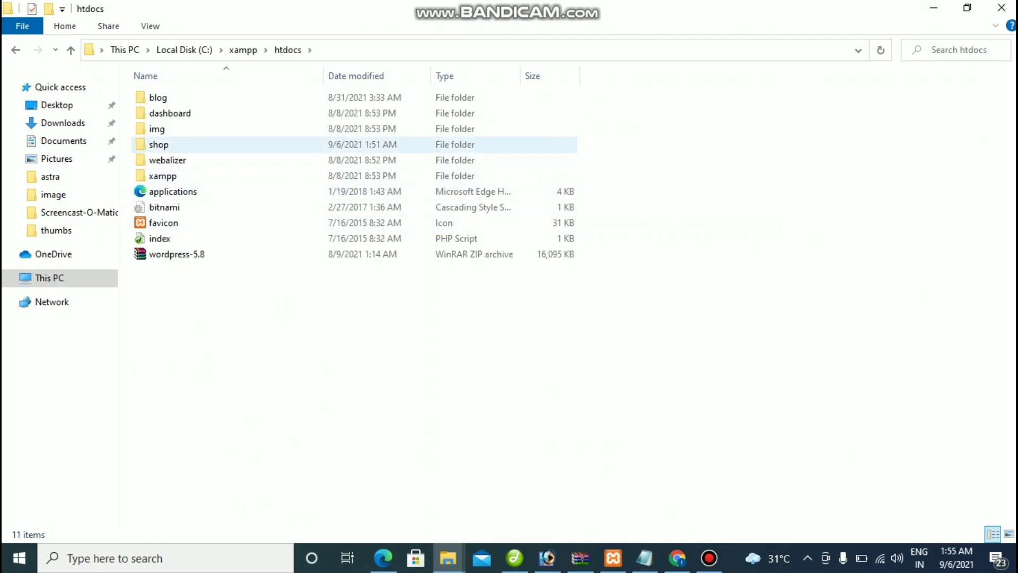
right_click(231, 120)
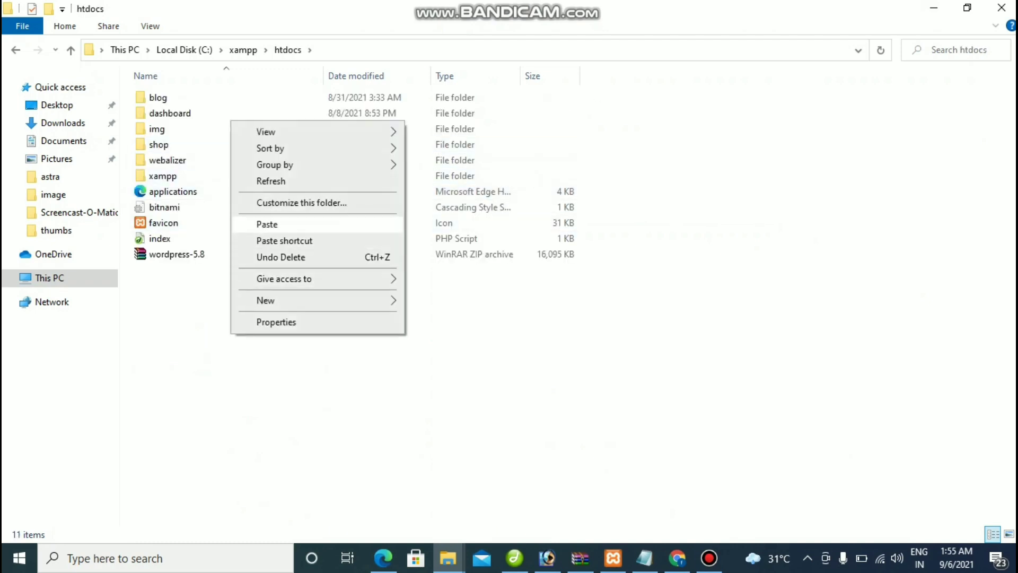
click(268, 224)
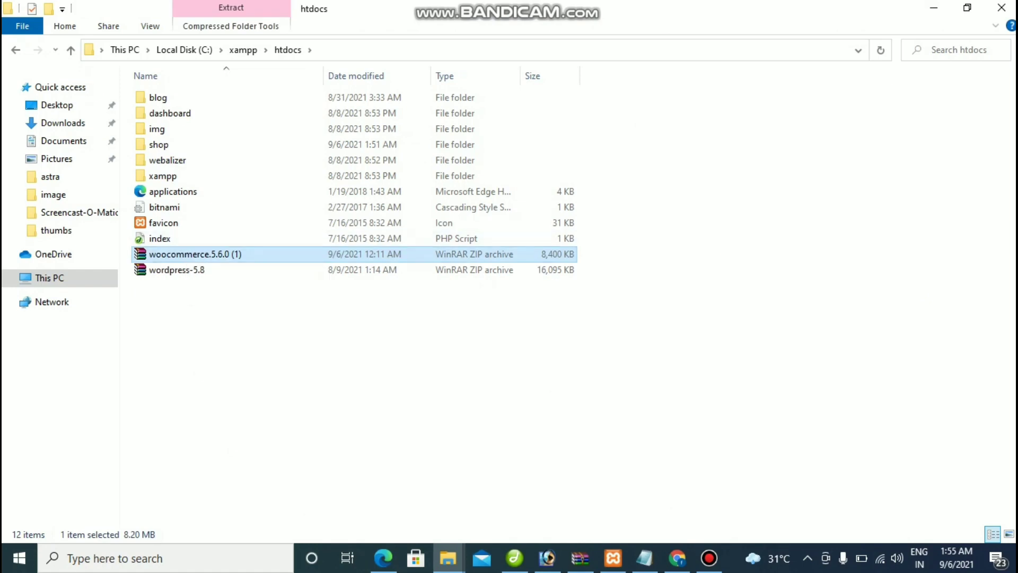
Step: Extract the woocommerce folder from woocommerce.5.6.0 (1).zip into htdocs with WinRAR
key(Return)
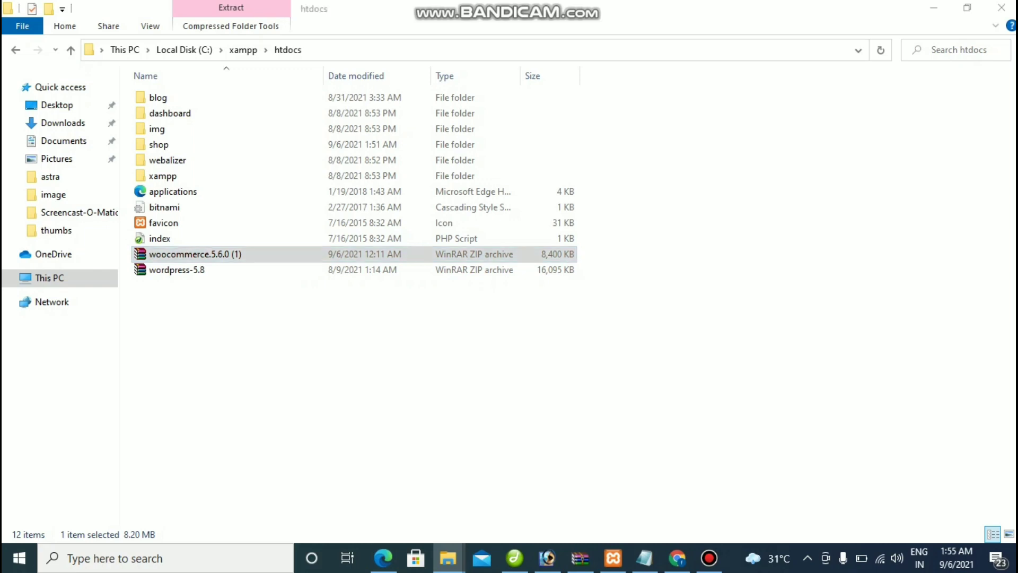
click(50, 154)
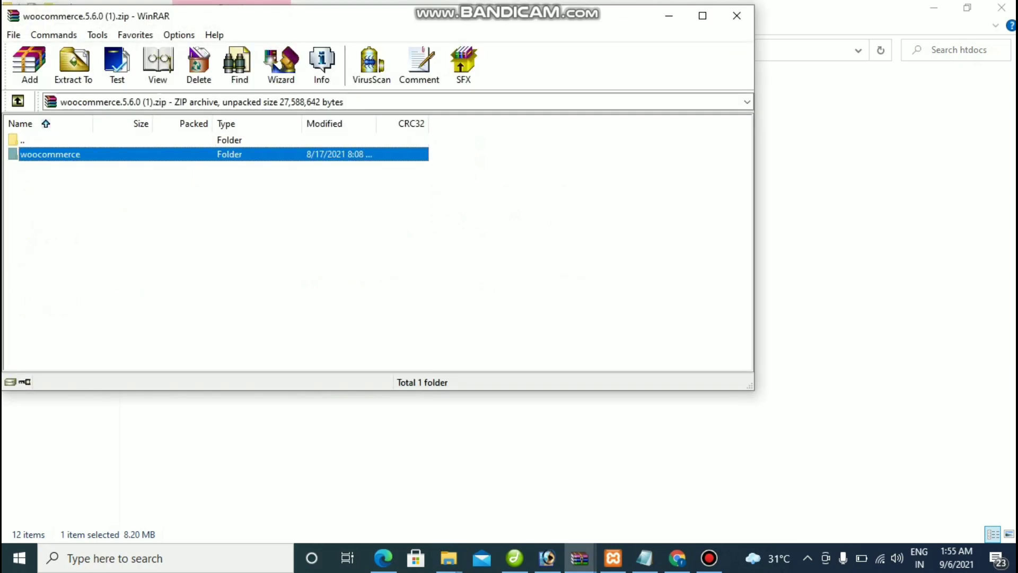
key(alt+w)
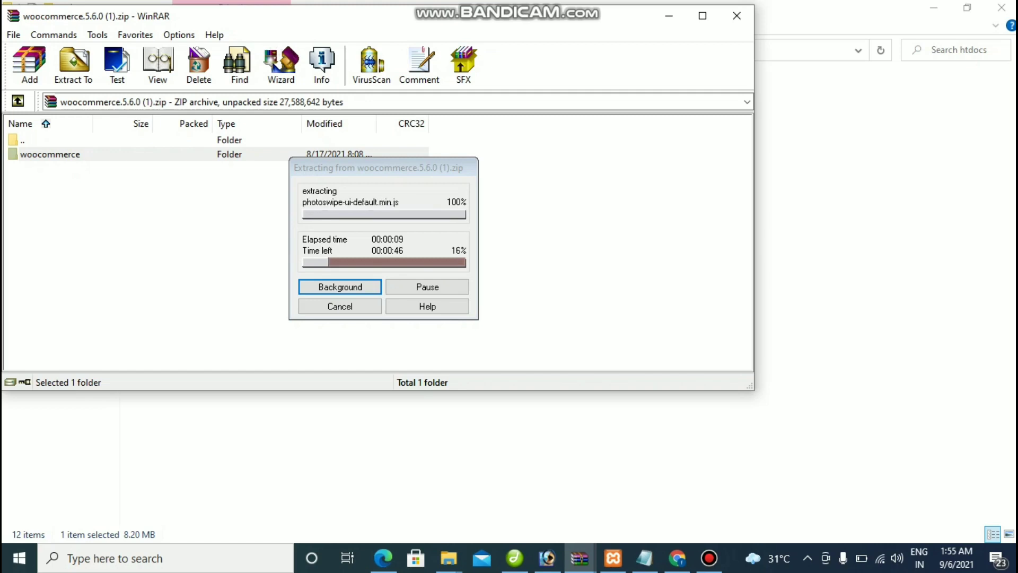
click(709, 558)
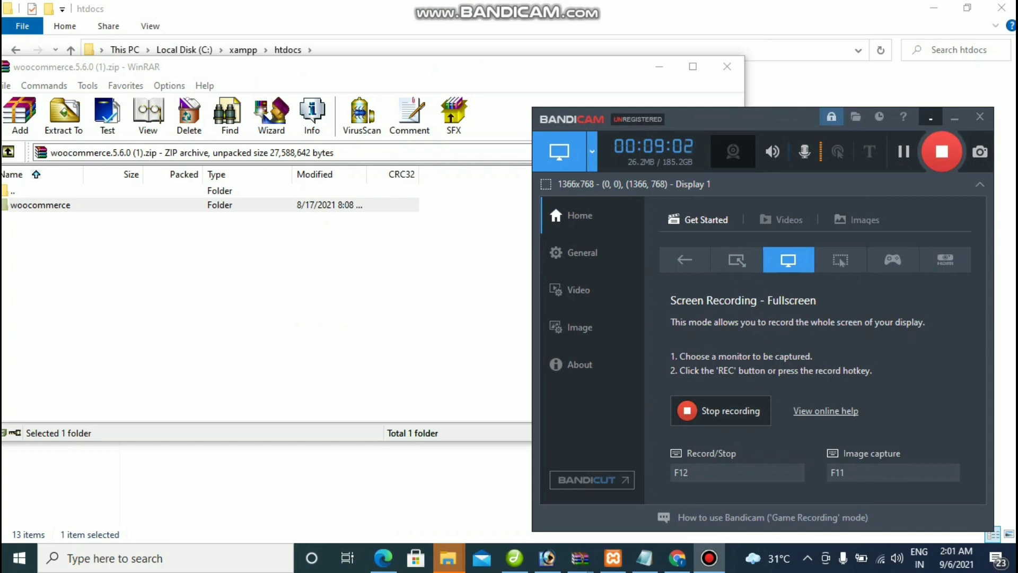
click(954, 117)
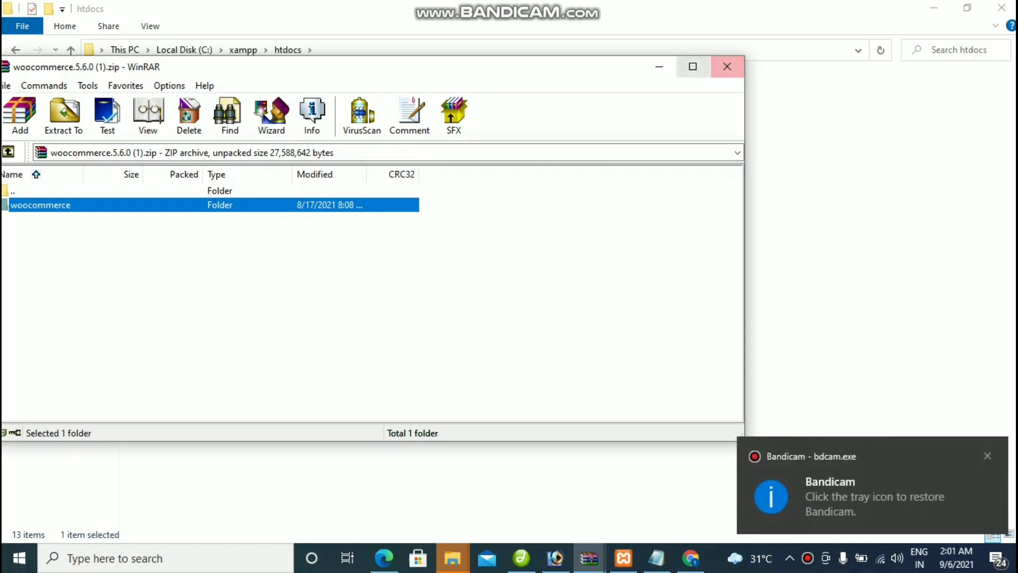
click(659, 66)
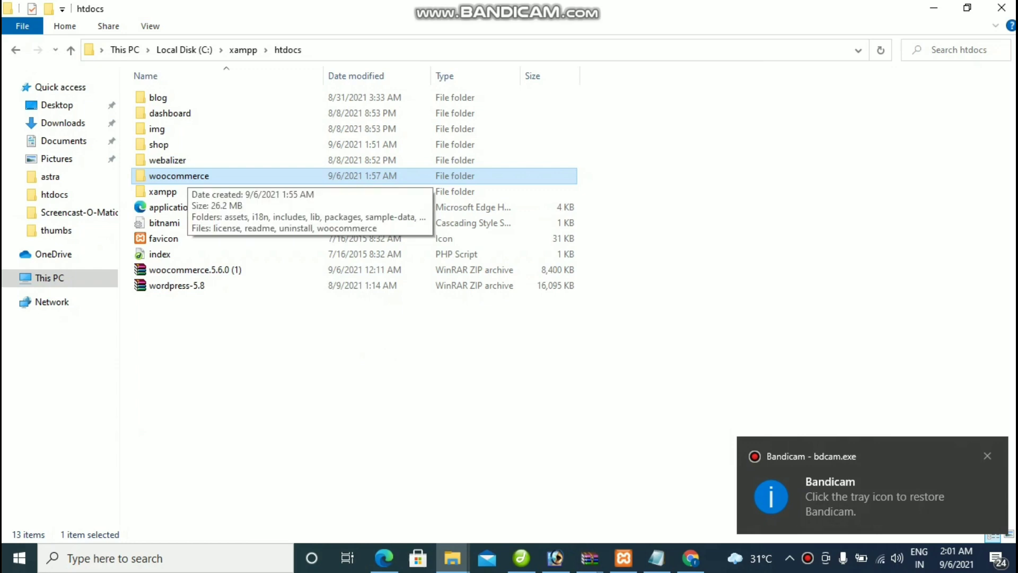
Step: Cut the woocommerce folder and paste it into shop\wp-content\plugins
right_click(187, 176)
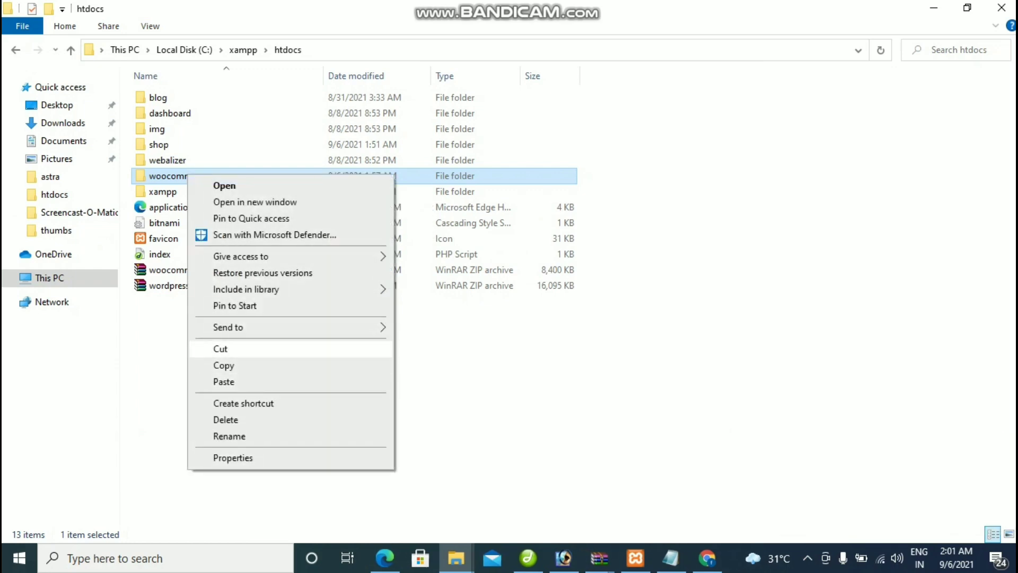
click(220, 348)
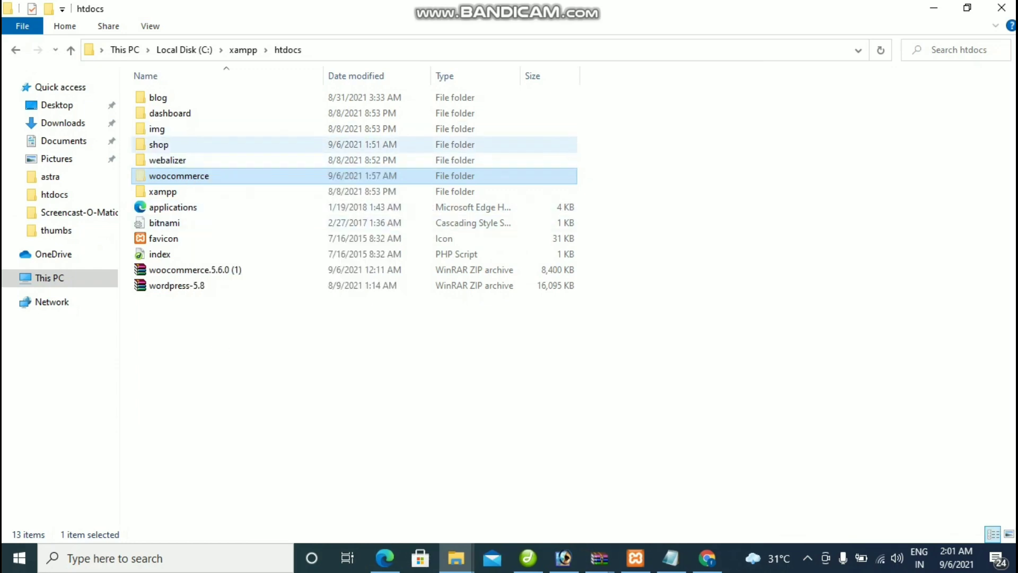
double_click(175, 144)
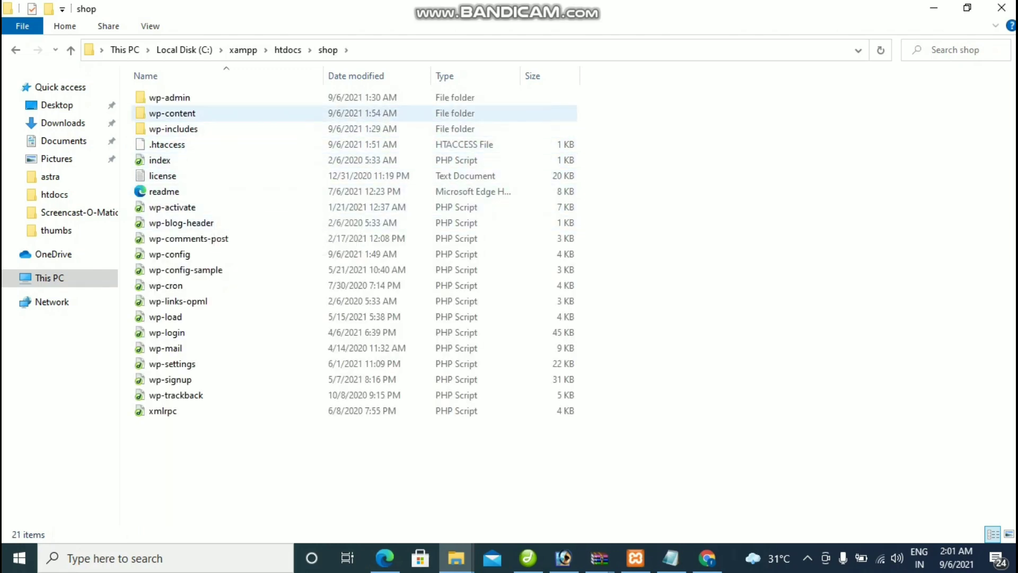
double_click(172, 113)
double_click(163, 97)
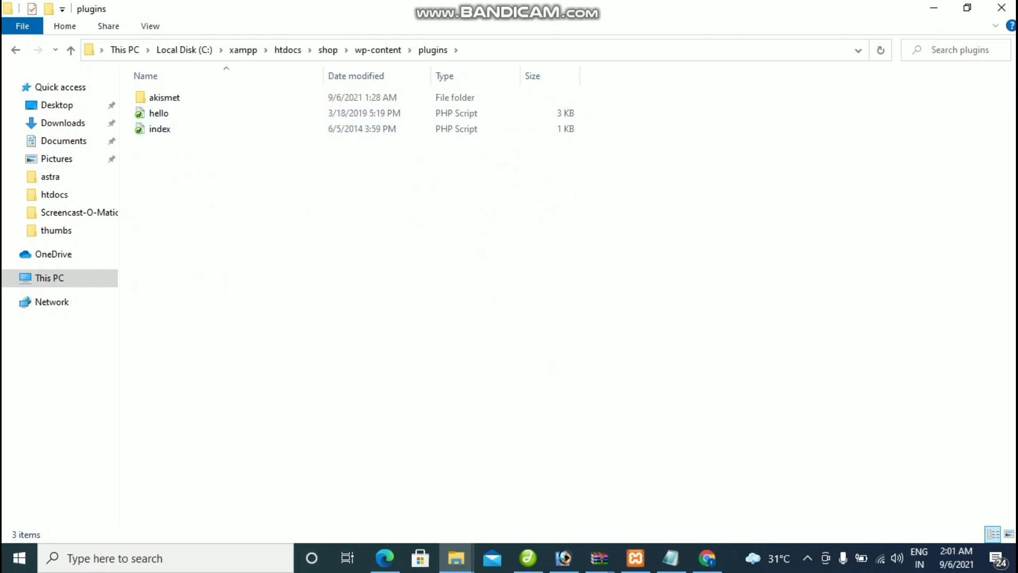
right_click(175, 204)
click(212, 306)
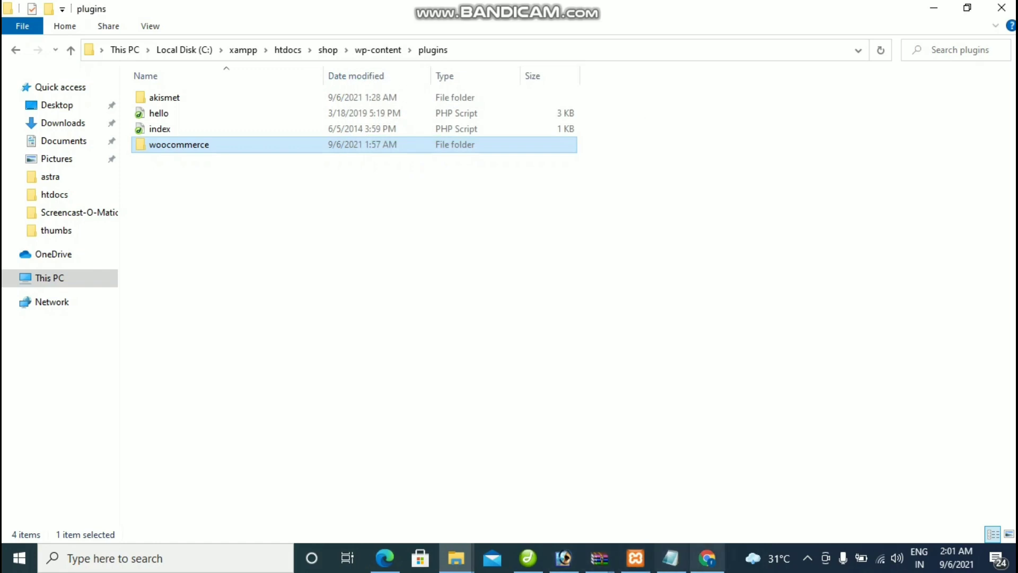
click(707, 558)
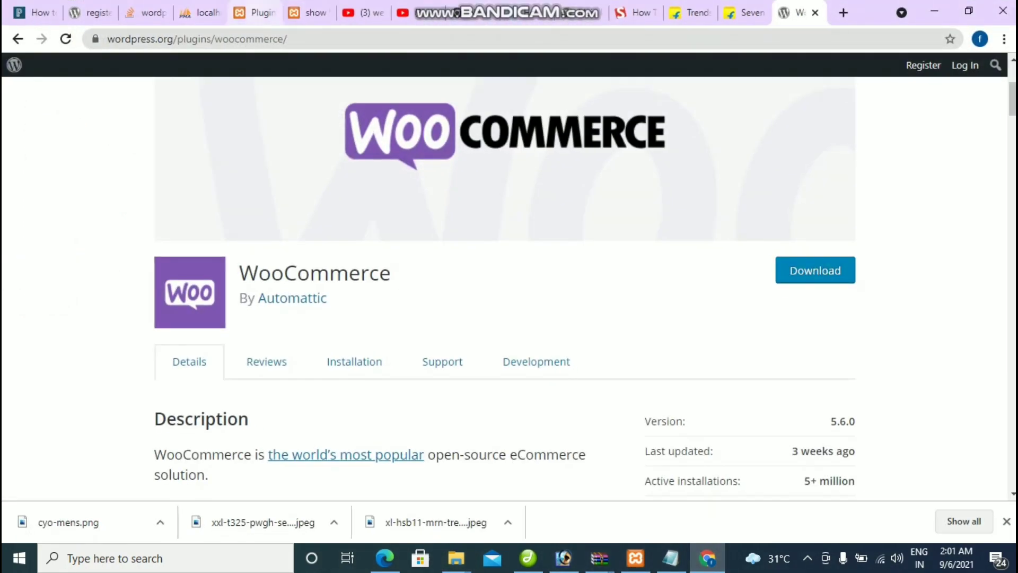
Step: Reload the localhost Installed Plugins list and activate WooCommerce
click(251, 12)
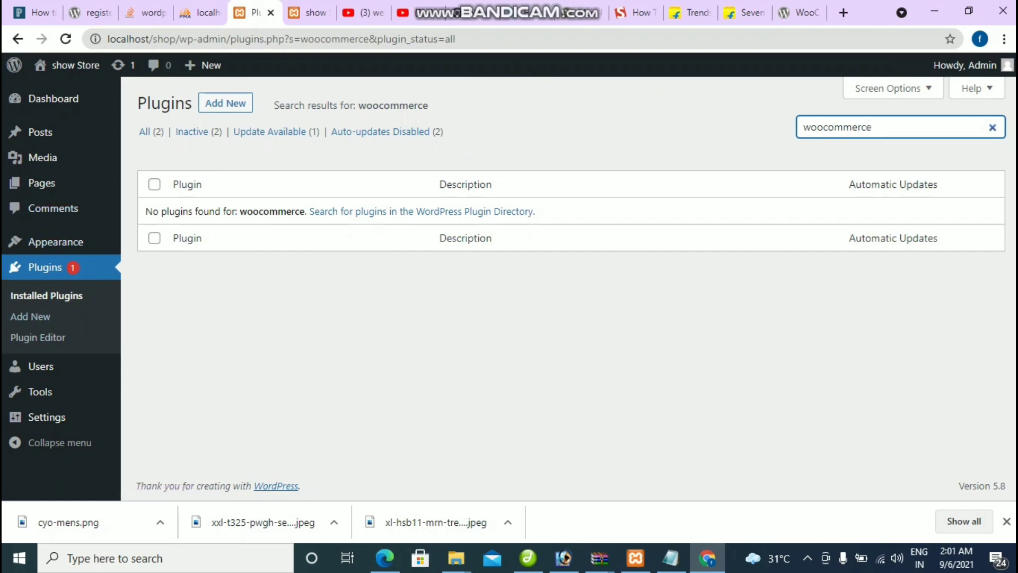
click(45, 266)
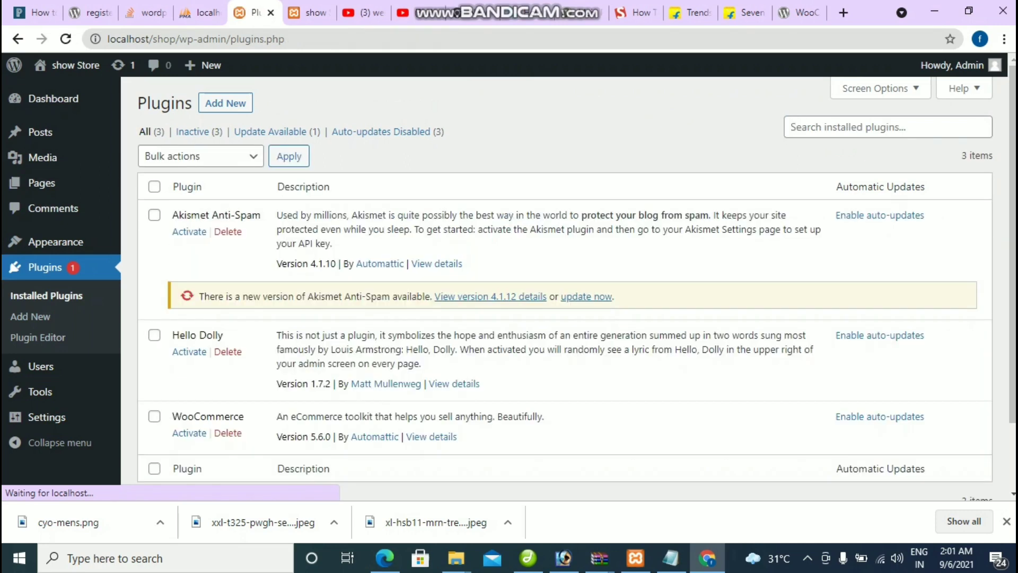
scroll(564, 286, down, 3)
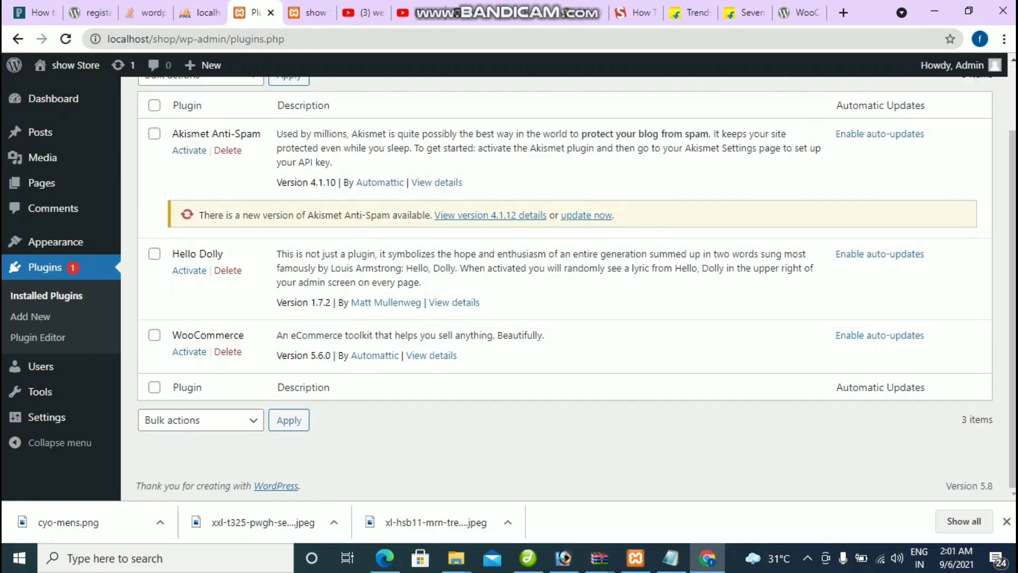
drag(172, 335, 243, 335)
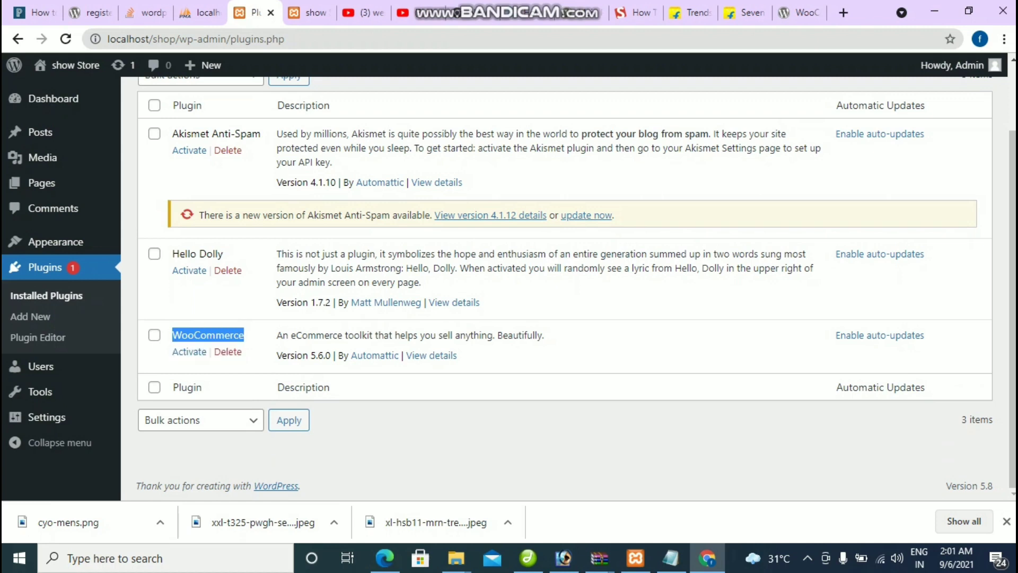
click(189, 351)
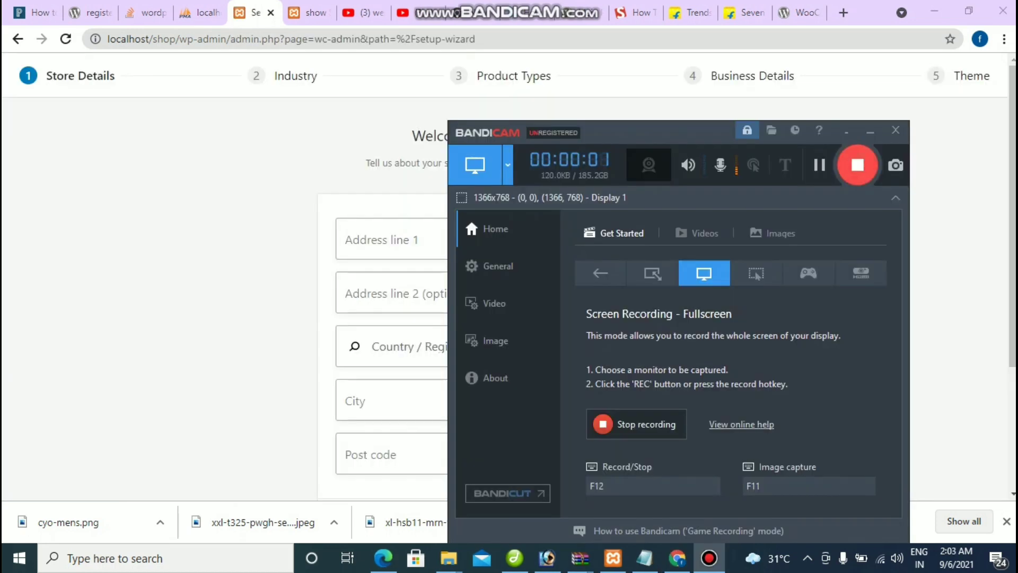
Step: Start filling the Store Details address fields, from address line to post code
click(869, 129)
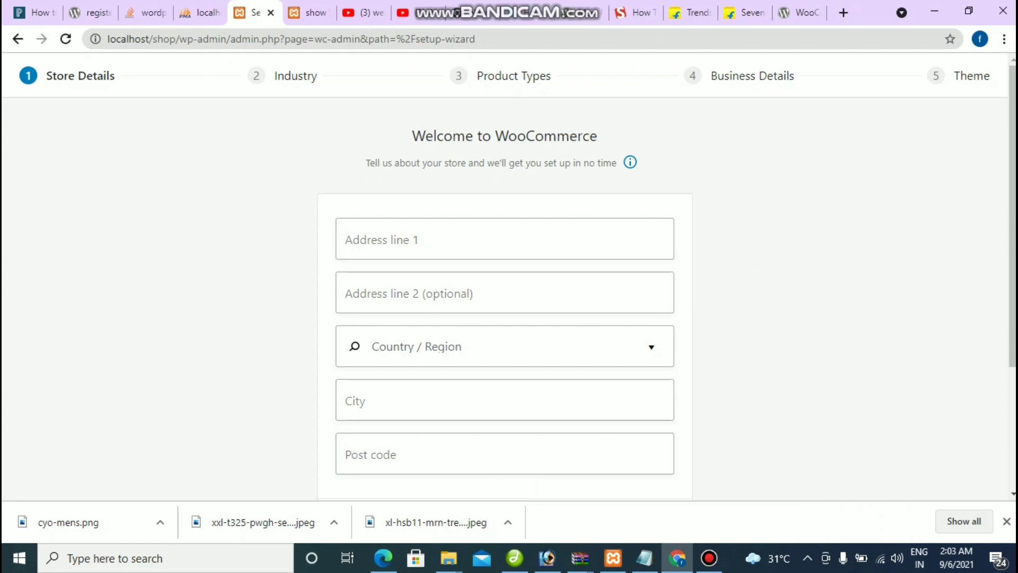
click(371, 239)
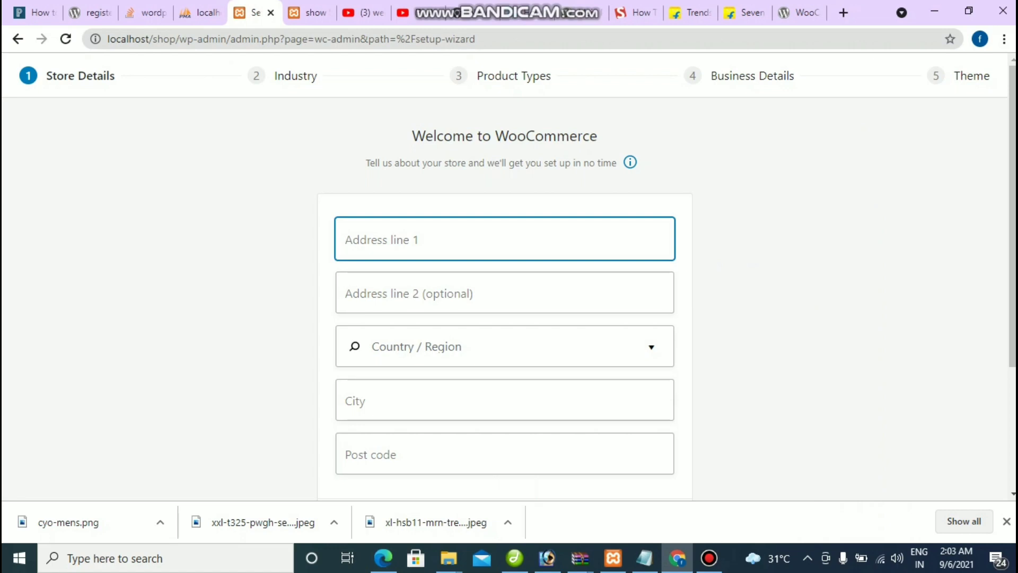
scroll(503, 275, down, 3)
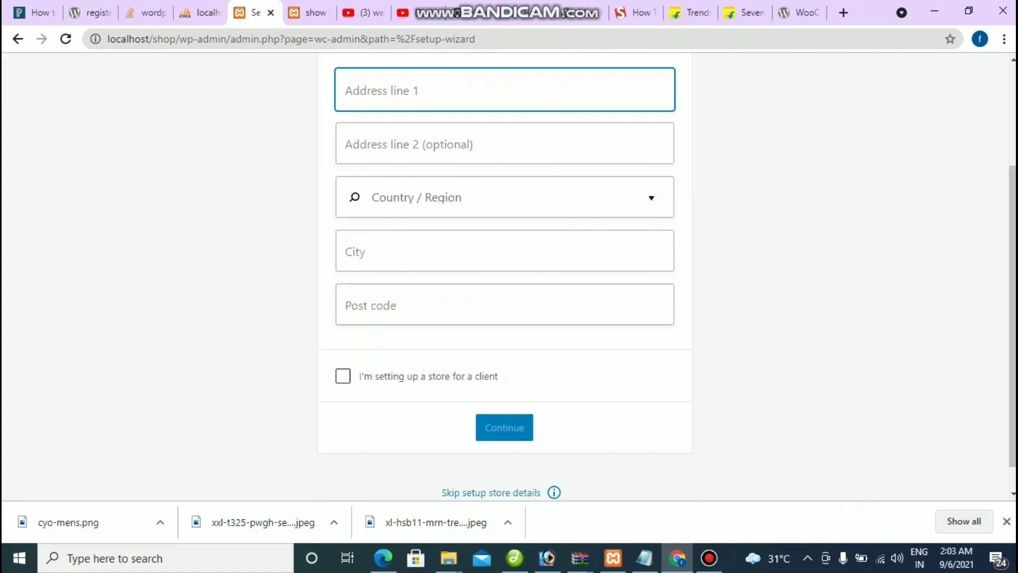
scroll(504, 276, up, 3)
scroll(503, 276, down, 2)
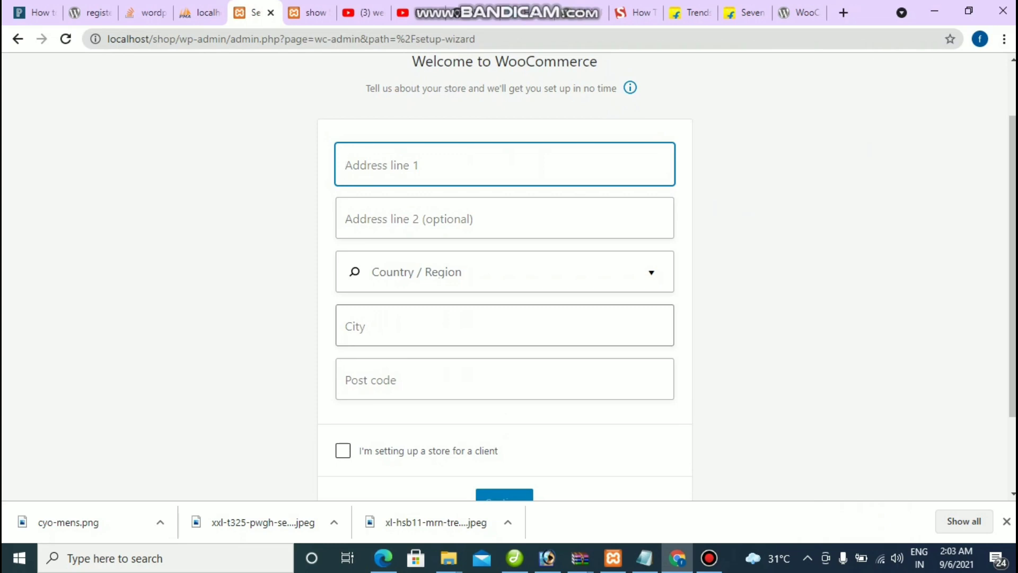
click(350, 379)
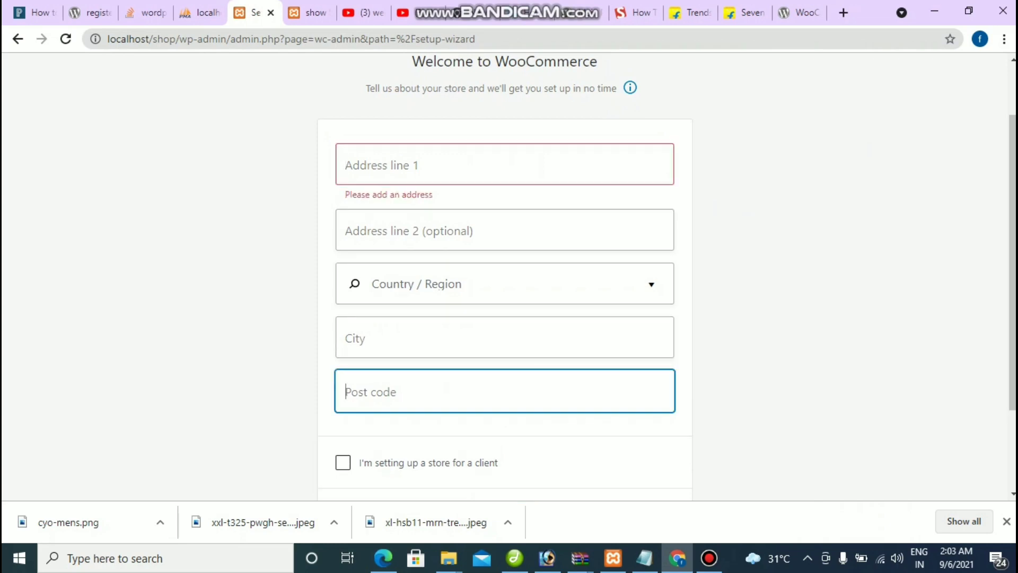
scroll(503, 275, down, 2)
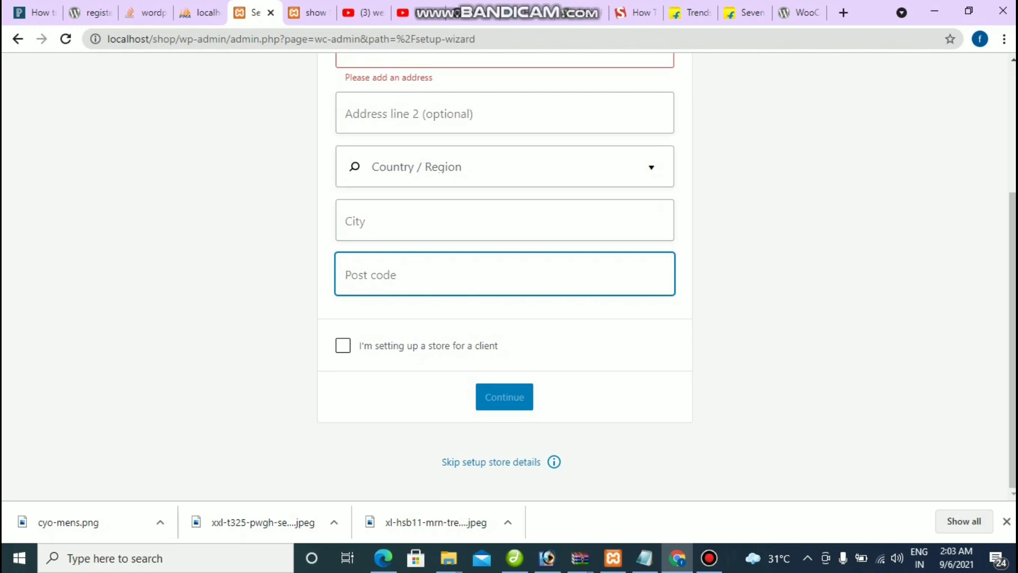
click(709, 557)
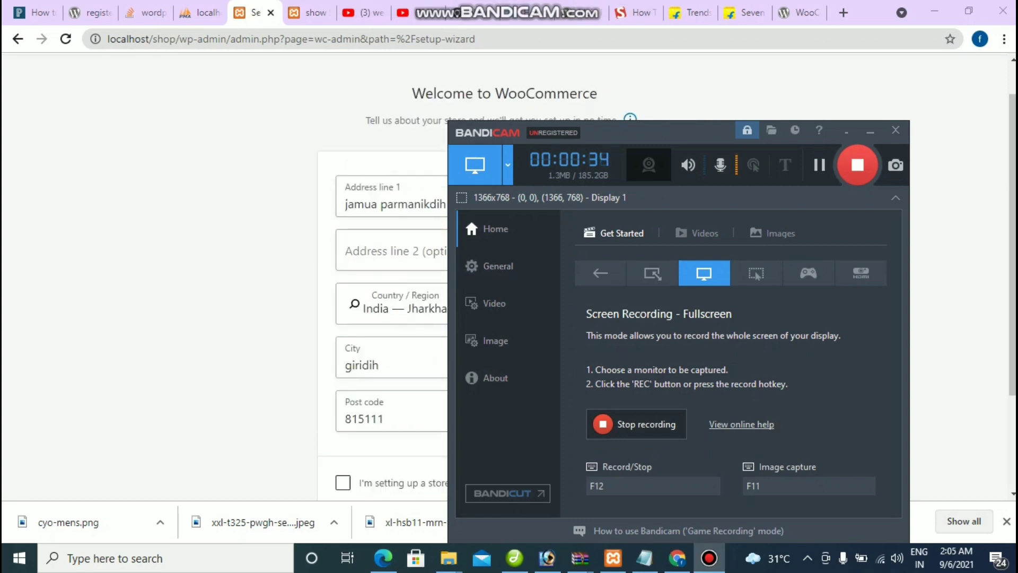
drag(595, 141, 840, 114)
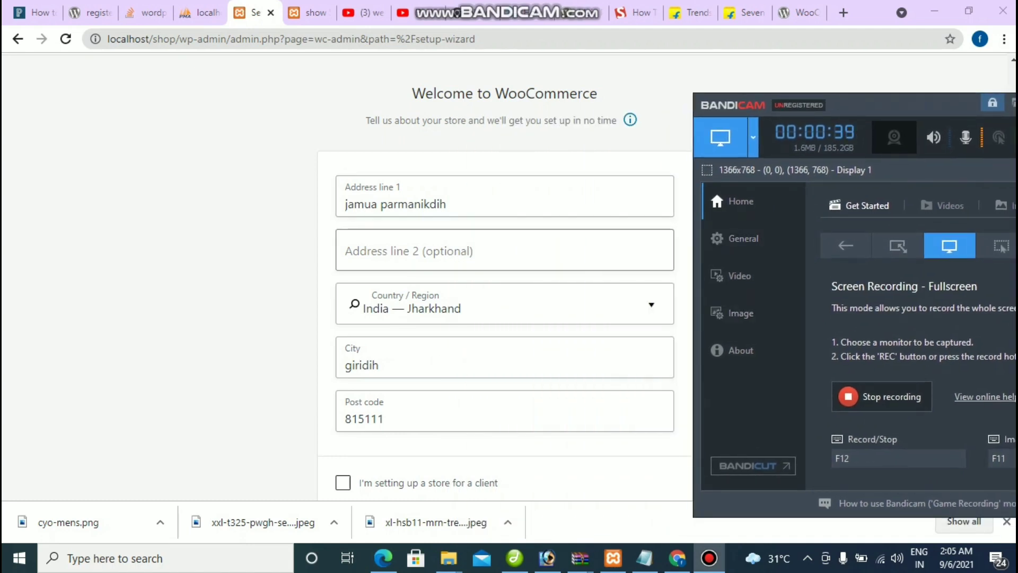
click(880, 13)
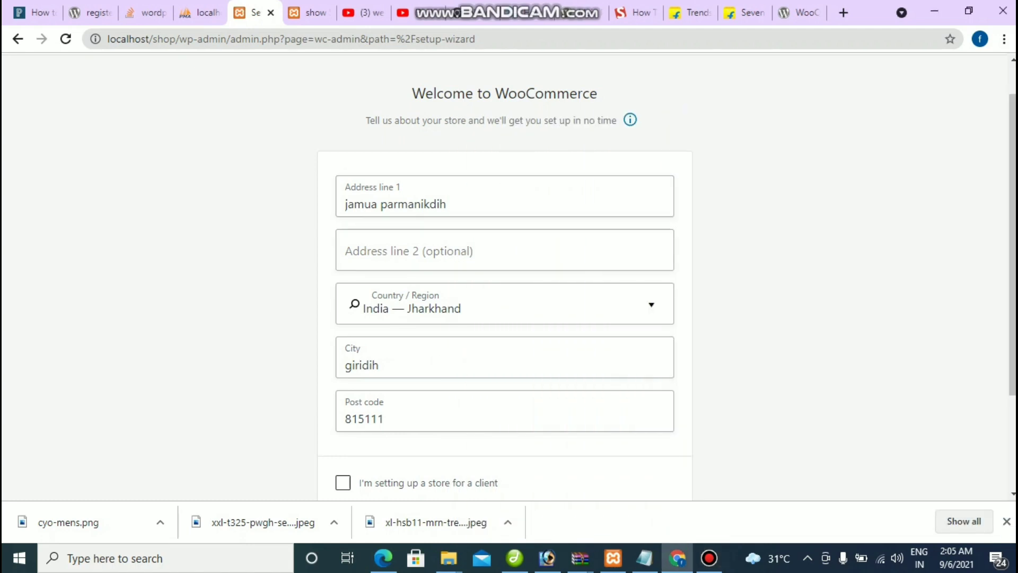
Step: Check the City and Post code fields, submit store details, and decline usage tracking
drag(412, 93, 598, 93)
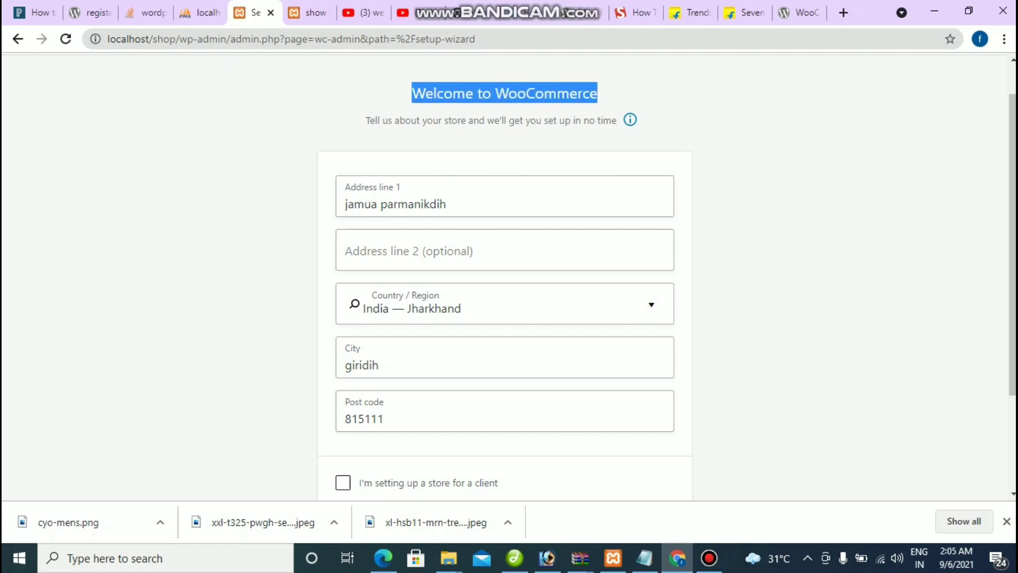
scroll(504, 276, down, 2)
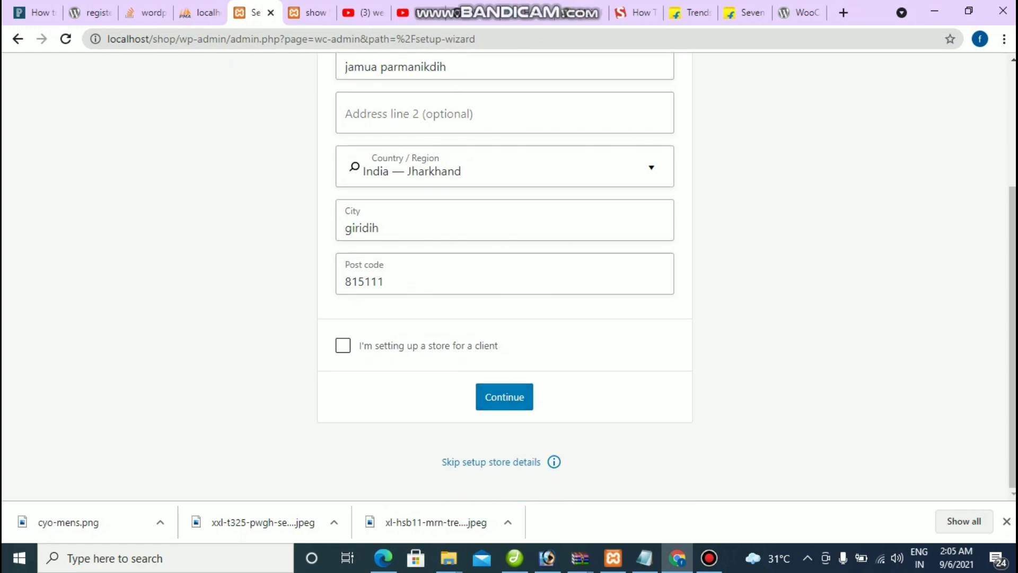
scroll(504, 275, up, 1)
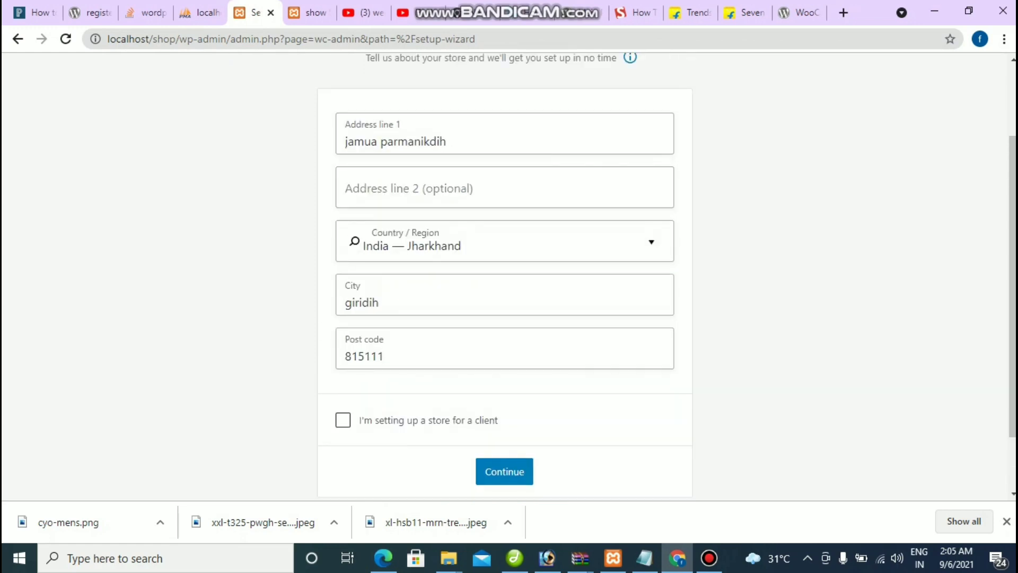
click(371, 302)
click(371, 356)
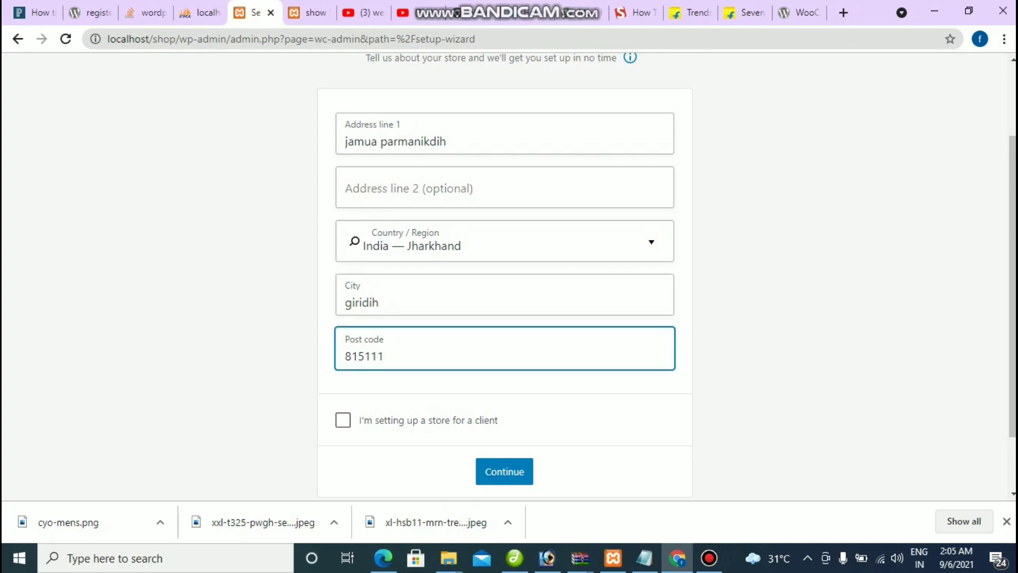
click(504, 472)
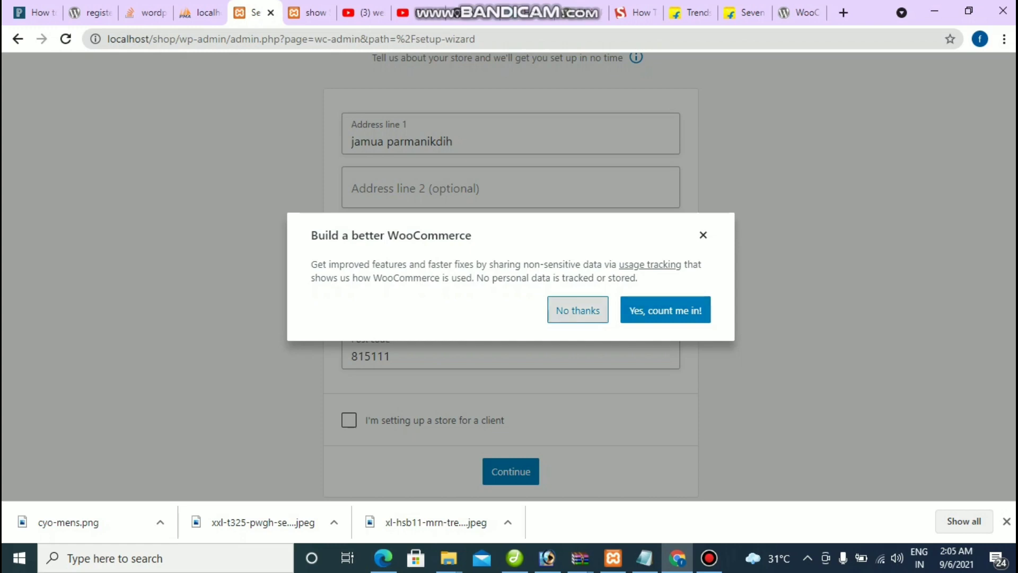
click(578, 310)
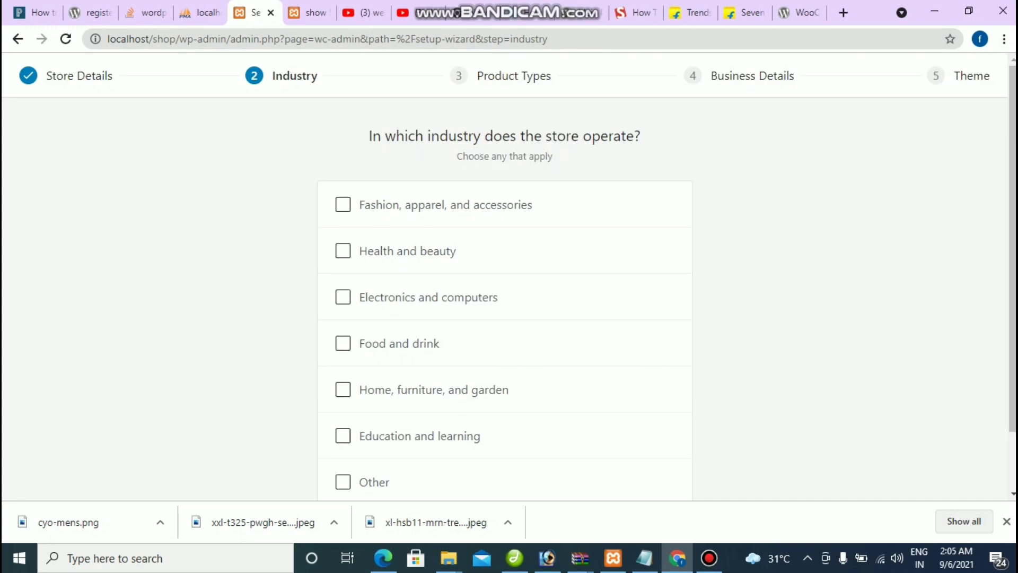
Step: Tick 'Fashion, apparel, and accessories' as the industry and untick 'Other'
drag(469, 75, 272, 76)
drag(713, 76, 46, 75)
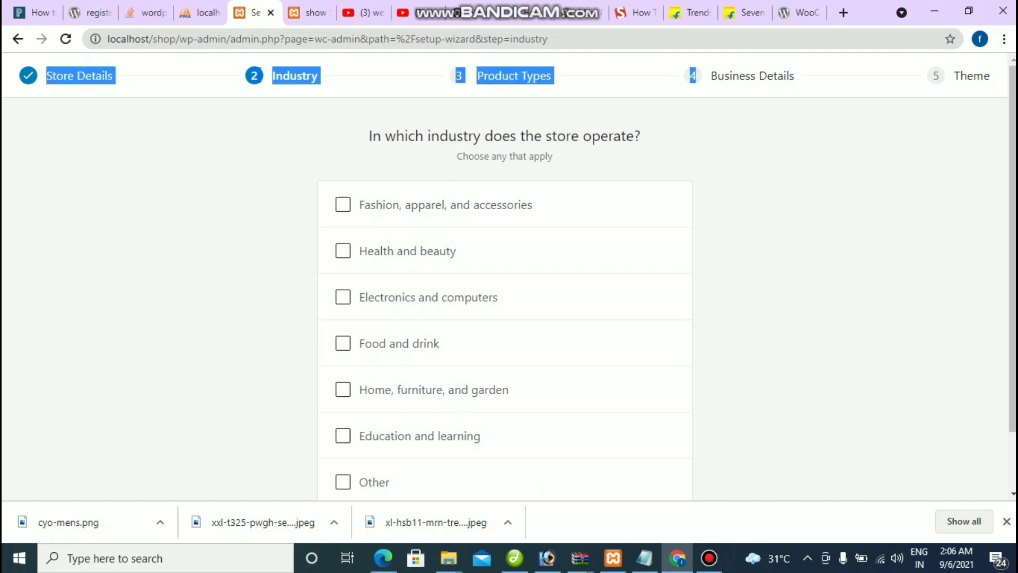
click(46, 75)
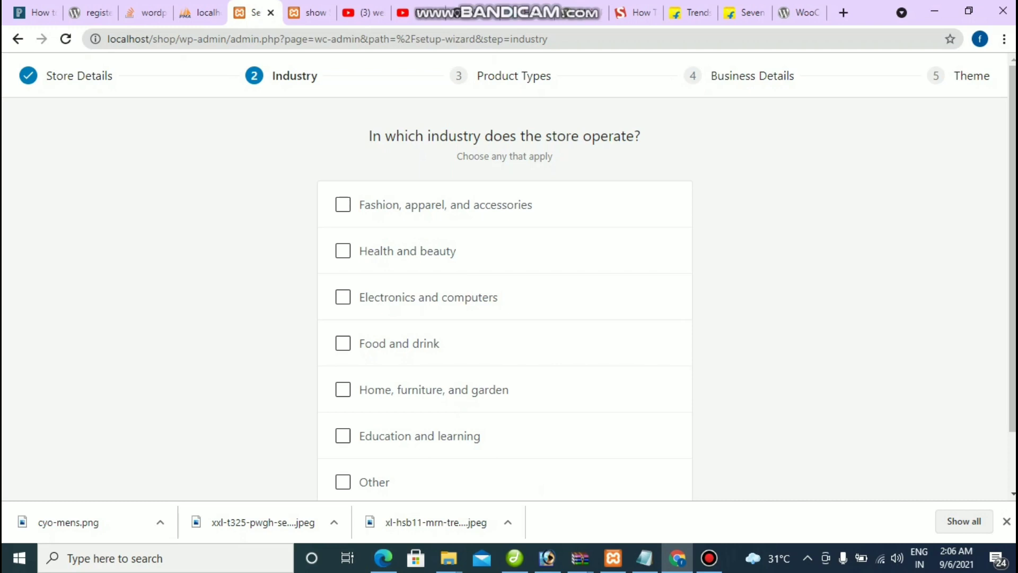
scroll(509, 276, down, 2)
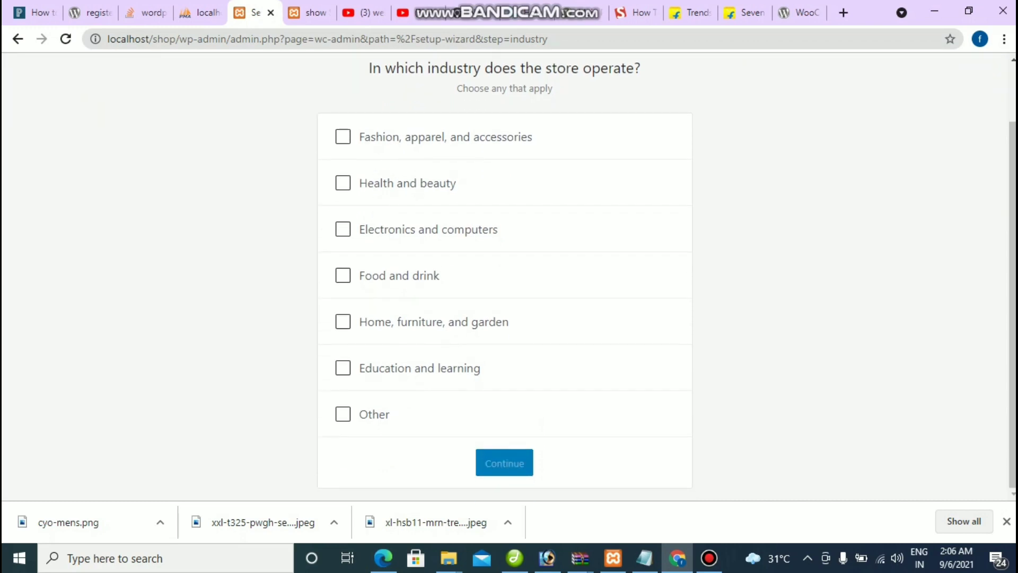
click(343, 414)
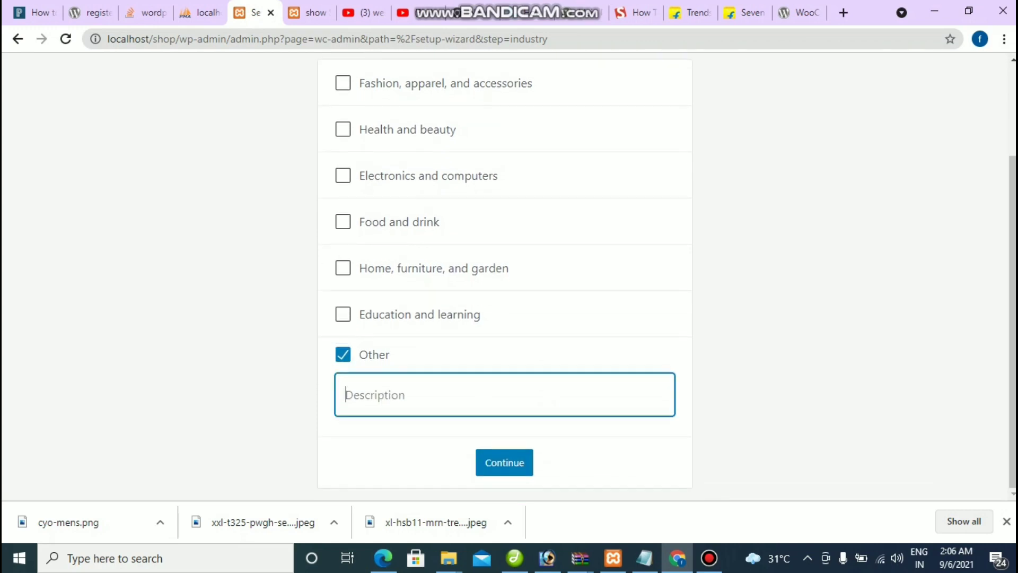
scroll(504, 275, up, 2)
click(343, 157)
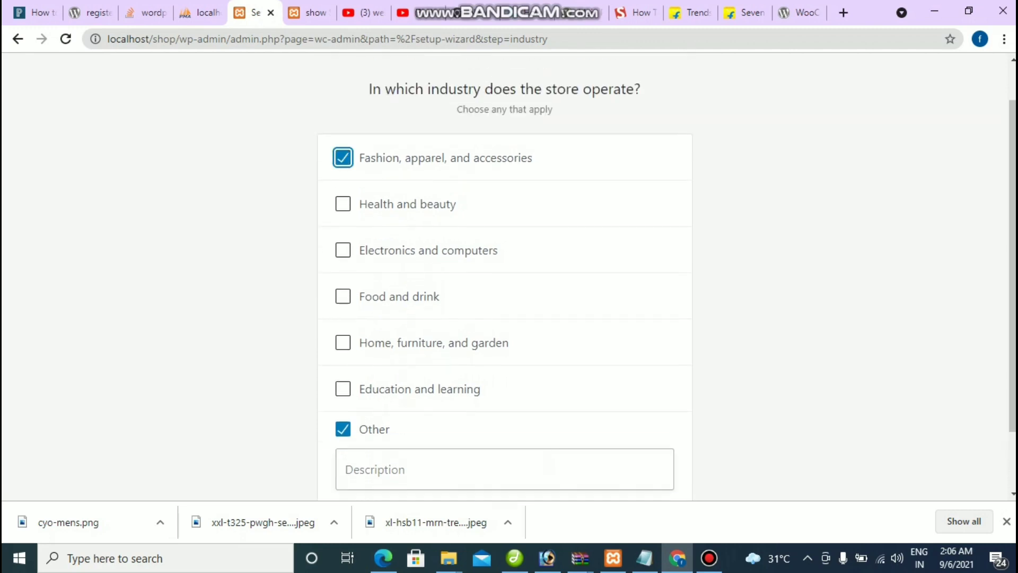
click(343, 429)
Step: Continue past the Industry step to the Product Types step
scroll(504, 276, down, 1)
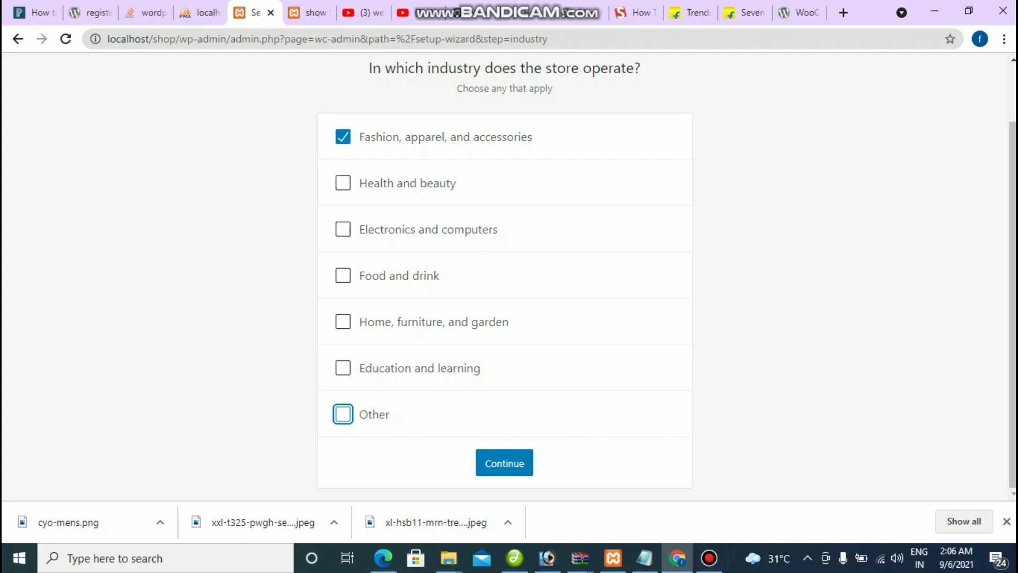
key(Tab)
key(Return)
scroll(509, 274, down, 3)
scroll(509, 273, up, 3)
key(Tab)
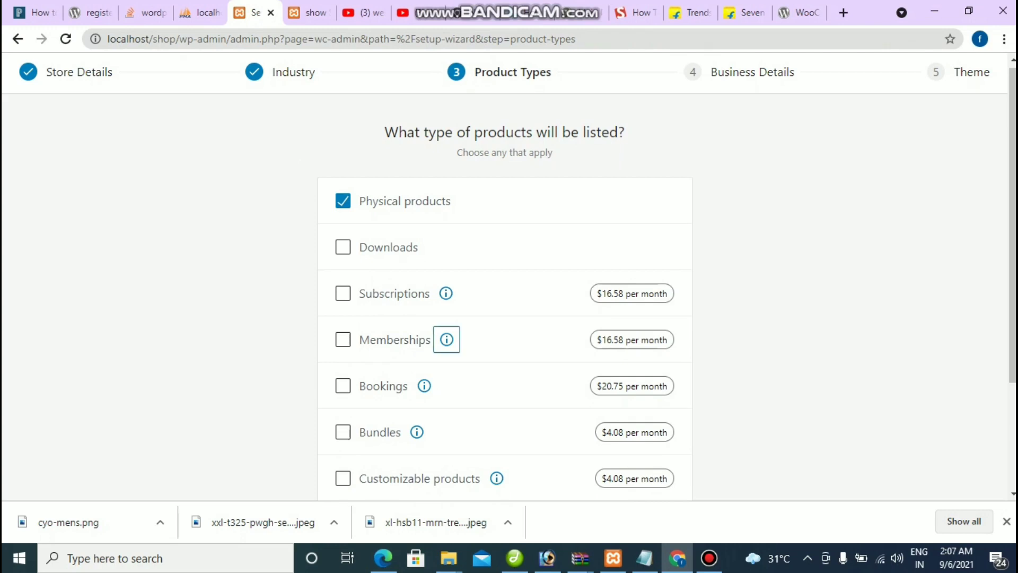
Step: Continue with Physical products as the only product type selected
scroll(446, 340, down, 1)
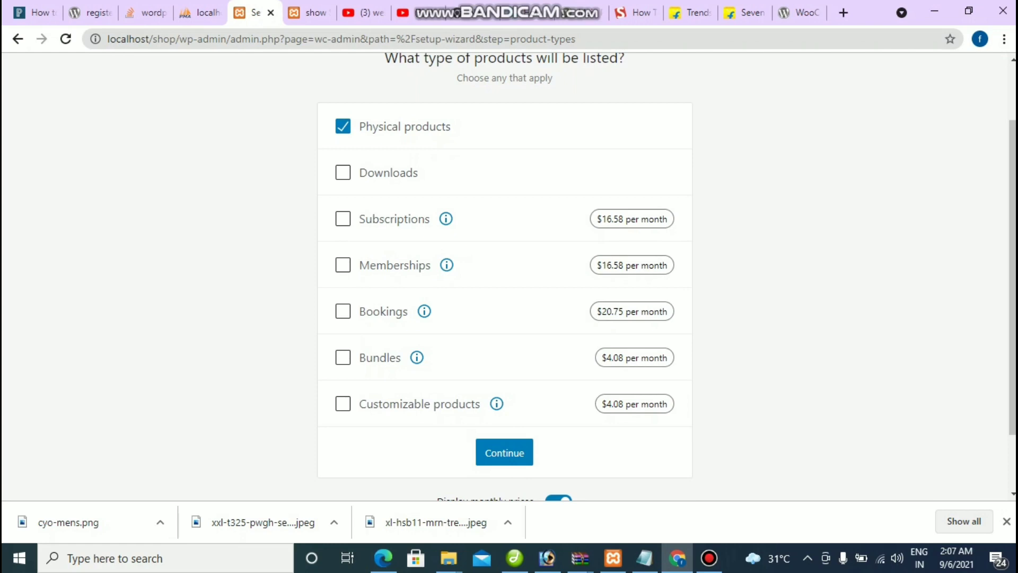
scroll(504, 276, down, 1)
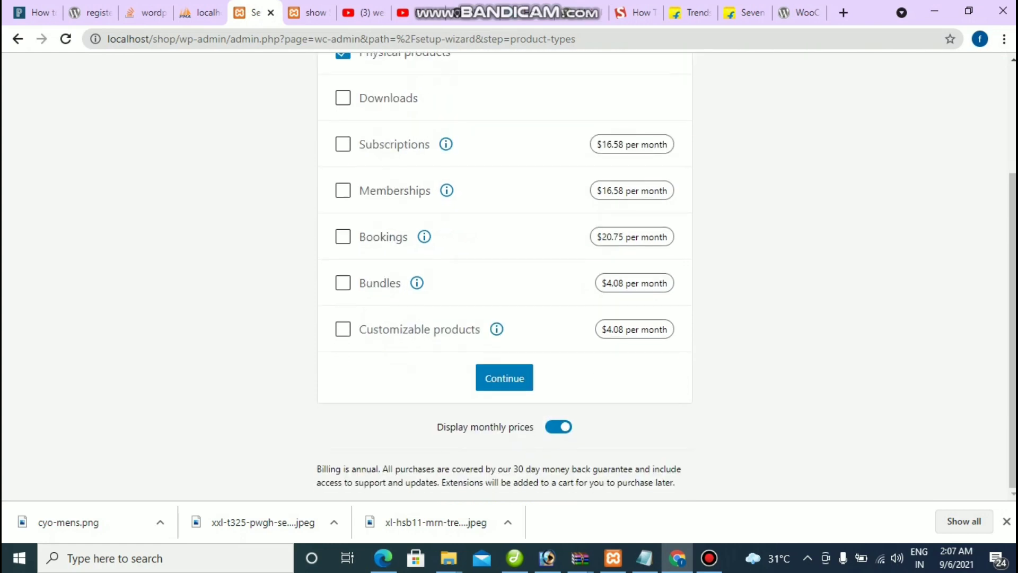
scroll(504, 276, up, 1)
scroll(504, 276, down, 1)
click(504, 378)
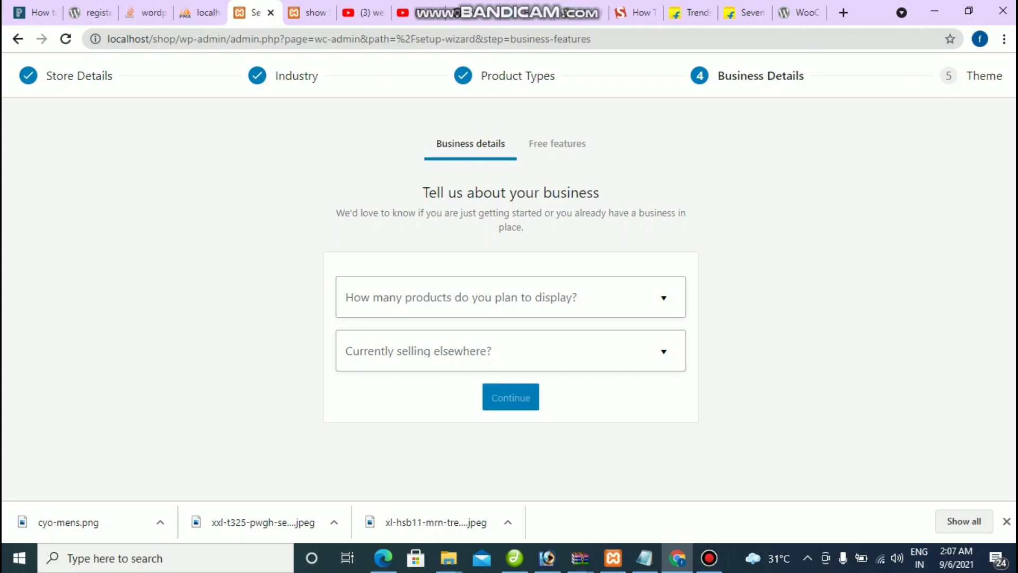
Step: Set the expected product count to 1 - 10 and selling elsewhere to No, then submit
click(509, 297)
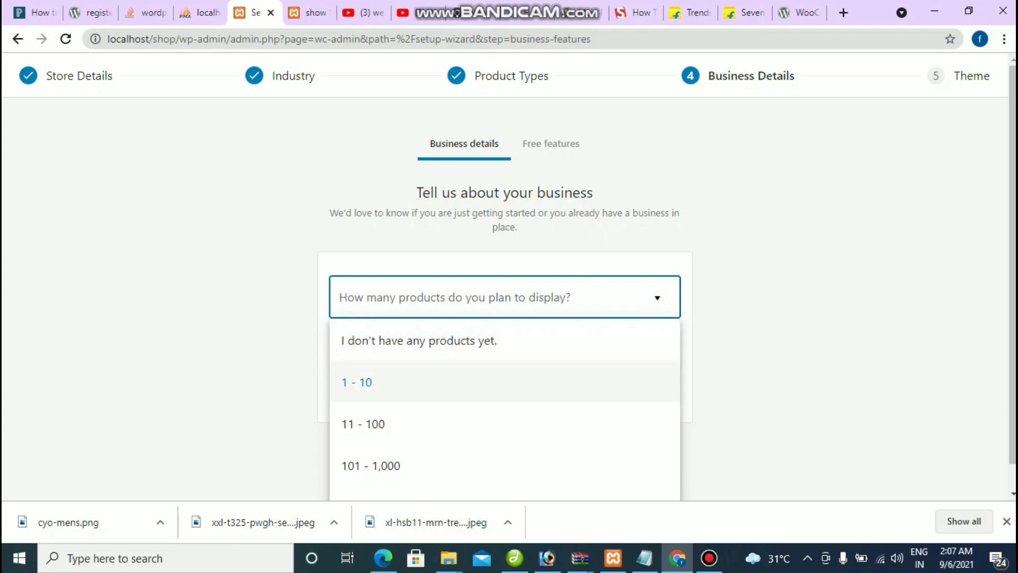
click(371, 382)
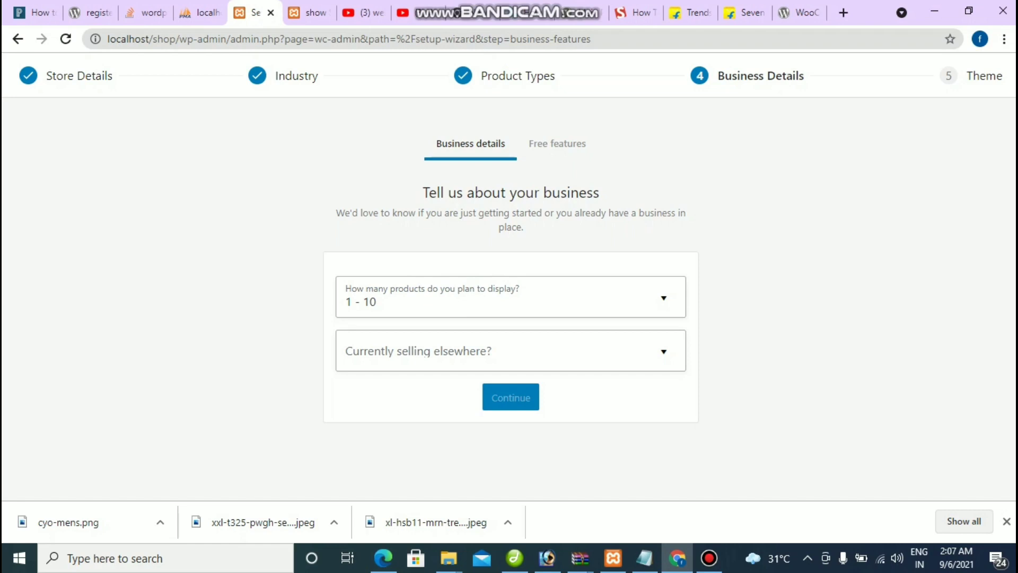
click(509, 351)
key(Down)
key(Return)
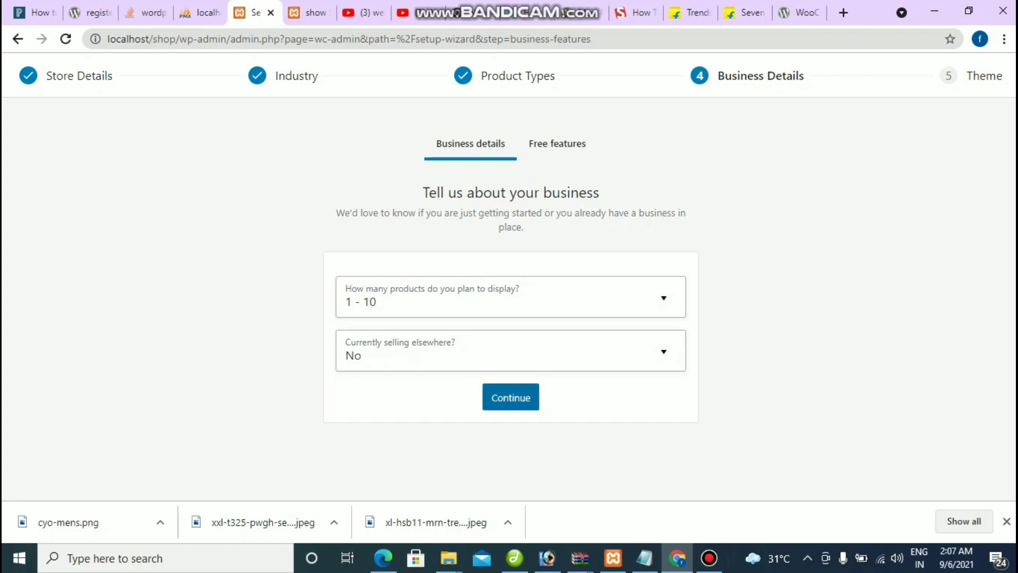
click(510, 397)
Step: Skip installing the recommended free business features
scroll(509, 275, down, 1)
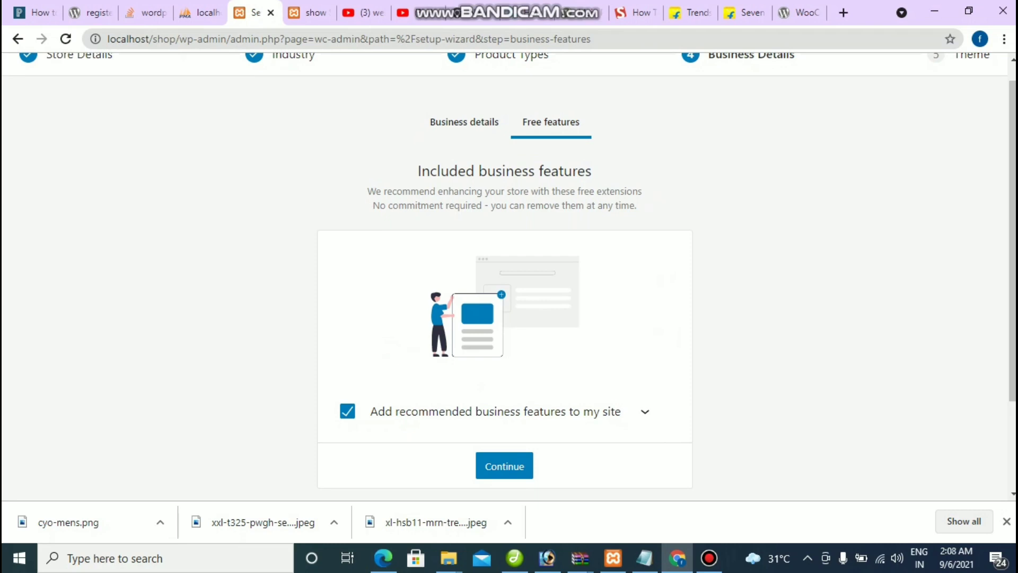
click(504, 465)
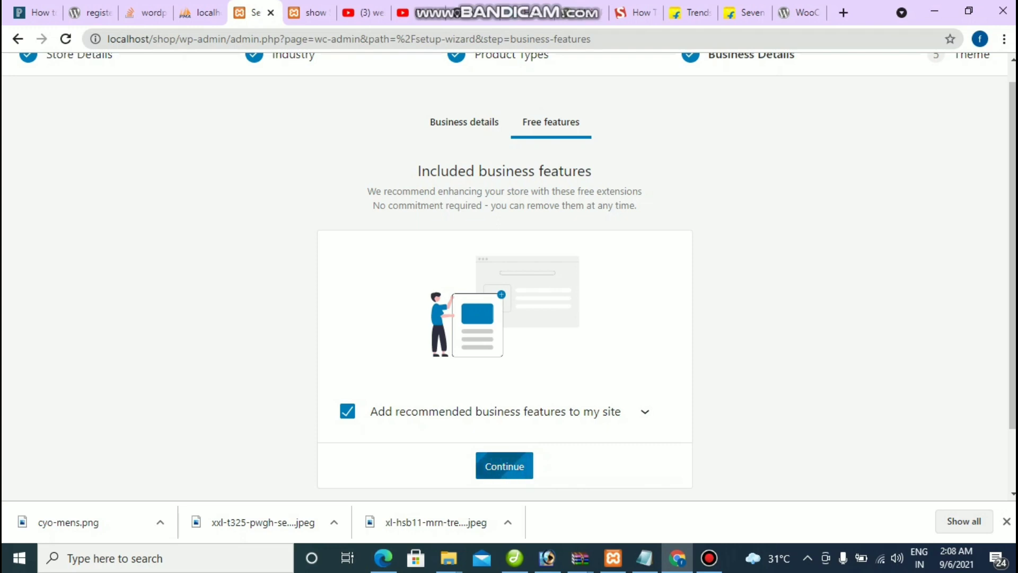
click(710, 558)
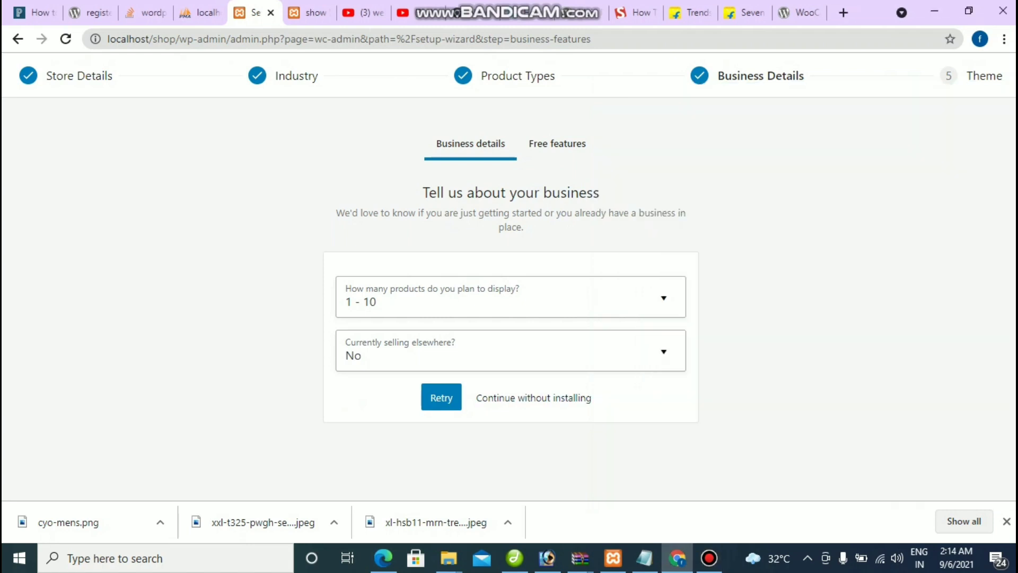
click(534, 398)
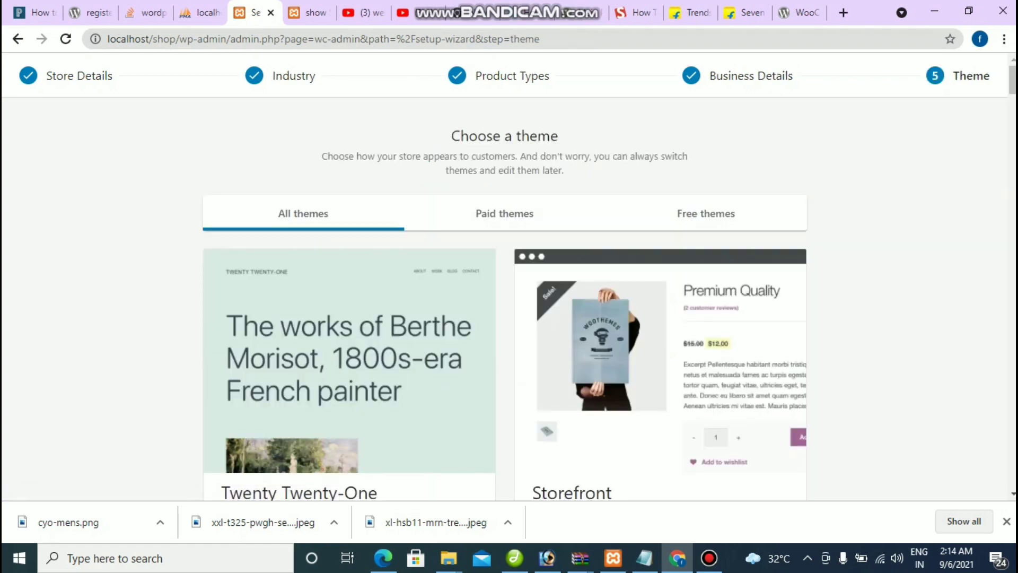
Step: Browse the theme list and scroll back up to the free Storefront theme
scroll(504, 276, down, 10)
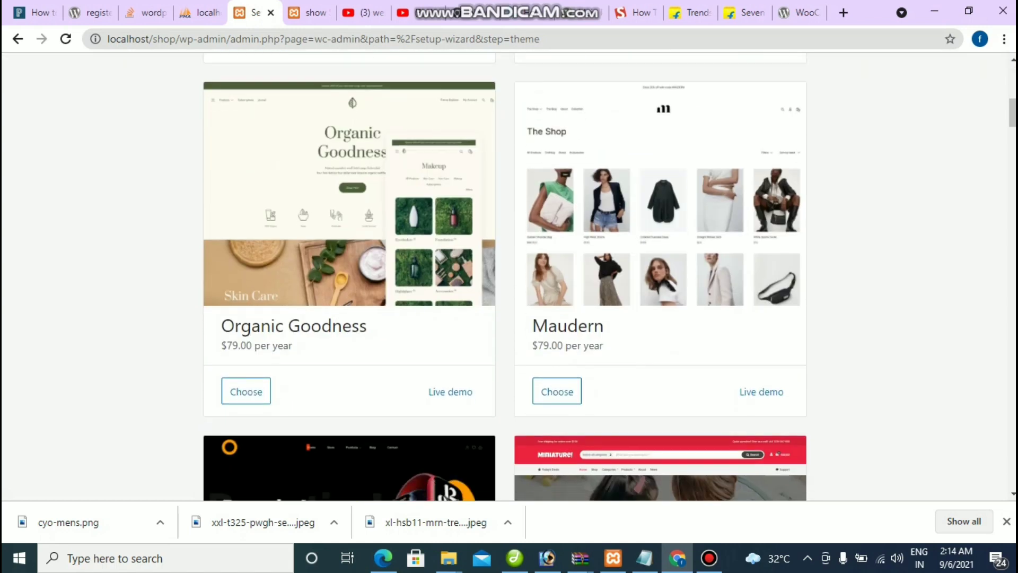
scroll(503, 275, down, 5)
scroll(503, 276, down, 6)
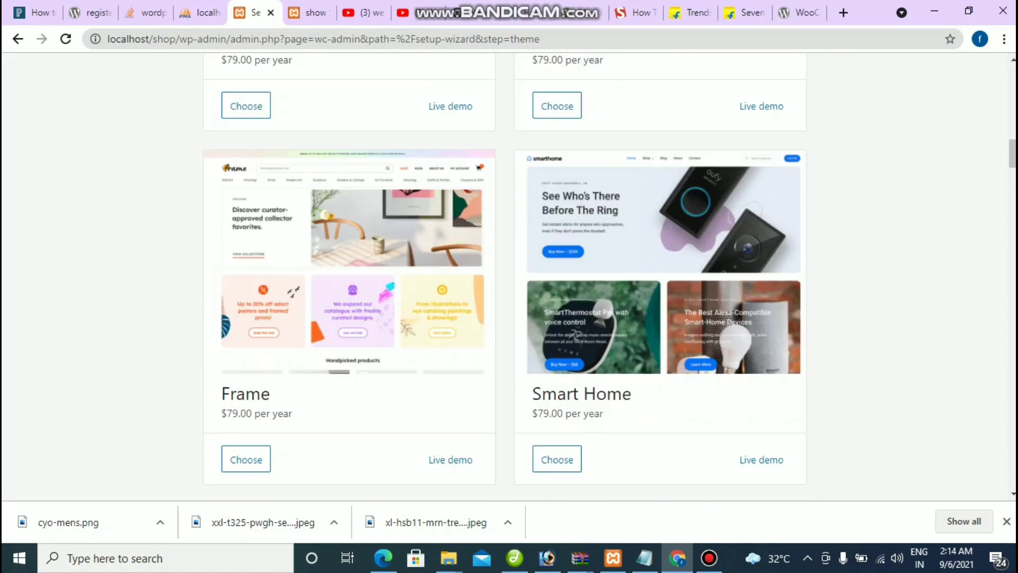
scroll(504, 275, up, 11)
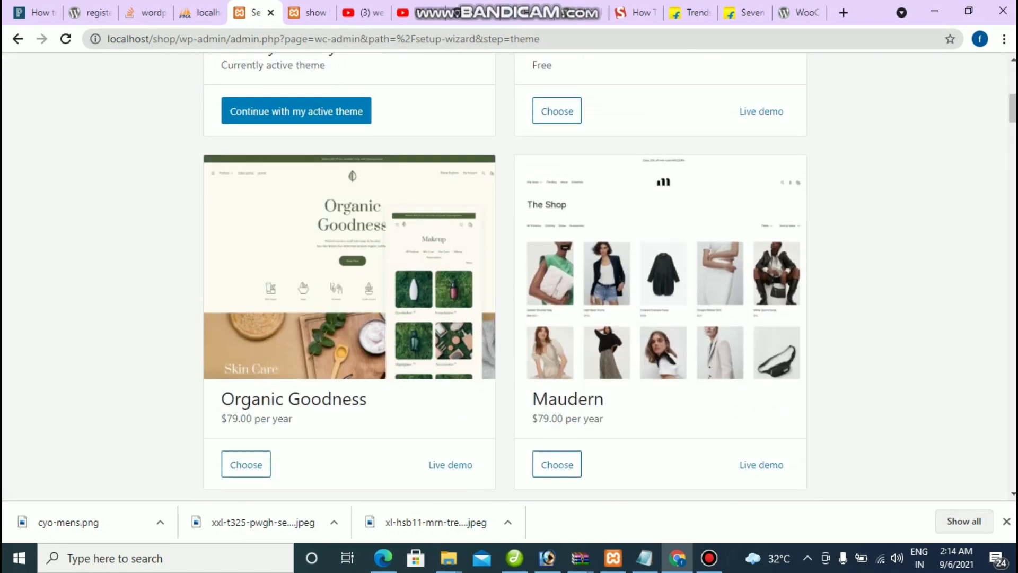
scroll(504, 276, up, 7)
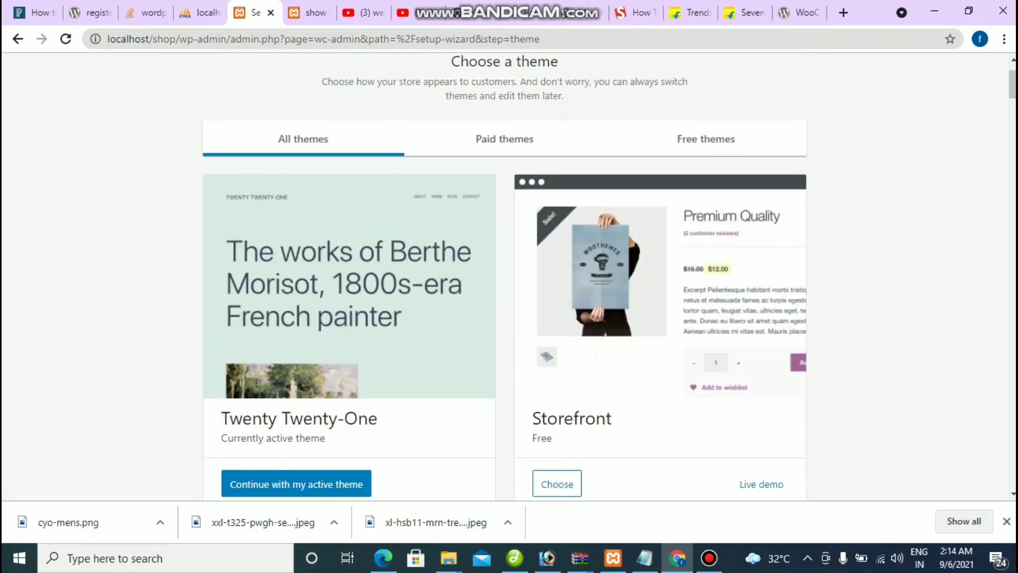
scroll(504, 276, down, 6)
scroll(503, 276, down, 20)
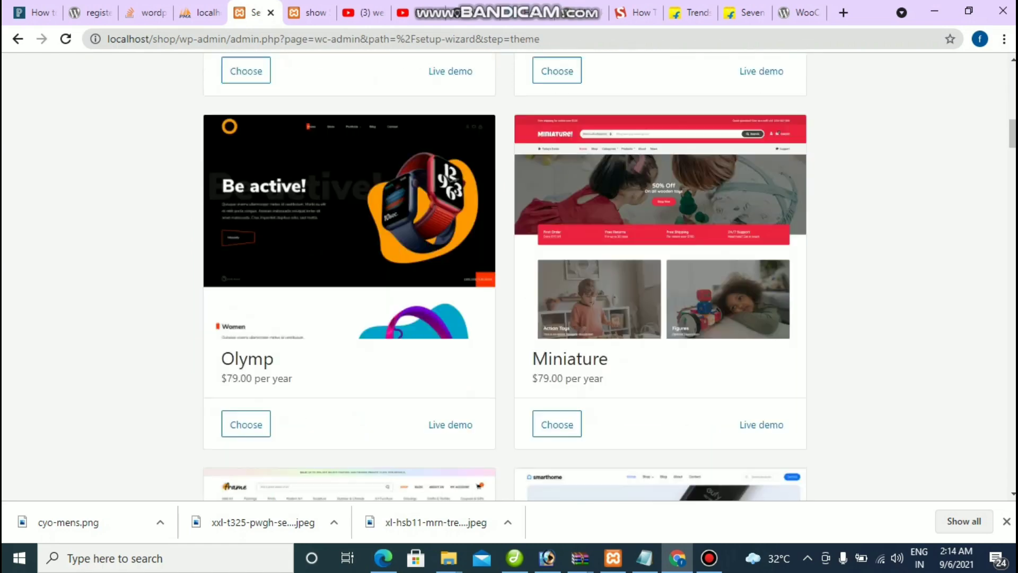
scroll(503, 275, down, 18)
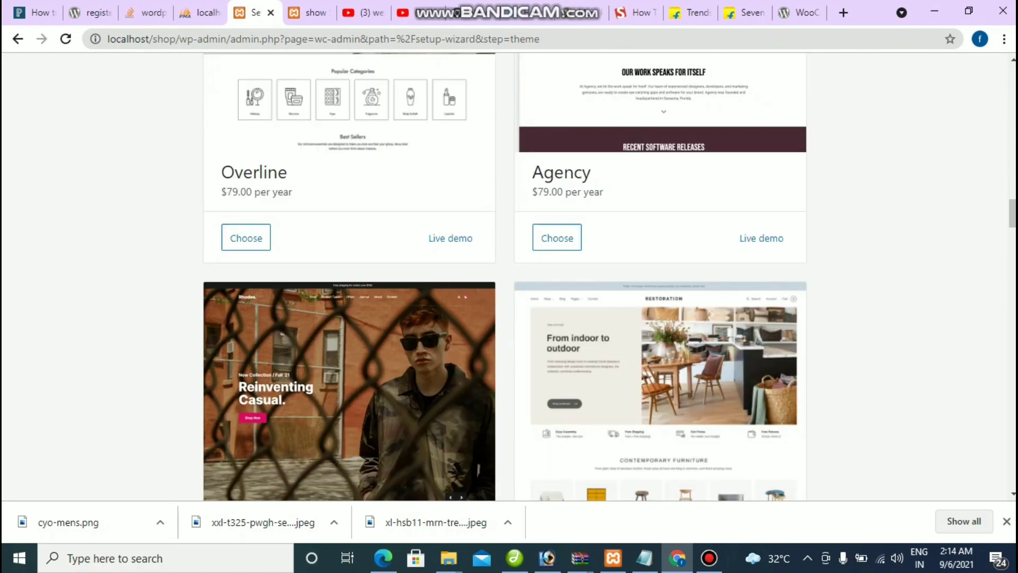
scroll(504, 275, down, 6)
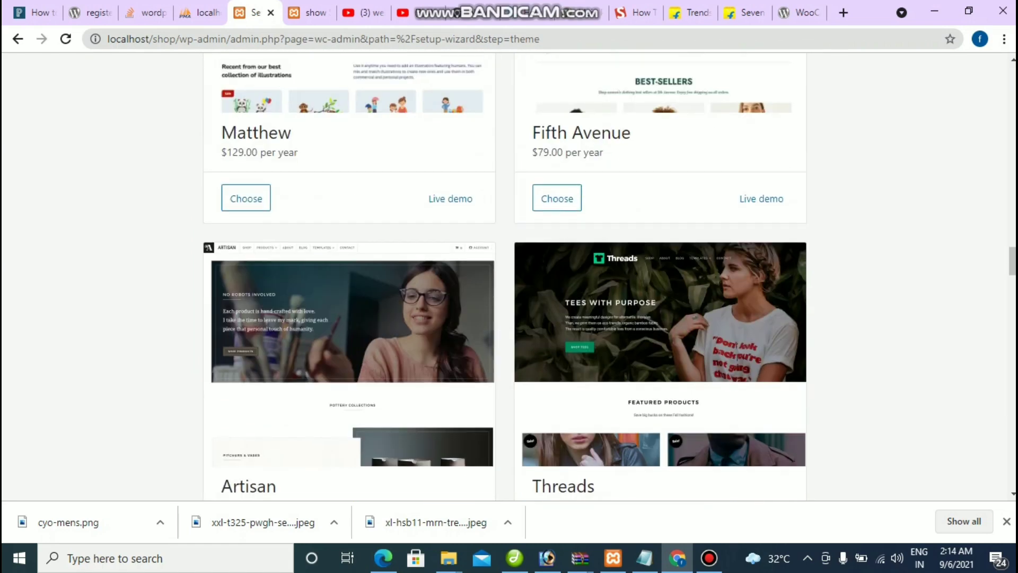
scroll(457, 275, down, 18)
scroll(457, 276, up, 8)
scroll(457, 276, down, 12)
scroll(457, 275, up, 20)
scroll(504, 275, up, 20)
scroll(503, 276, up, 3)
scroll(504, 276, down, 3)
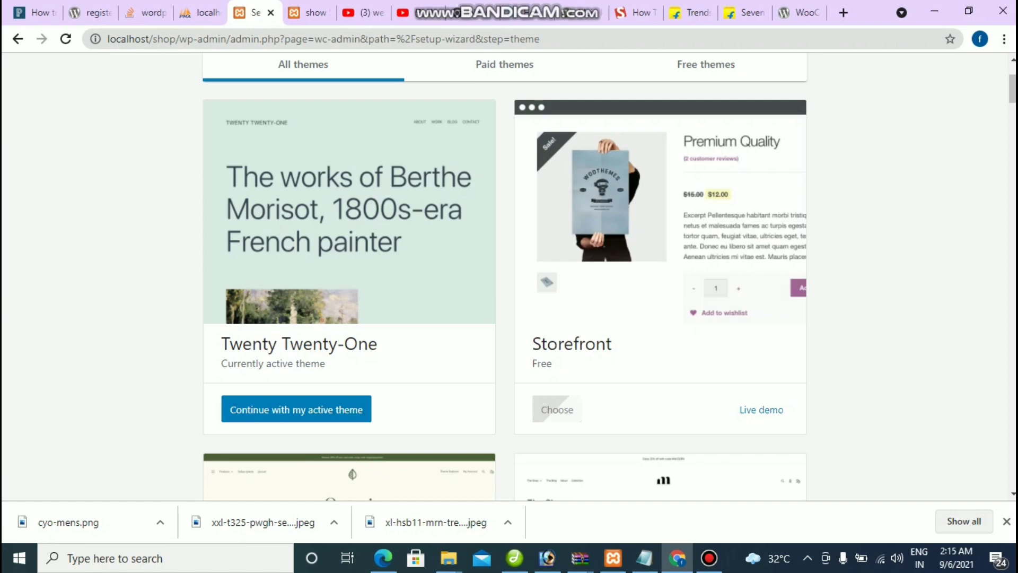
Step: Wait while Storefront installs and activates and WooCommerce Home loads
click(708, 557)
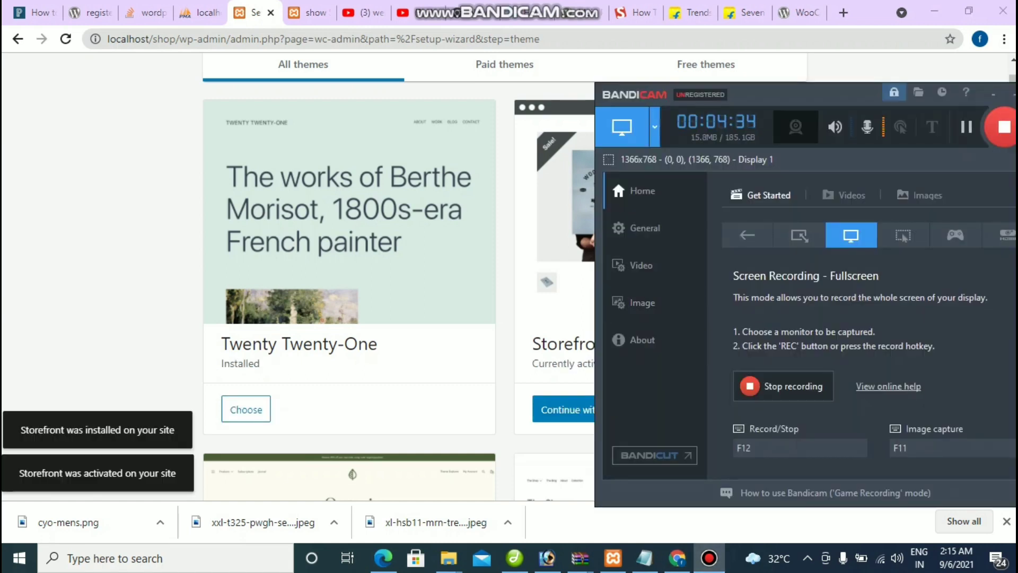
click(709, 558)
scroll(505, 275, down, 15)
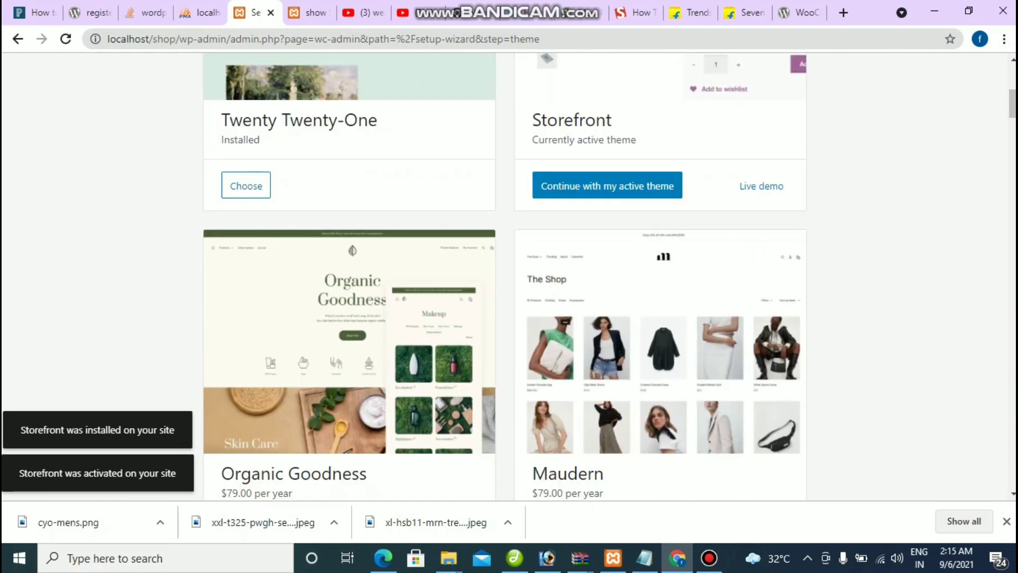
scroll(505, 276, down, 2)
scroll(505, 276, up, 7)
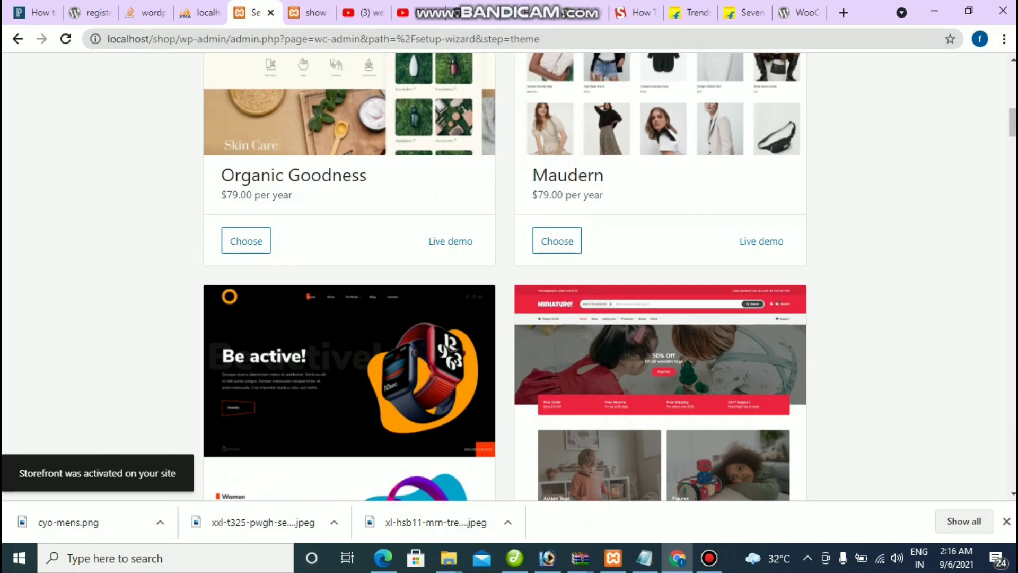
drag(221, 195, 291, 195)
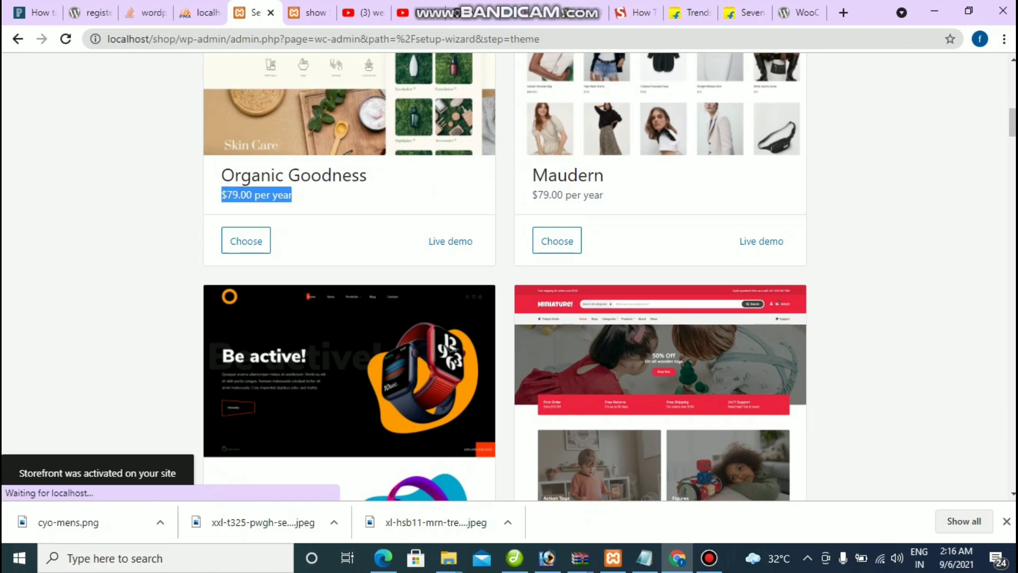
scroll(291, 195, up, 3)
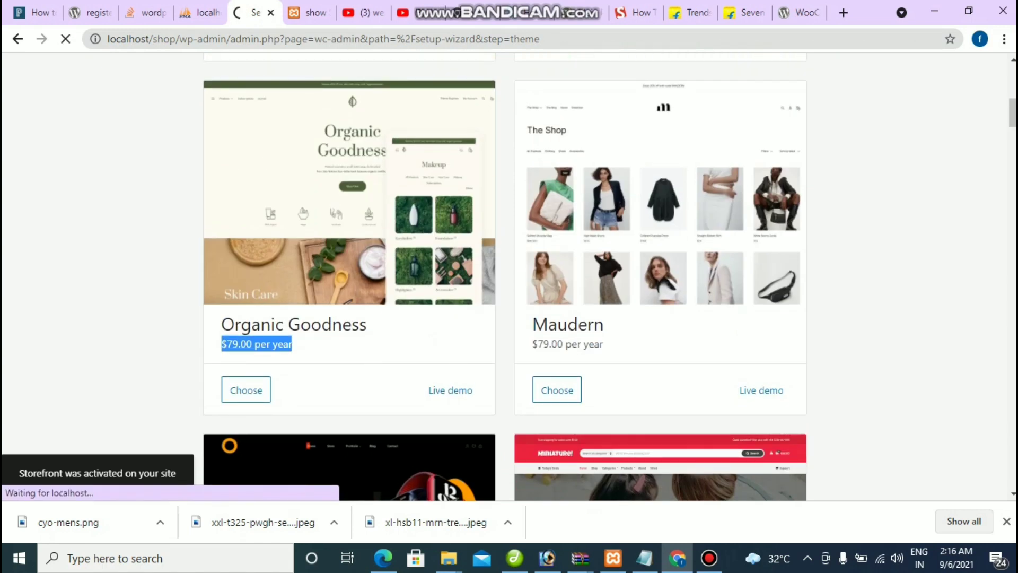
scroll(505, 276, down, 15)
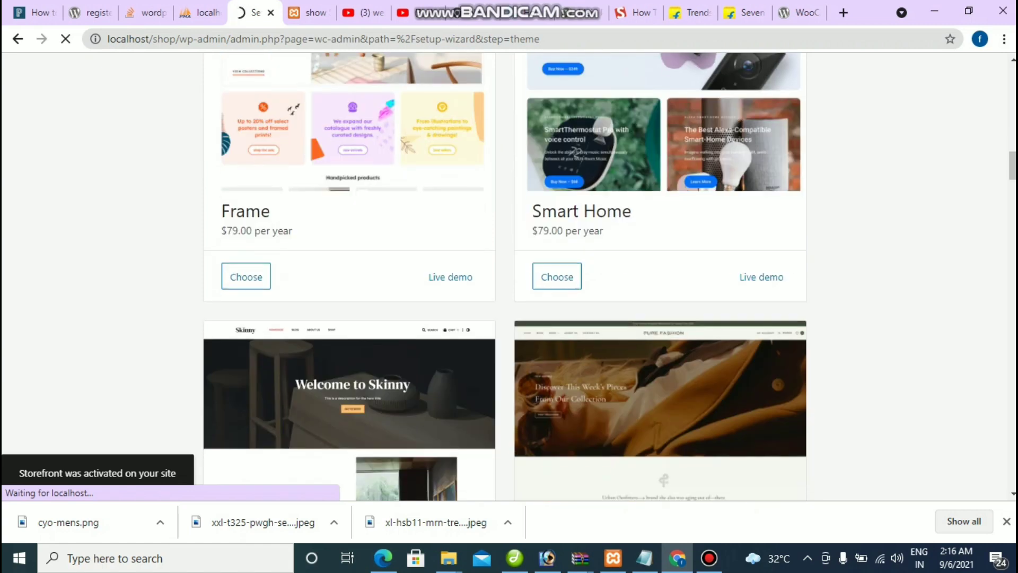
scroll(505, 276, up, 20)
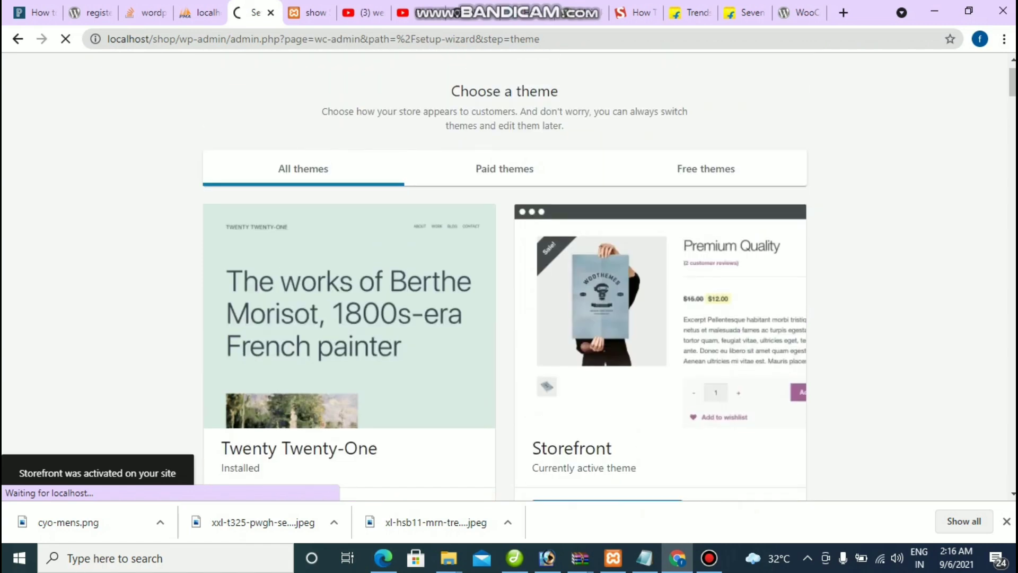
scroll(505, 276, down, 4)
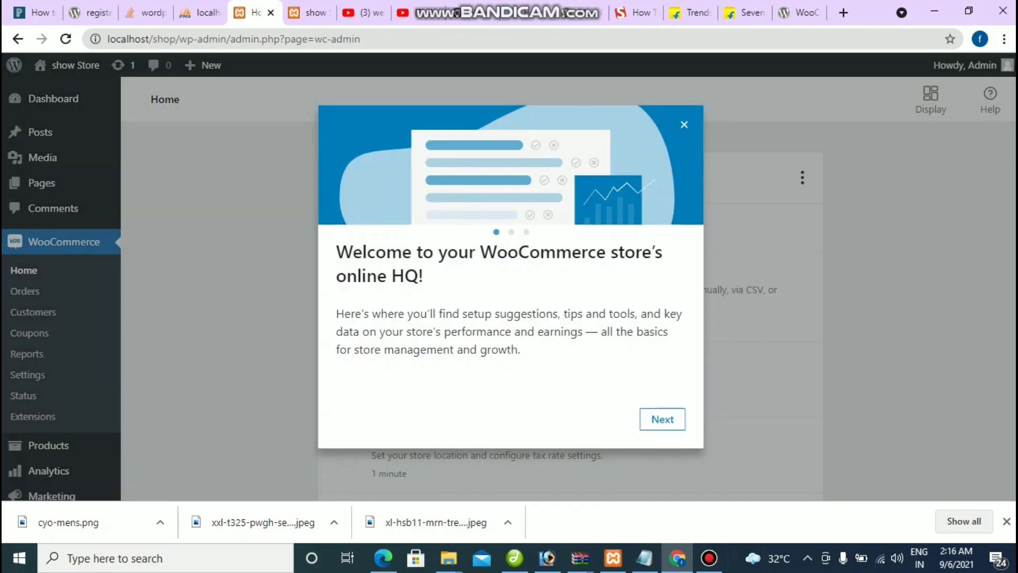
Step: Step through the welcome tour slides and dismiss it with Let's go
click(662, 419)
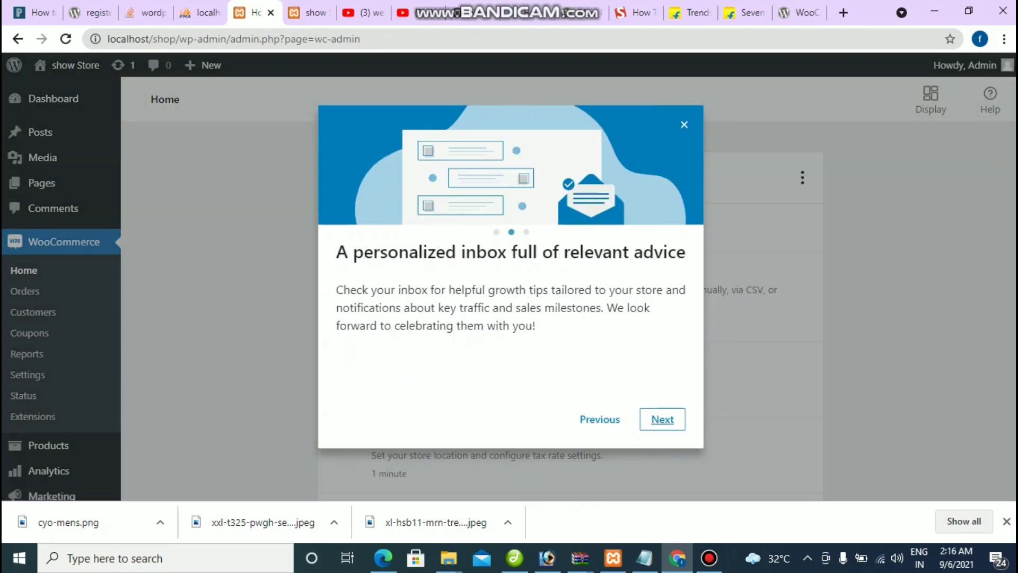
click(662, 419)
click(662, 419)
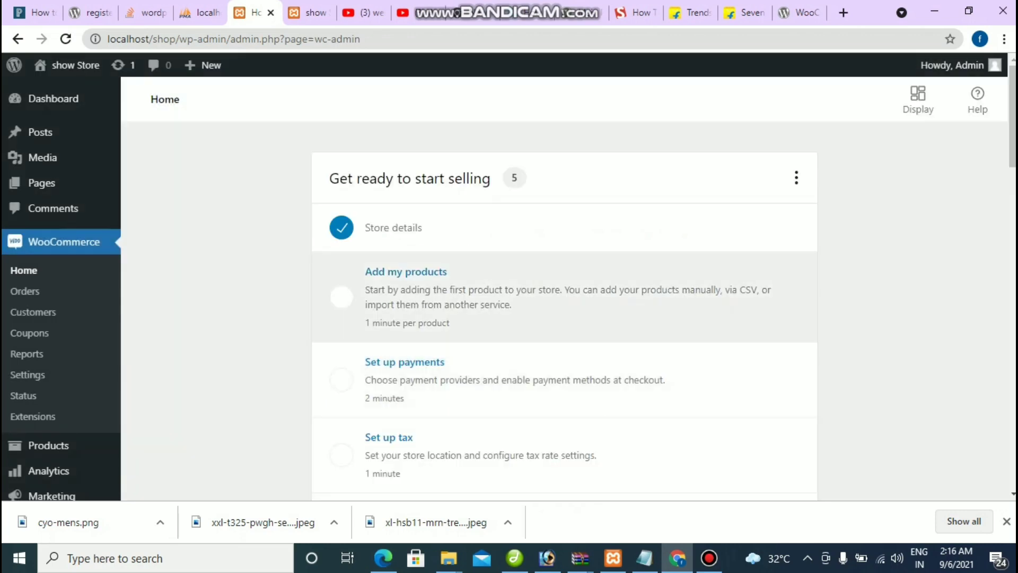
Step: Review the Get ready to start selling checklist, then switch to the store front page tab
scroll(564, 297, down, 6)
scroll(564, 296, up, 6)
scroll(564, 297, down, 2)
scroll(564, 307, down, 5)
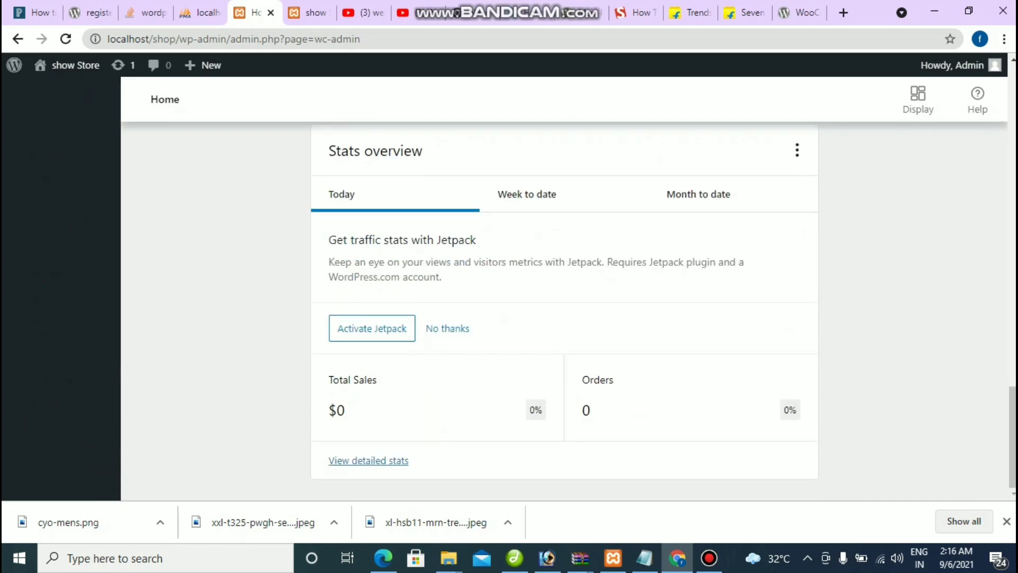
scroll(564, 308, up, 10)
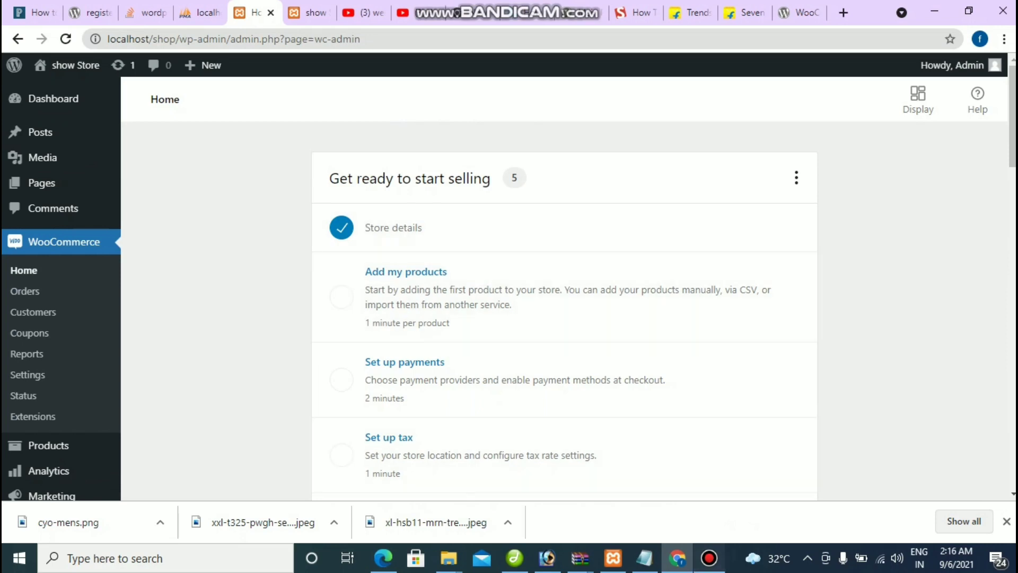
click(709, 557)
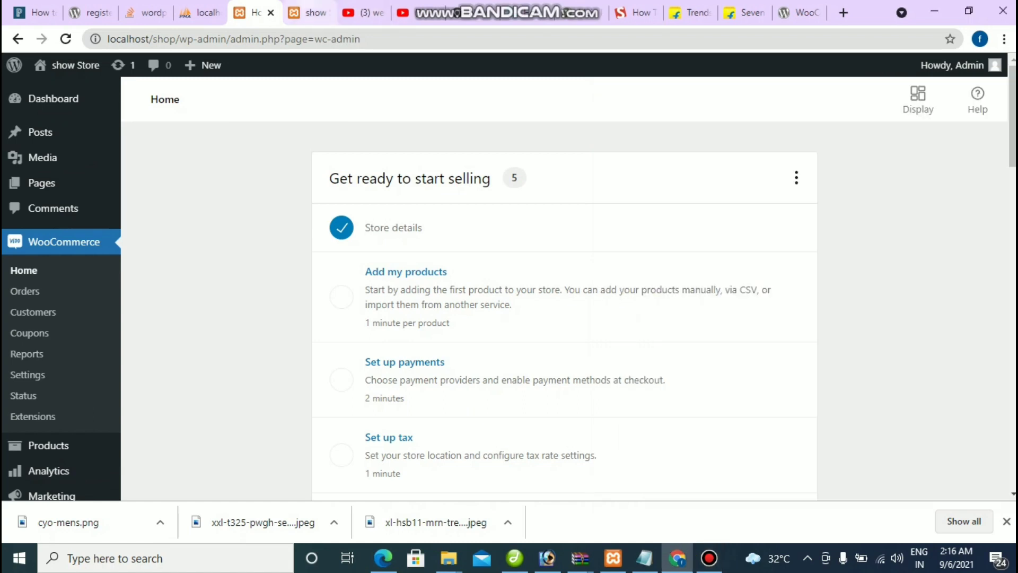
key(ctrl+Tab)
Step: Reload the store front page so it shows the Storefront theme
click(65, 39)
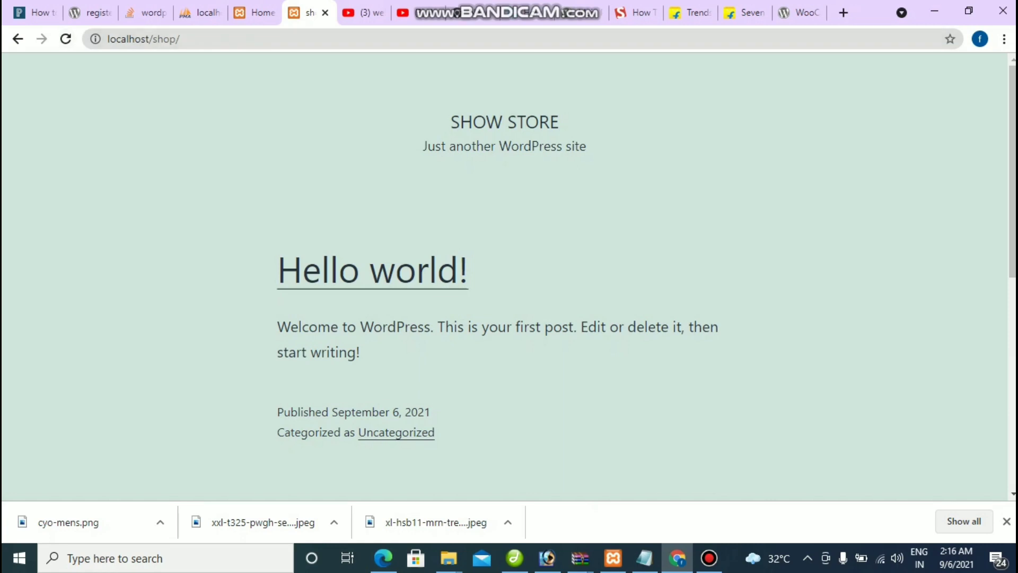
click(66, 38)
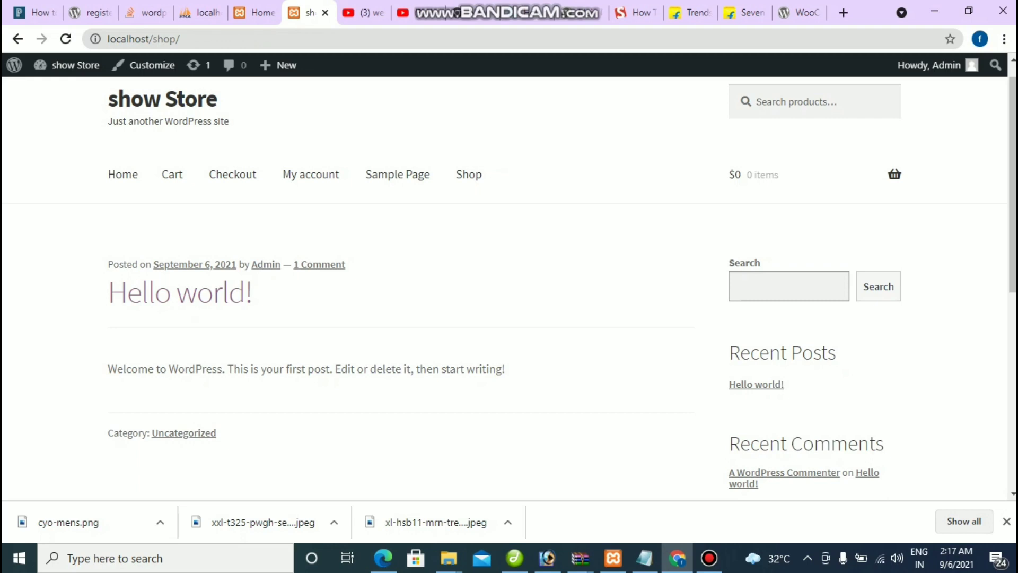
scroll(504, 286, down, 5)
scroll(504, 287, up, 6)
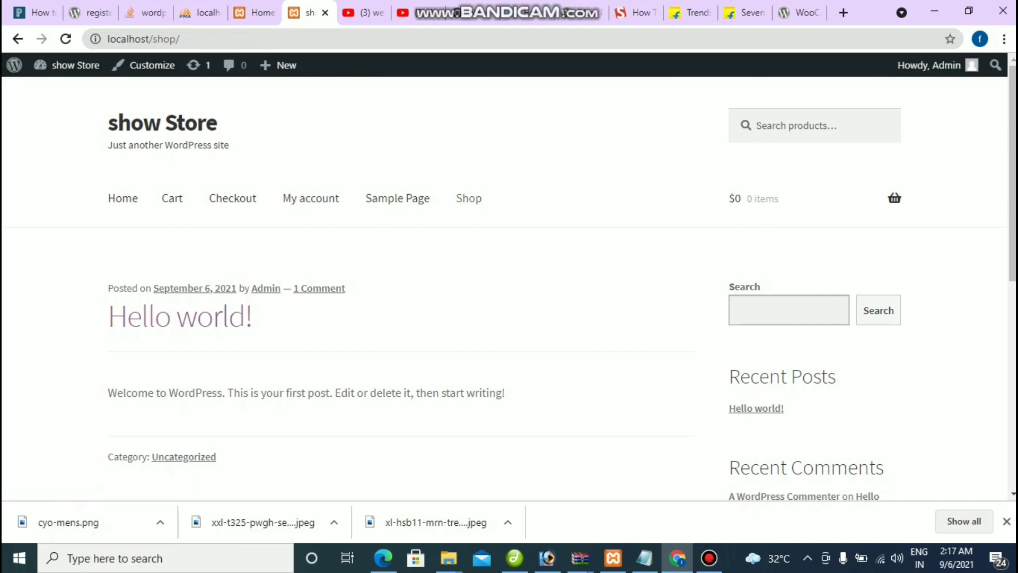
Step: Go to the Shop page, which reports no products found
click(469, 198)
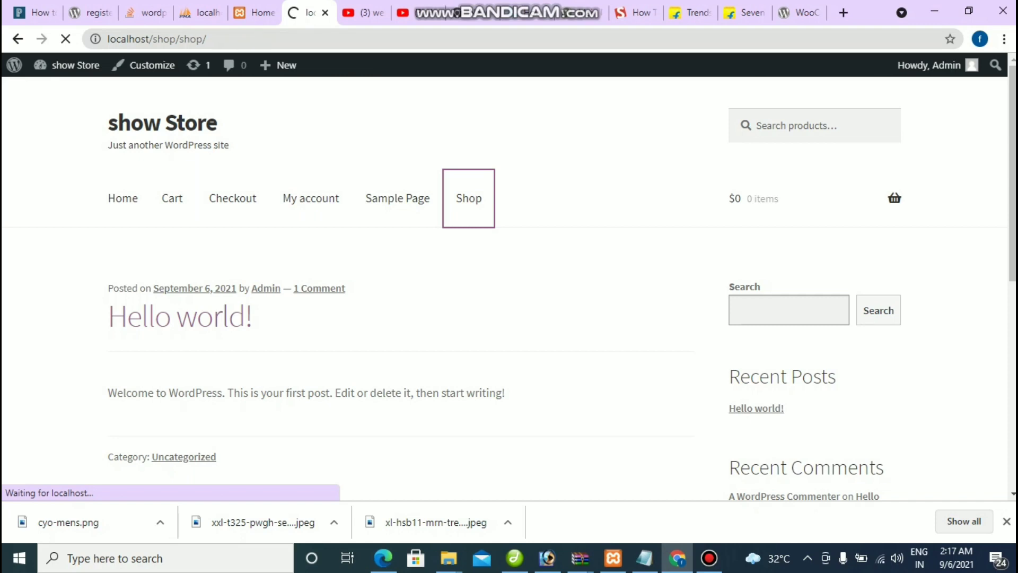
scroll(504, 286, down, 7)
scroll(503, 286, up, 7)
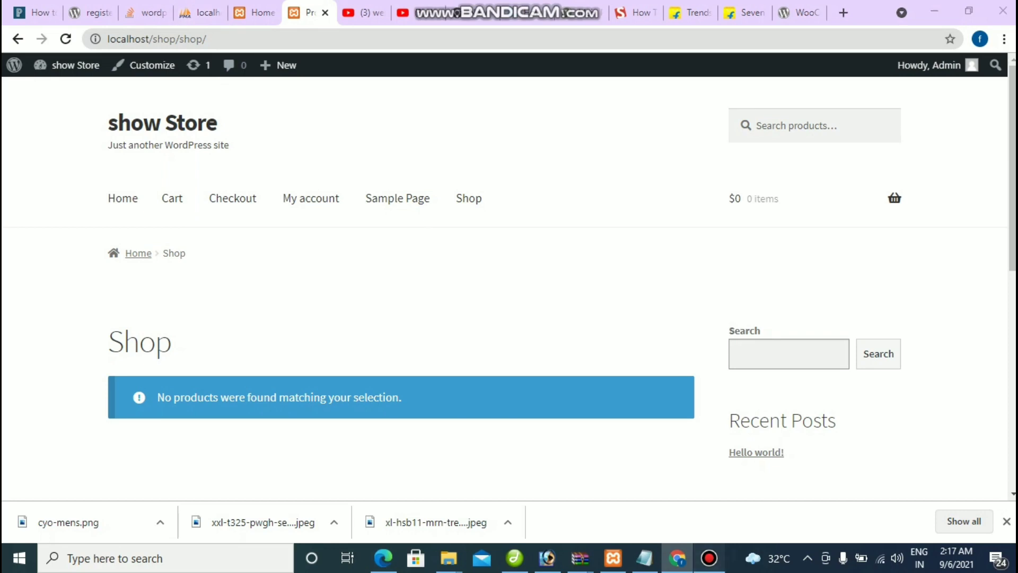
click(709, 558)
click(677, 558)
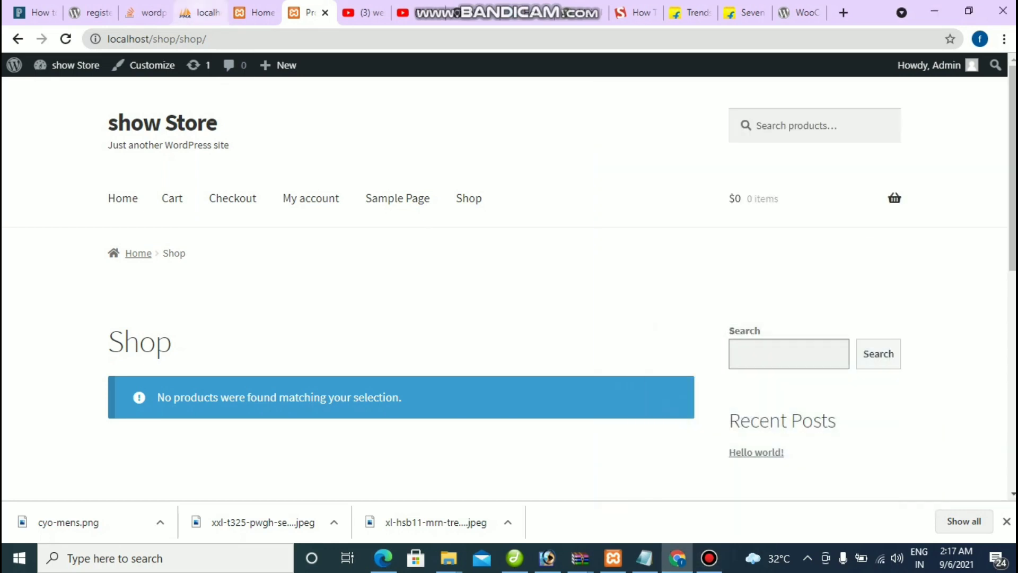
Step: Return to the admin tab and open Products > All Products
click(254, 12)
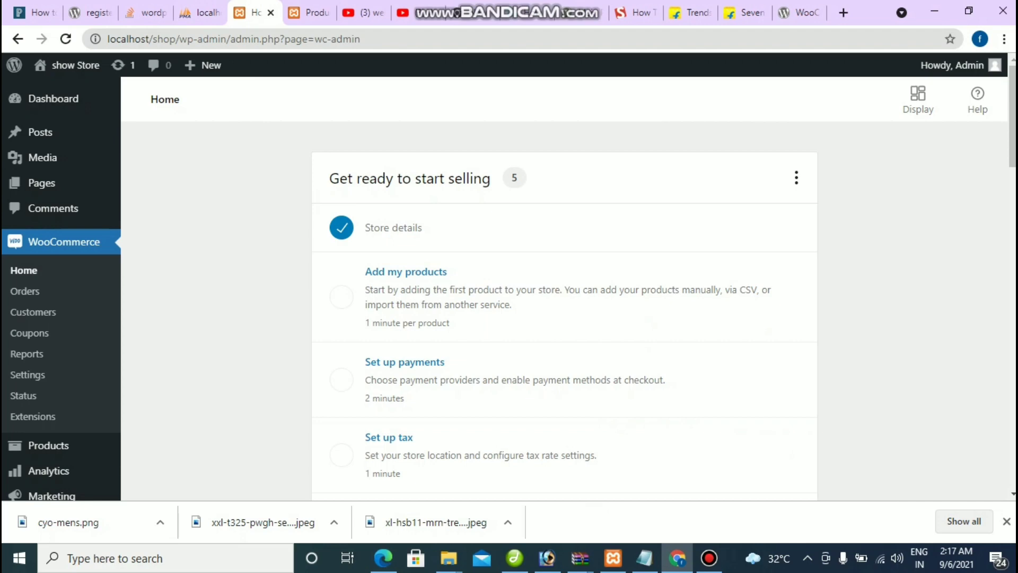
scroll(53, 222, down, 4)
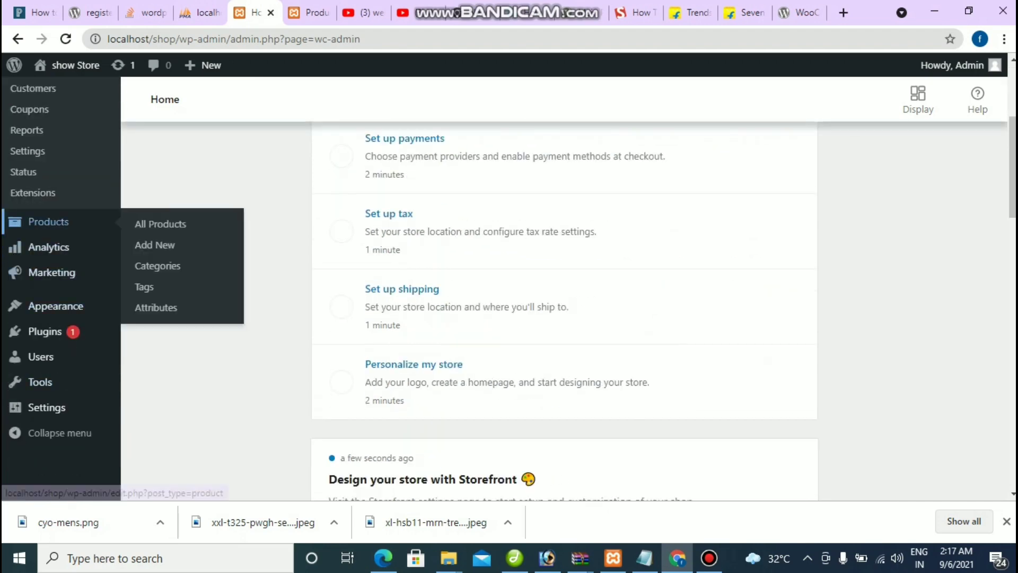
scroll(53, 222, up, 4)
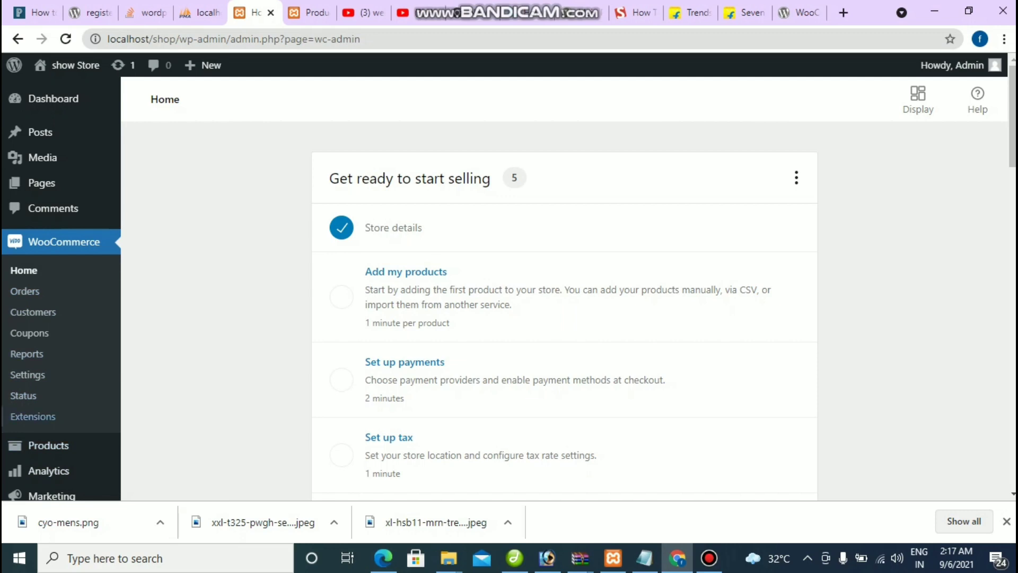
mouse_move(48, 445)
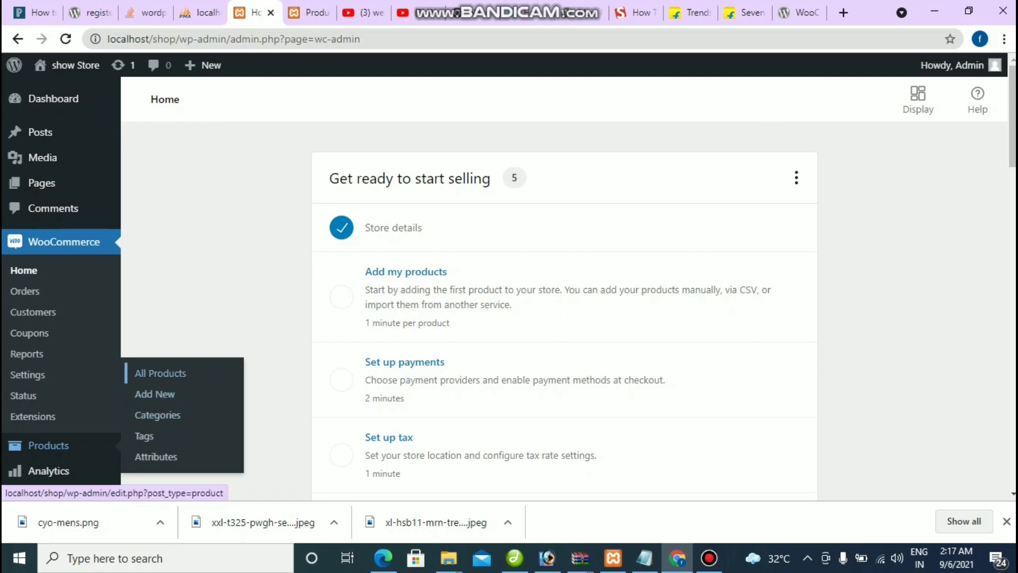
click(160, 373)
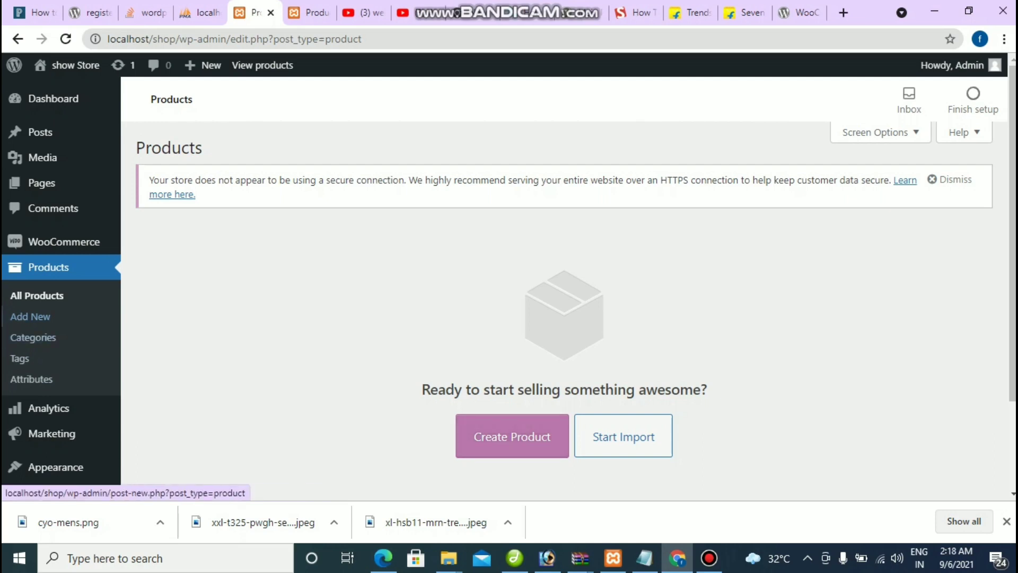
Step: Create a new product titled and described 'Solid Men Round Neck Maroon T-Shirt' from Flipkart
click(33, 337)
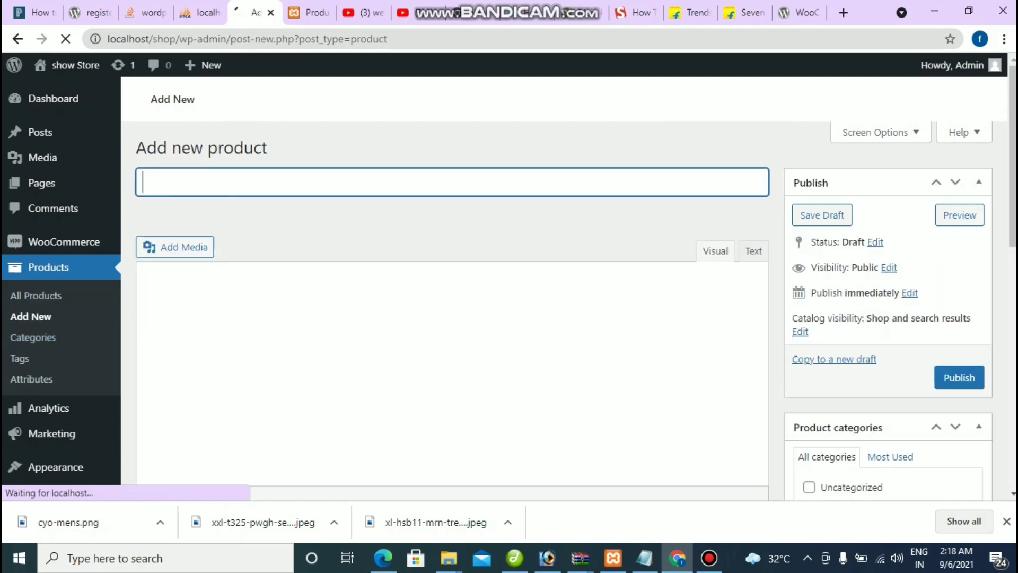
scroll(450, 292, down, 5)
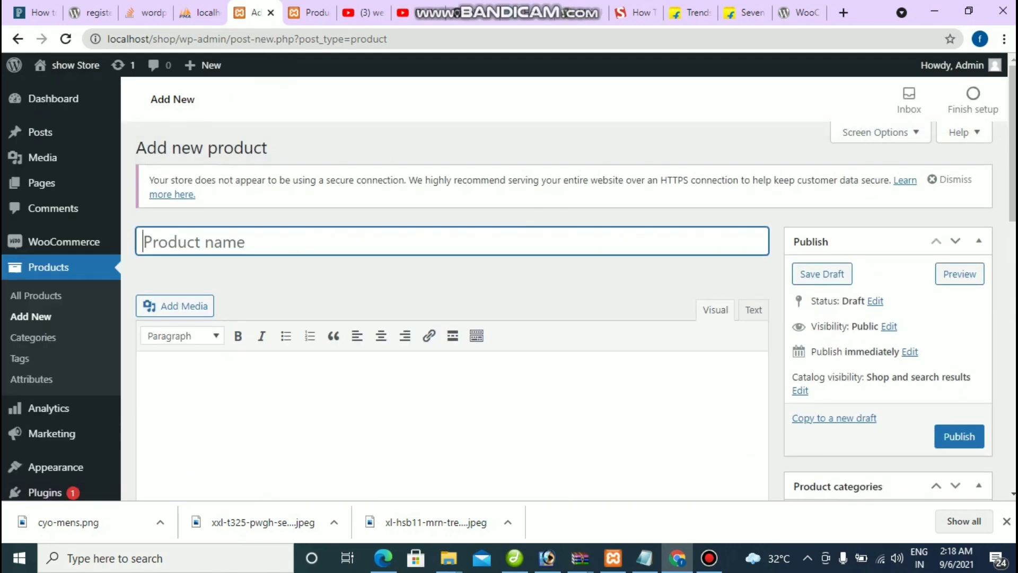
text(T)
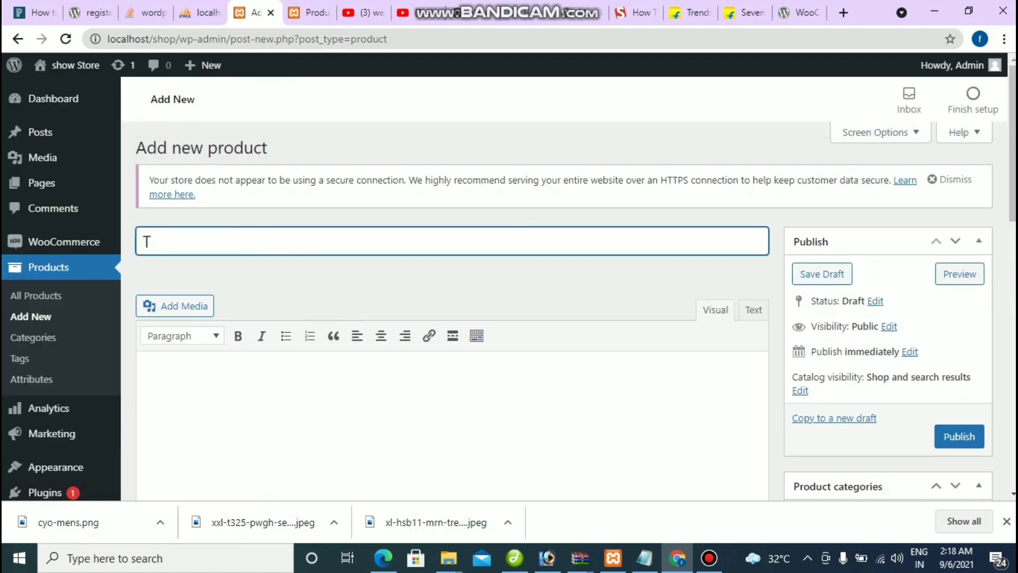
text(-Shirt)
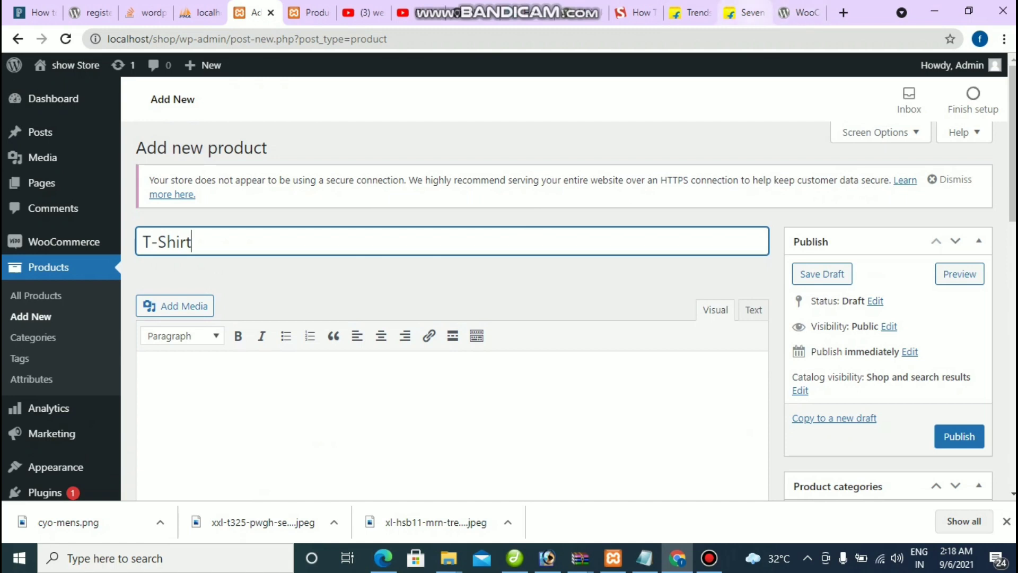
click(742, 12)
key(ctrl+shift+Tab)
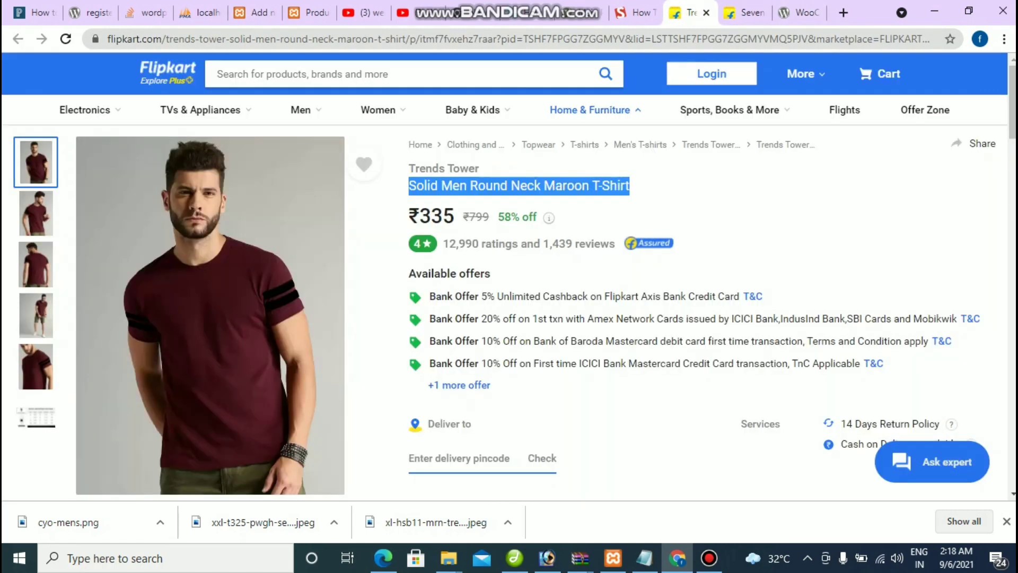
mouse_move(590, 110)
click(252, 12)
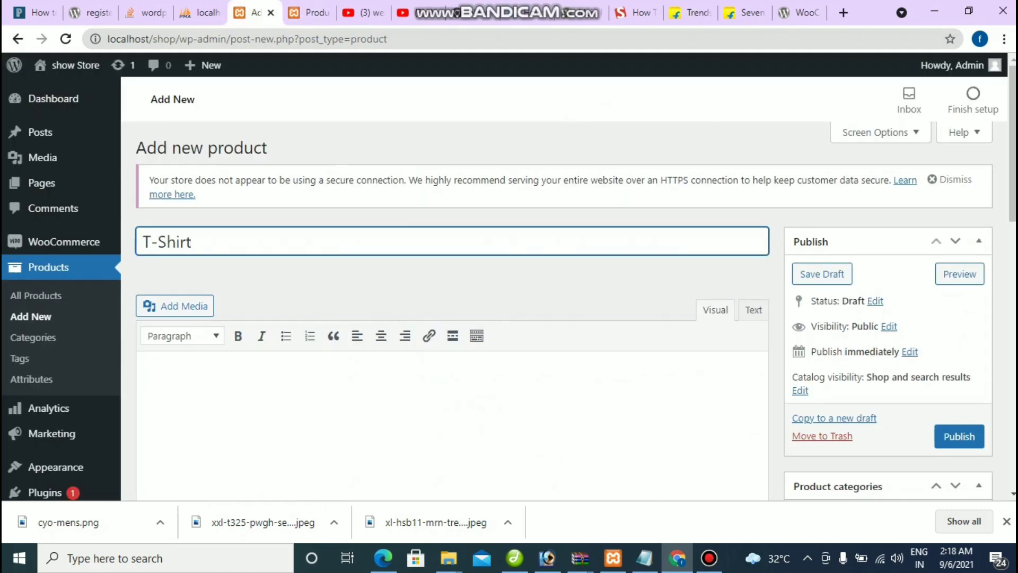
mouse_move(64, 241)
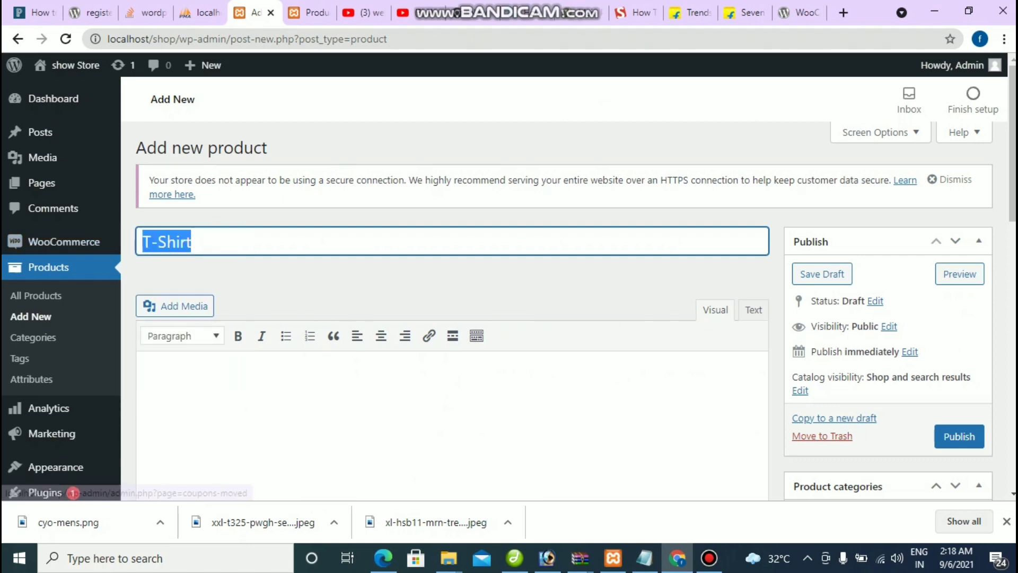
text(Solid Men Round Neck Maroon T-Shirt)
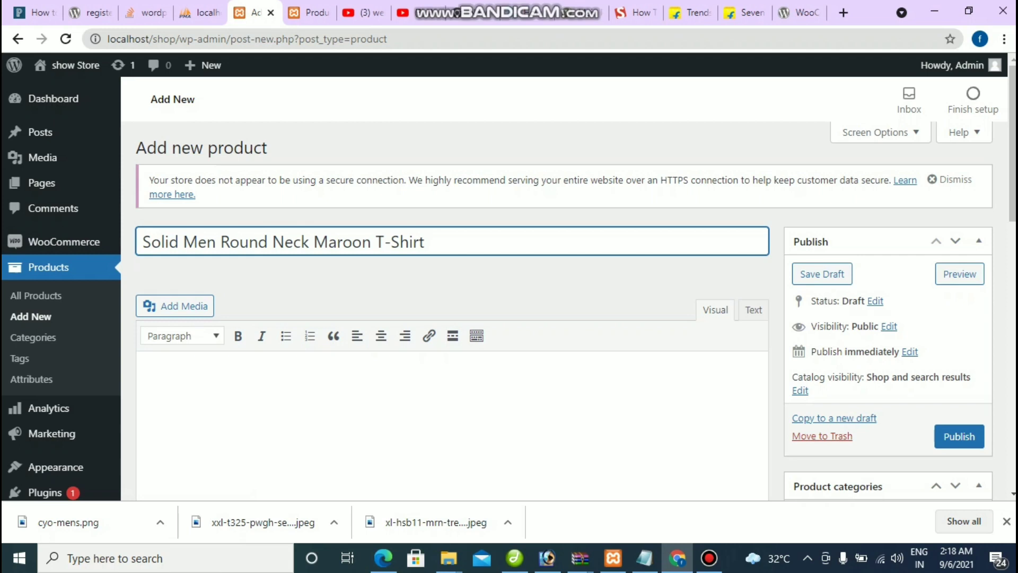
key(Tab)
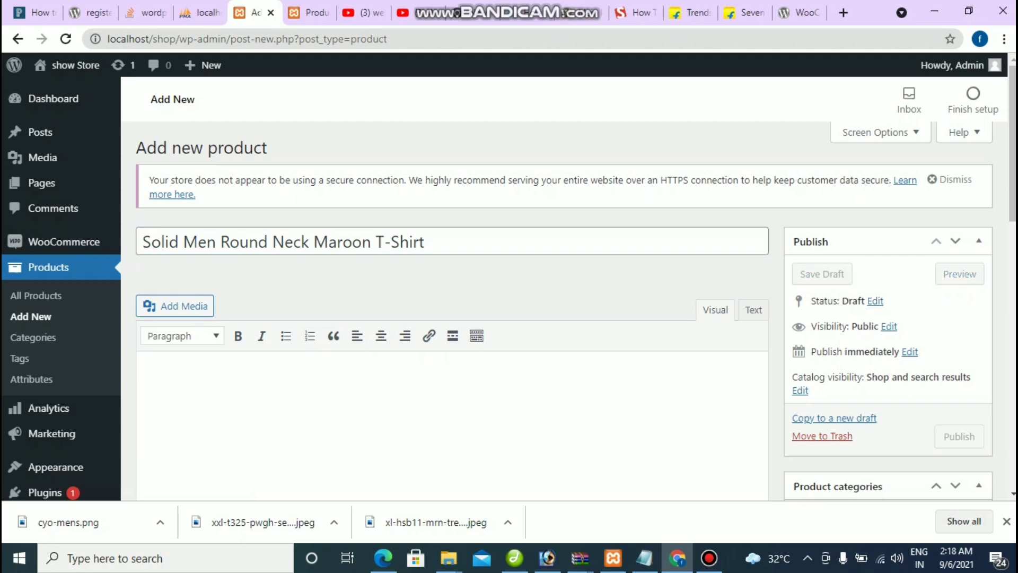
text(Solid Men Round Neck Maroon T-Shirt)
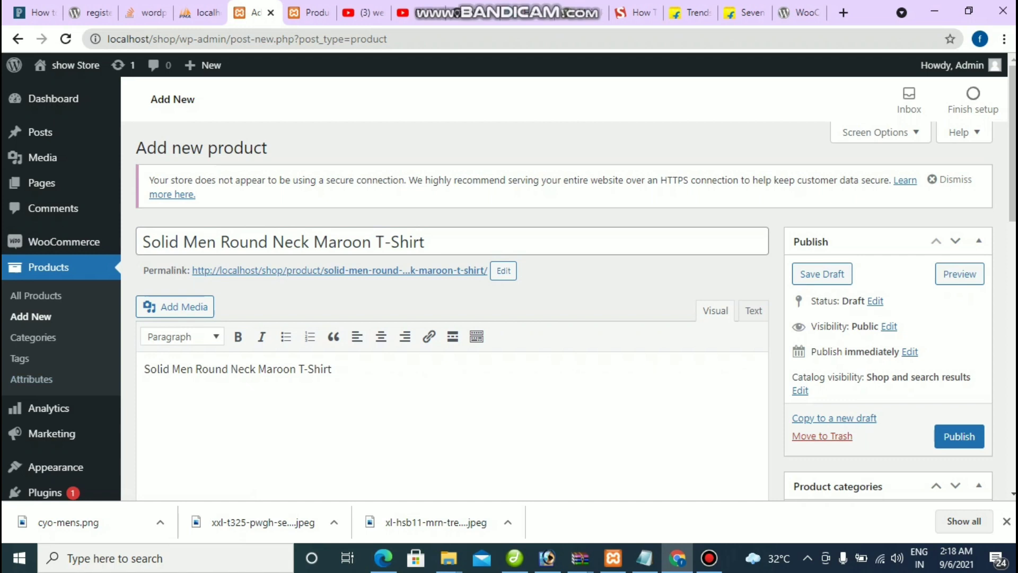
Step: Set the regular price to 355 using the autocomplete suggestion
scroll(576, 307, down, 4)
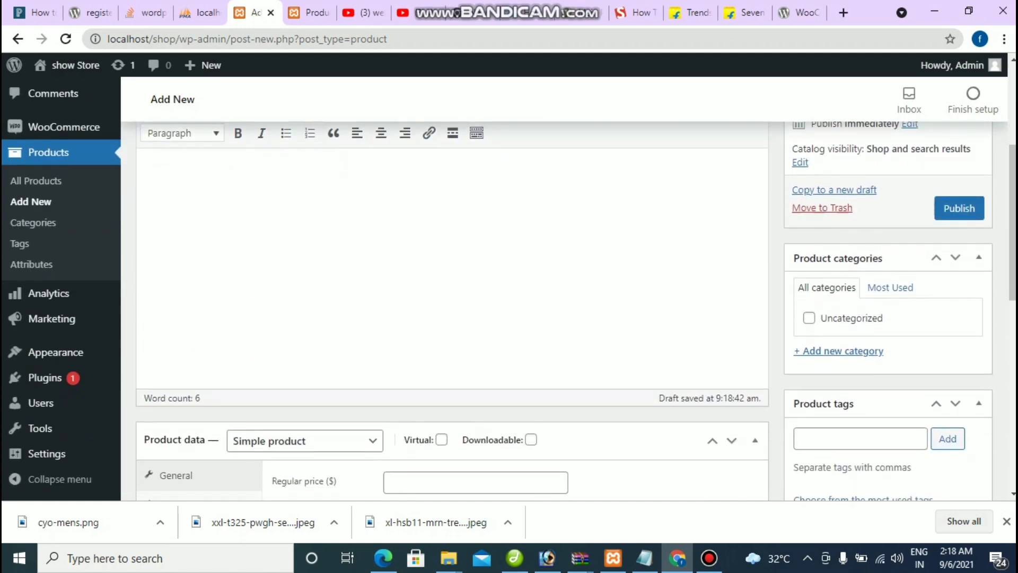
scroll(452, 318, down, 3)
scroll(453, 318, up, 2)
scroll(452, 318, down, 2)
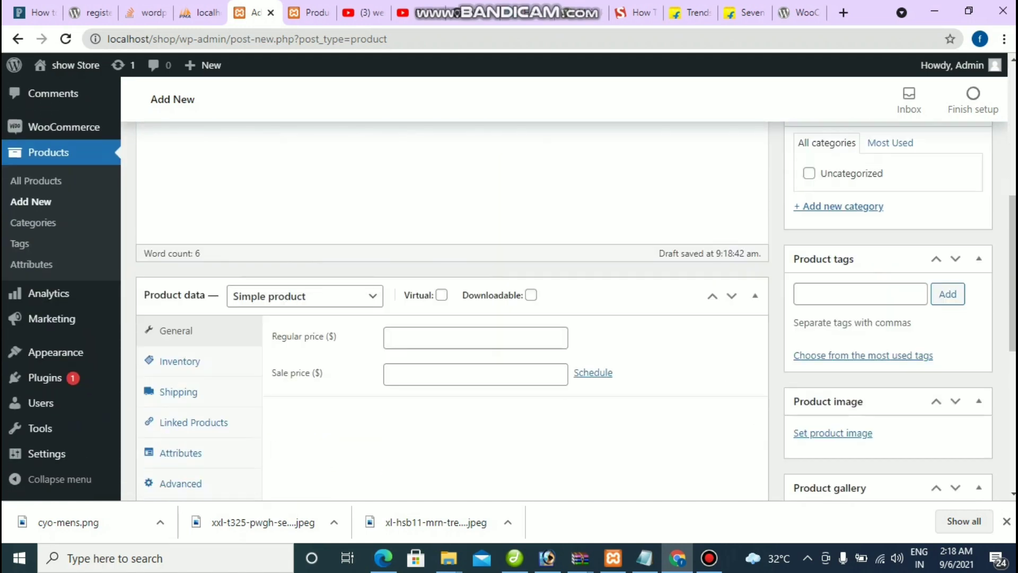
click(476, 338)
scroll(452, 319, up, 5)
scroll(452, 318, down, 6)
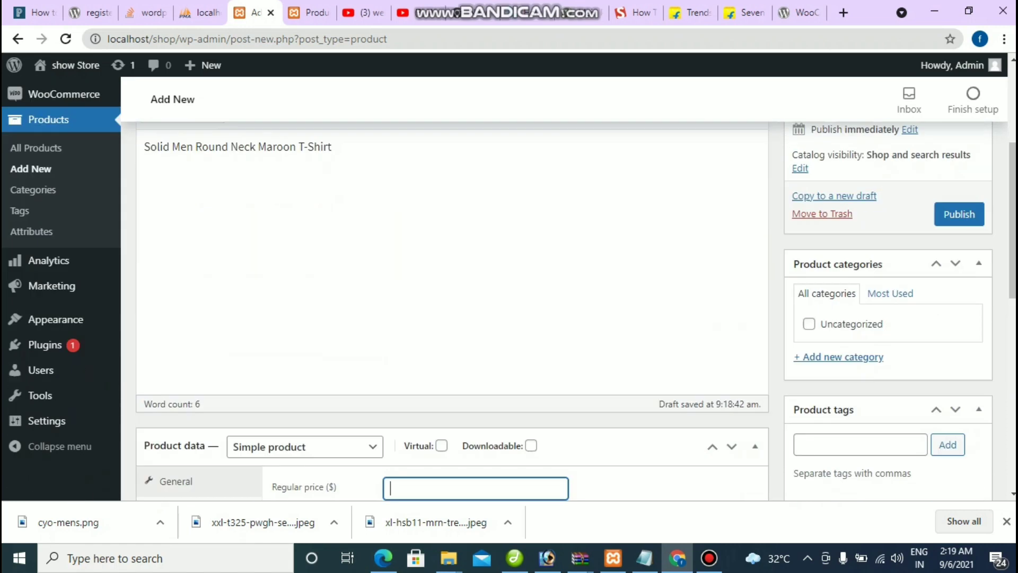
key(Down)
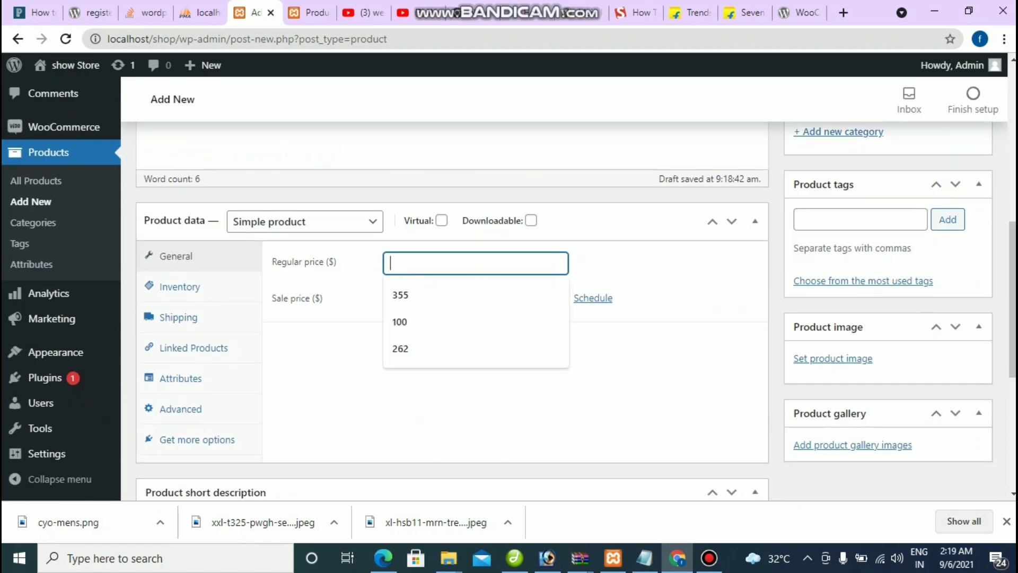
key(Down)
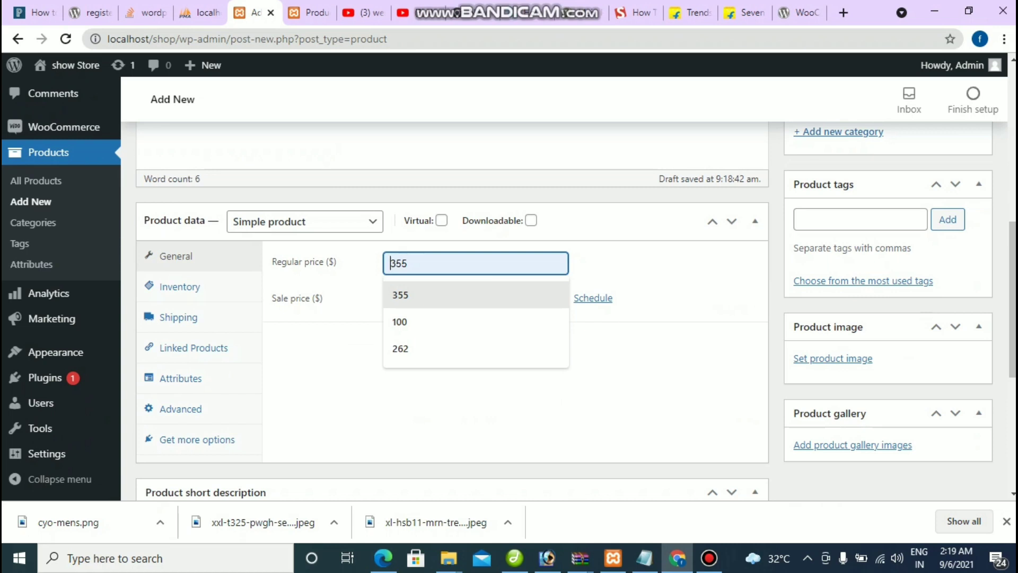
key(Return)
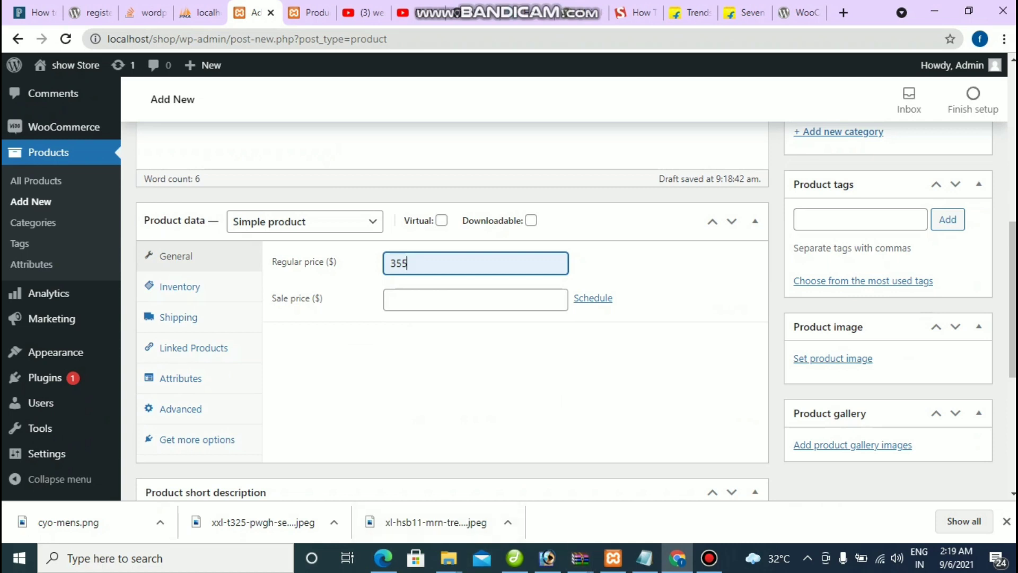
scroll(450, 307, up, 6)
scroll(451, 307, down, 5)
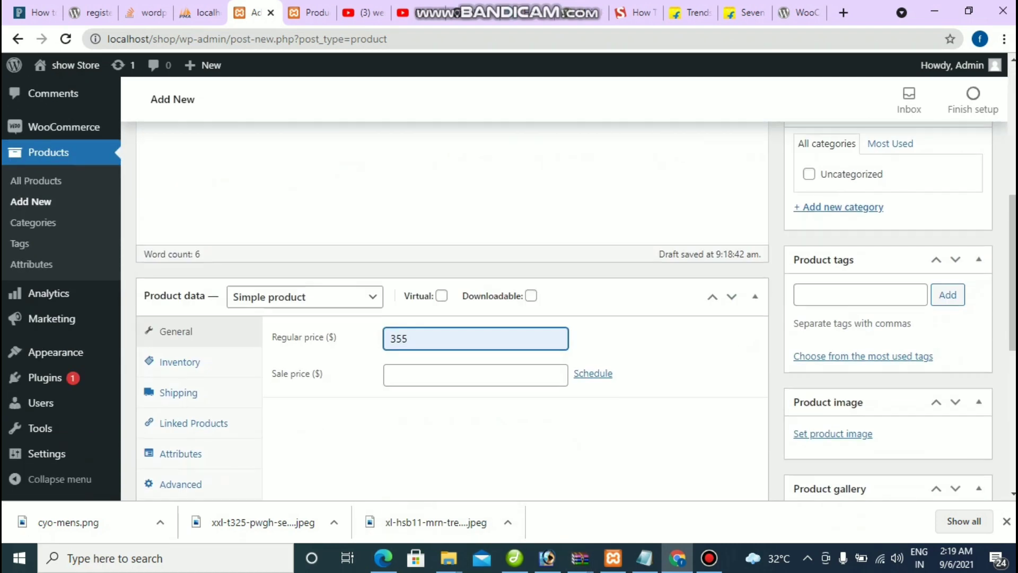
scroll(451, 307, up, 4)
scroll(450, 307, down, 5)
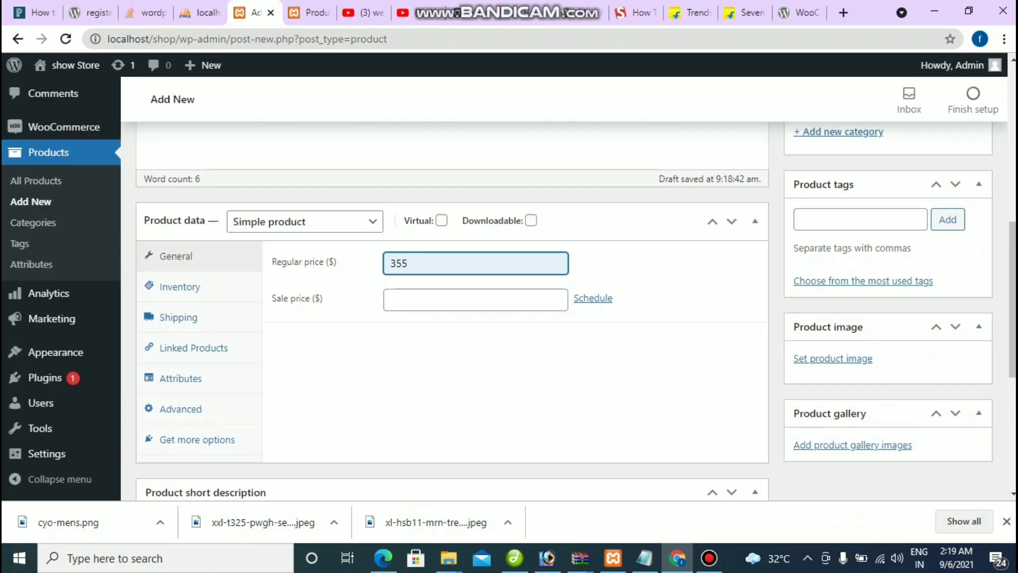
Step: Upload the s-striped shirt photo from the Desktop into the Media Library
click(832, 358)
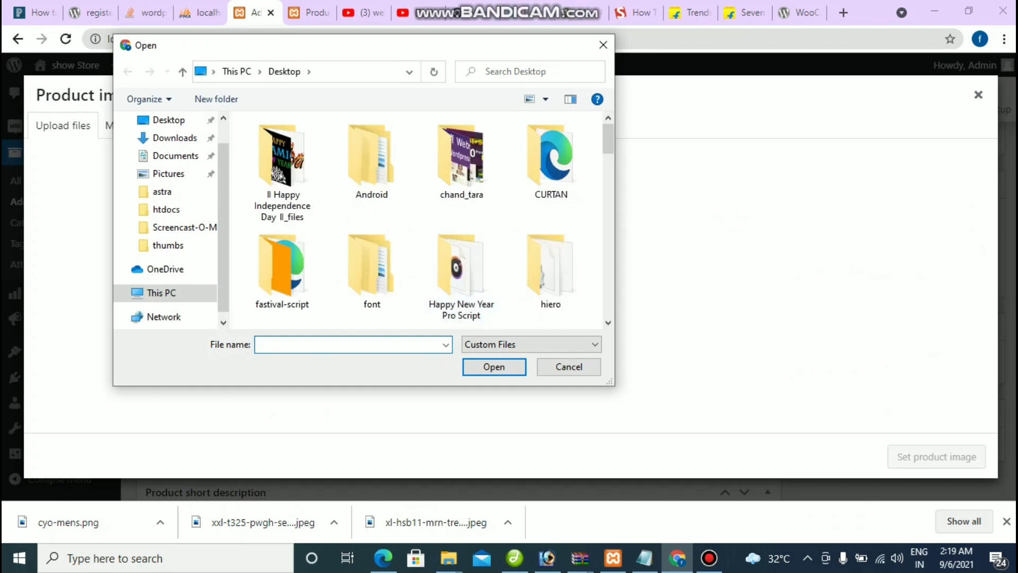
scroll(488, 137, down, 6)
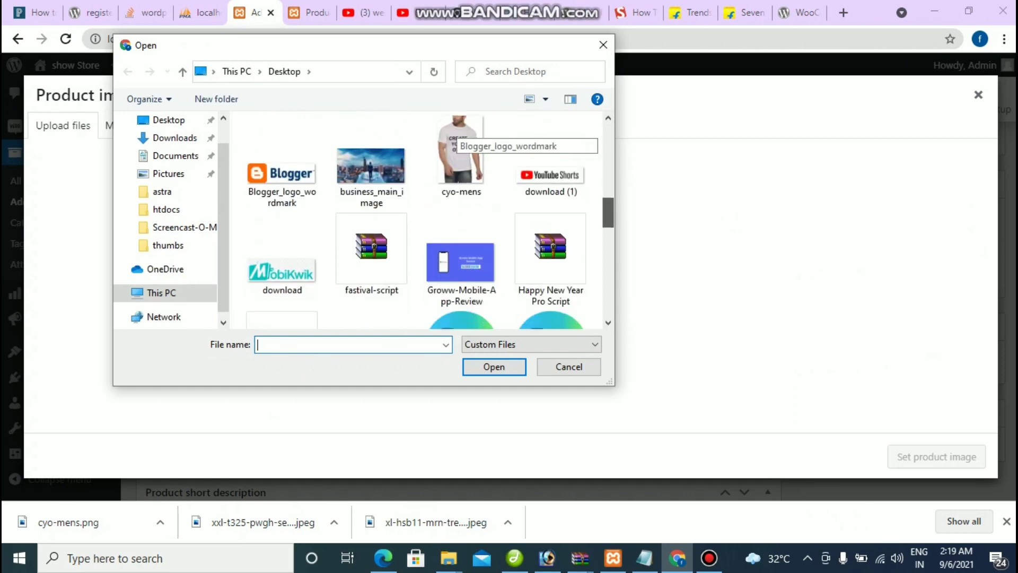
scroll(477, 139, down, 10)
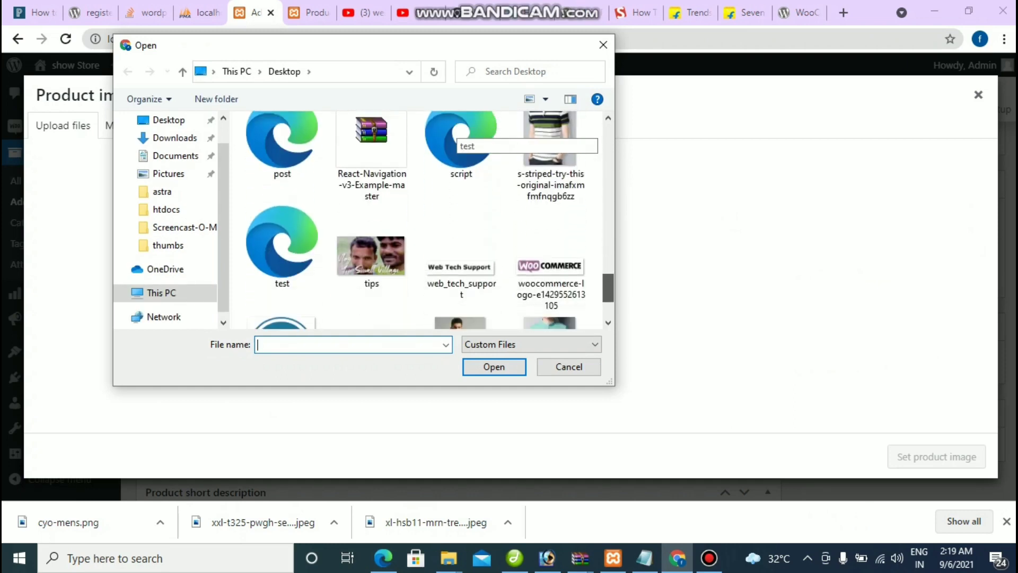
scroll(429, 219, up, 4)
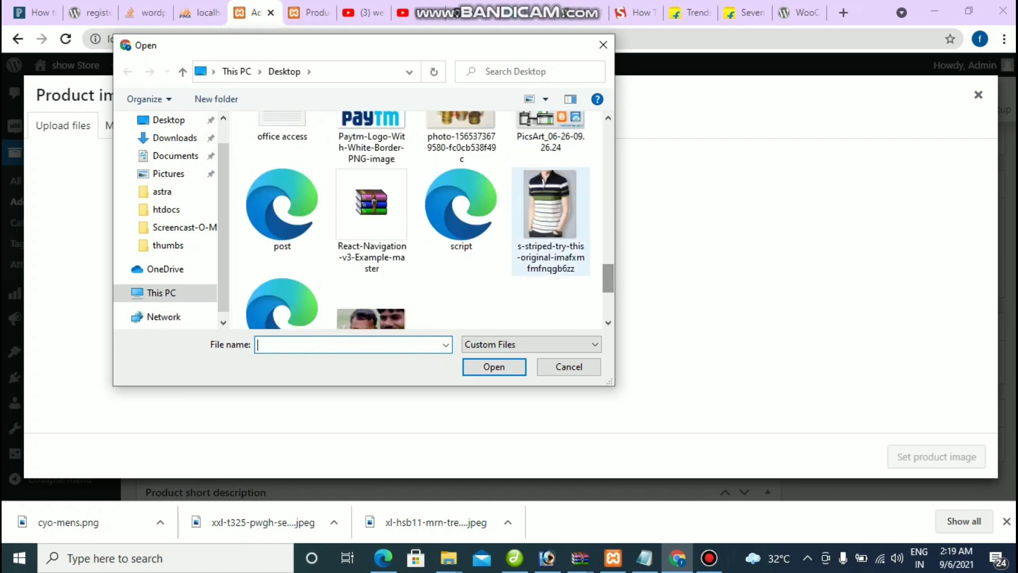
click(550, 212)
click(494, 367)
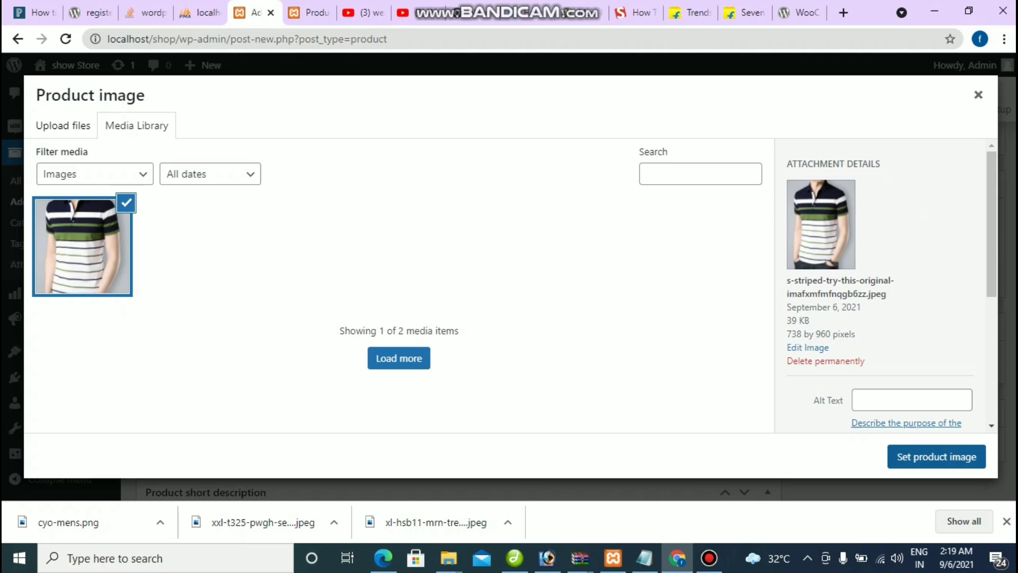
Step: Review the photo's alt text, caption and description fields, then apply it as product image
scroll(880, 286, down, 3)
click(912, 251)
click(912, 369)
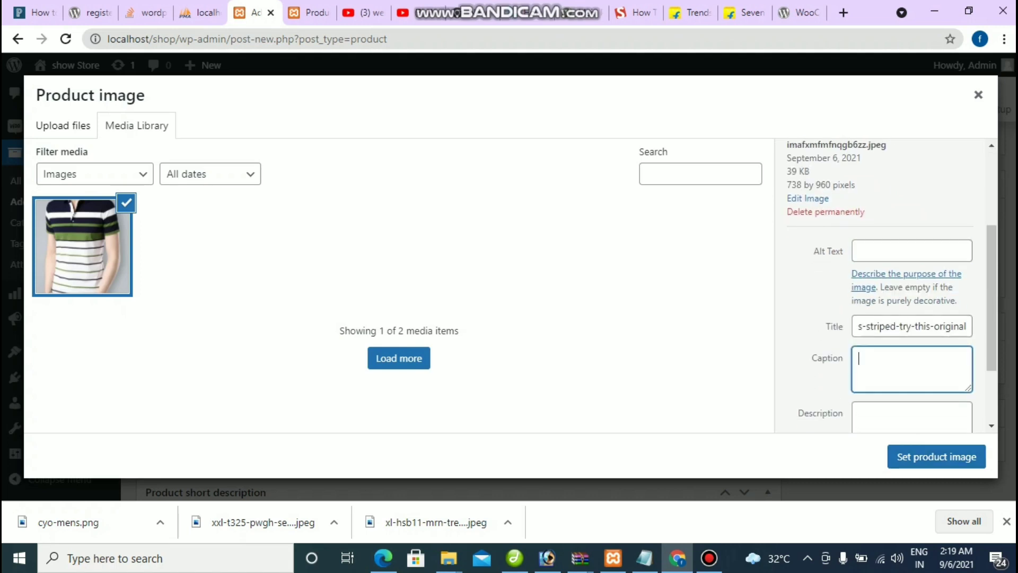
scroll(880, 286, down, 2)
click(912, 324)
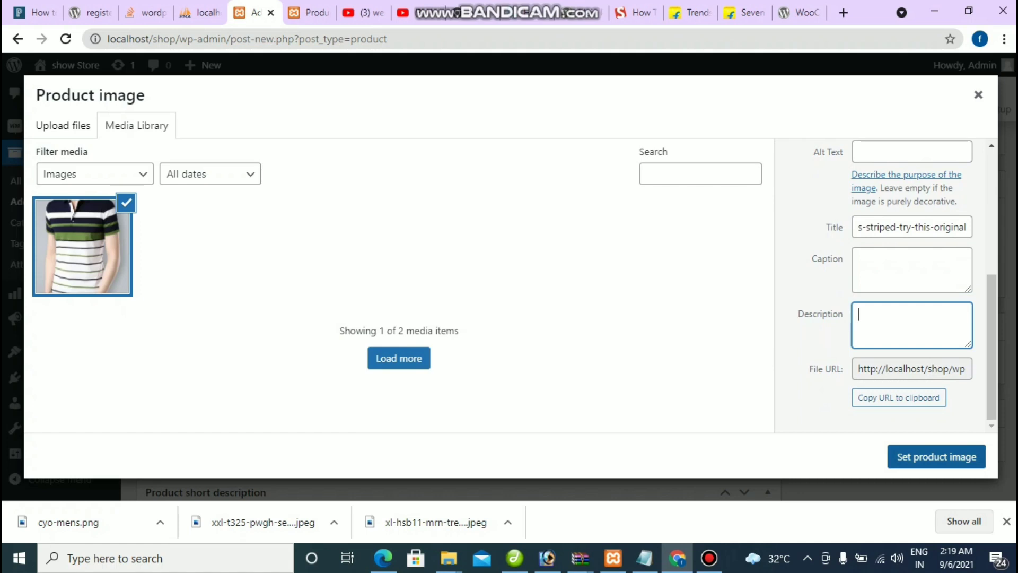
key(Escape)
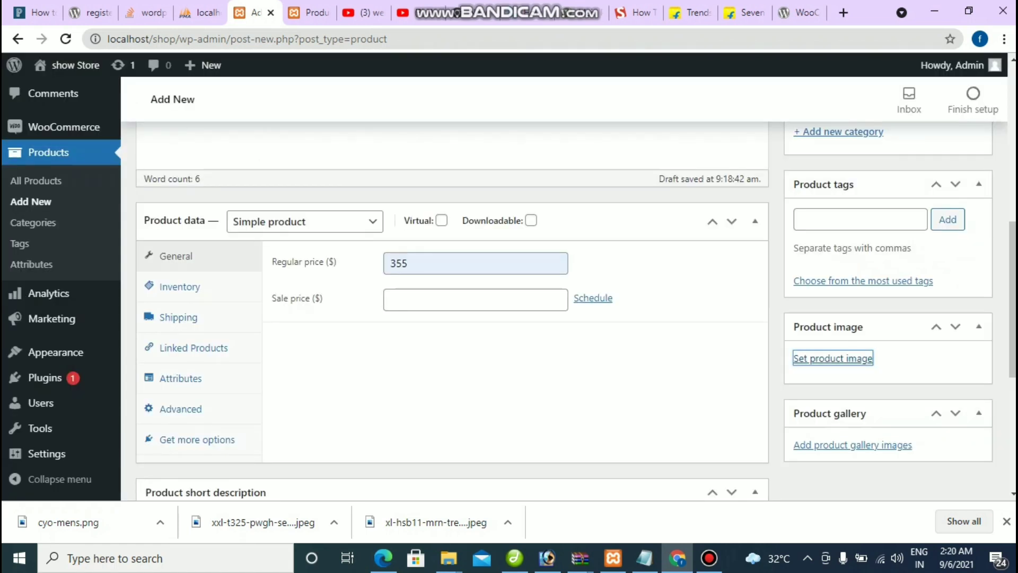
scroll(453, 312, down, 5)
scroll(452, 312, up, 6)
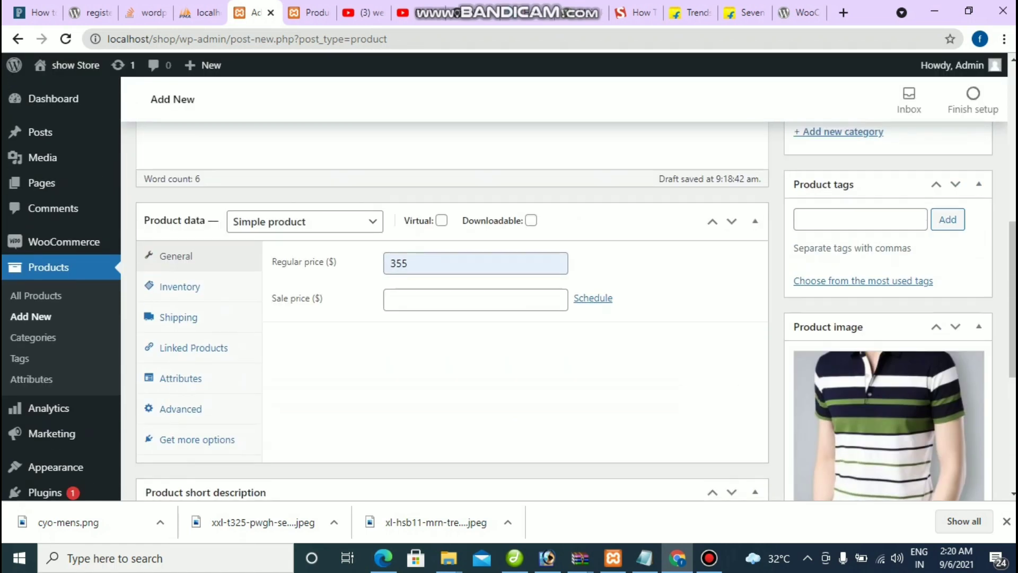
scroll(452, 313, down, 6)
scroll(452, 313, up, 10)
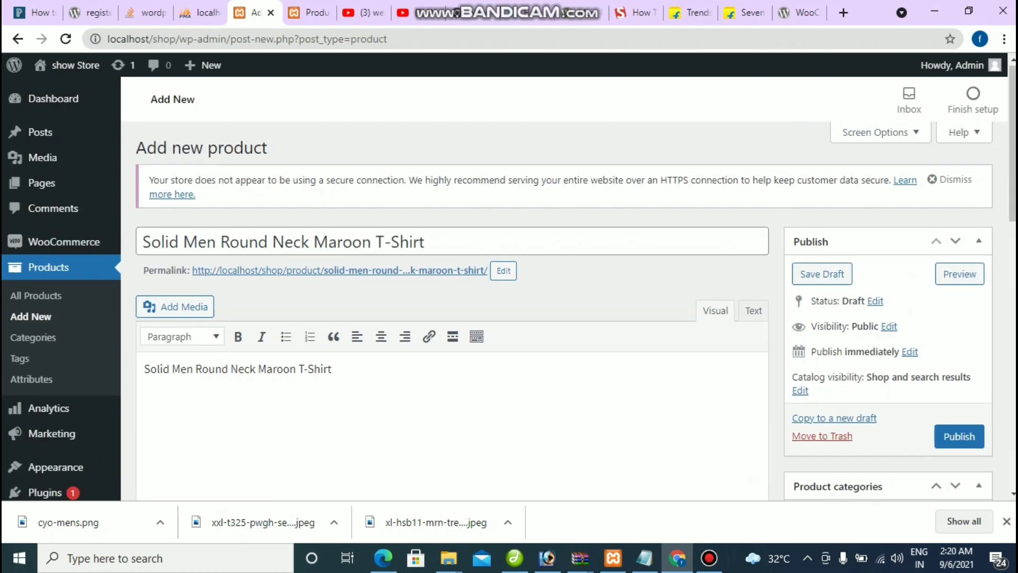
Step: Publish the T-shirt product and reload the Shop page to see it at $355
click(959, 436)
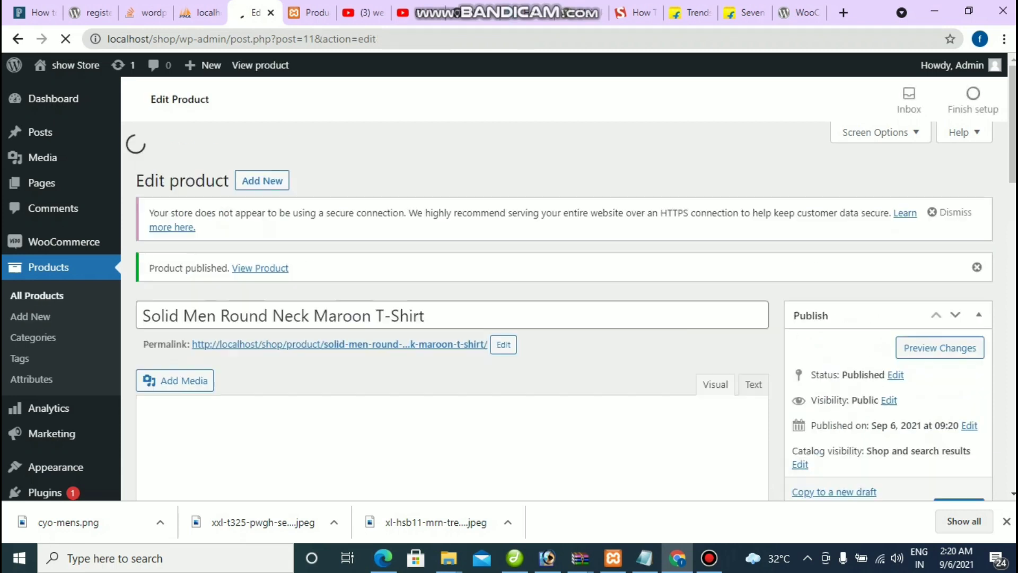
key(ctrl+Tab)
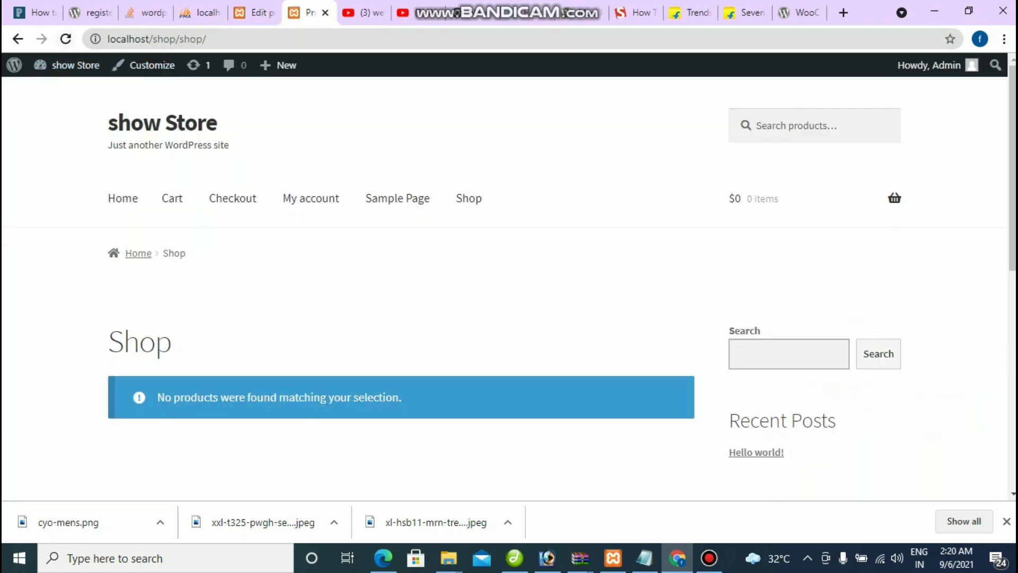
key(F5)
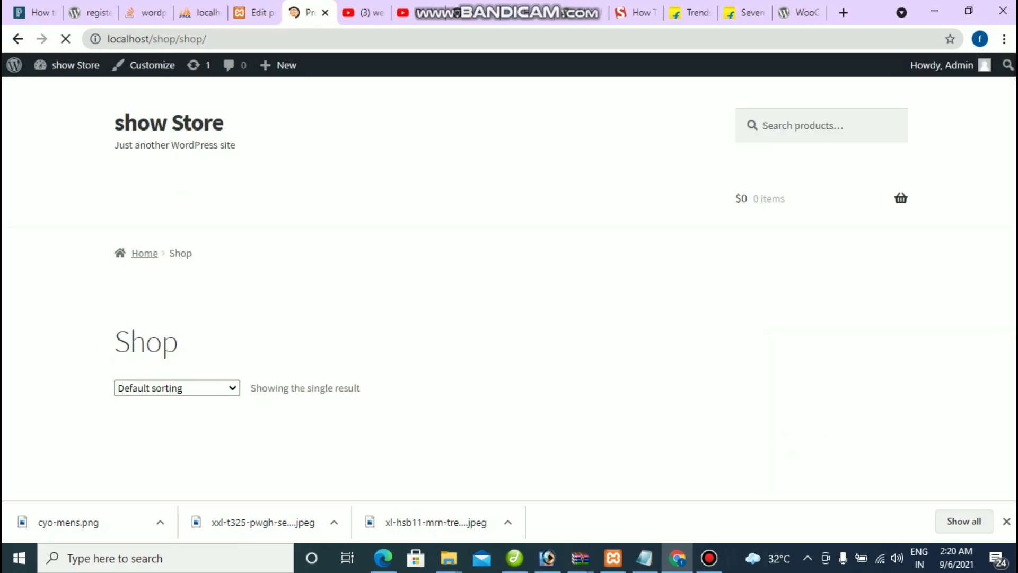
scroll(509, 297, down, 4)
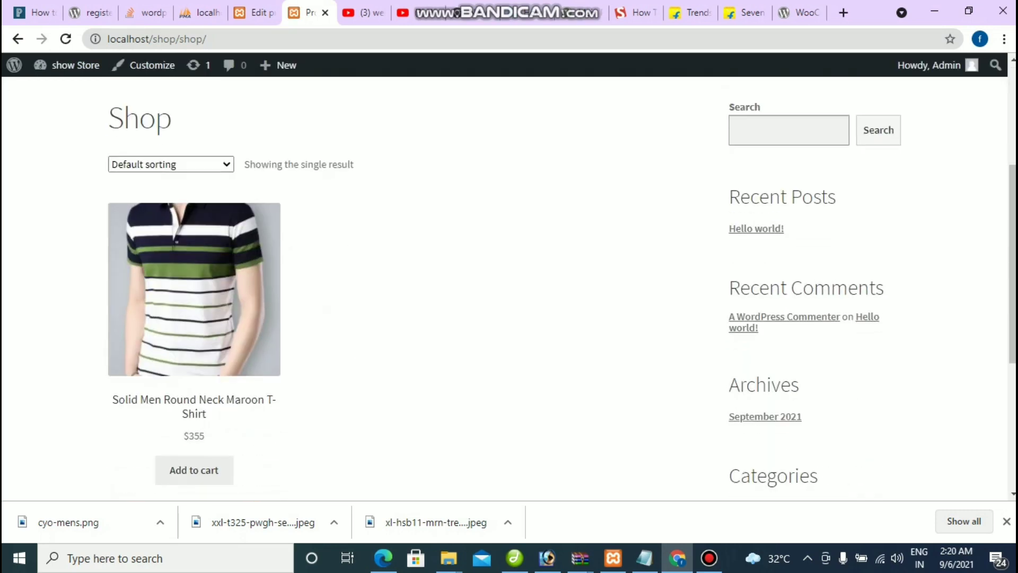
Step: Return to the Edit product tab after checking the Shop listing
key(ctrl+Page_Up)
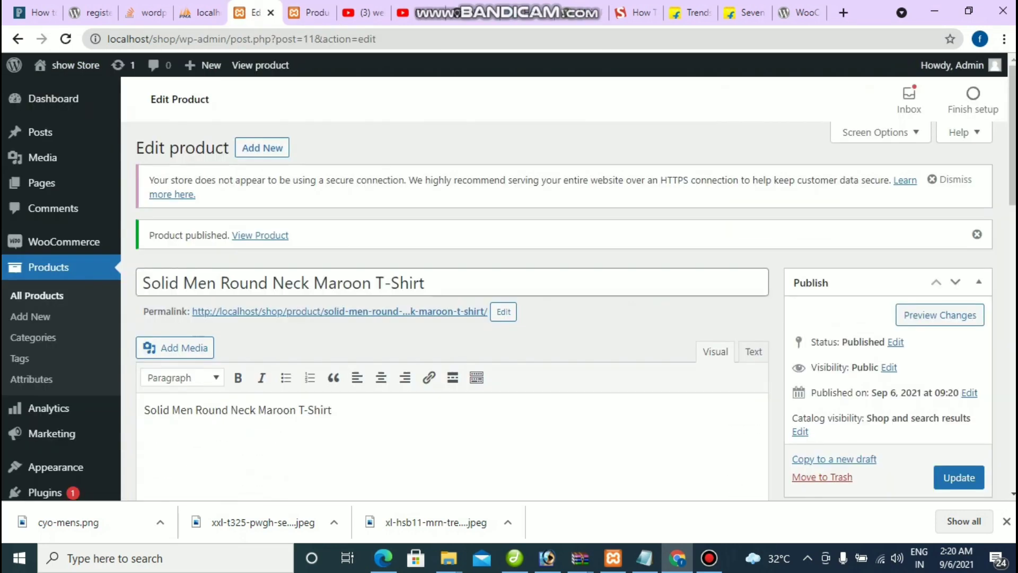
click(310, 13)
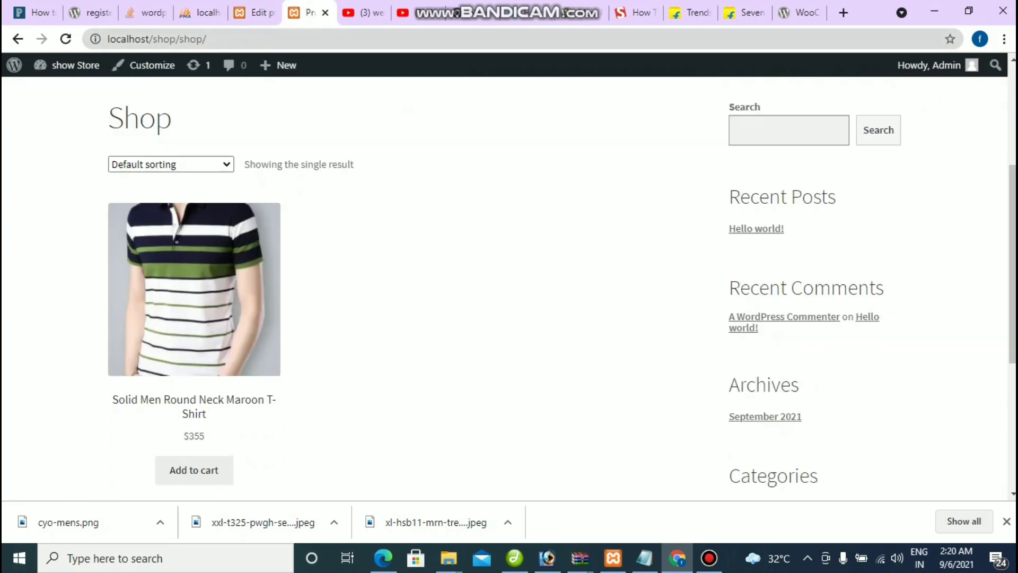
key(ctrl+Page_Up)
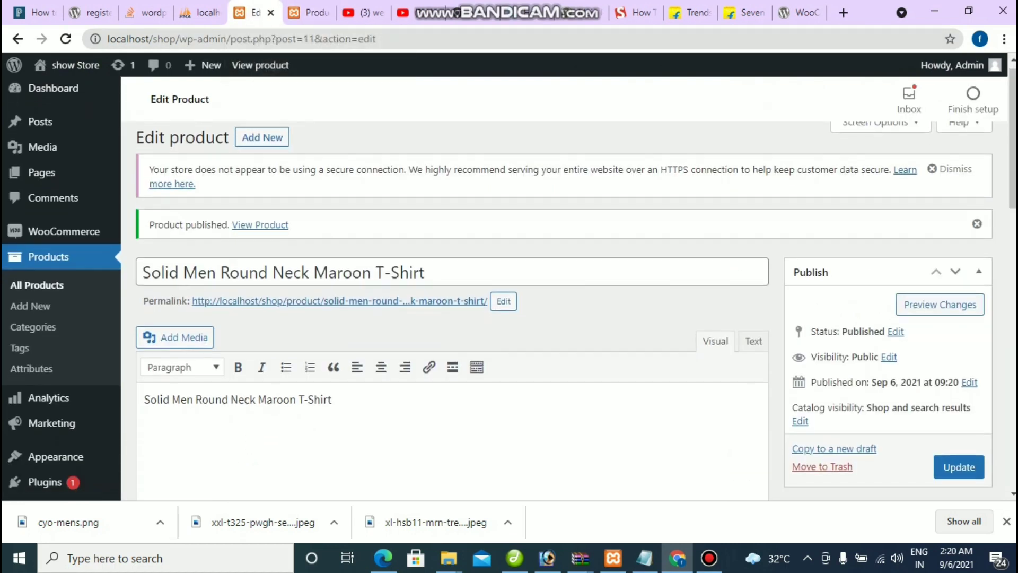
scroll(576, 311, down, 5)
Step: Return to the Collar Green T-Shirt product form and start a new product category
click(708, 557)
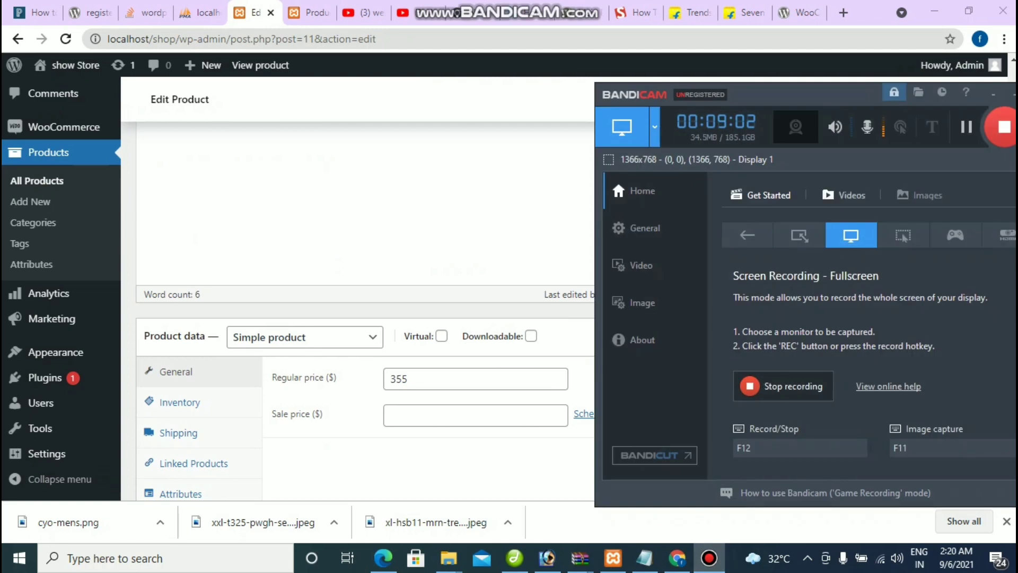
key(alt+Left)
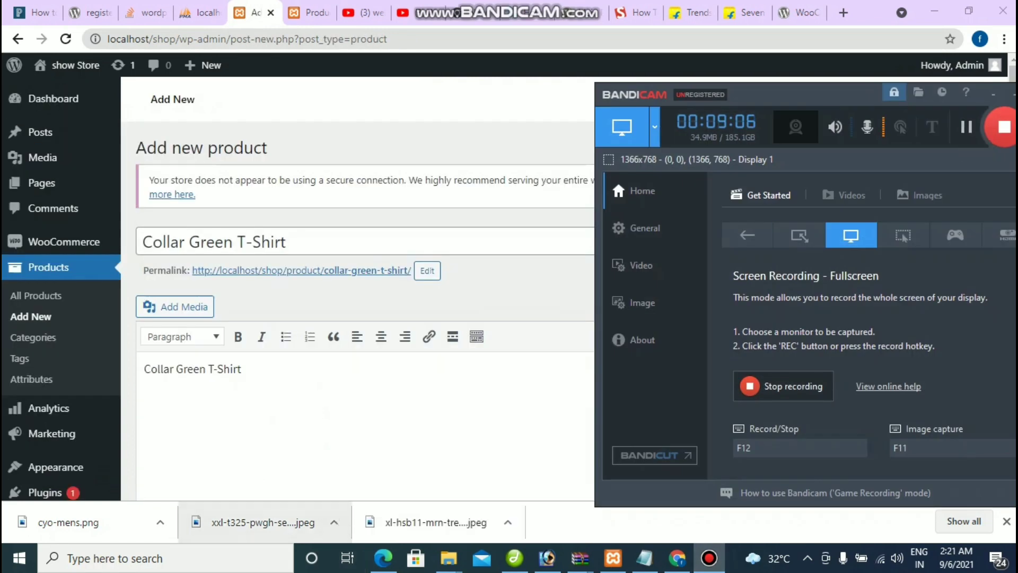
click(242, 368)
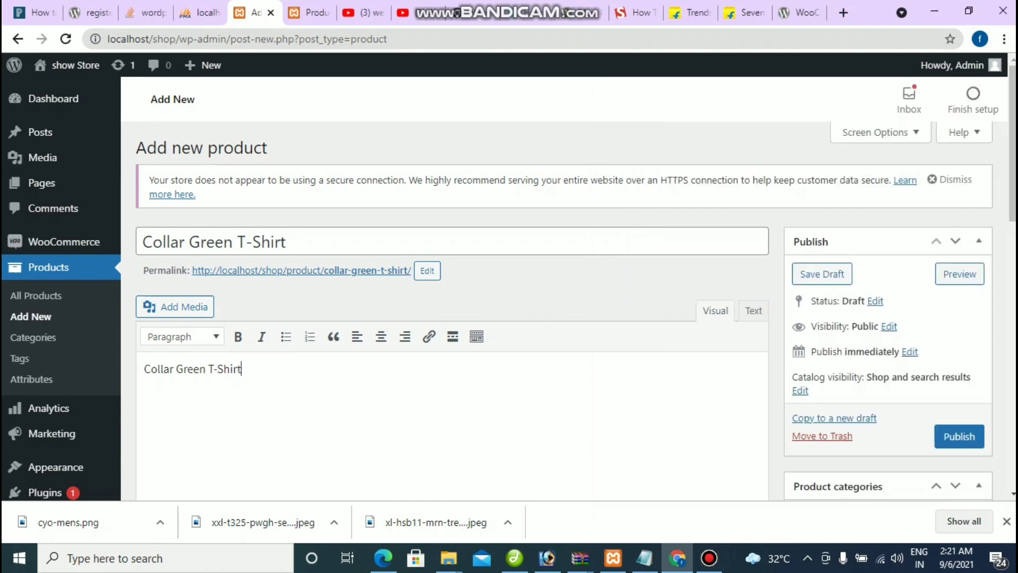
scroll(243, 369, down, 4)
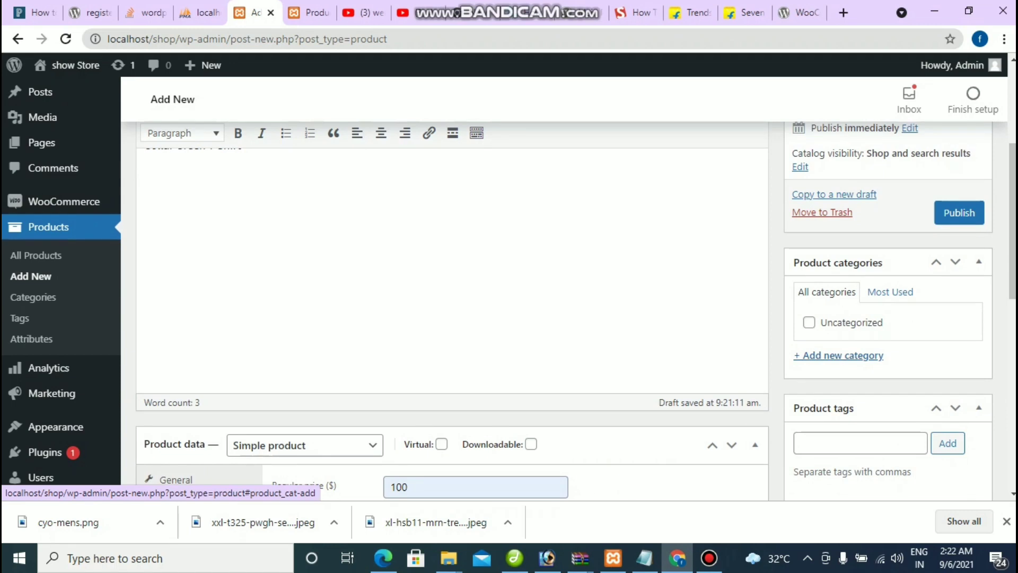
click(842, 356)
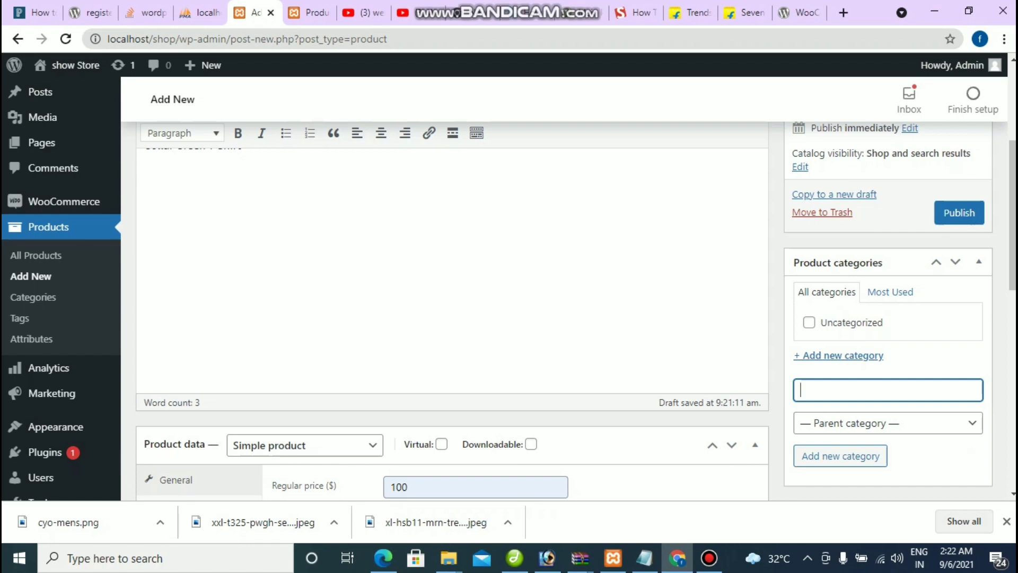
Step: Create the product category 'Men t-shirt' for the Collar Green T-Shirt
click(709, 558)
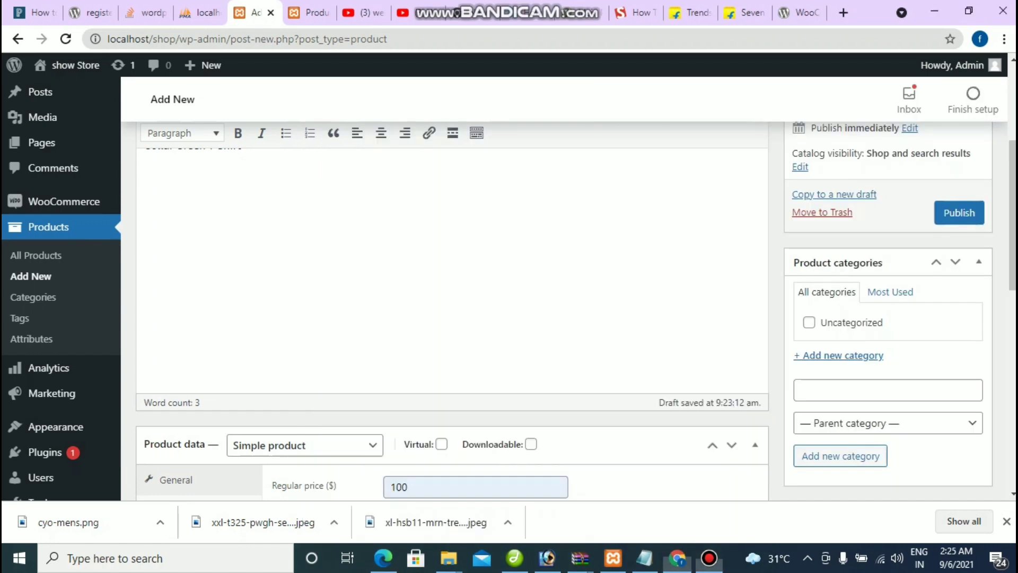
click(888, 390)
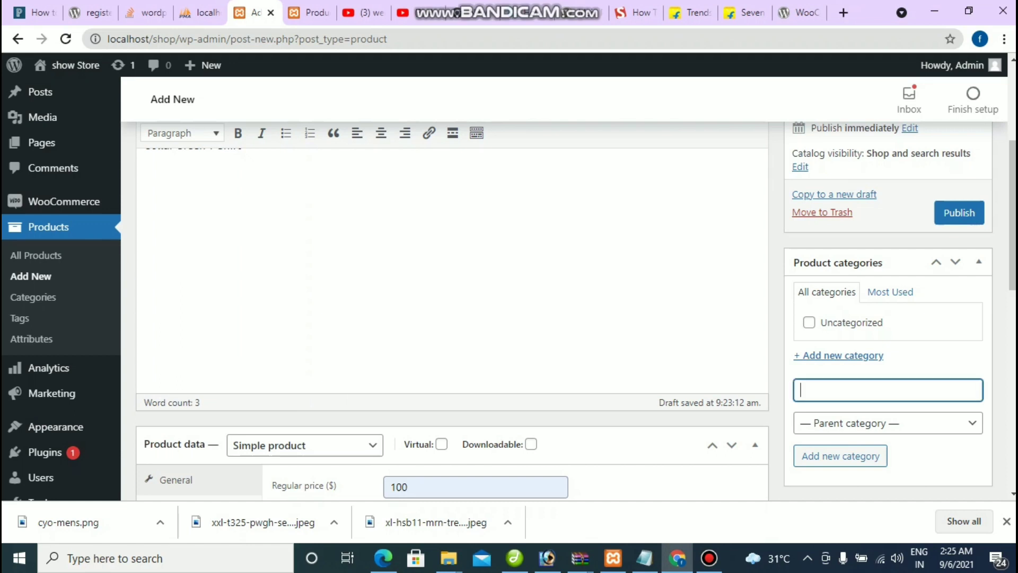
text(Men T-shirt)
mouse_move(829, 390)
mouse_down()
mouse_move(815, 390)
mouse_move(825, 390)
mouse_up()
text(t)
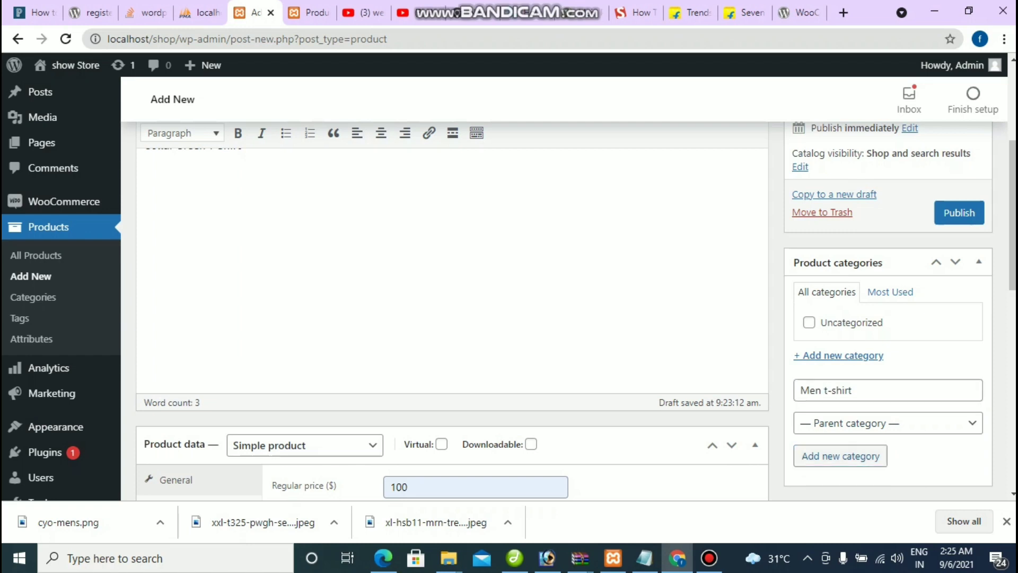
key(Return)
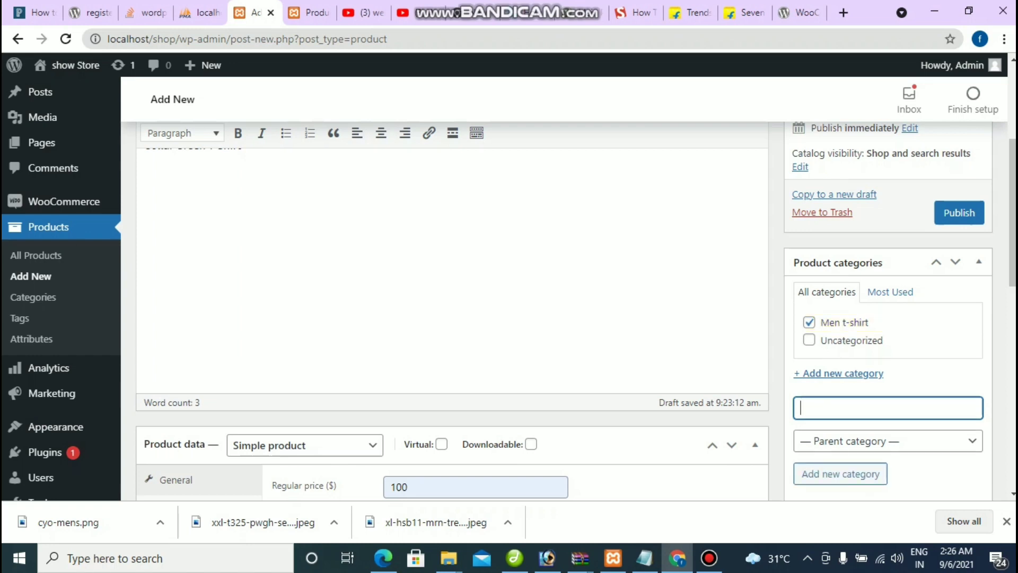
Step: Review the Collar Green T-Shirt form, checking the 100 price and product image
scroll(451, 291, up, 4)
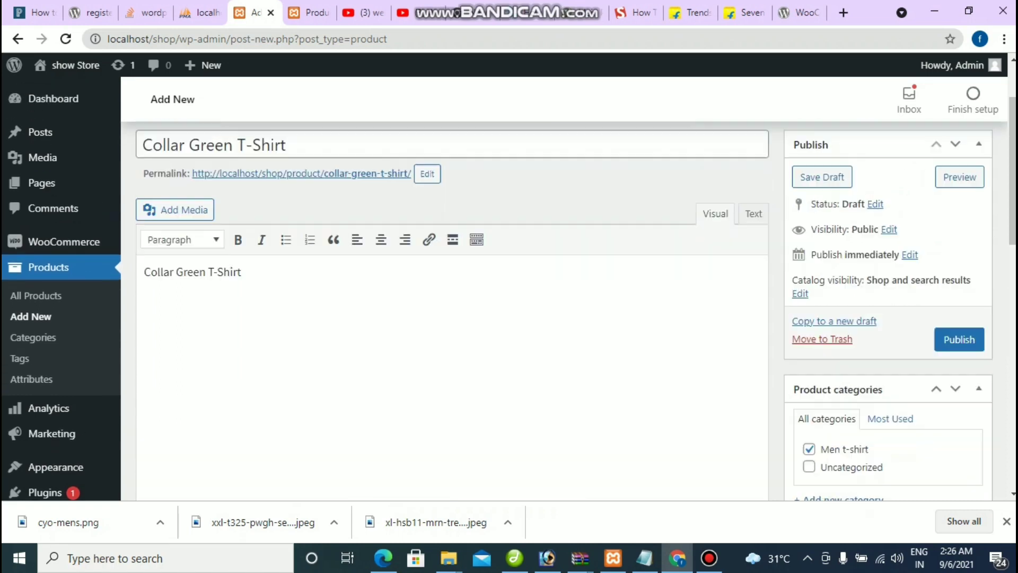
scroll(450, 291, down, 3)
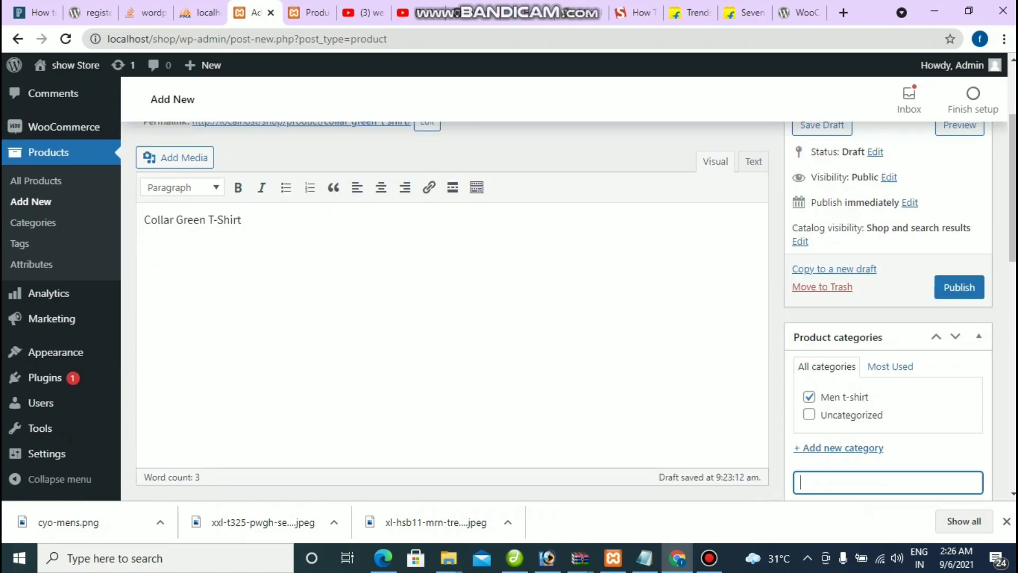
scroll(451, 307, down, 1)
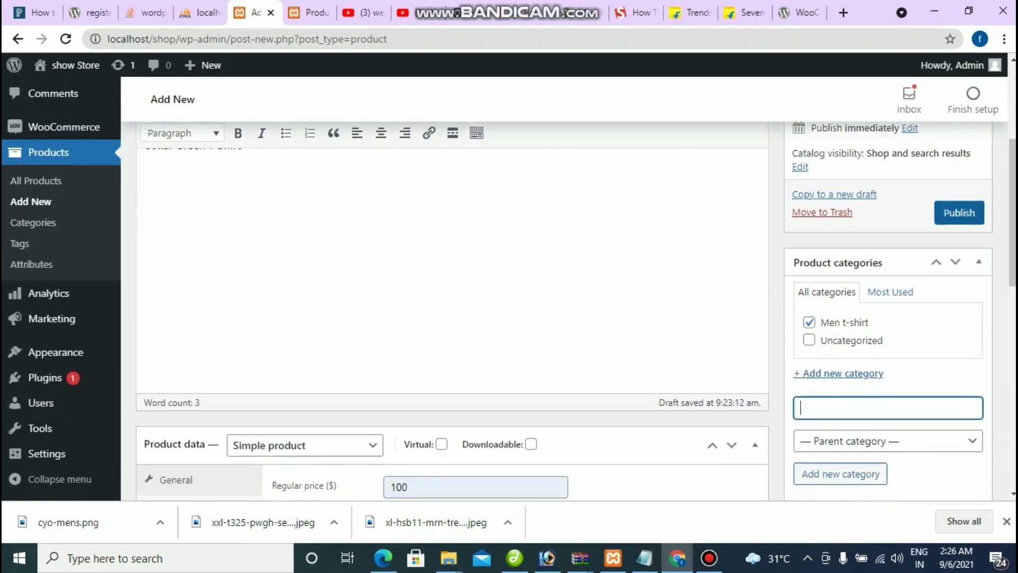
scroll(450, 307, down, 3)
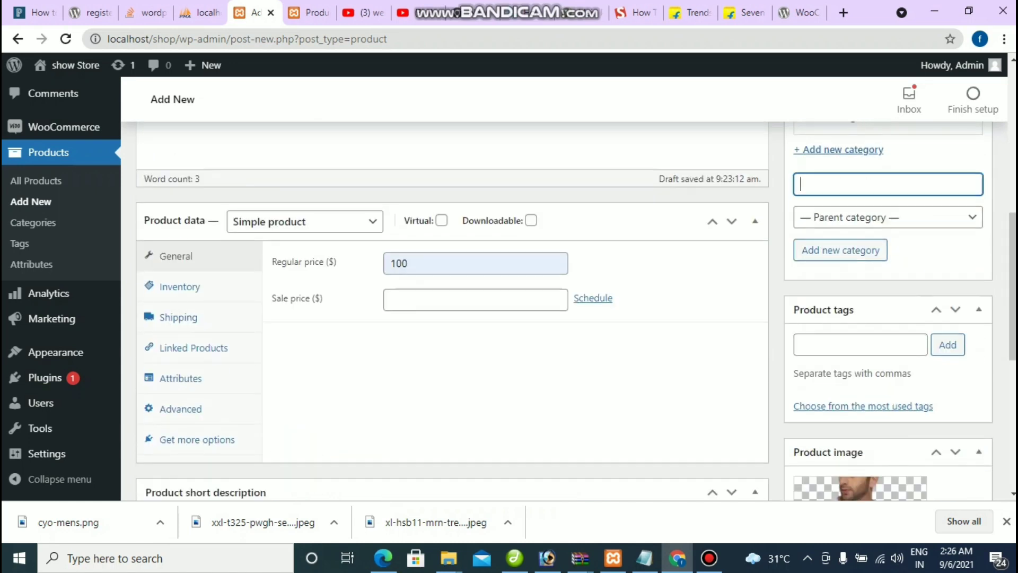
scroll(451, 307, down, 3)
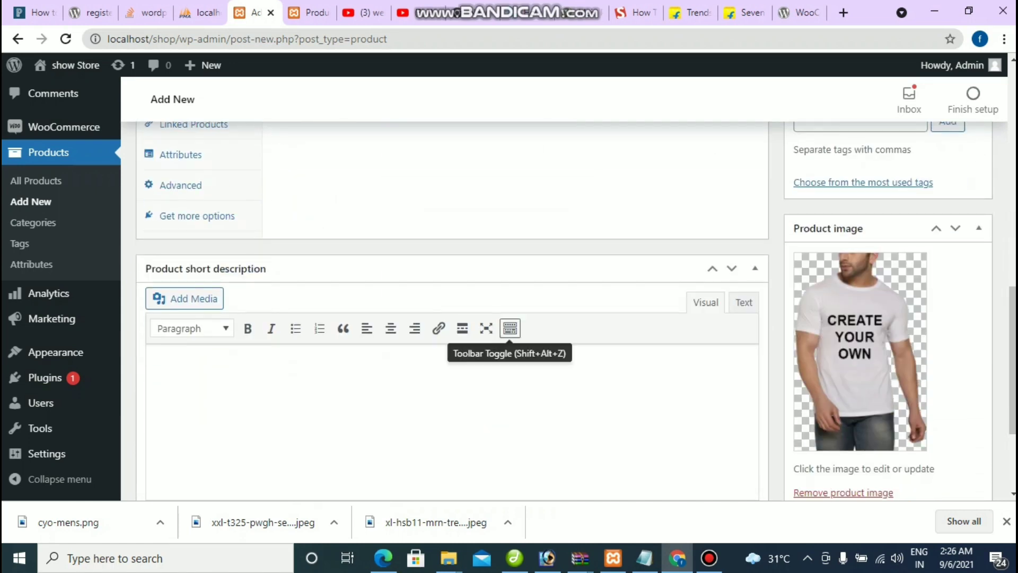
scroll(451, 308, up, 4)
scroll(451, 307, down, 5)
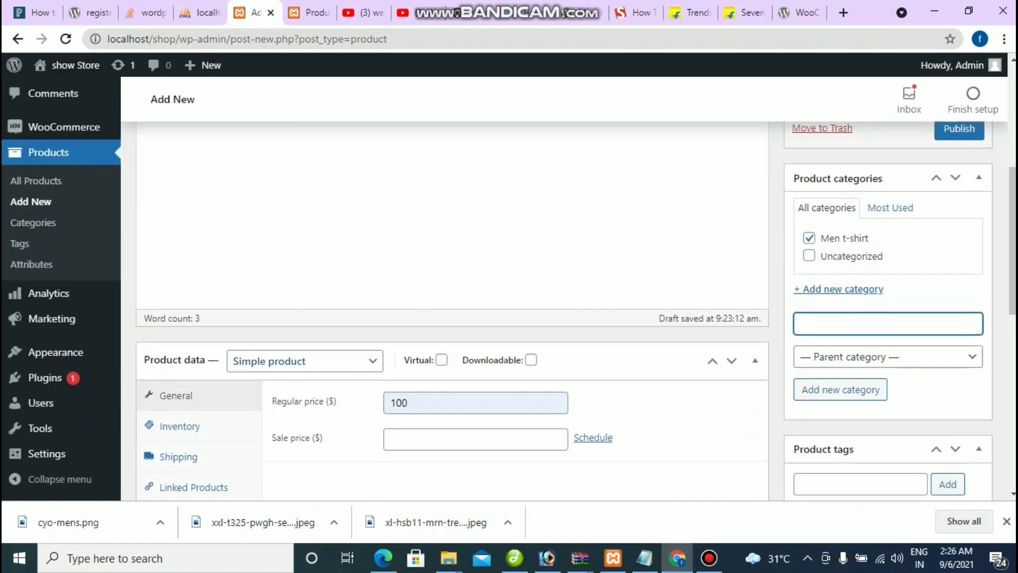
scroll(451, 308, down, 1)
drag(409, 337, 391, 338)
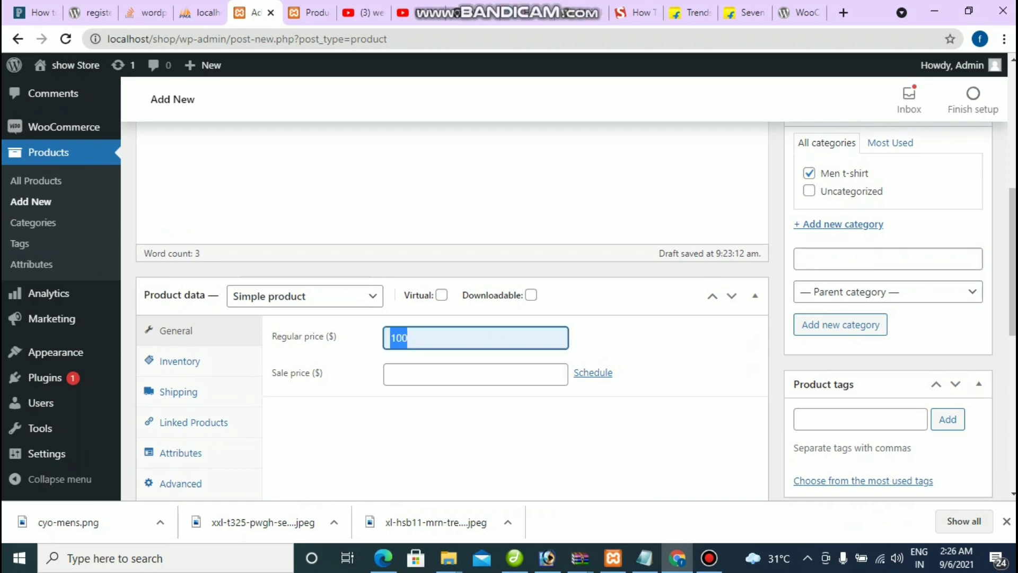
scroll(450, 308, down, 3)
scroll(451, 307, up, 10)
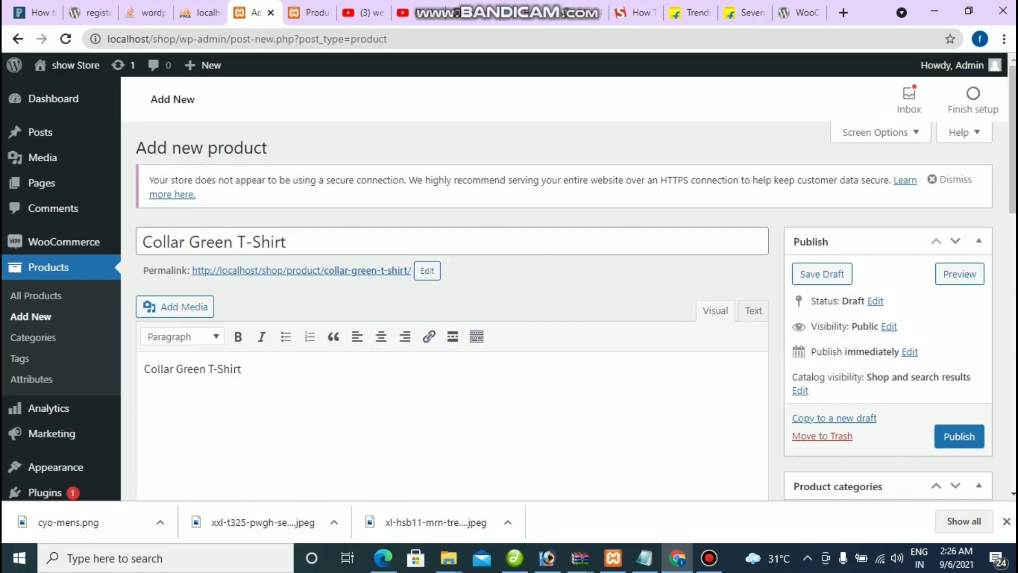
Step: Check the product title and description, then publish the Collar Green T-Shirt
drag(287, 241, 142, 242)
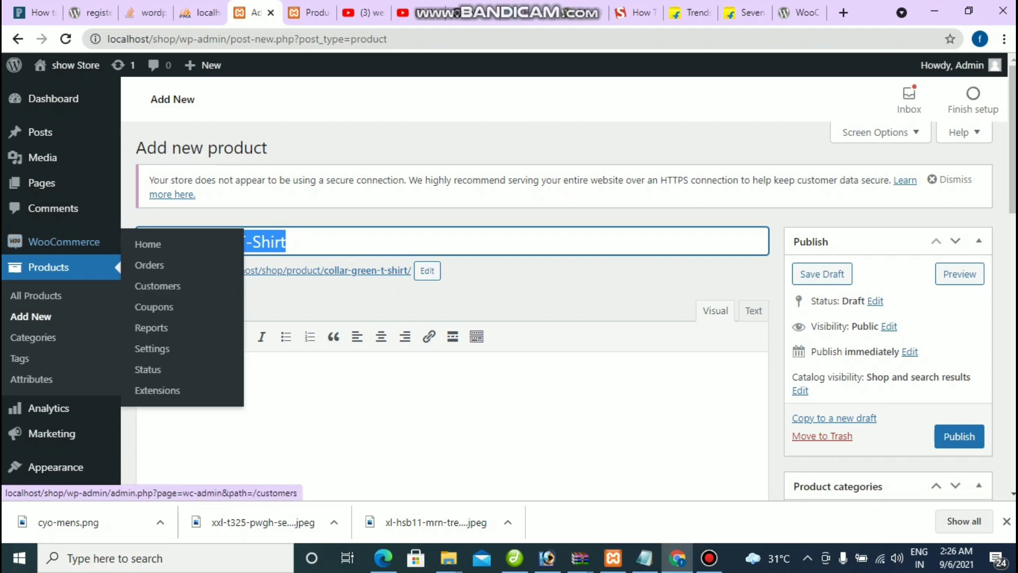
drag(242, 368, 143, 368)
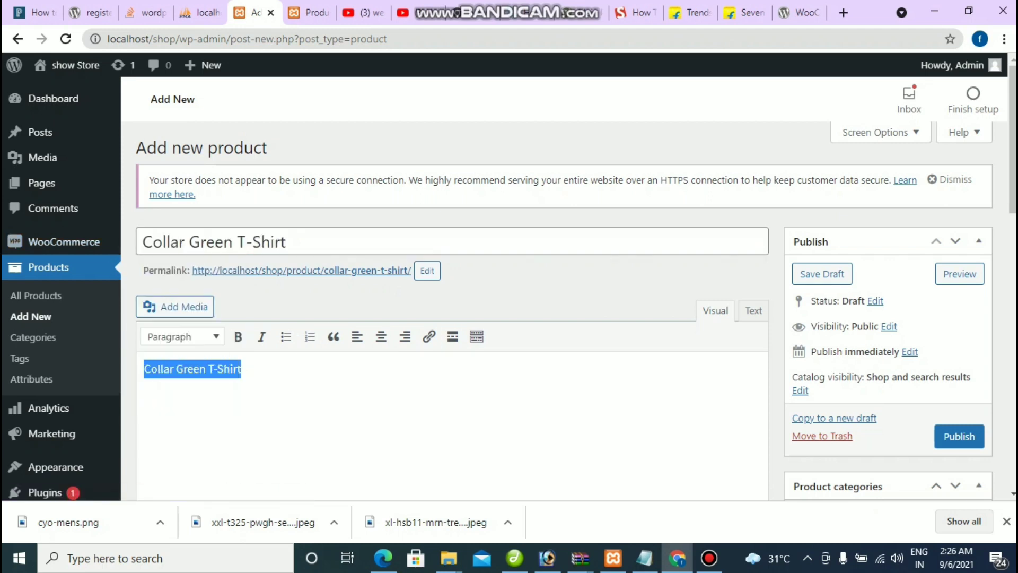
scroll(509, 289, down, 1)
click(959, 361)
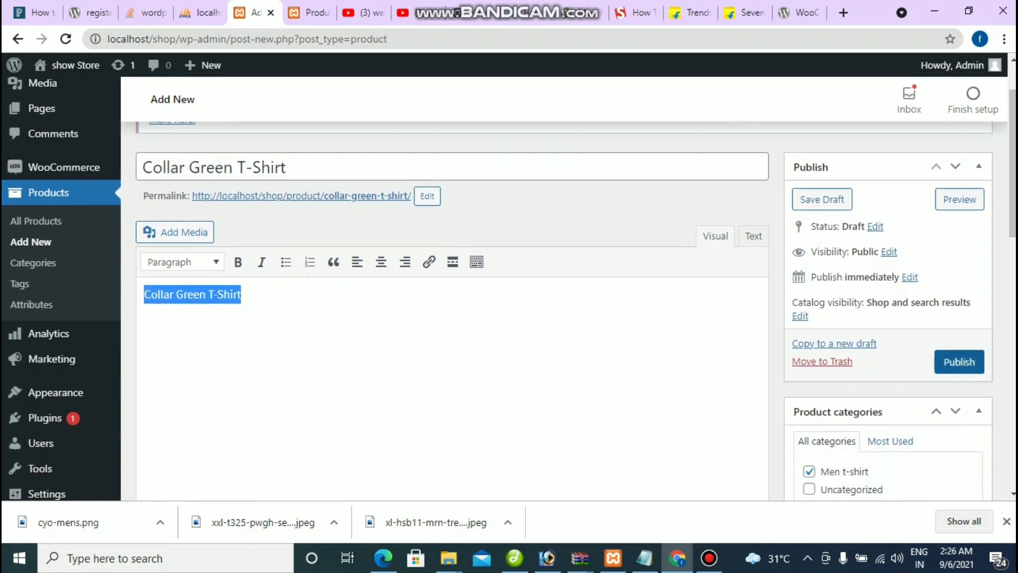
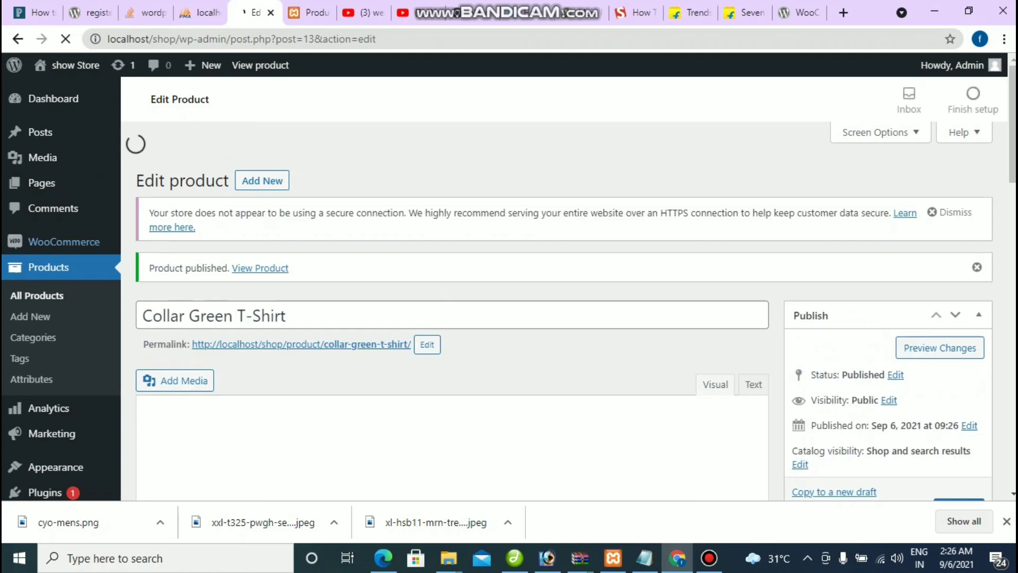
Step: Reload the shop to confirm Collar Green T-Shirt at $100 is listed, then return to its editor
key(ctrl+Tab)
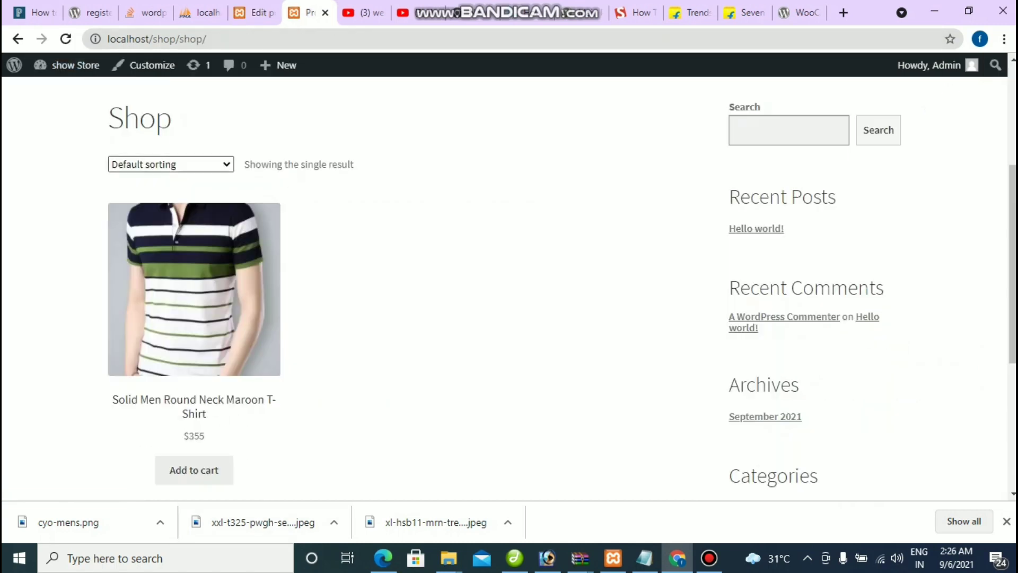
click(65, 39)
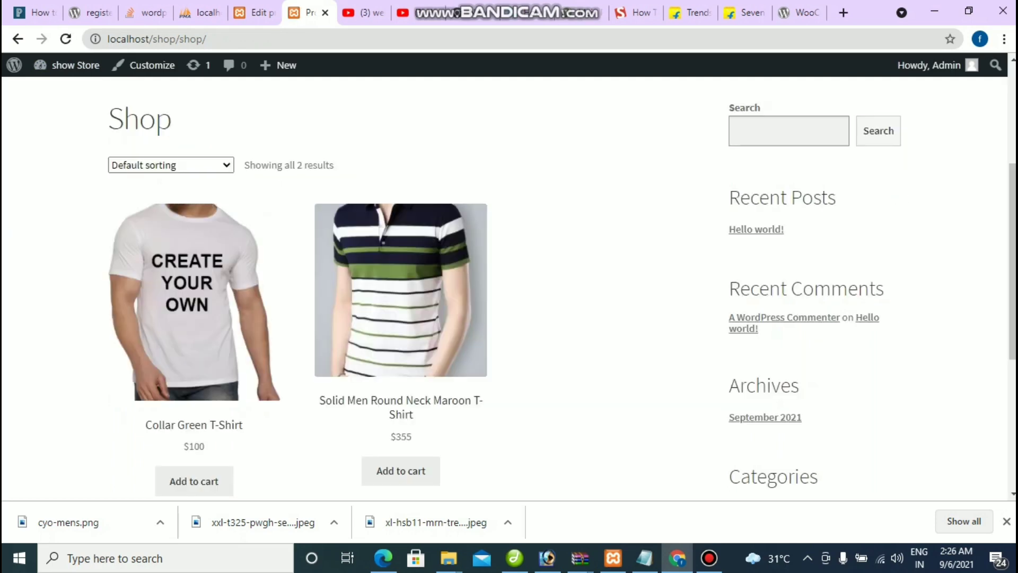
scroll(194, 265, down, 4)
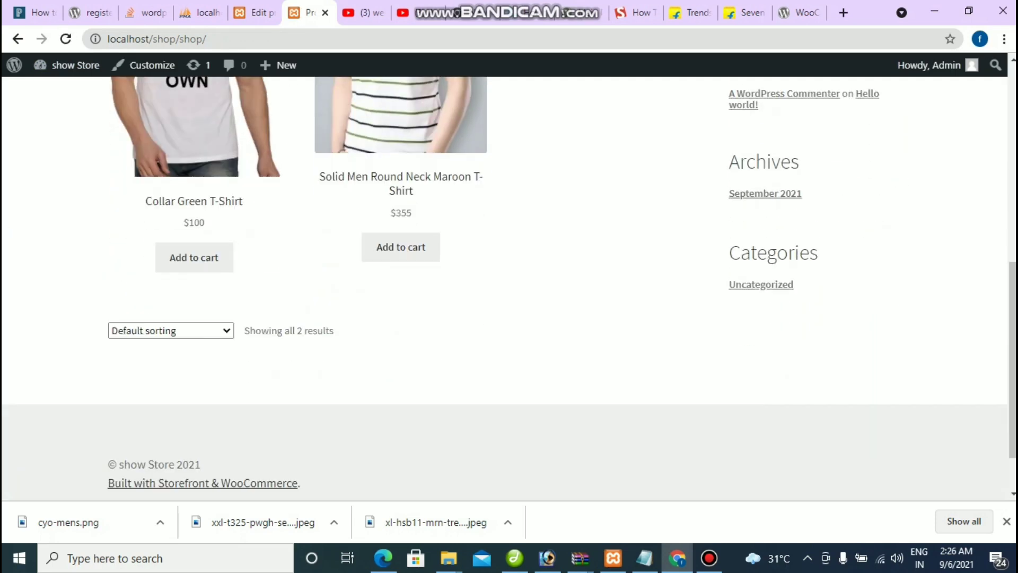
scroll(194, 238, up, 4)
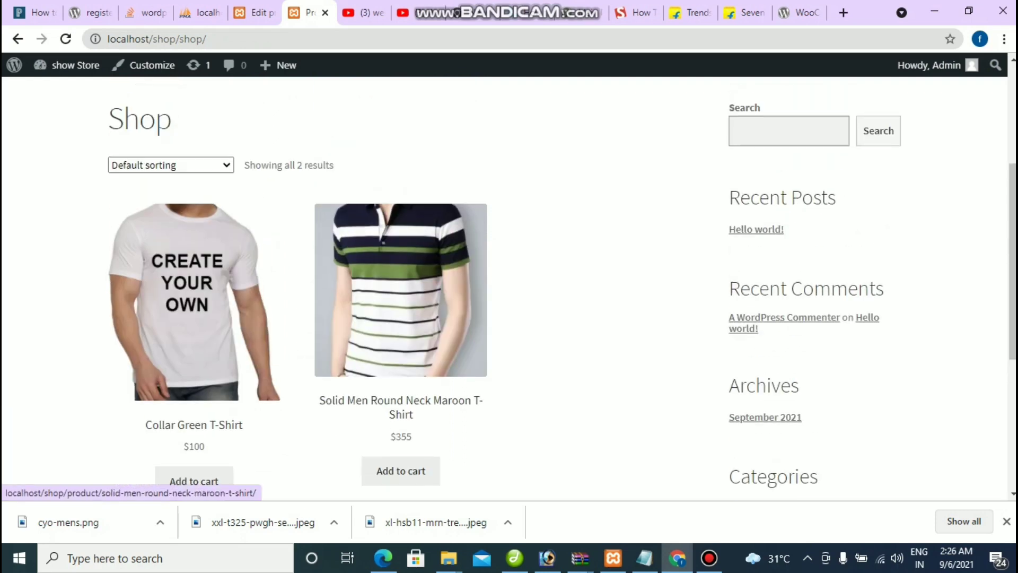
scroll(194, 265, down, 3)
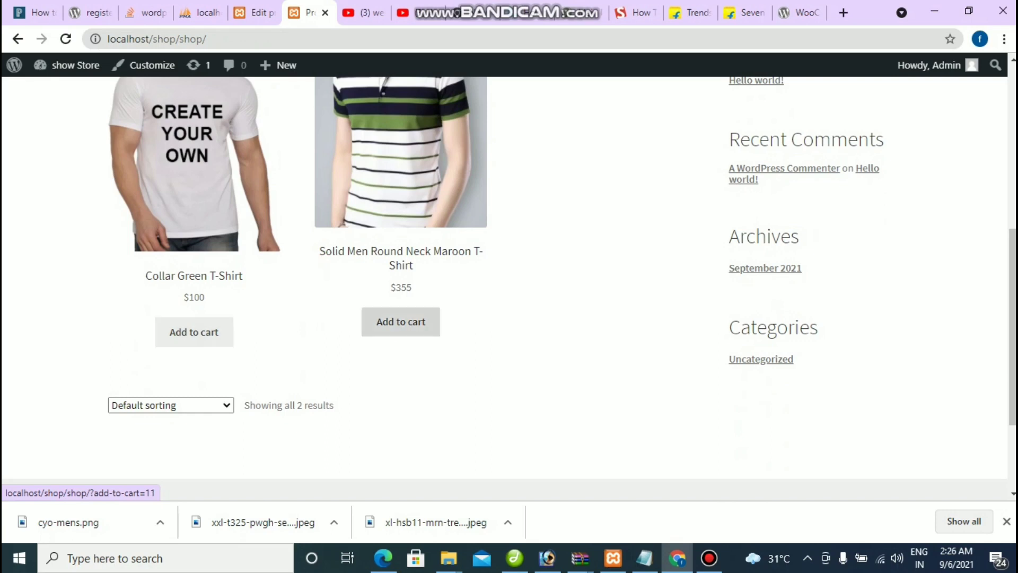
scroll(401, 321, up, 3)
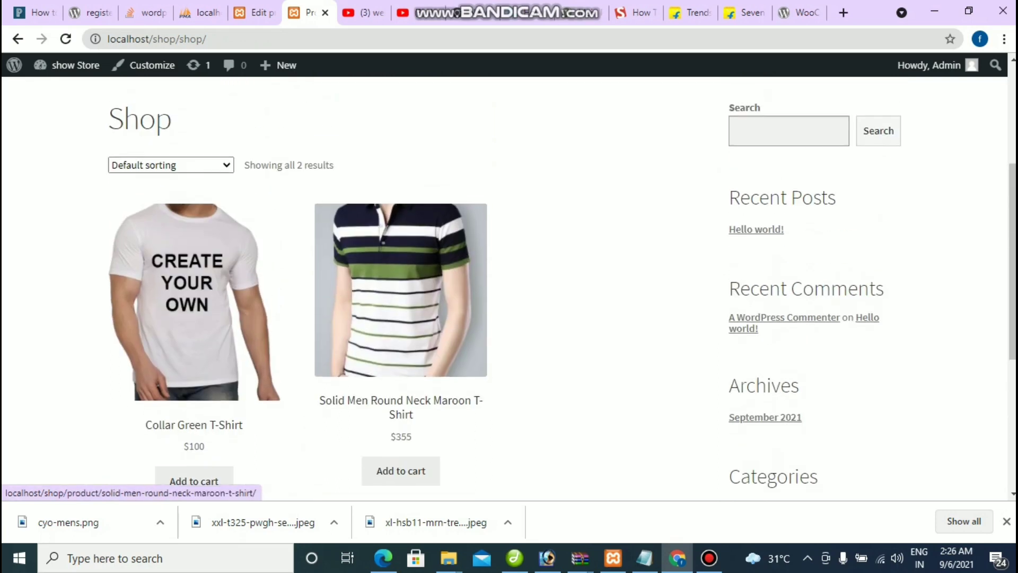
scroll(400, 321, down, 3)
scroll(401, 321, up, 7)
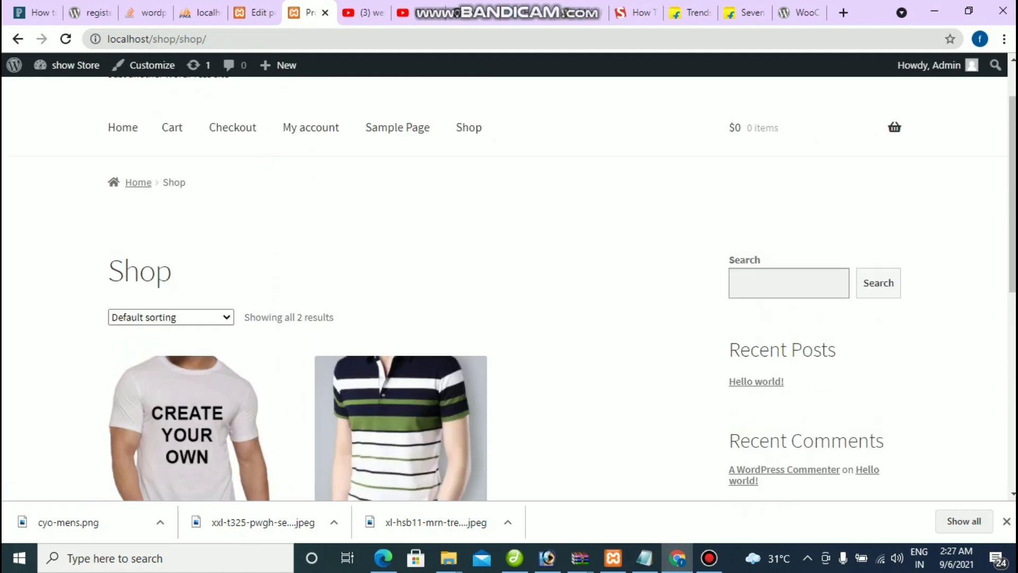
scroll(400, 321, down, 4)
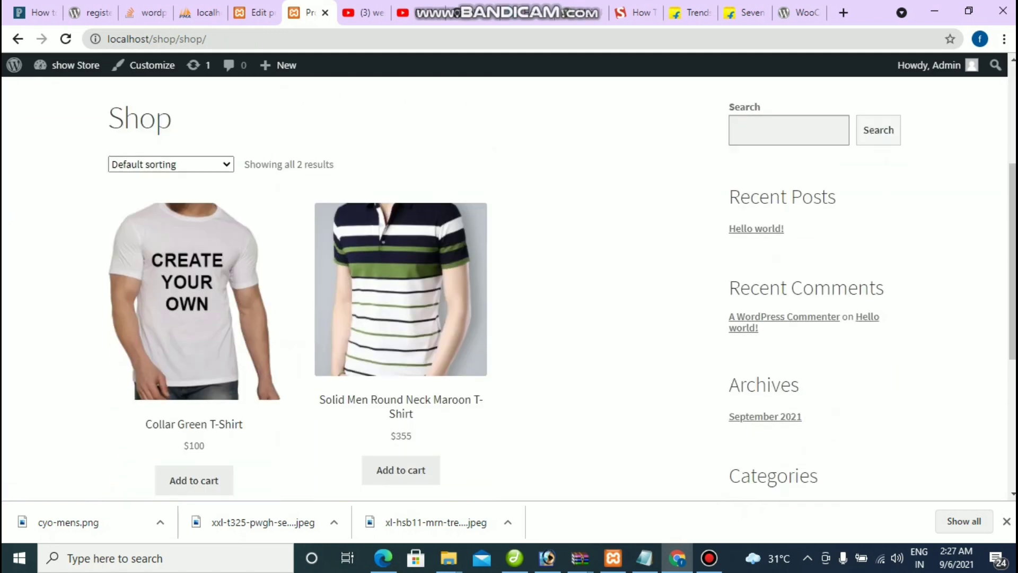
scroll(401, 321, down, 3)
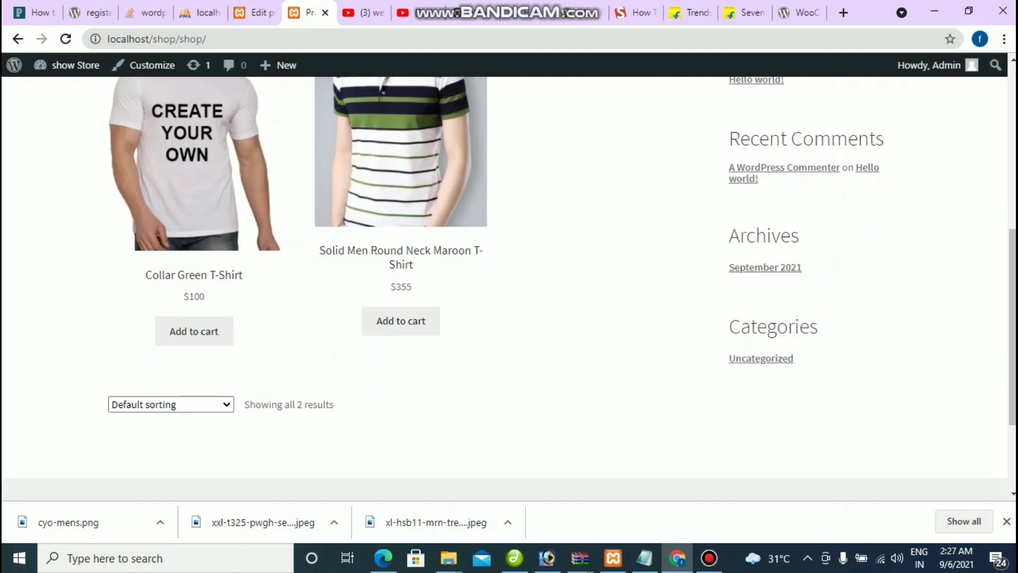
scroll(401, 321, up, 4)
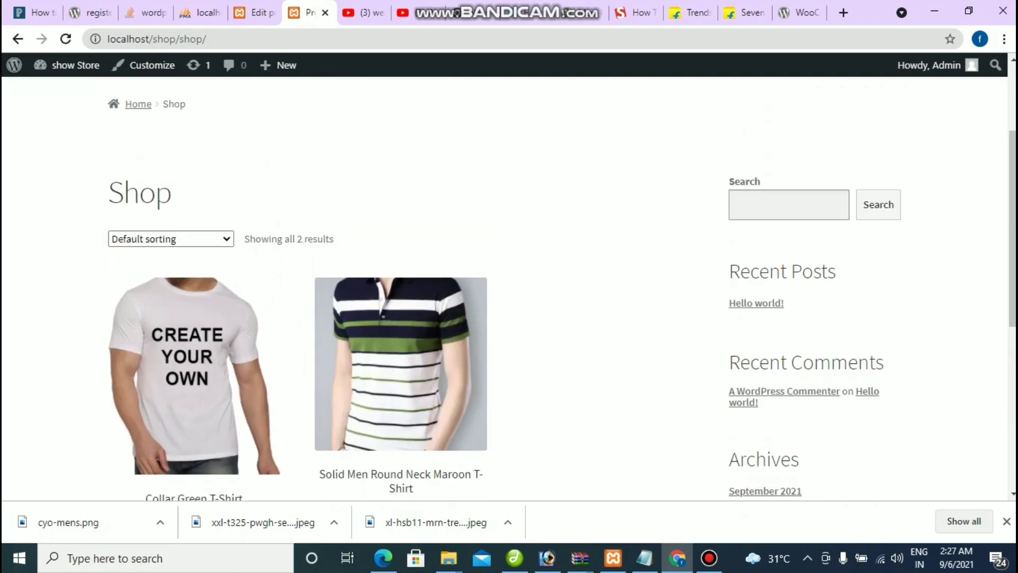
scroll(401, 321, up, 3)
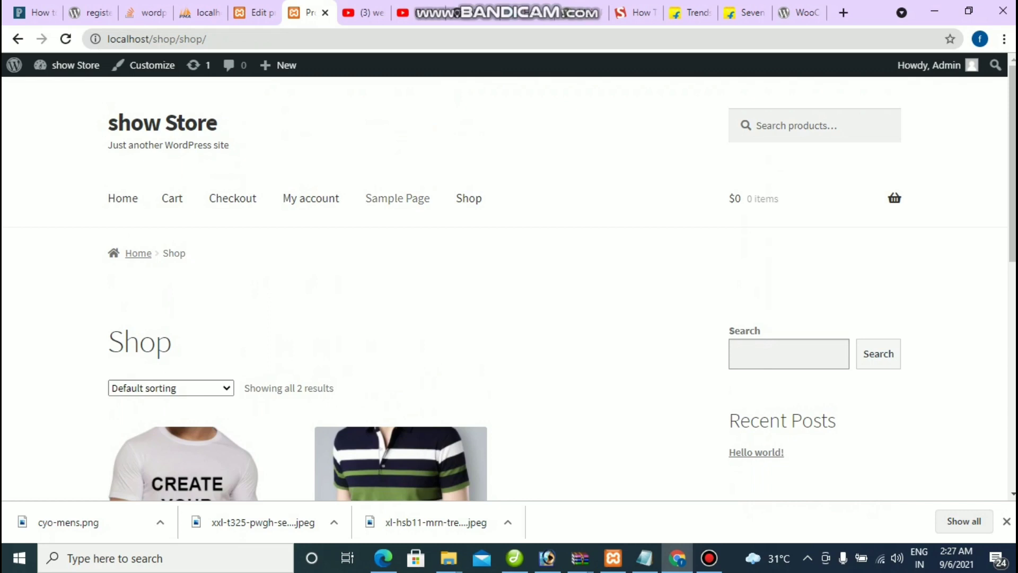
click(256, 12)
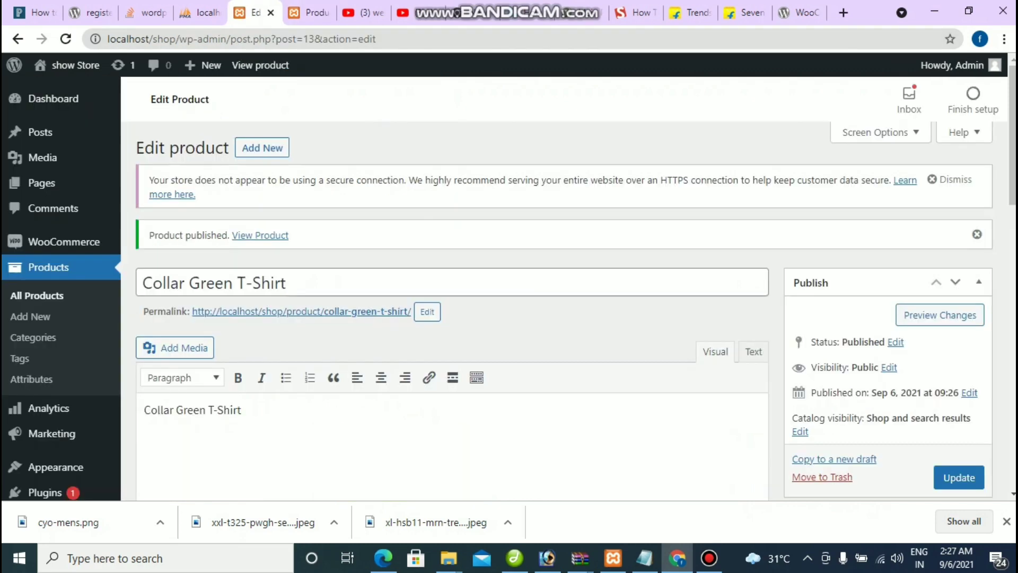
scroll(576, 310, down, 12)
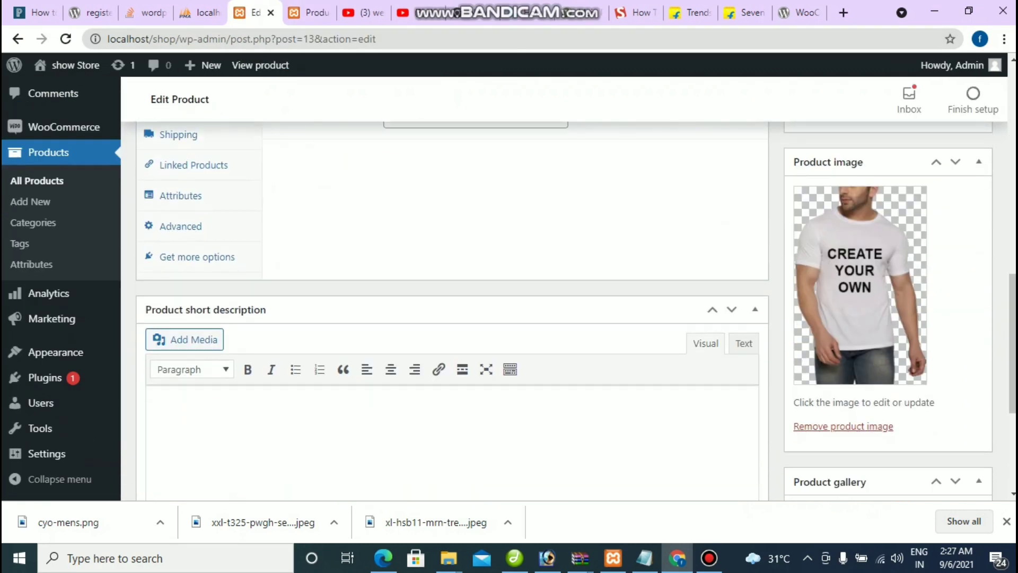
scroll(450, 311, up, 5)
scroll(451, 310, down, 2)
scroll(451, 311, up, 3)
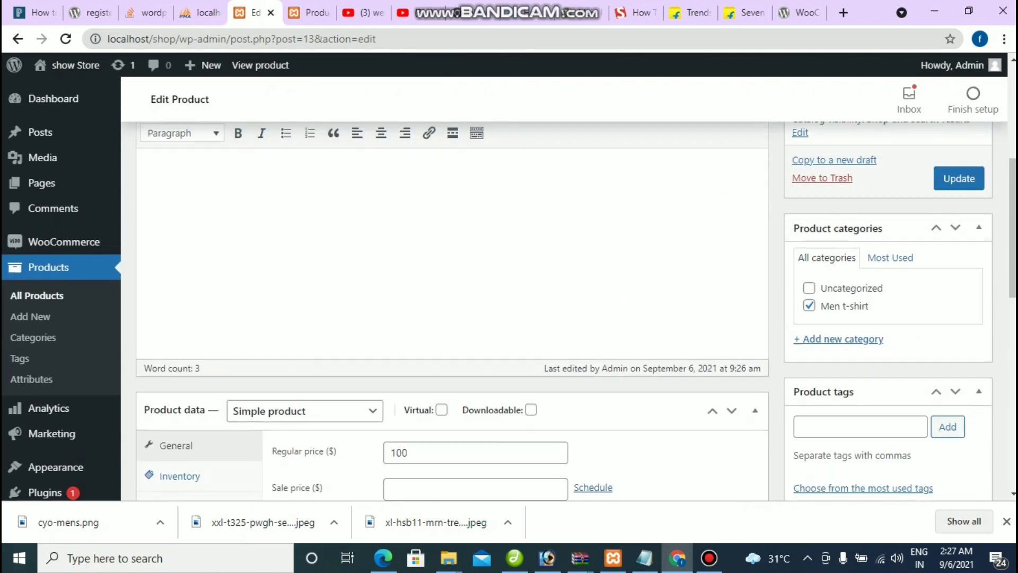
scroll(450, 311, down, 1)
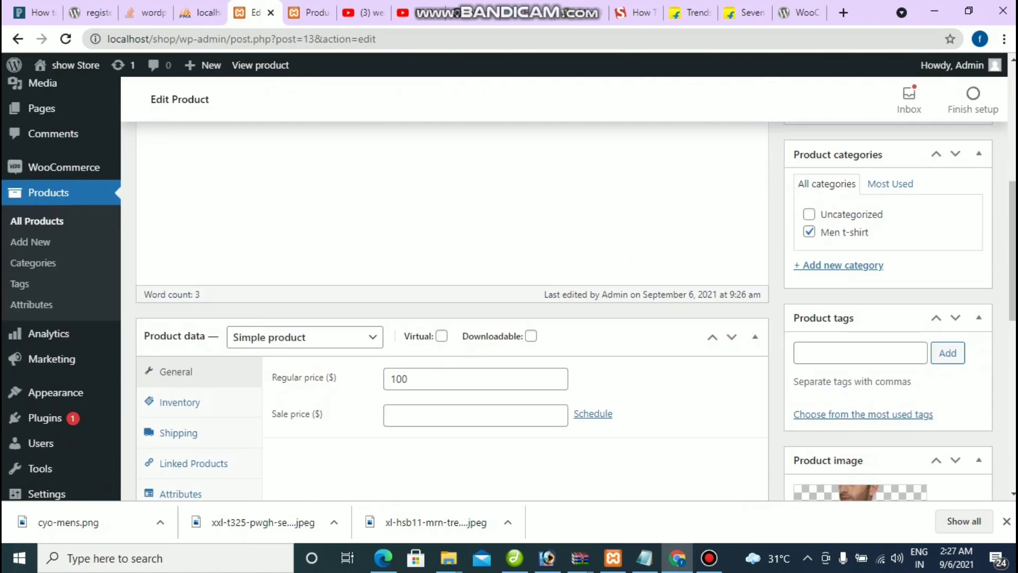
drag(793, 265, 883, 265)
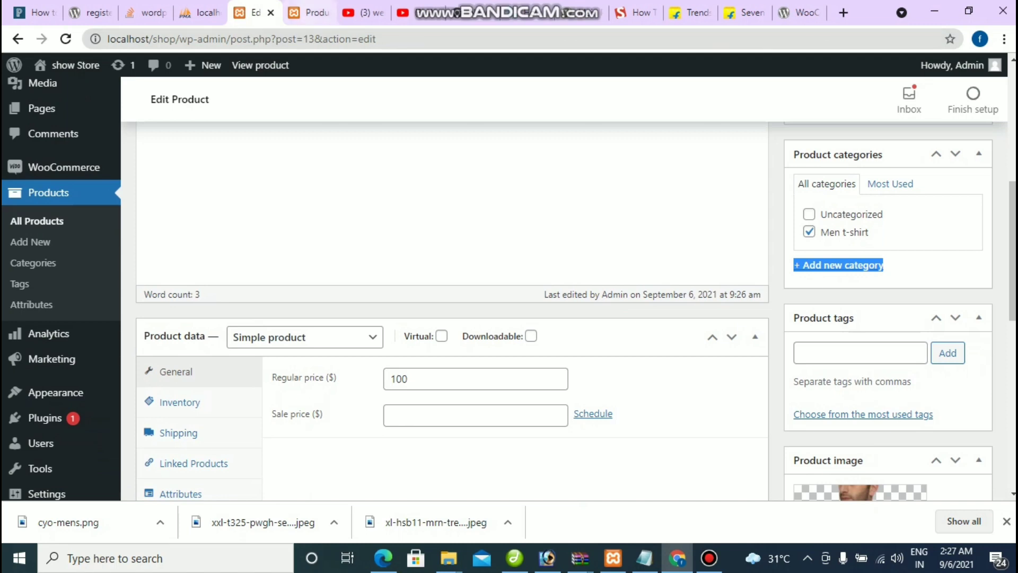
click(309, 13)
scroll(509, 286, down, 5)
scroll(194, 329, down, 1)
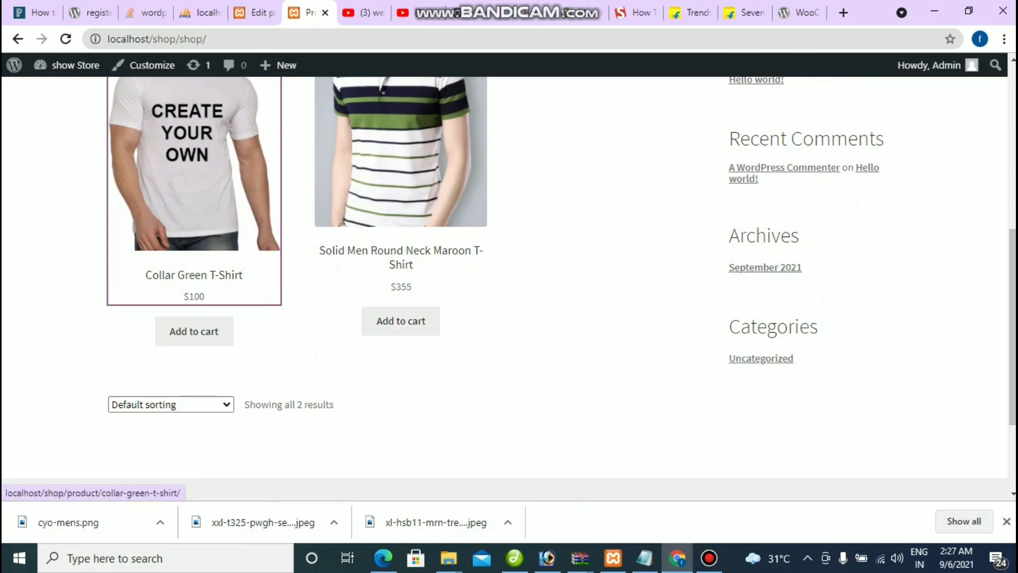
click(254, 12)
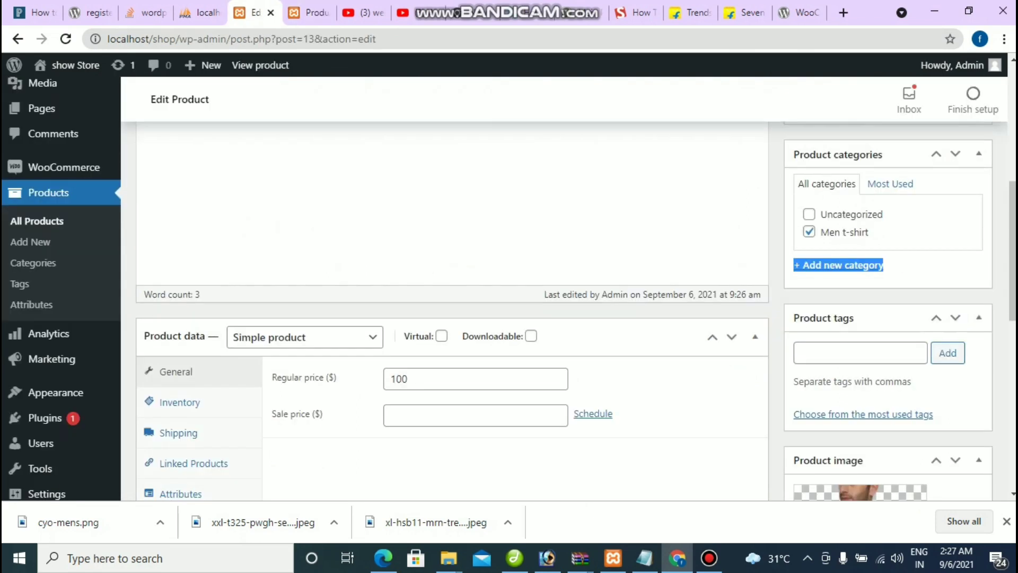
scroll(42, 403, down, 1)
mouse_move(48, 453)
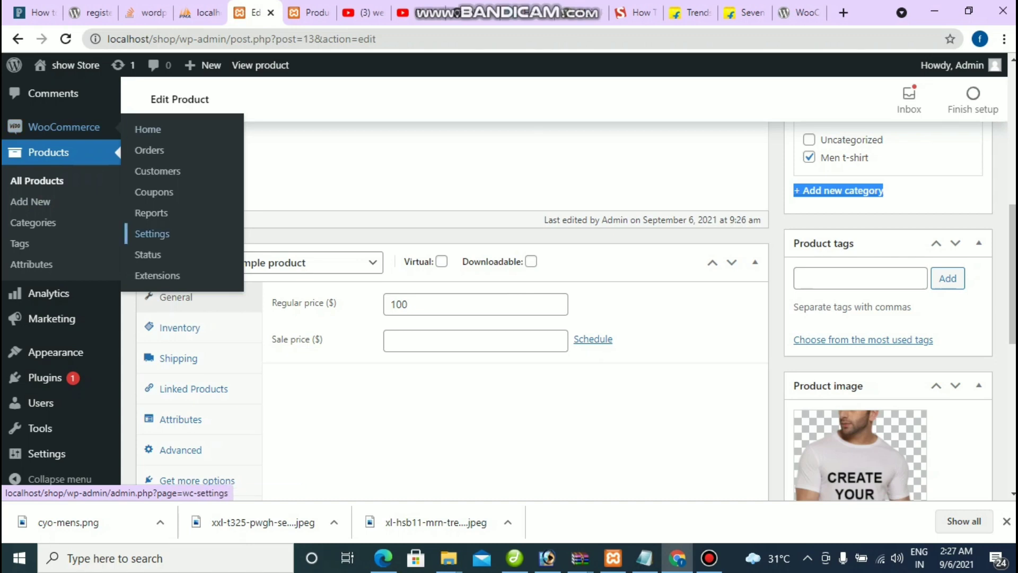
Step: Open WooCommerce General settings and open the Currency dropdown
click(151, 233)
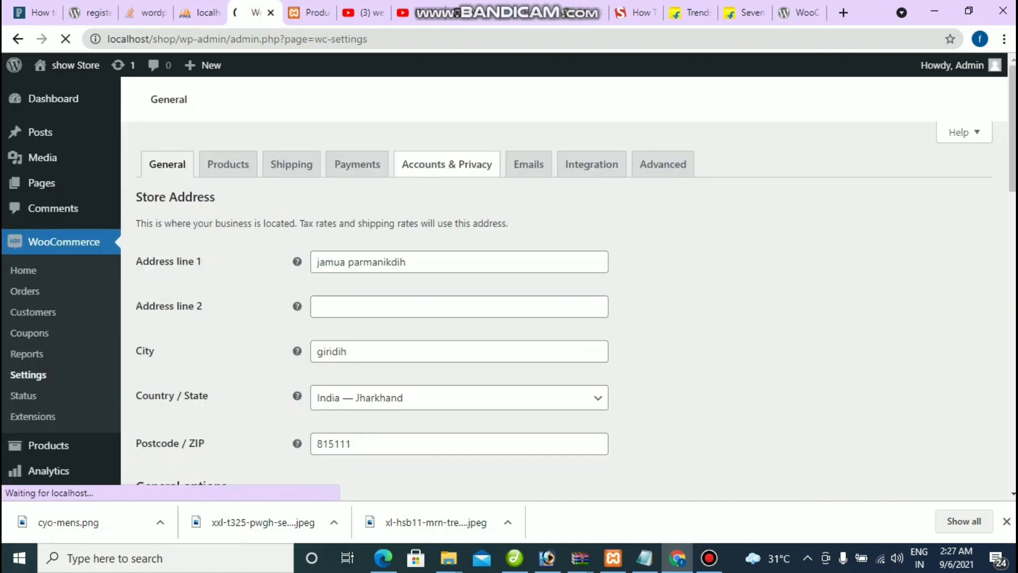
scroll(564, 287, down, 15)
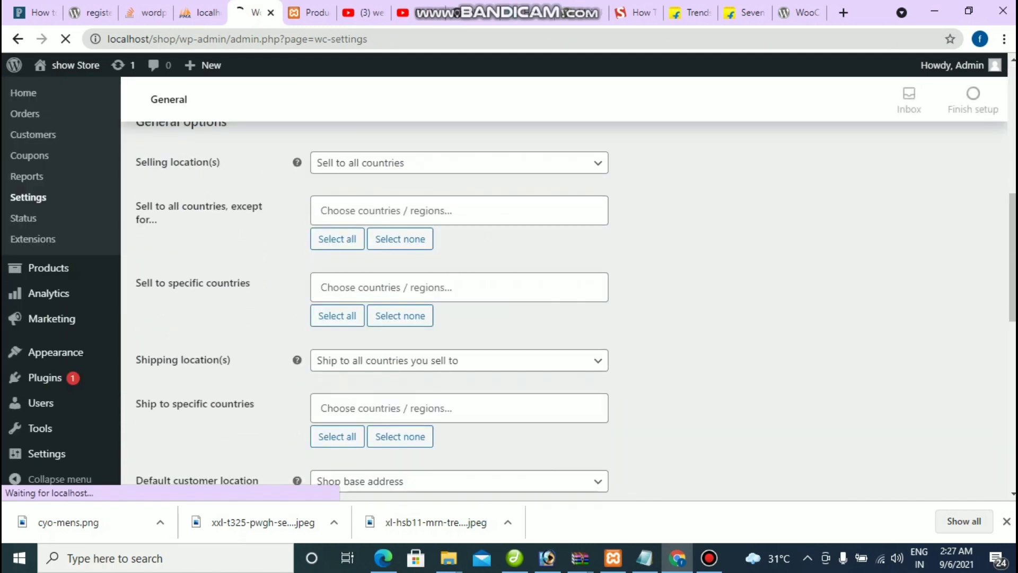
scroll(564, 287, down, 4)
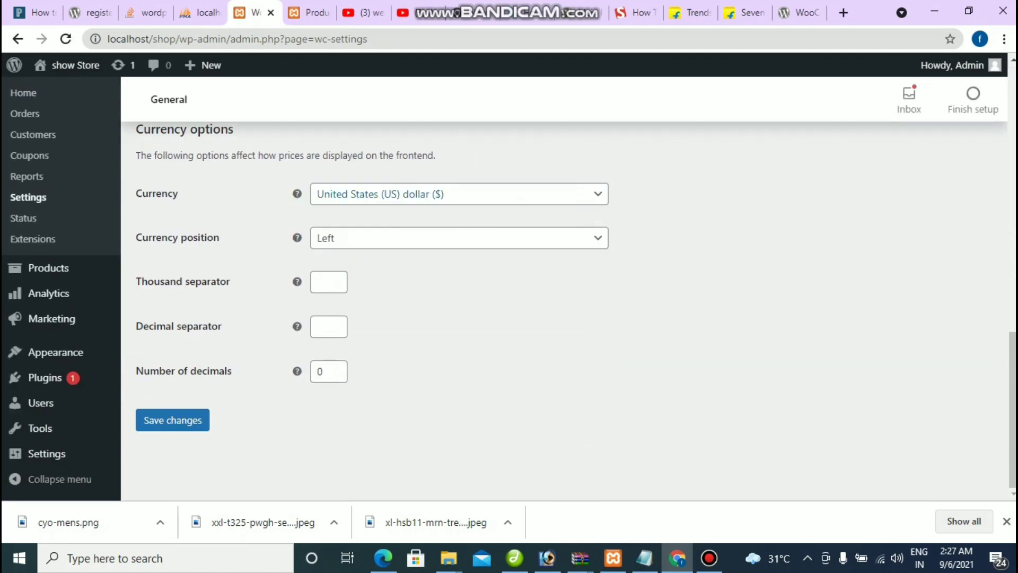
double_click(156, 193)
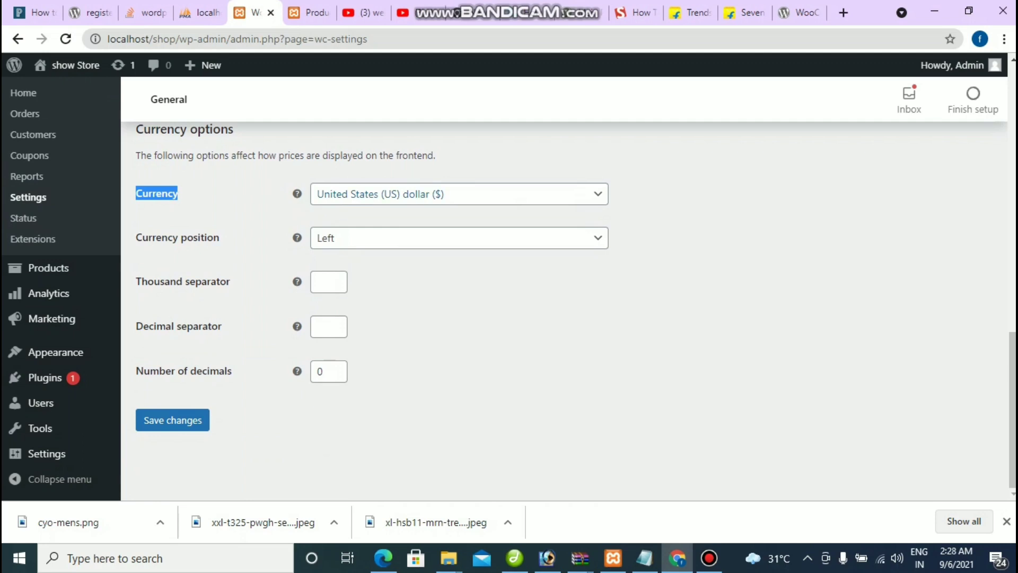
click(458, 194)
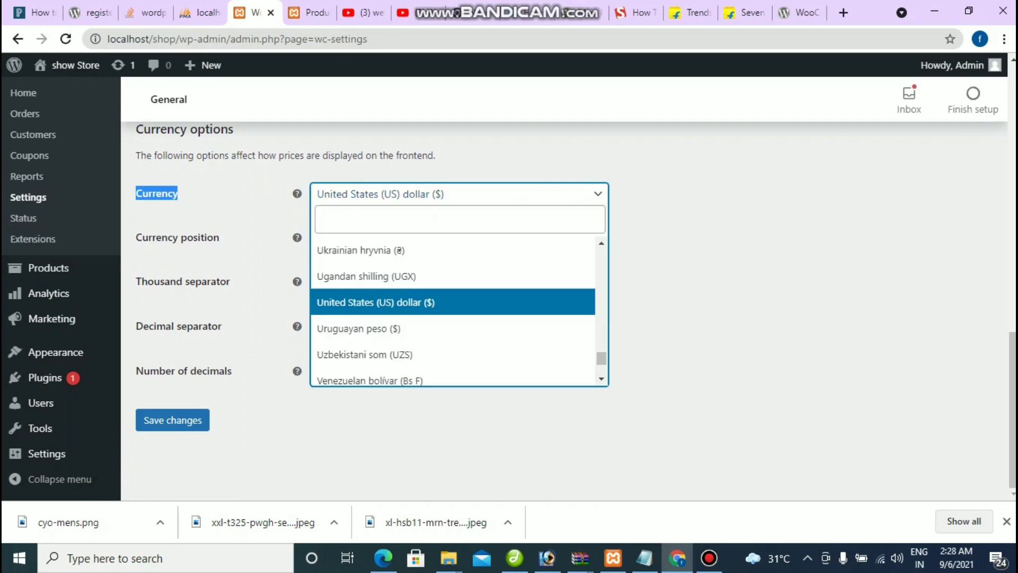
Step: Choose Indian rupee (₹) as the currency, save, and reload the shop page
key(Up)
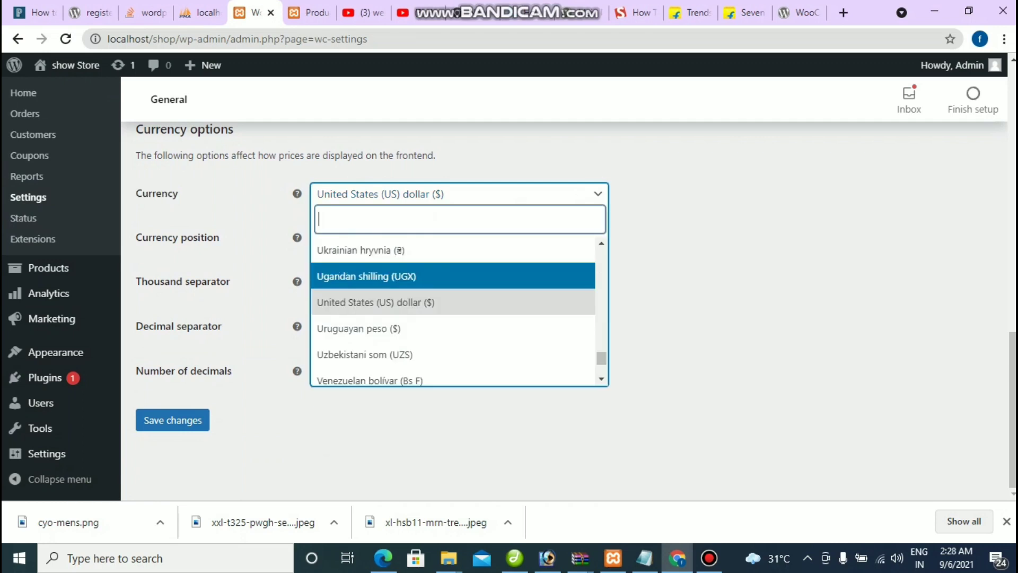
text(inr)
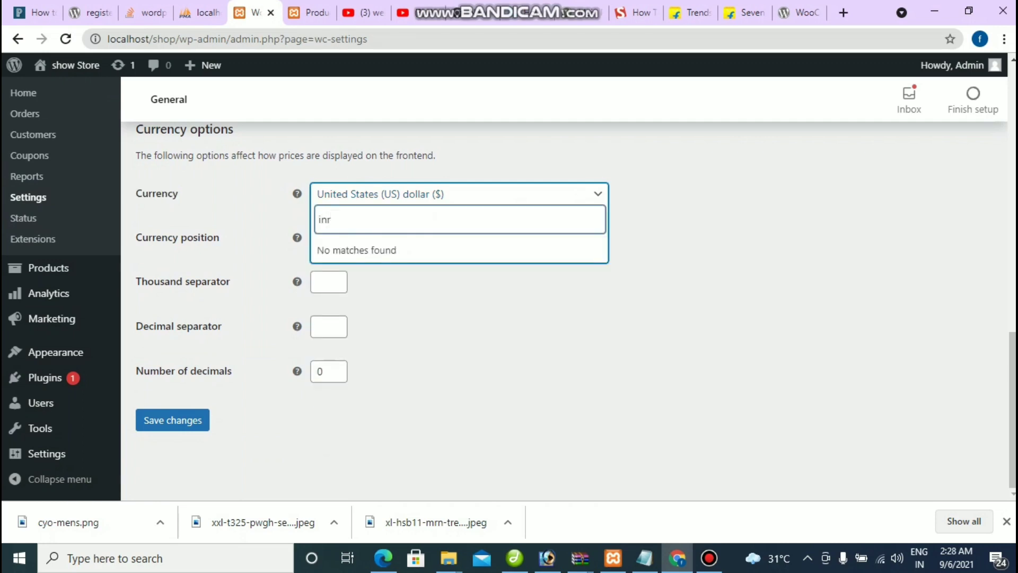
key(BackSpace)
key(BackSpace)
key(BackSpace)
text(india)
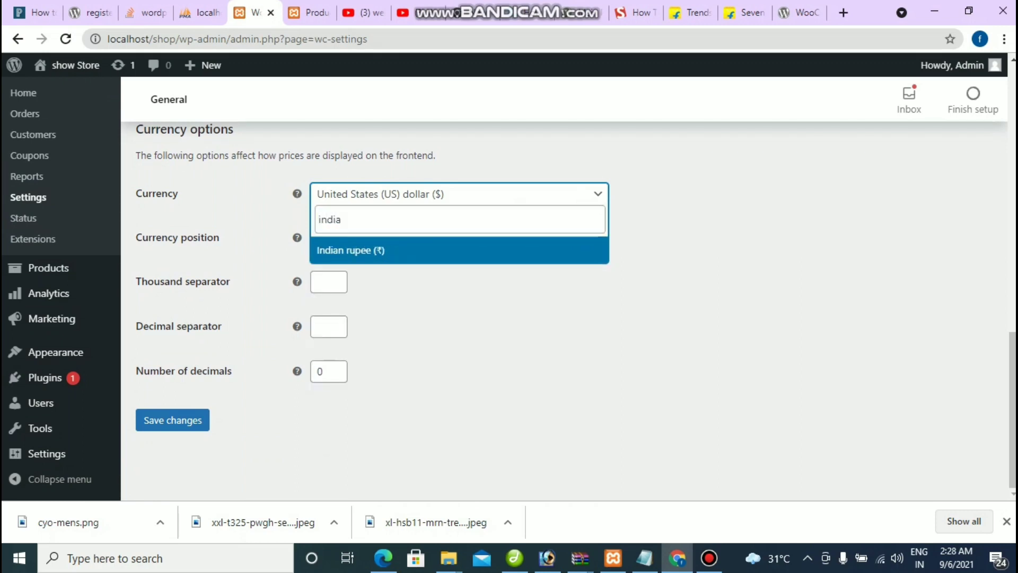
key(Return)
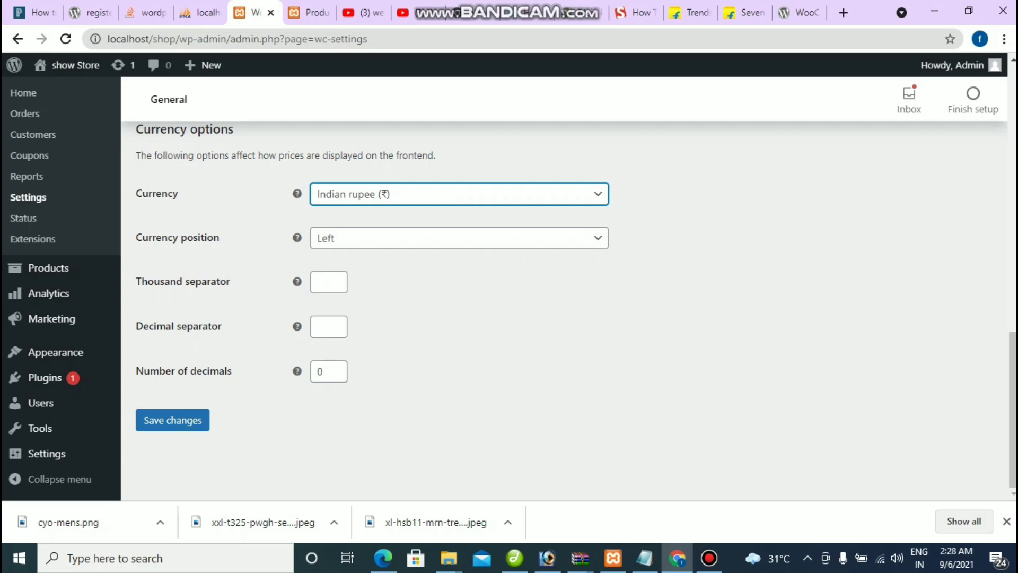
click(172, 420)
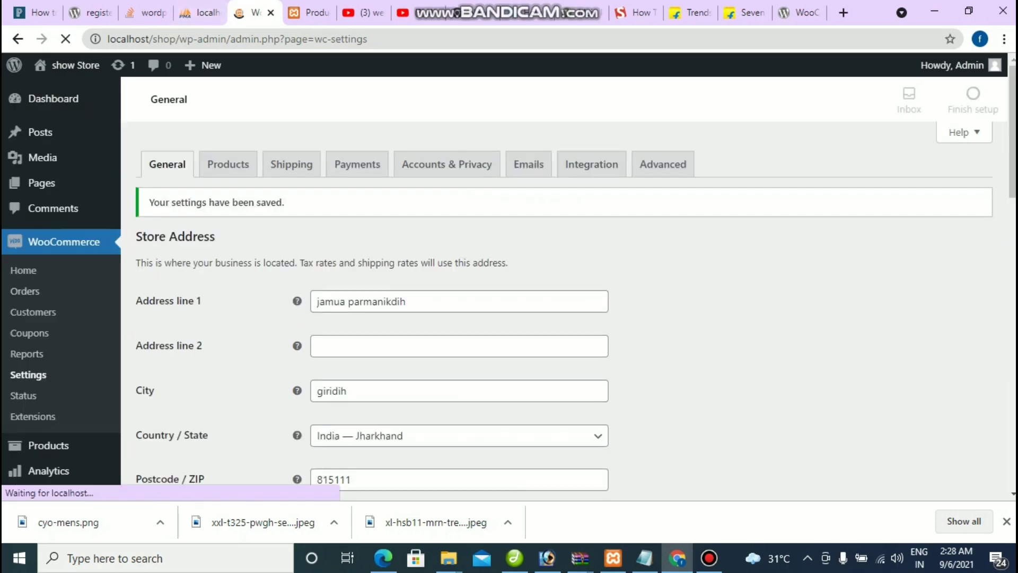
key(ctrl+Tab)
key(F5)
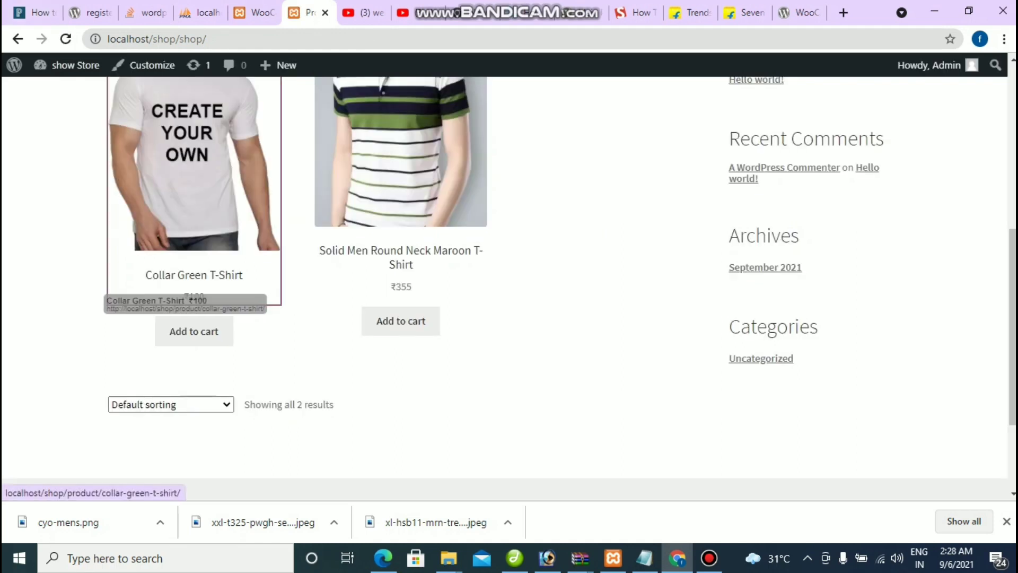
Step: Review the storefront header links from Home to Shop, then go back to General settings
scroll(401, 321, down, 1)
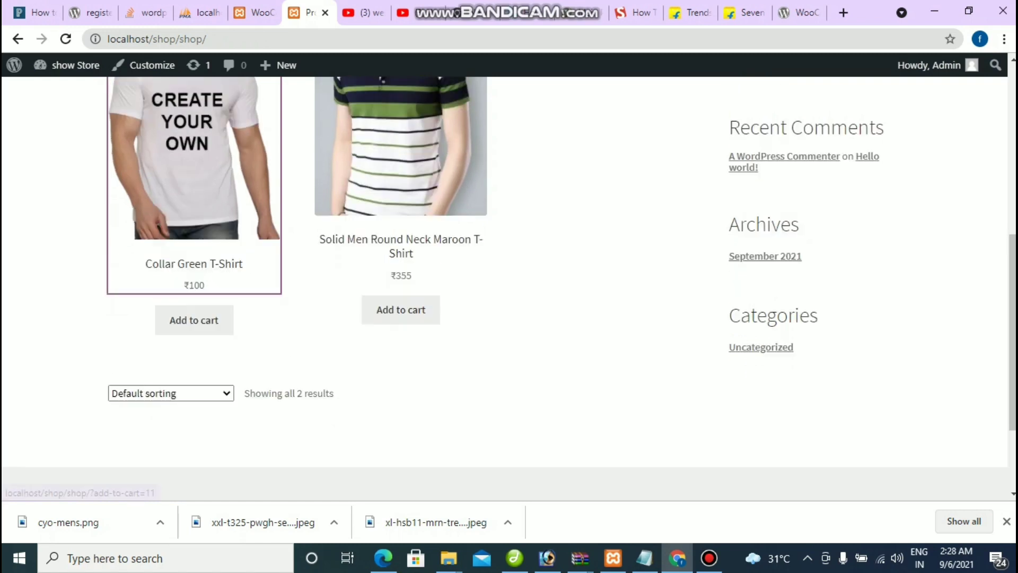
scroll(400, 320, up, 8)
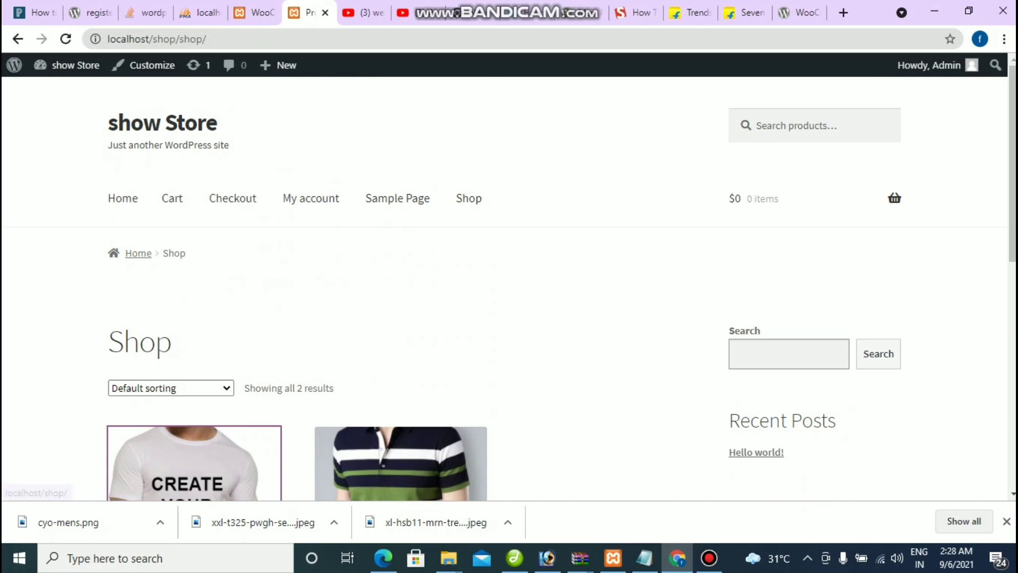
drag(106, 198, 468, 197)
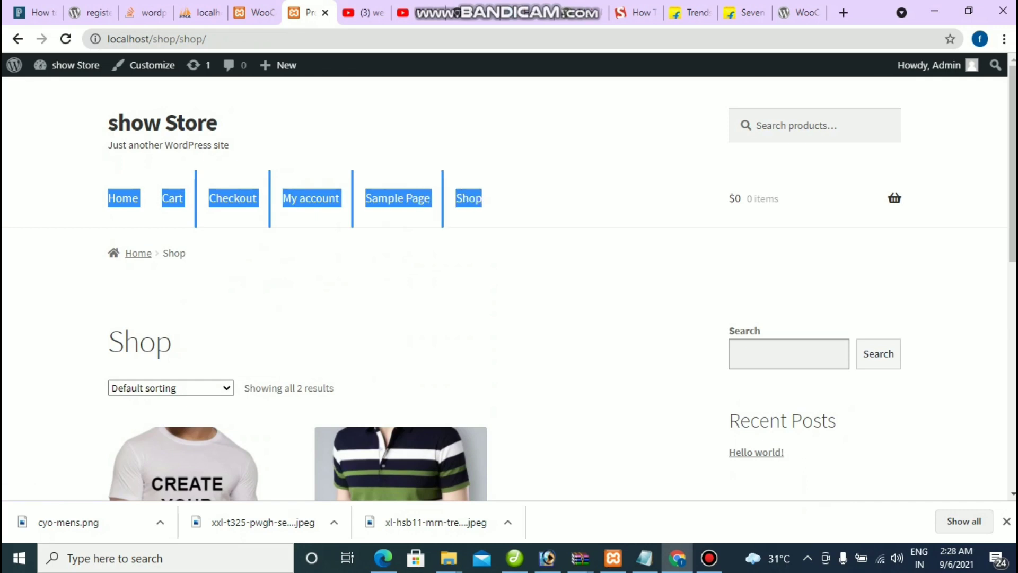
click(469, 198)
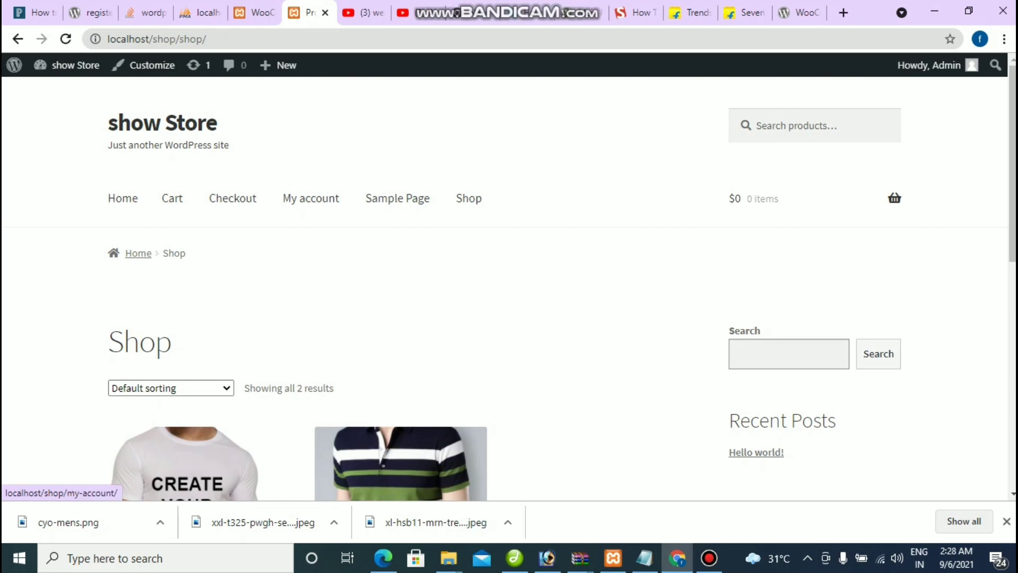
click(253, 12)
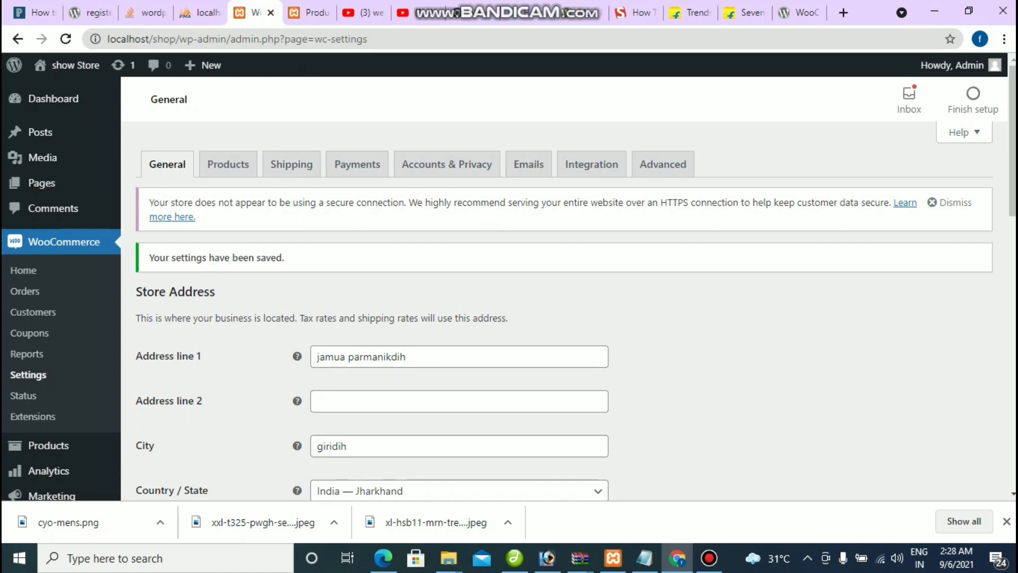
Step: Open the Appearance > Menus editor
scroll(53, 352, down, 5)
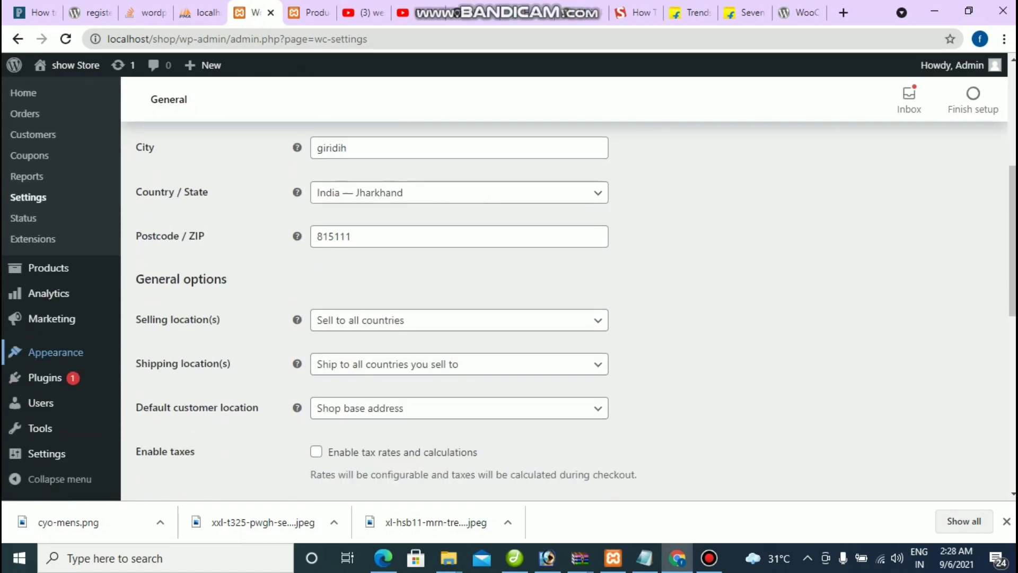
mouse_move(53, 352)
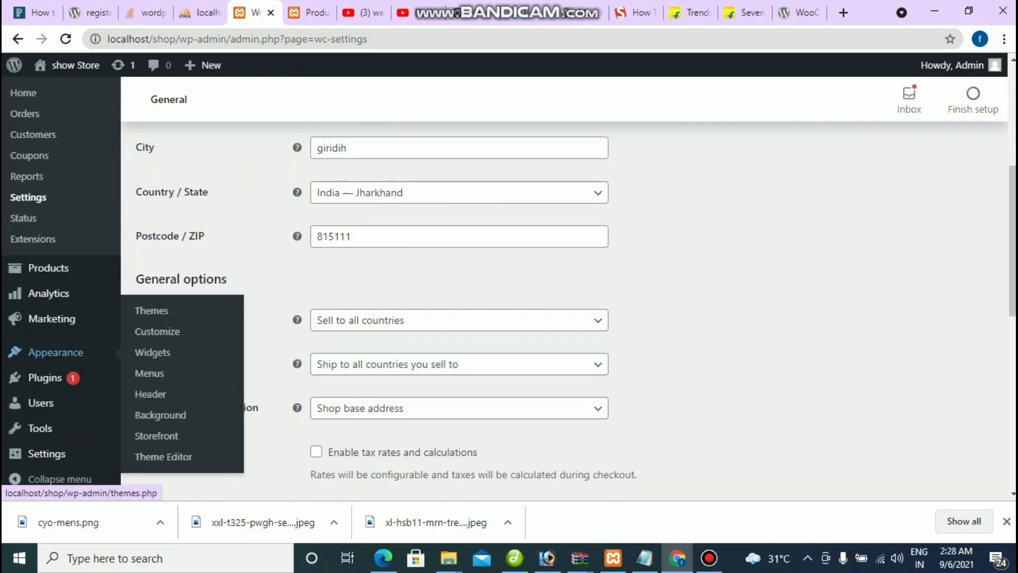
click(149, 372)
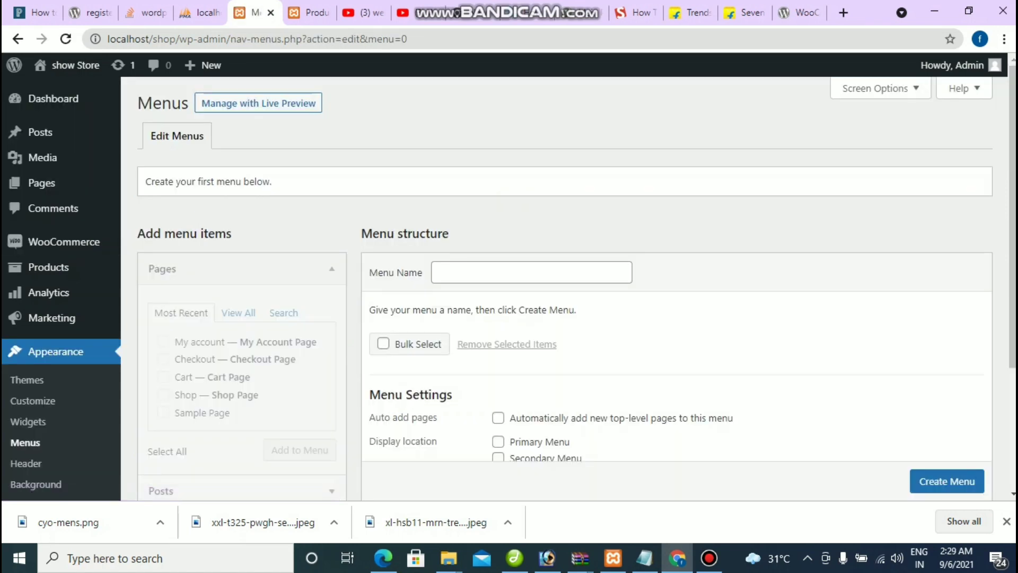
Step: Create a new menu named menu1 with the Primary Menu location ticked
scroll(565, 286, down, 1)
click(531, 198)
key(Down)
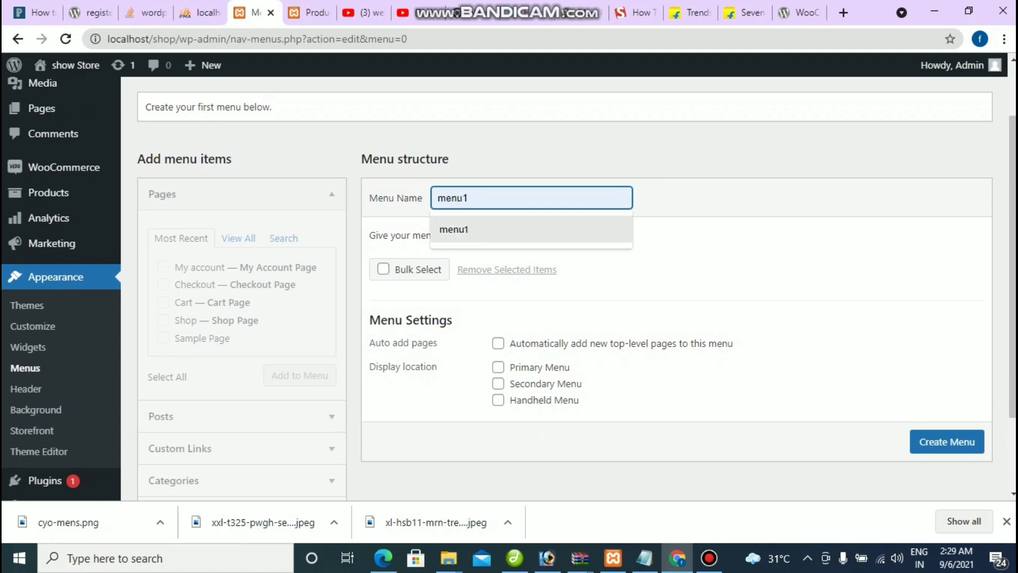
key(Up)
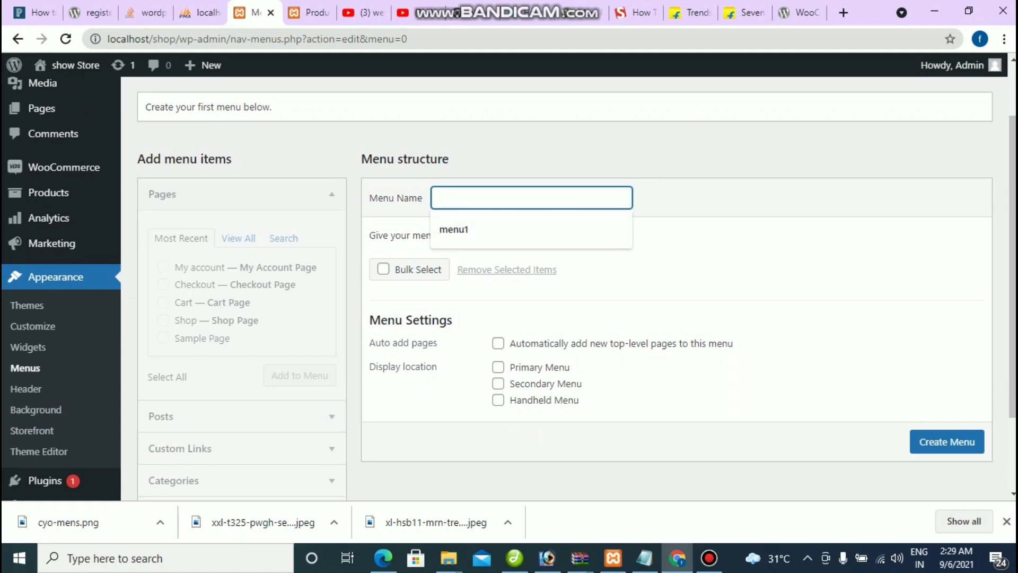
text(menu1)
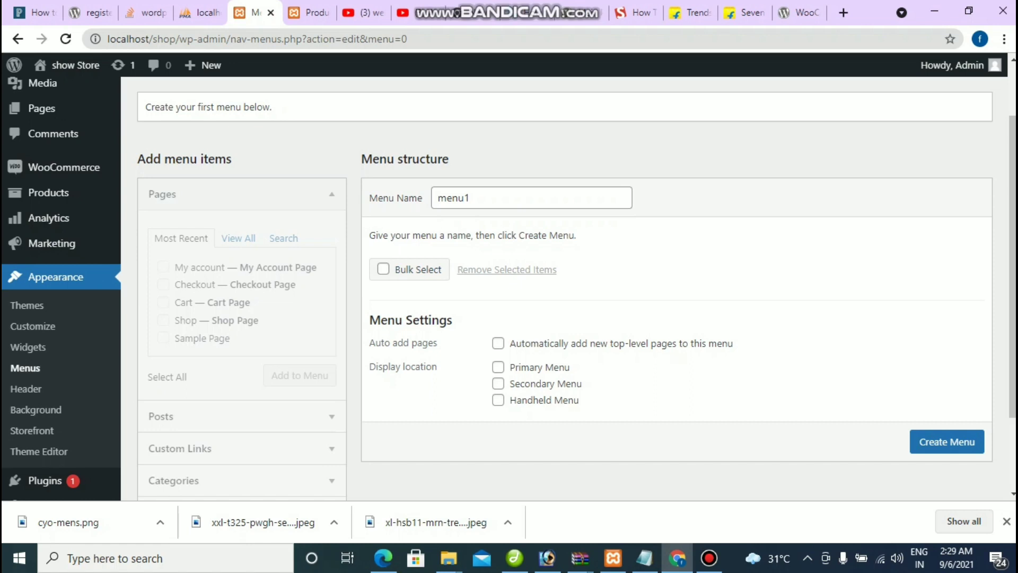
click(498, 367)
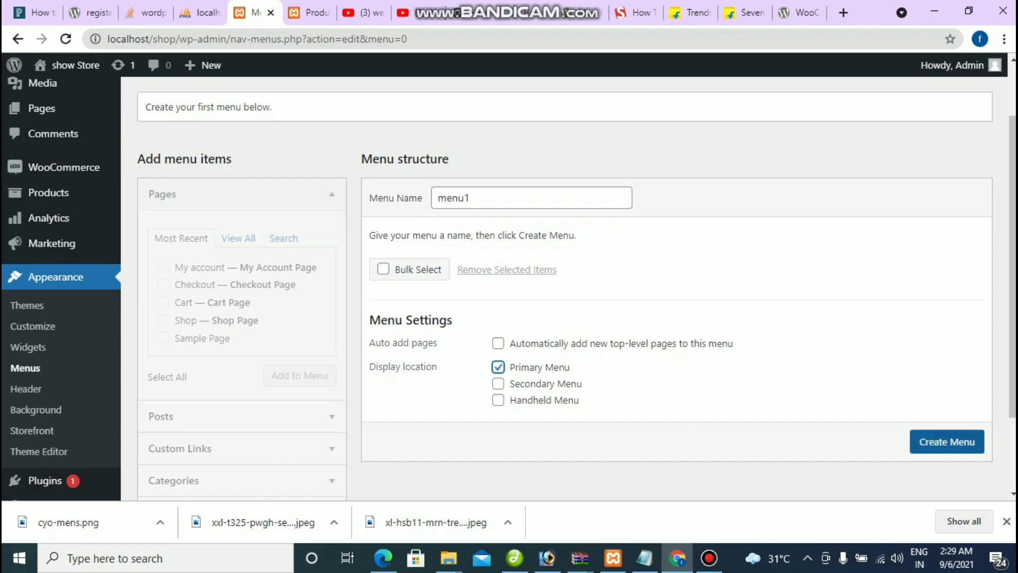
click(947, 441)
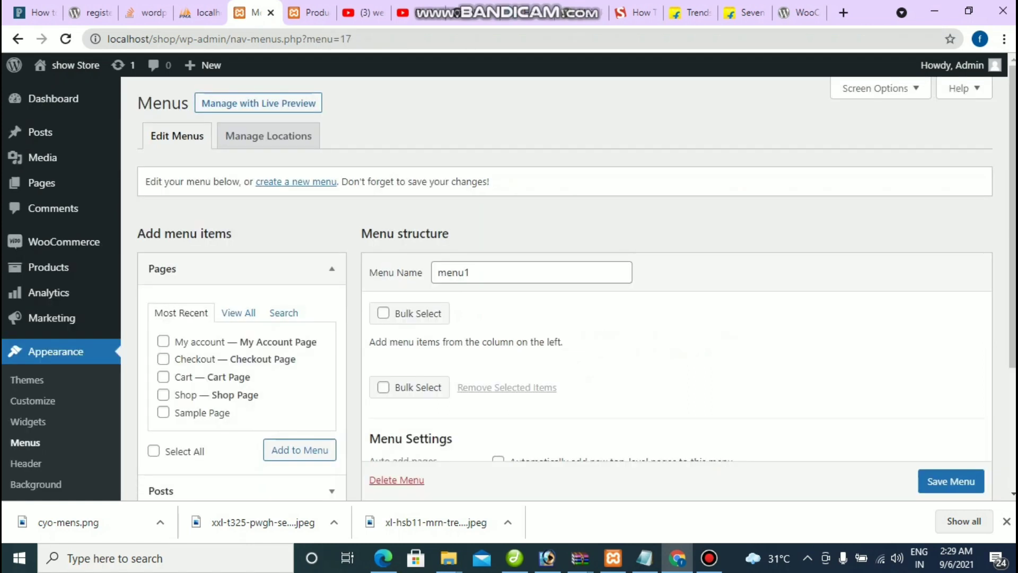
Step: Look over the empty menu1, then switch to the storefront Shop page
scroll(509, 286, down, 3)
scroll(509, 286, up, 1)
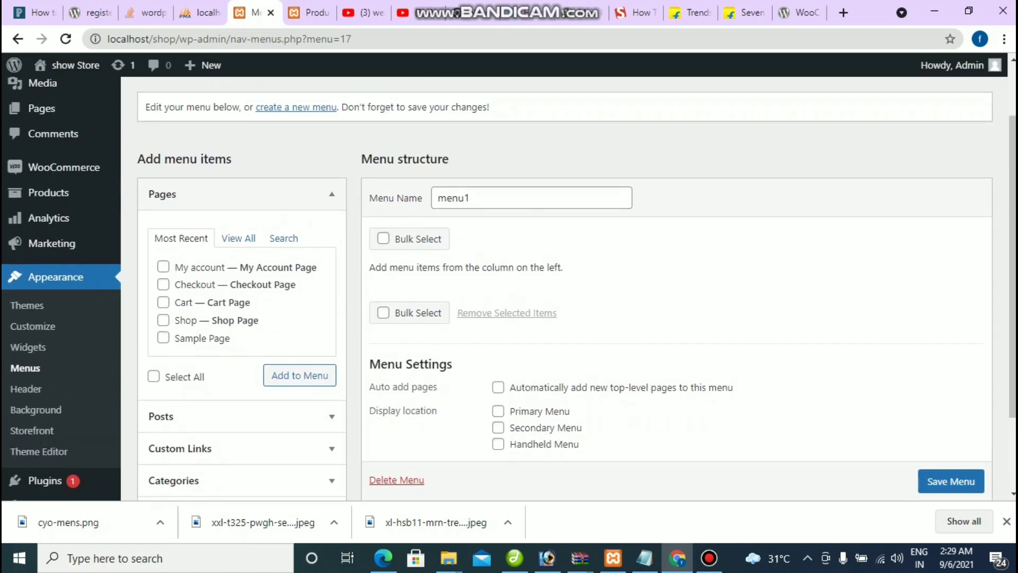
click(310, 12)
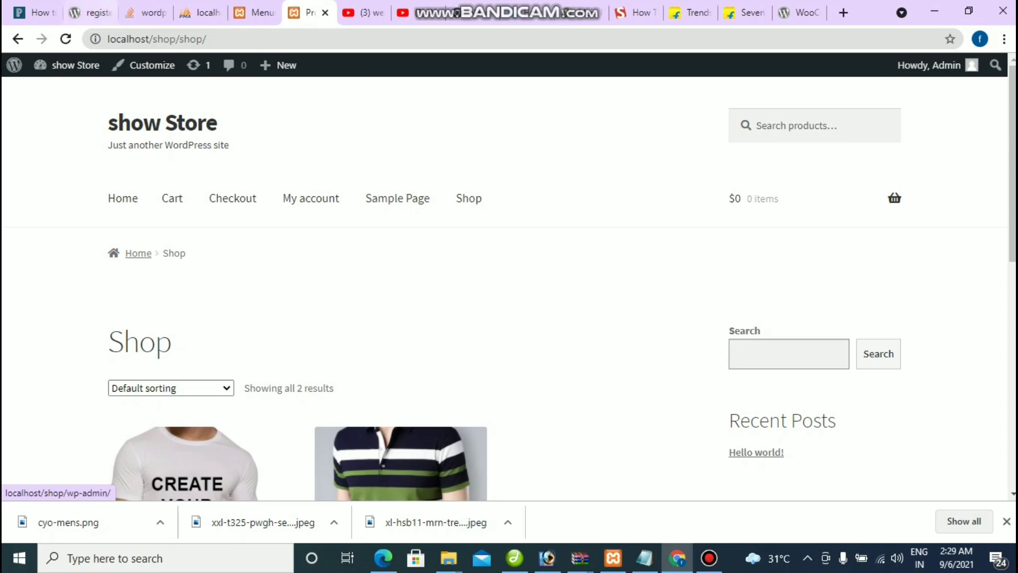
Step: Add the My account, Checkout, Cart and Shop pages to menu1
click(254, 12)
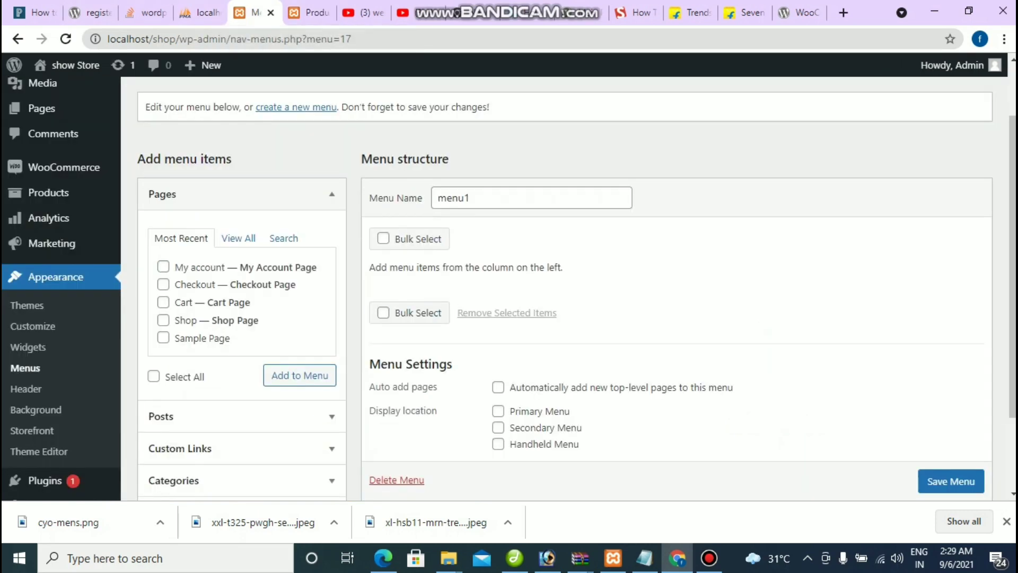
click(163, 266)
click(164, 284)
click(163, 302)
click(163, 319)
scroll(163, 320, down, 2)
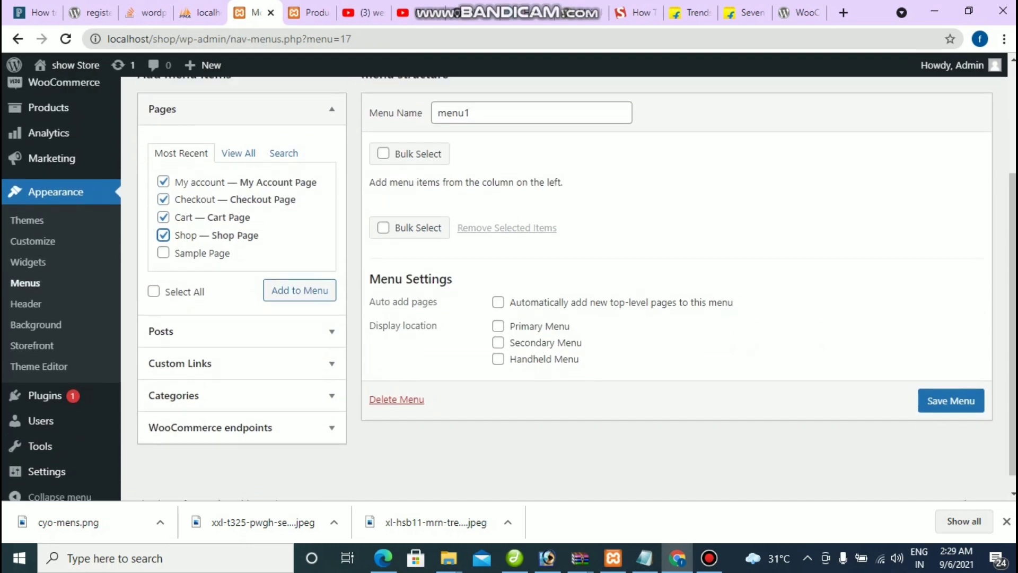
scroll(564, 286, up, 1)
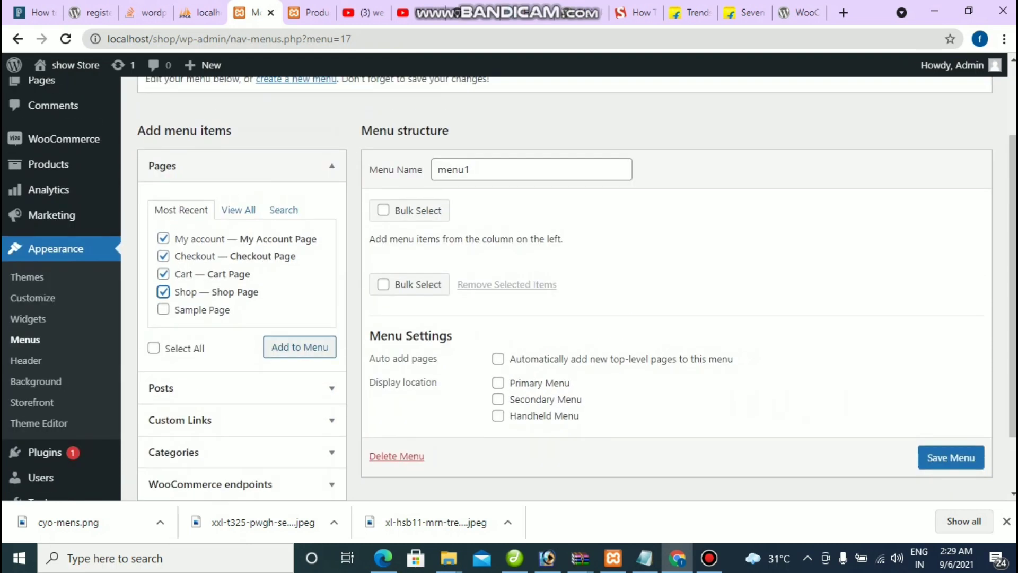
click(299, 347)
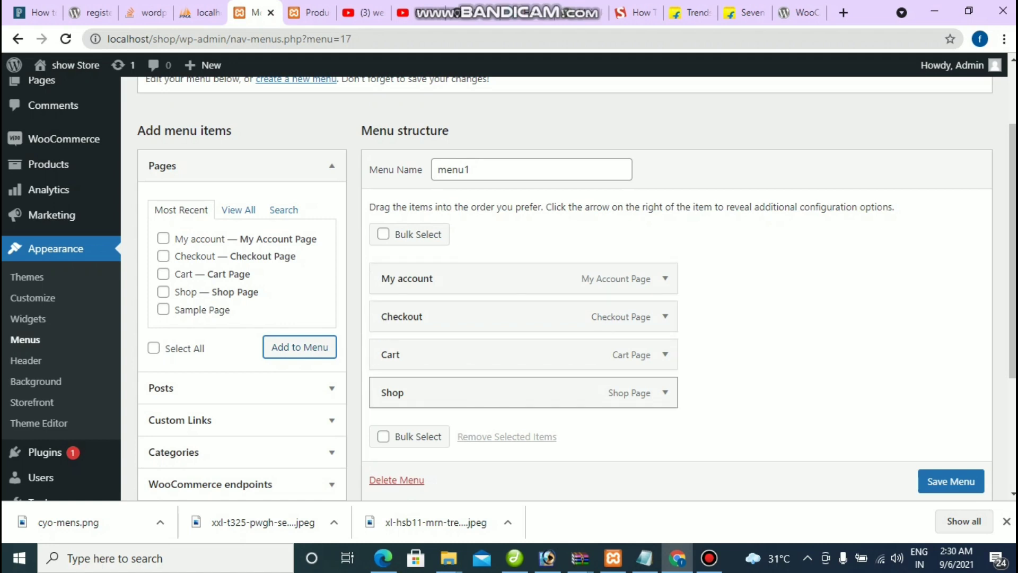
Step: Drag the menu items into the order Shop, Cart, My account, Checkout
scroll(523, 354, down, 3)
scroll(522, 297, up, 2)
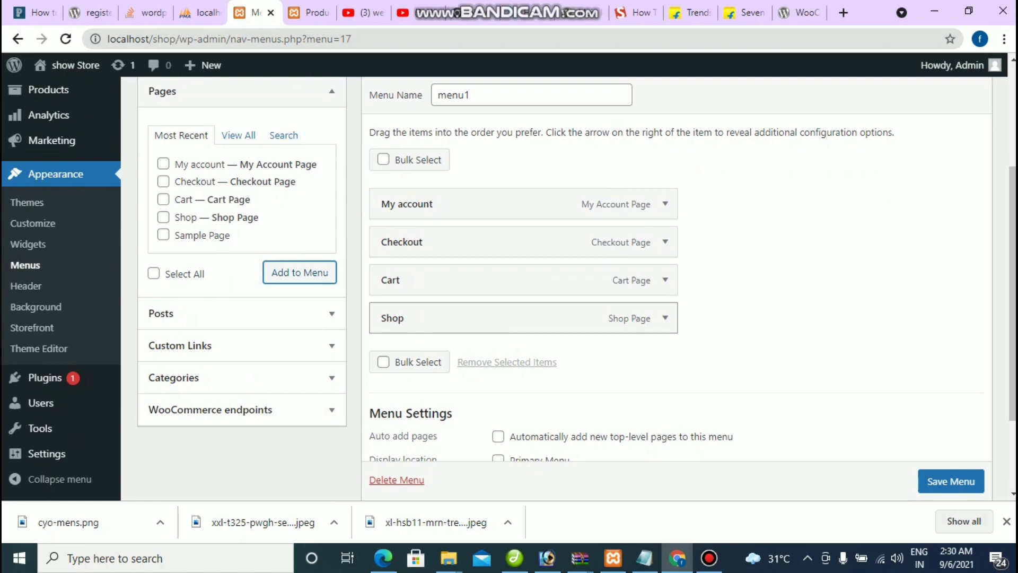
drag(477, 318, 477, 204)
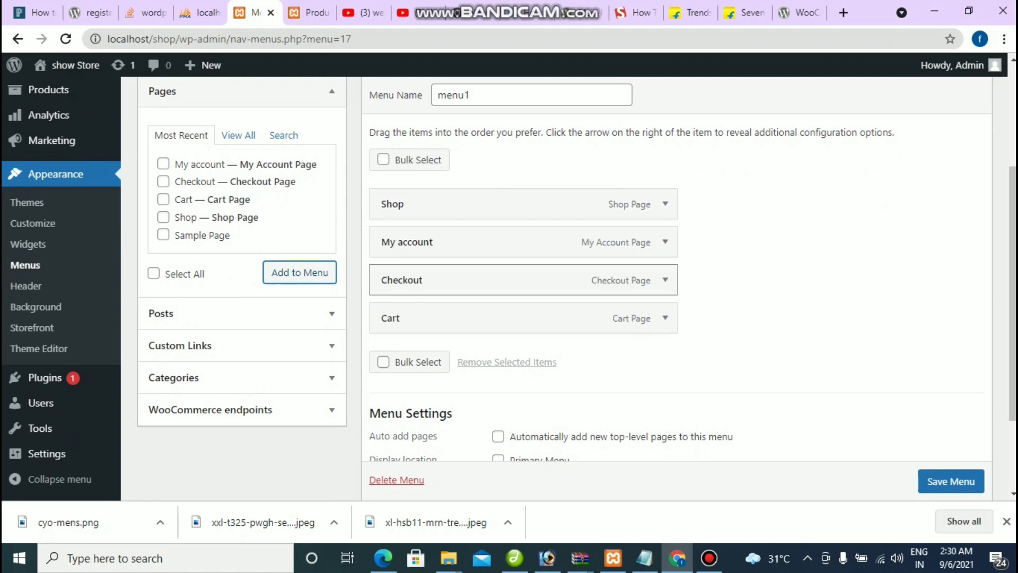
drag(477, 317, 477, 236)
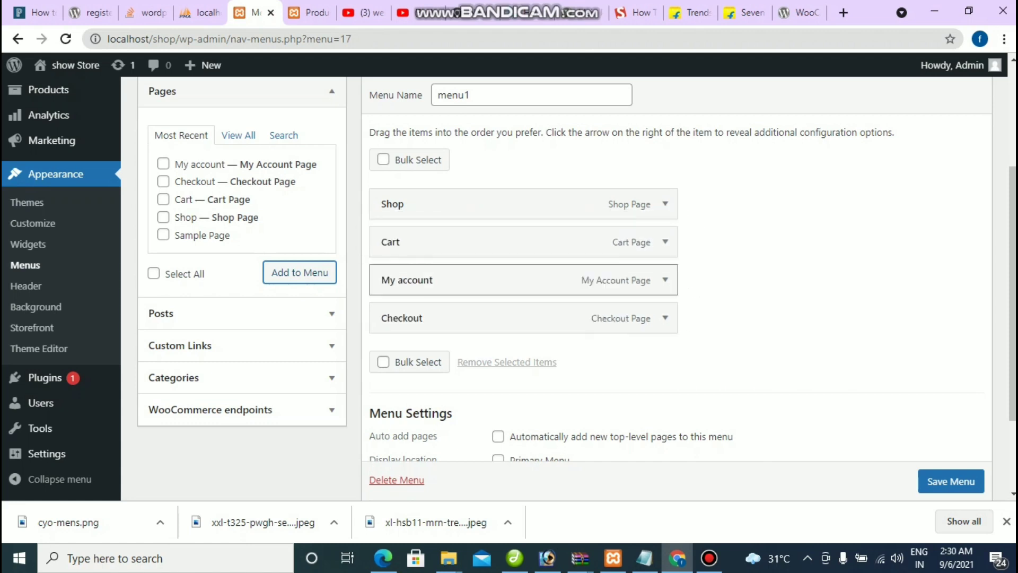
drag(477, 318, 424, 353)
drag(424, 318, 447, 317)
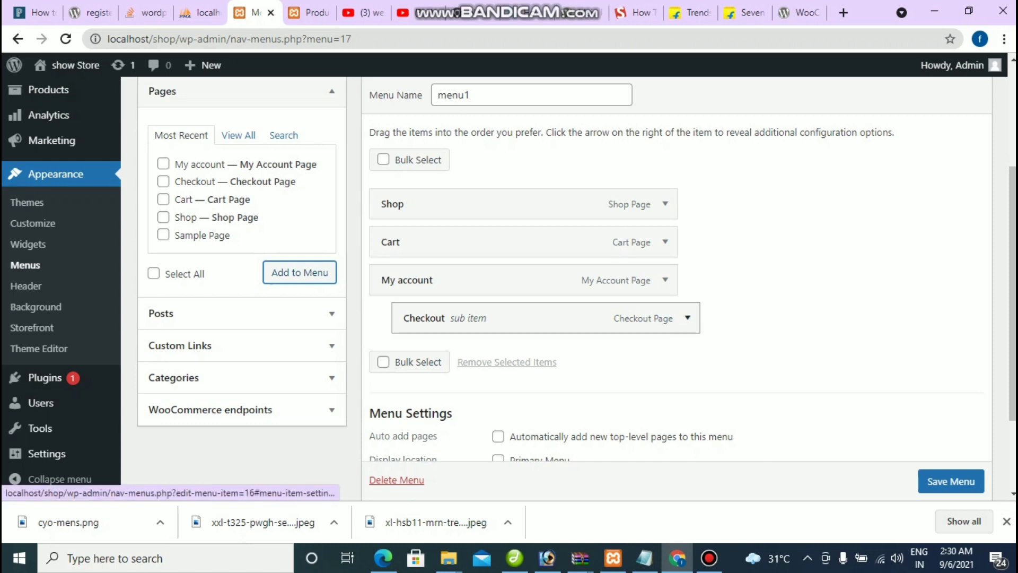
Step: Move Checkout out from under My account to the top level and save menu1
click(687, 318)
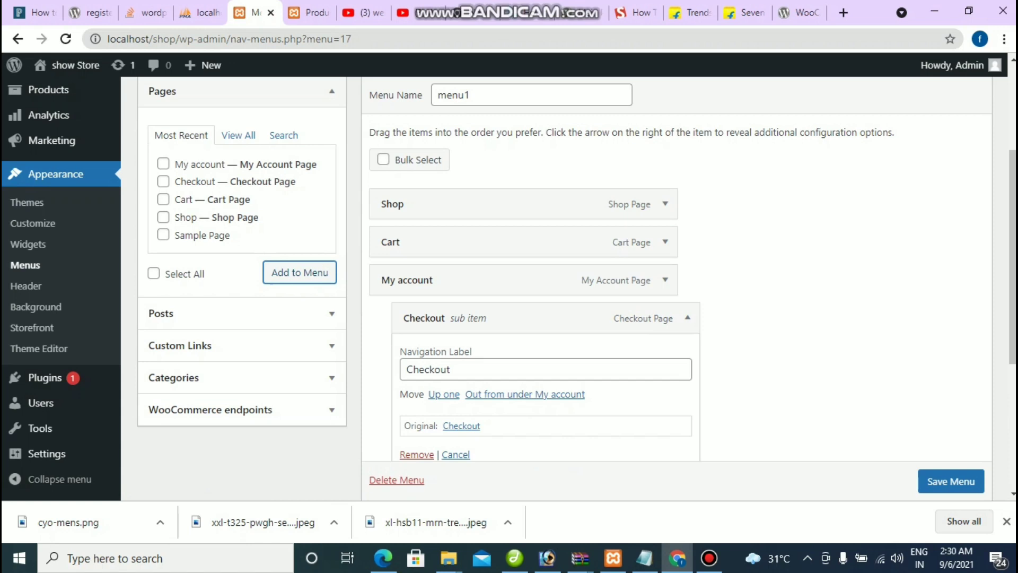
click(525, 394)
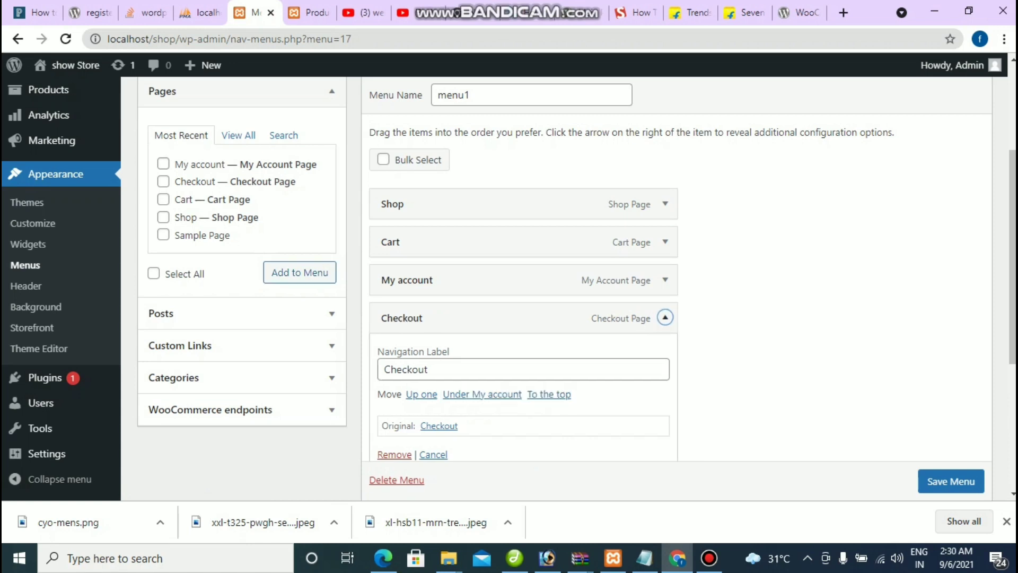
scroll(509, 281, down, 3)
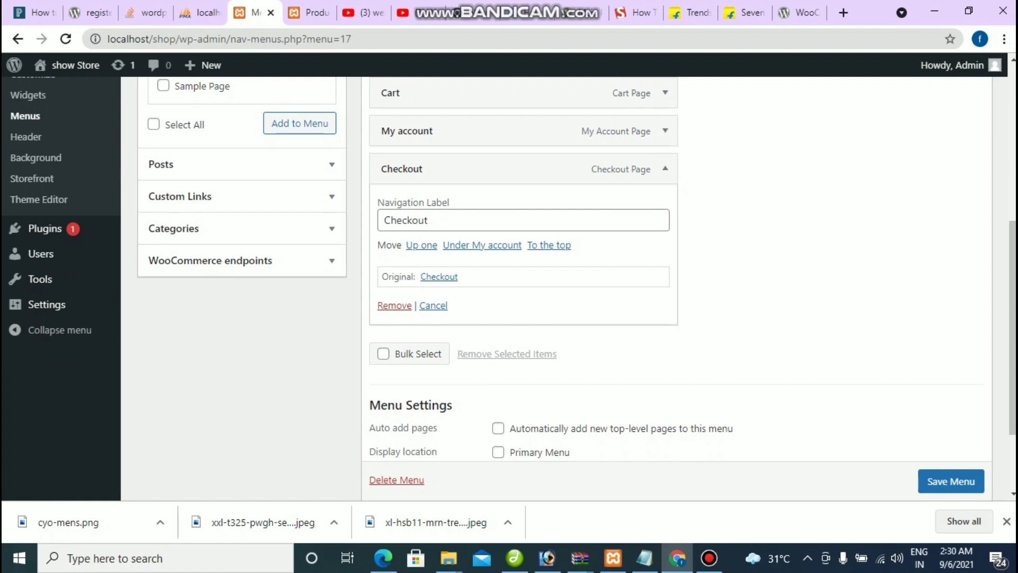
click(433, 305)
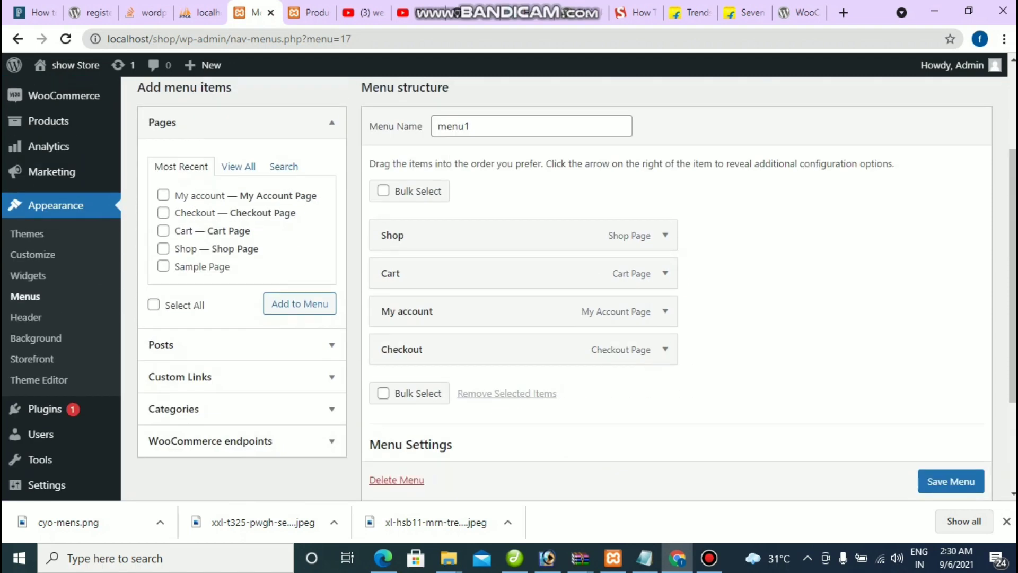
scroll(951, 481, down, 1)
click(951, 481)
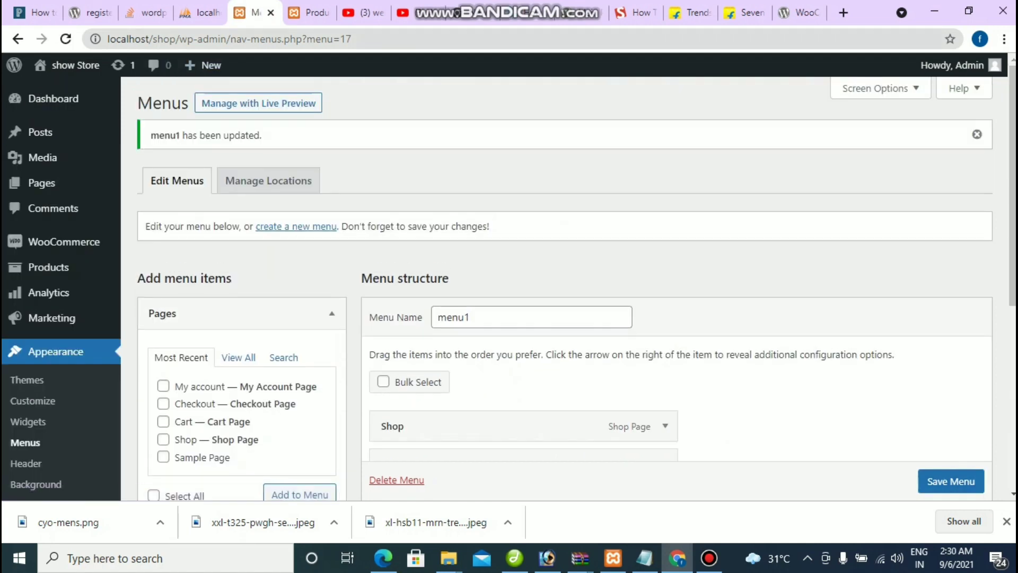
Step: Reload the storefront to check whether menu1 shows in the header
key(ctrl+Tab)
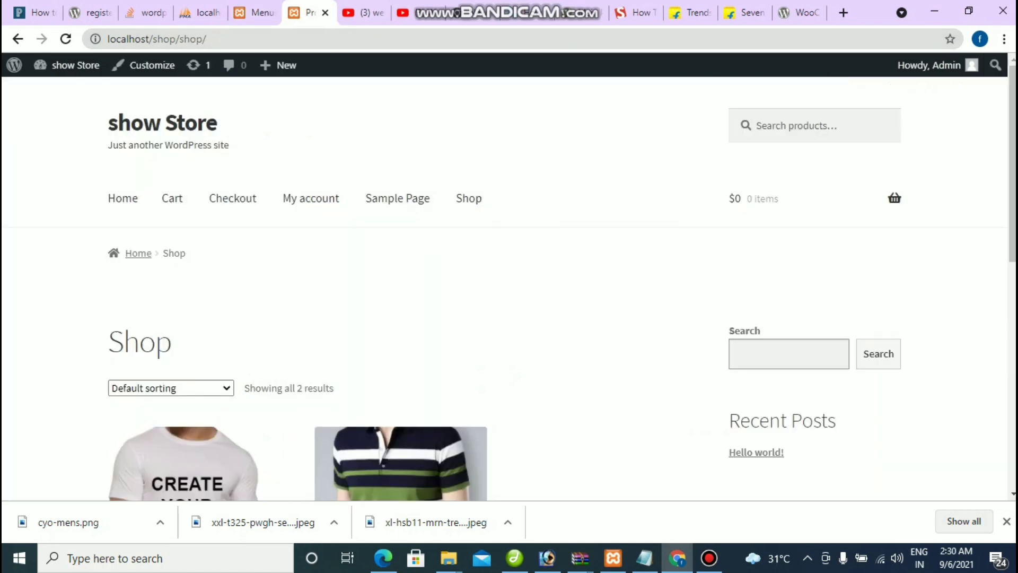
key(F5)
key(ctrl+shift+Tab)
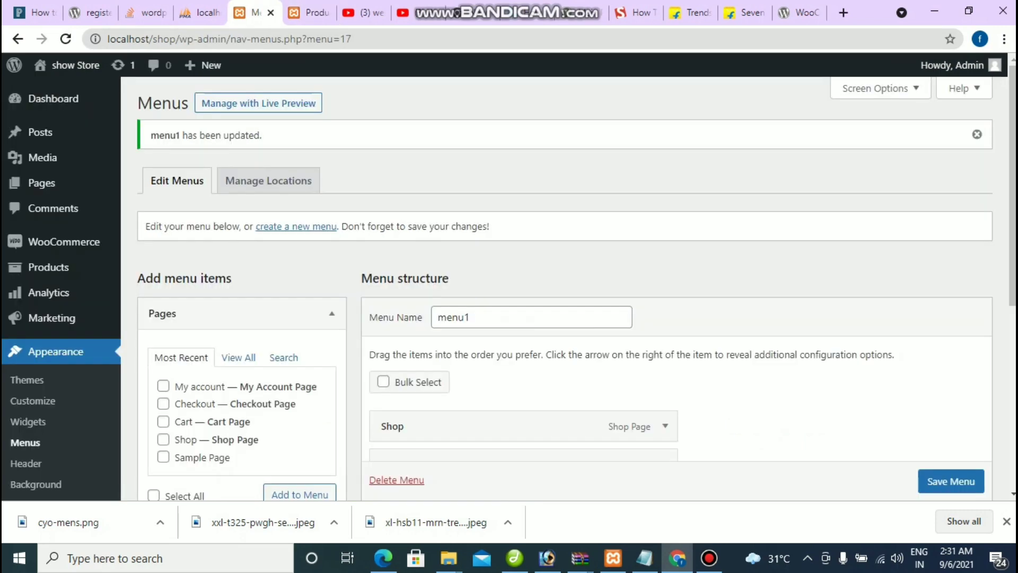
Step: Assign menu1 to the Primary Menu location, save it, and reload the storefront
scroll(562, 286, down, 3)
scroll(562, 287, down, 1)
scroll(576, 284, down, 1)
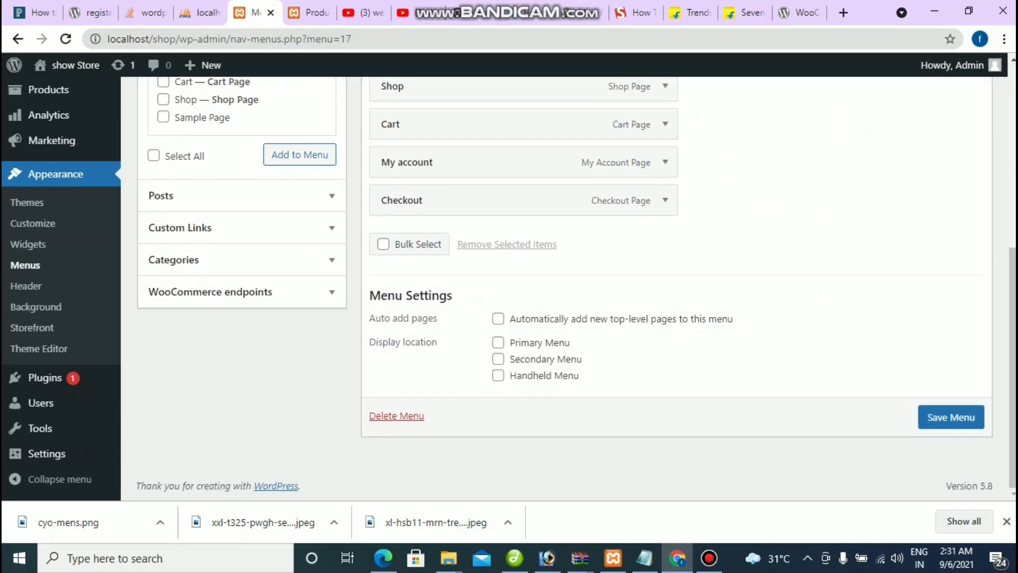
click(498, 342)
click(950, 417)
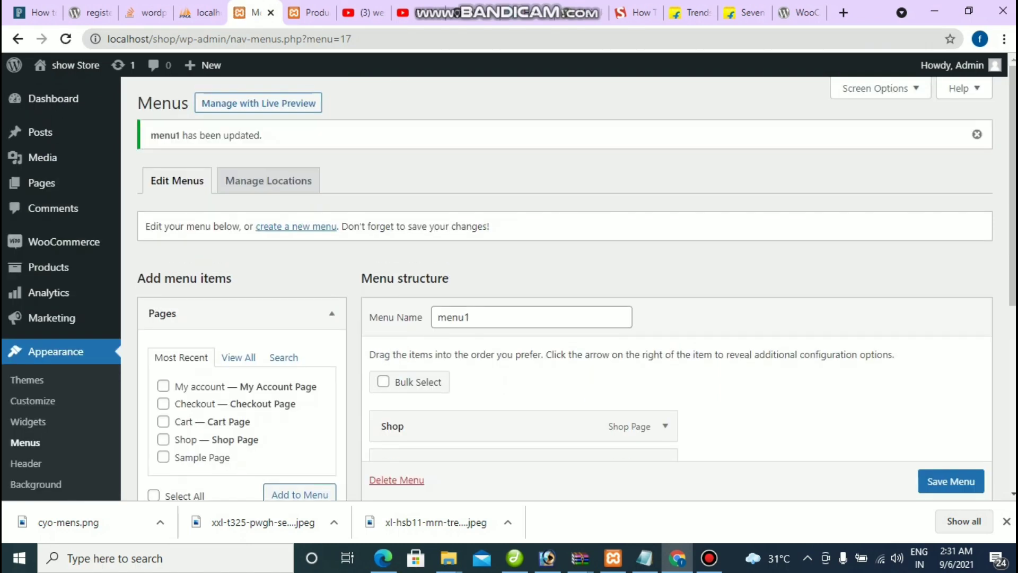
key(ctrl+Tab)
key(F5)
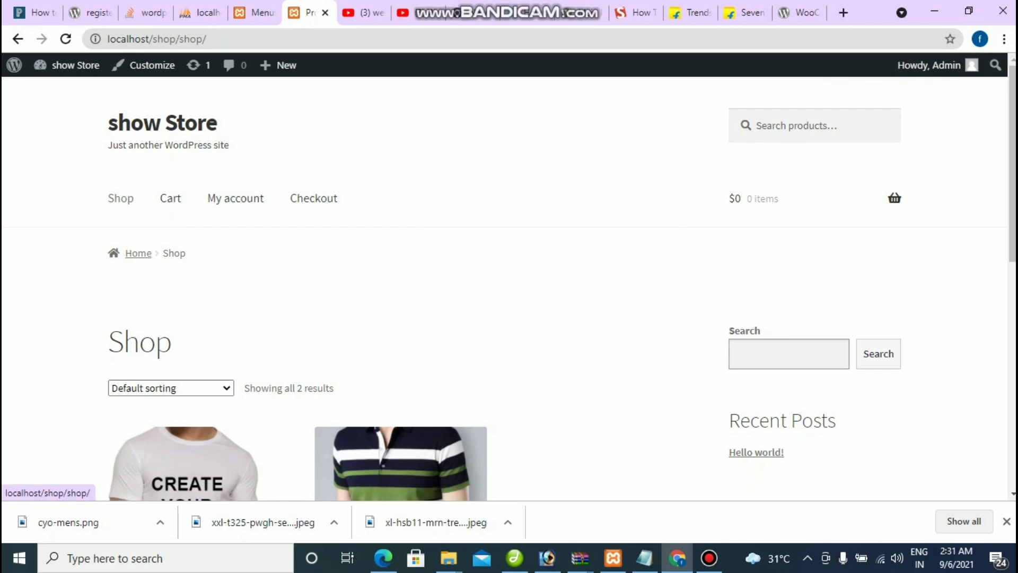
Step: Scroll through the three listed T-shirts, then pause the Bandicam recording
scroll(313, 197, down, 3)
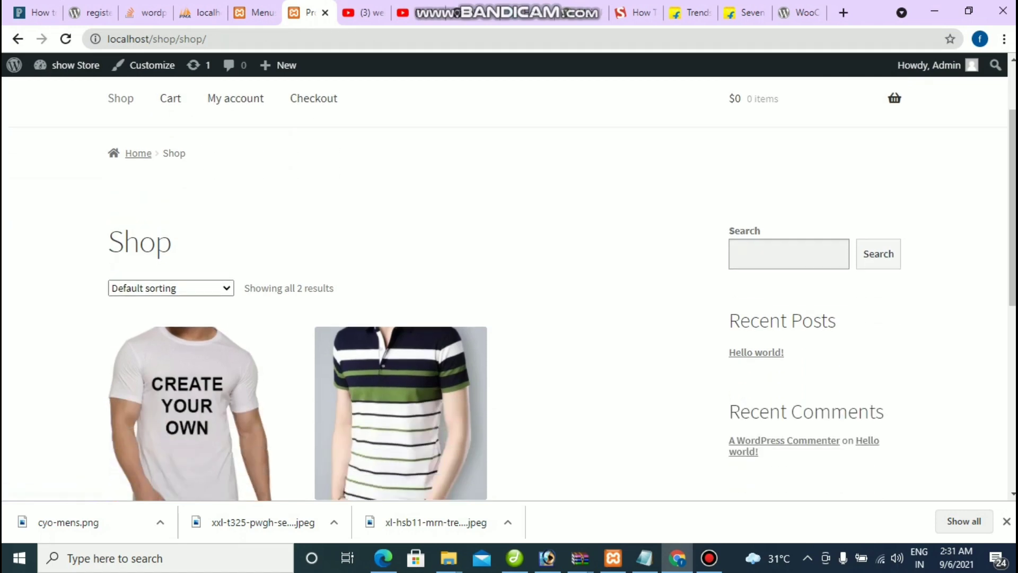
scroll(313, 197, up, 3)
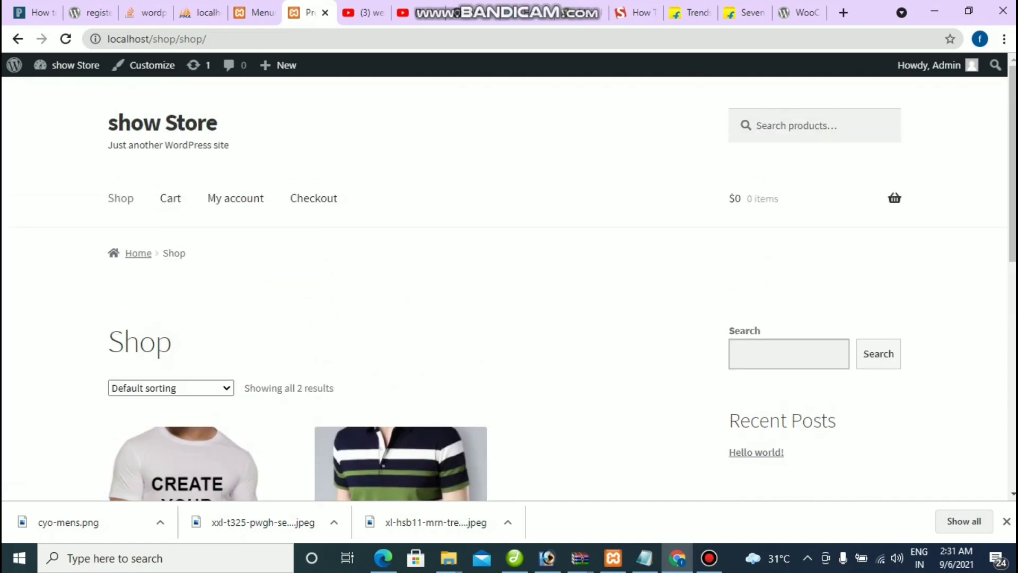
scroll(313, 198, down, 6)
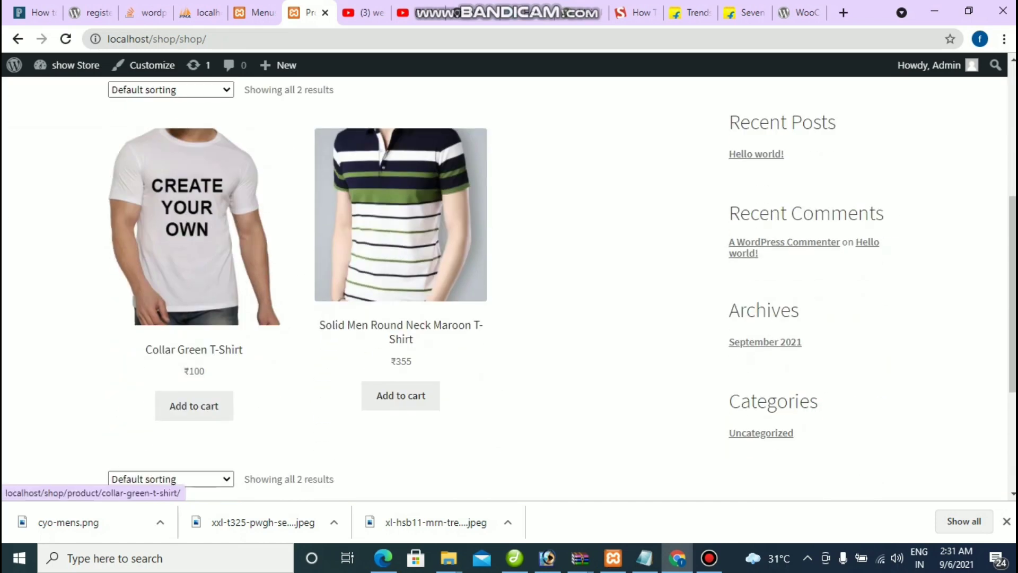
scroll(401, 212, up, 3)
scroll(400, 212, down, 3)
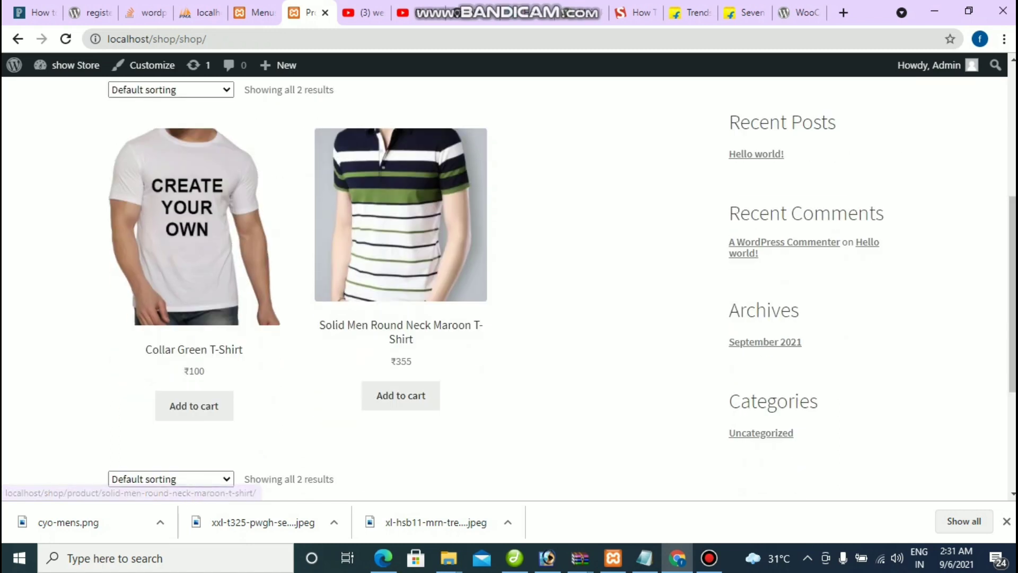
scroll(509, 287, up, 6)
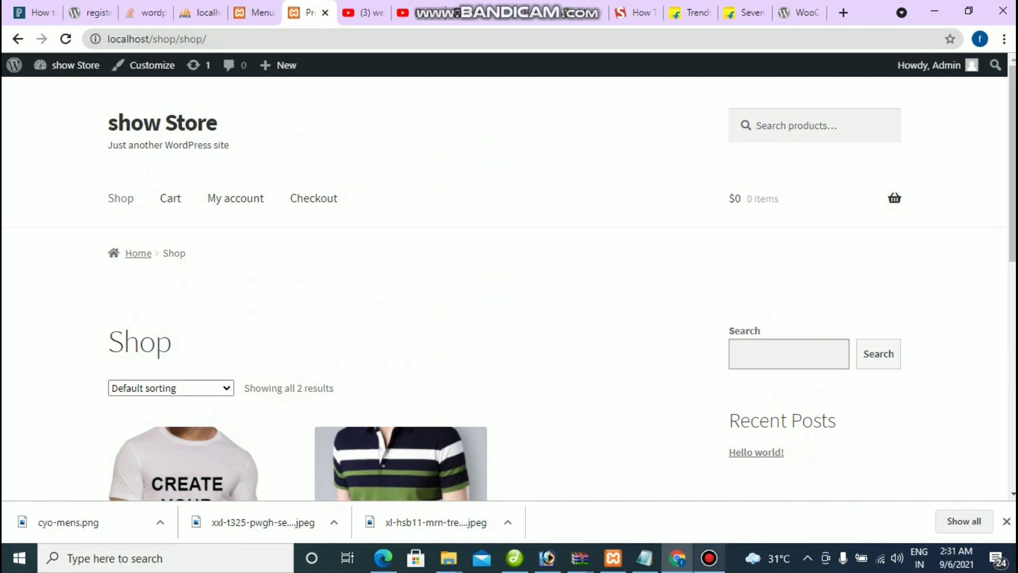
click(710, 558)
click(674, 175)
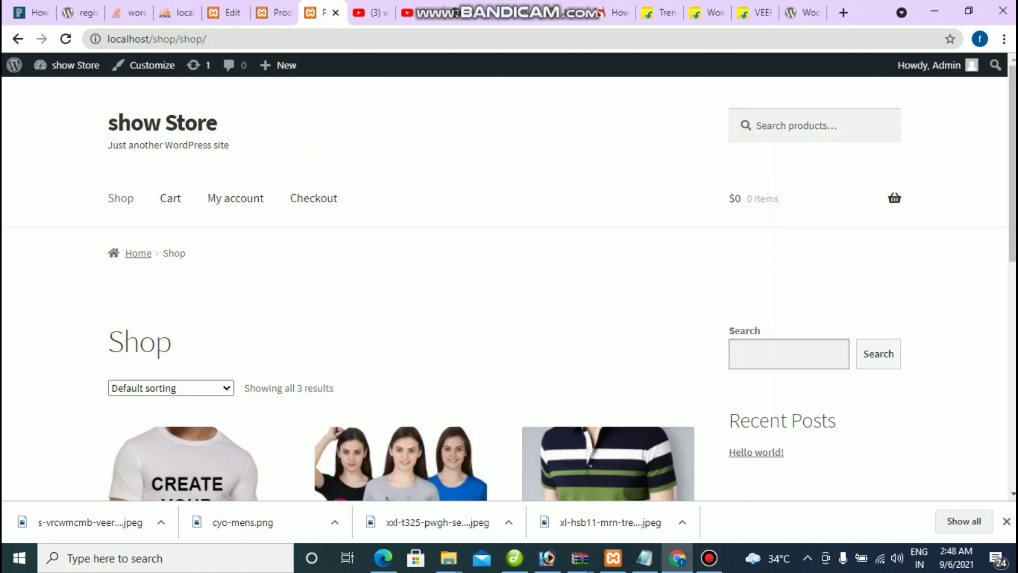
scroll(509, 287, down, 7)
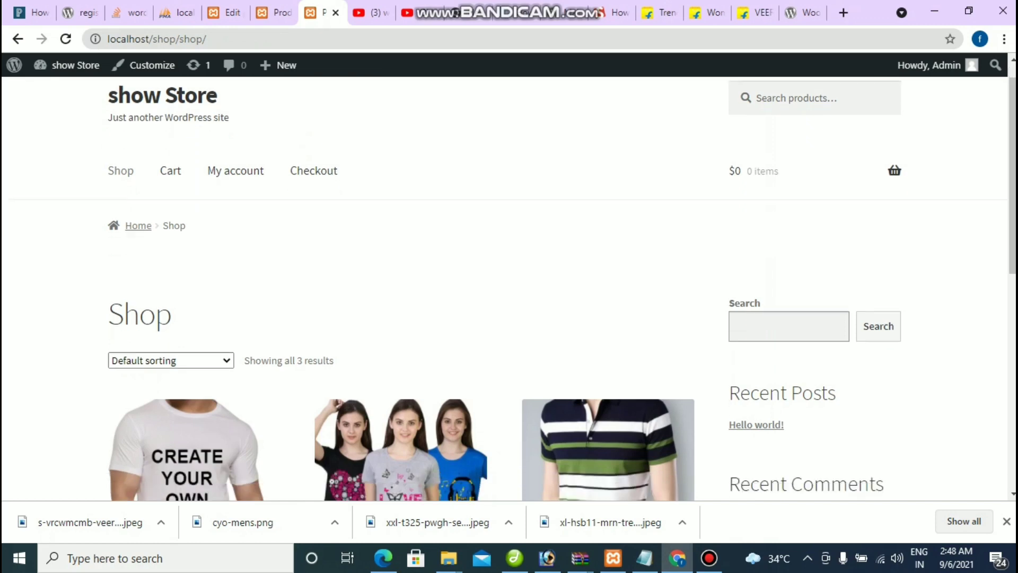
scroll(509, 286, up, 5)
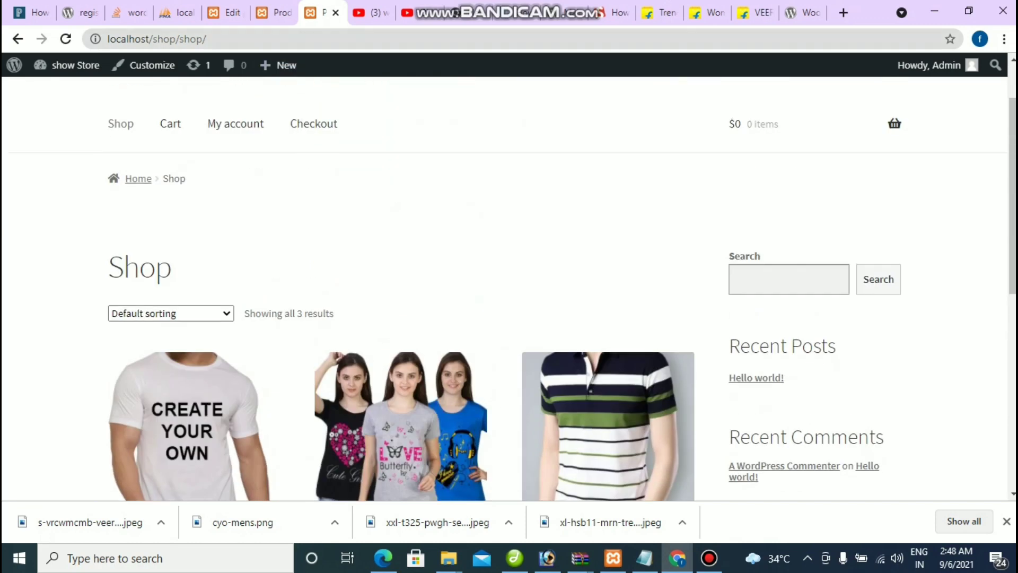
key(ctrl+shift+Tab)
key(ctrl+shift+Tab)
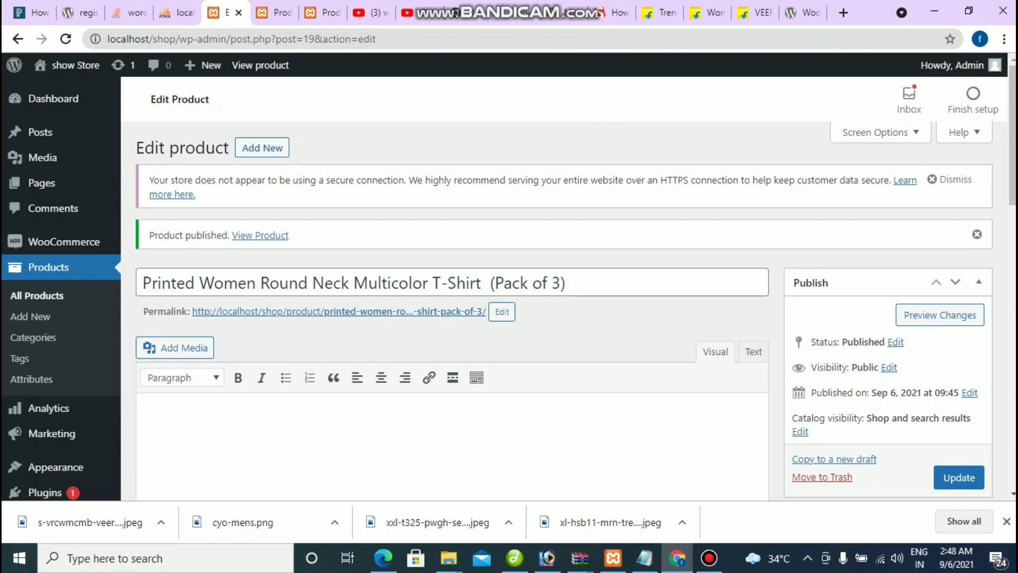
scroll(31, 264, down, 3)
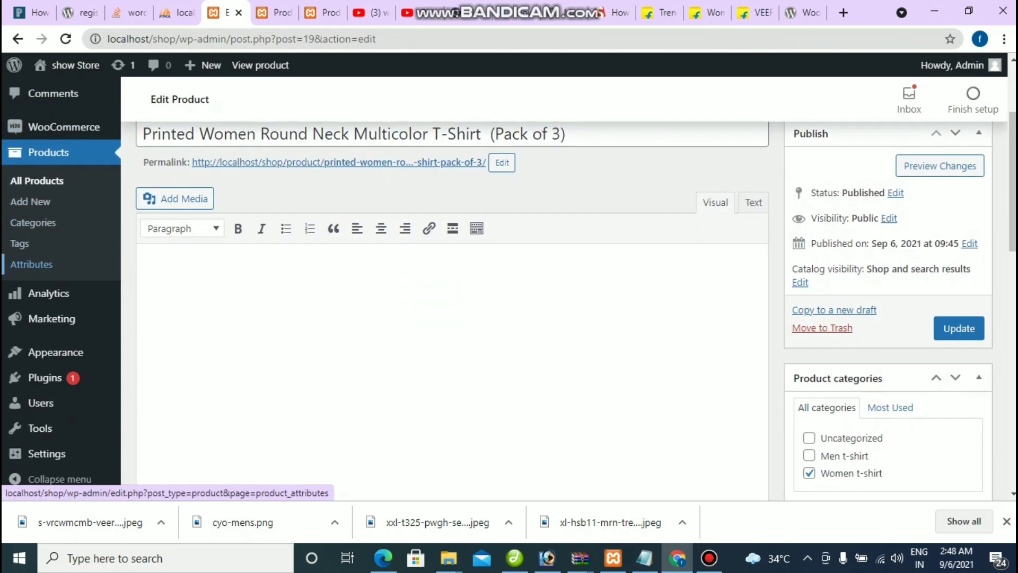
mouse_move(56, 352)
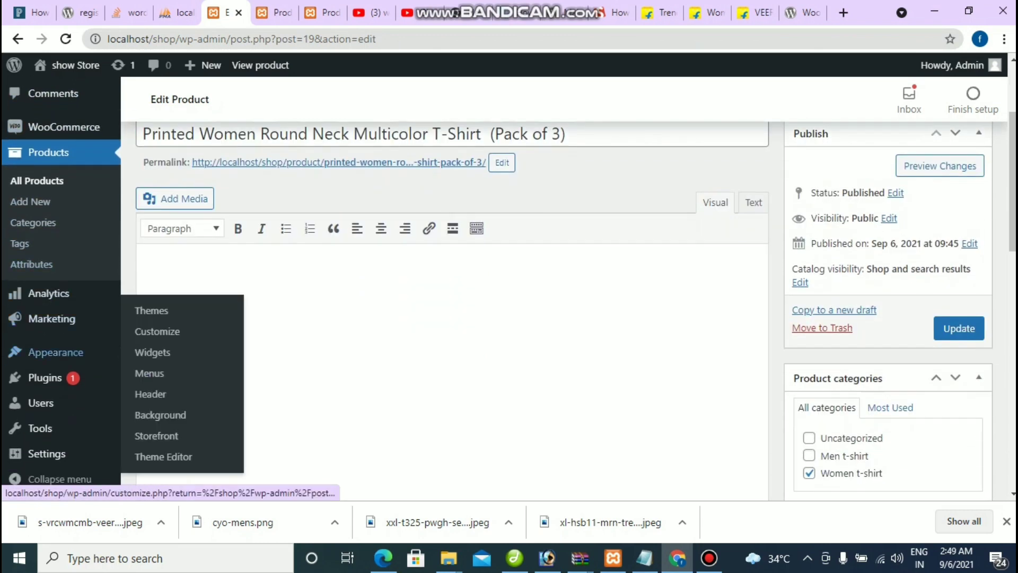
click(273, 12)
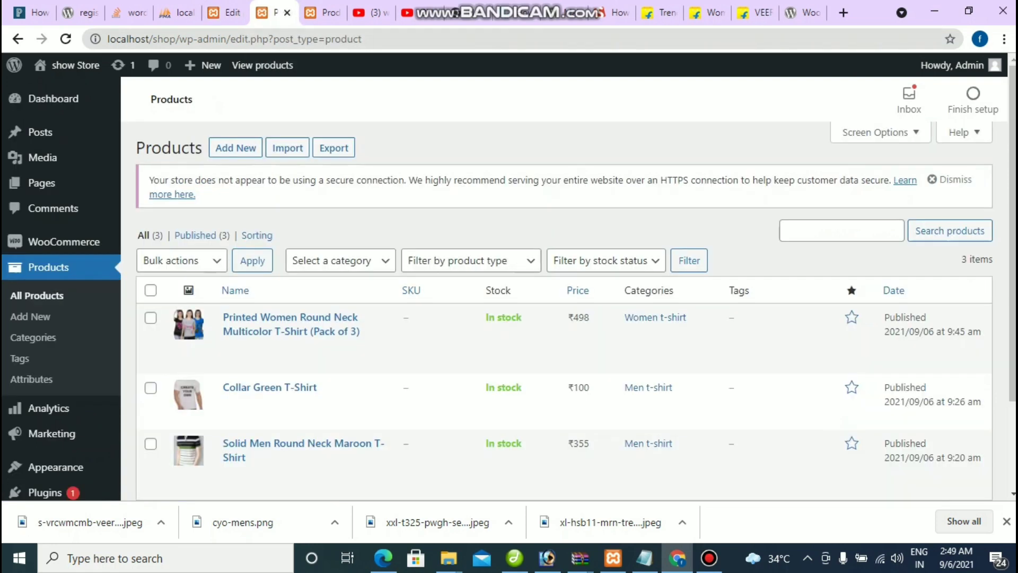
click(324, 13)
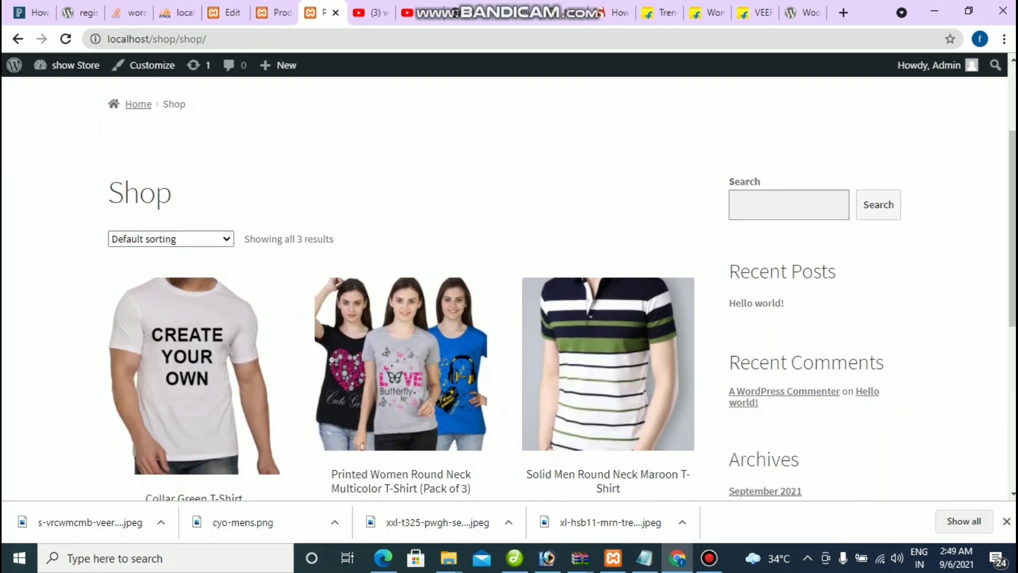
scroll(756, 305, down, 1)
scroll(756, 305, down, 2)
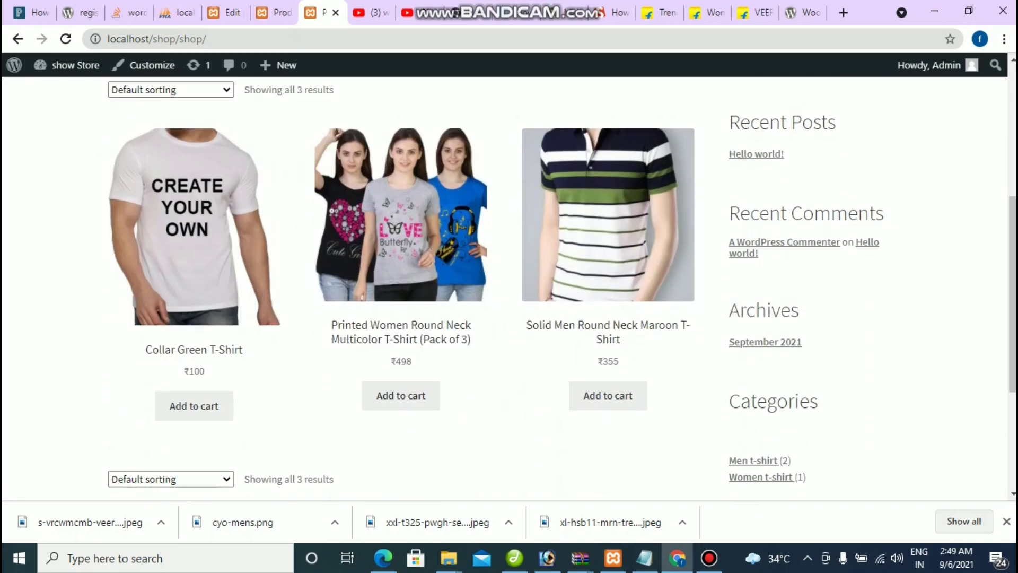
double_click(763, 309)
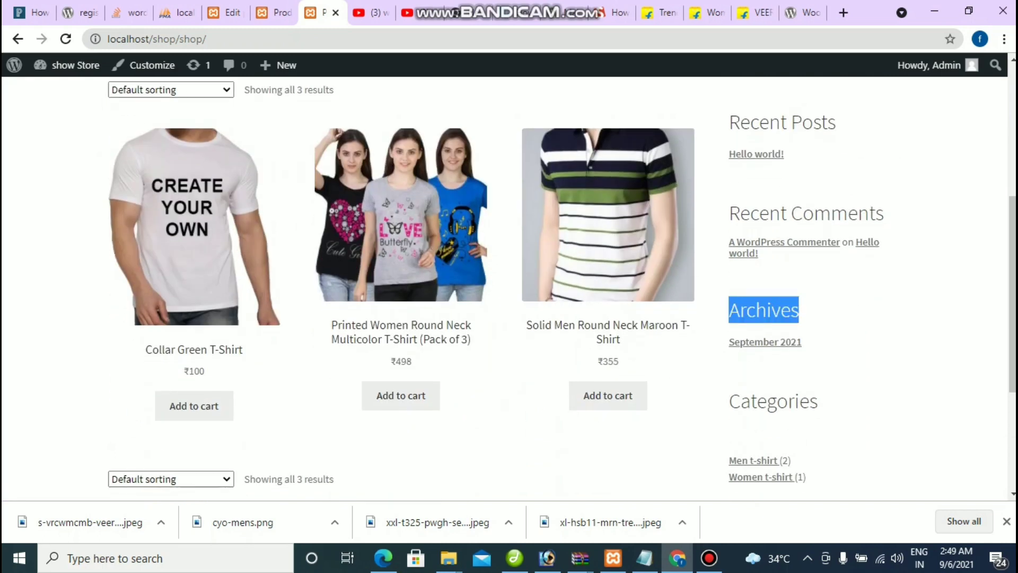
scroll(509, 281, down, 4)
scroll(509, 286, up, 5)
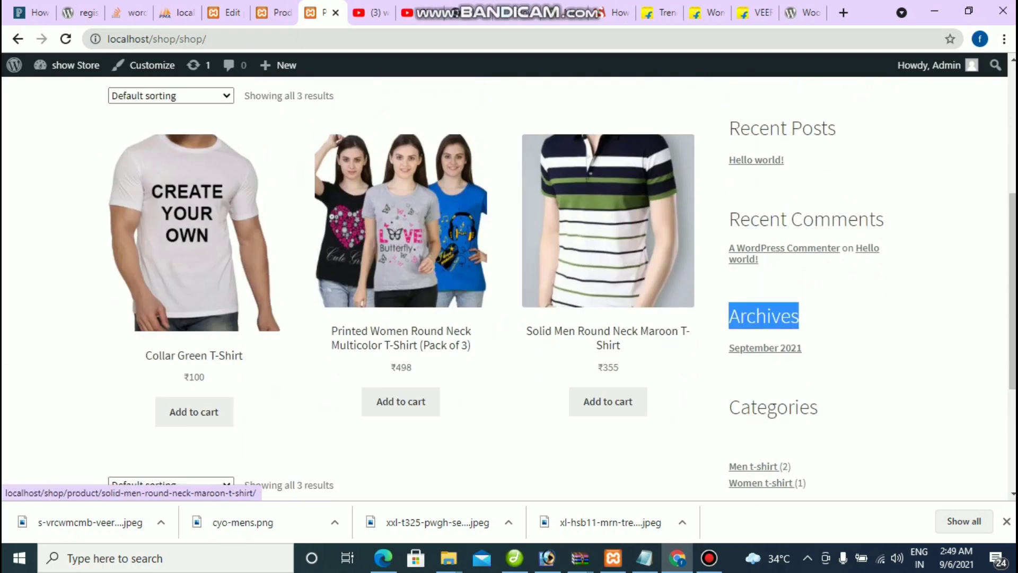
scroll(509, 297, up, 3)
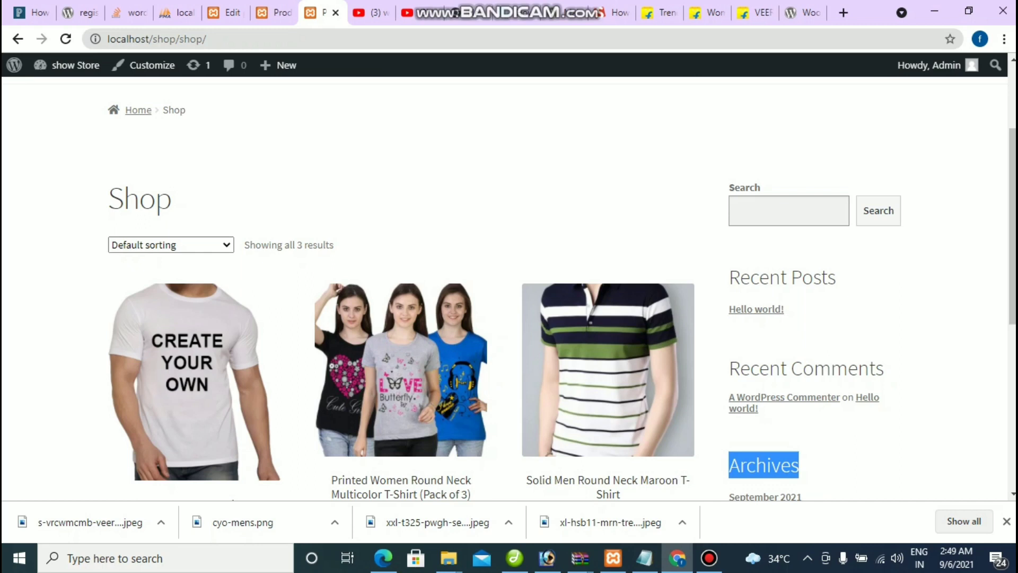
scroll(509, 286, down, 4)
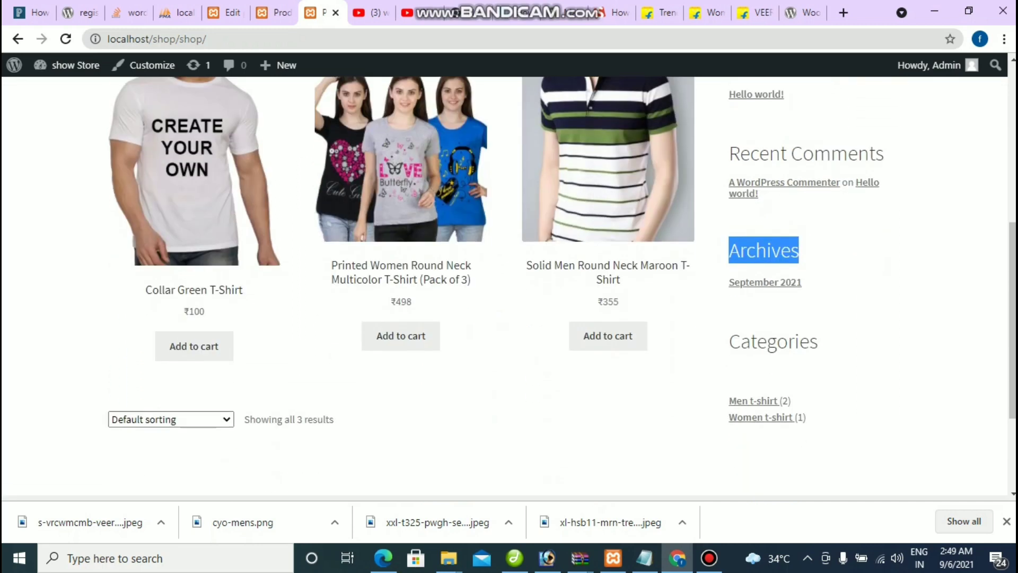
scroll(509, 286, up, 4)
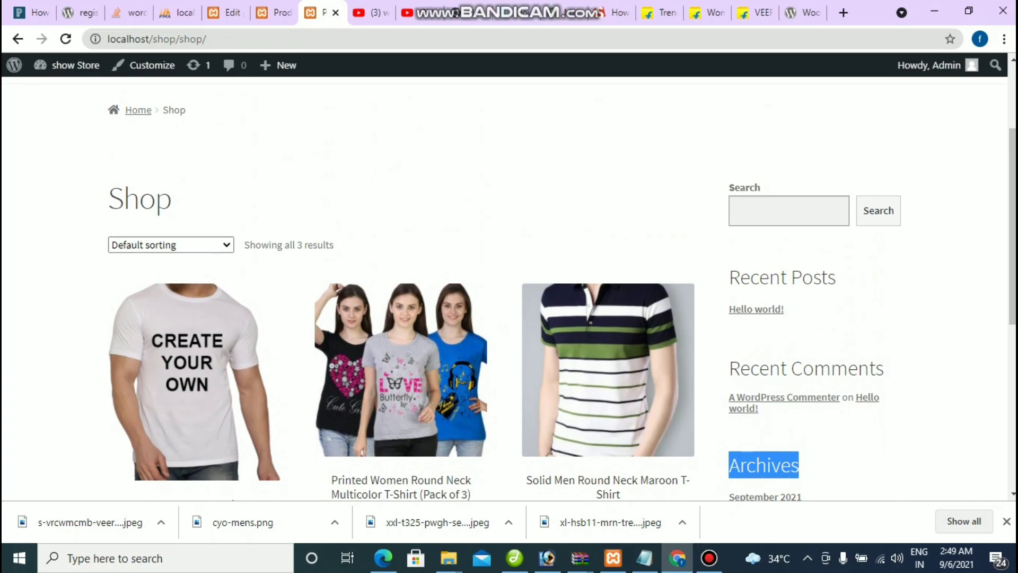
scroll(509, 287, down, 5)
scroll(509, 286, up, 3)
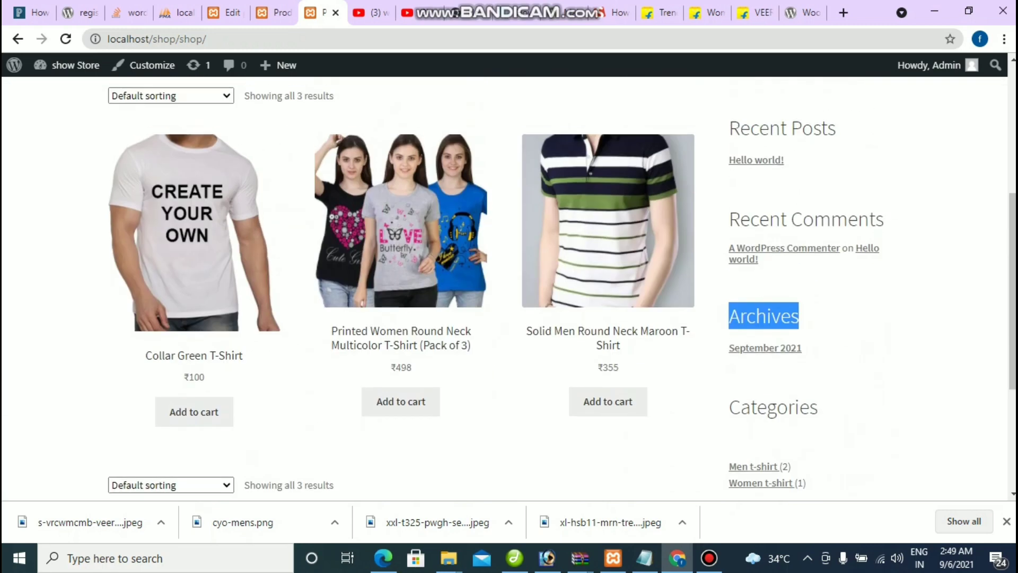
Step: Open Appearance > Widgets and compare its Recent Posts heading with the storefront sidebar
click(225, 12)
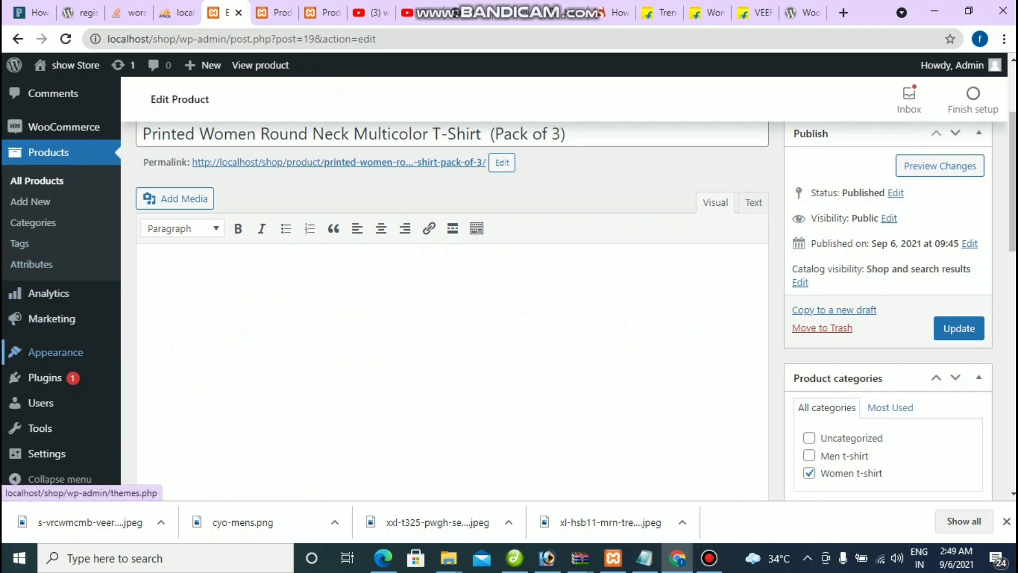
mouse_move(56, 352)
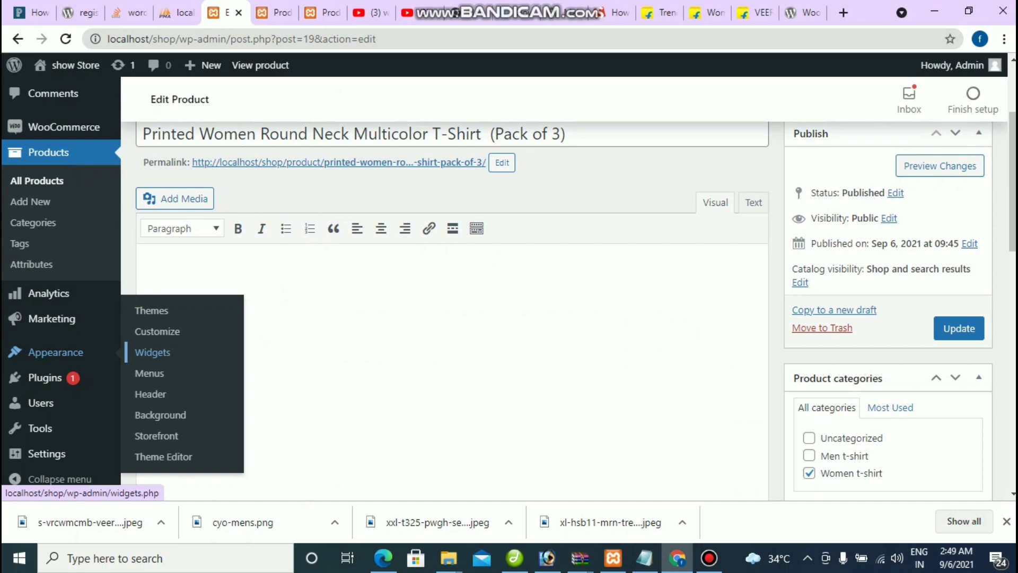
click(152, 352)
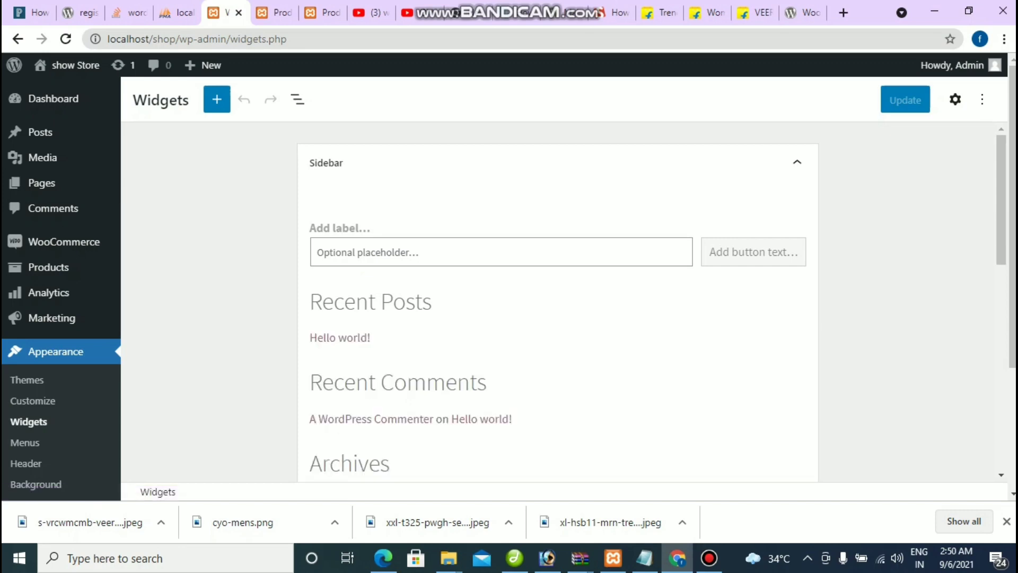
drag(311, 302, 431, 302)
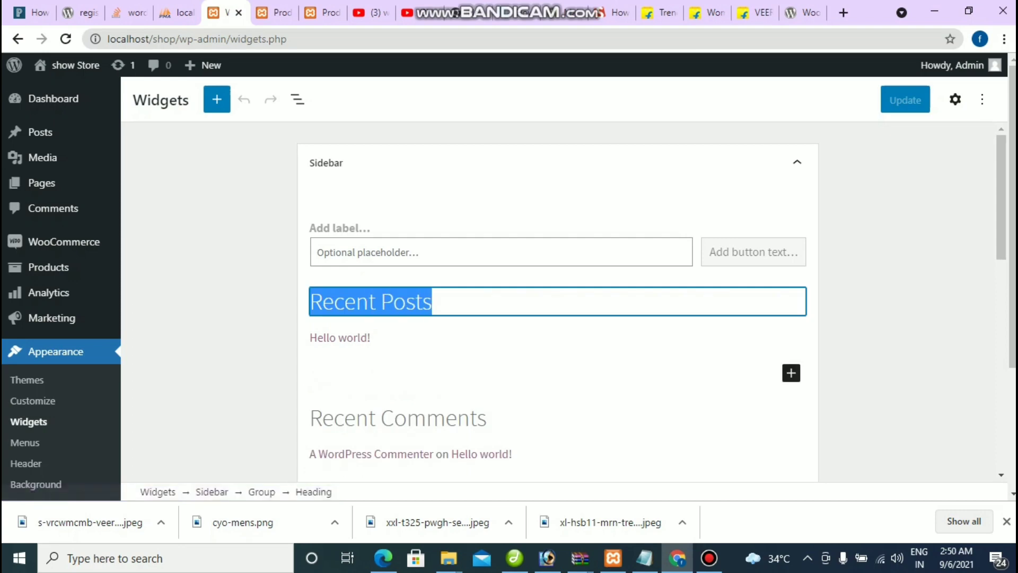
key(ctrl+Tab)
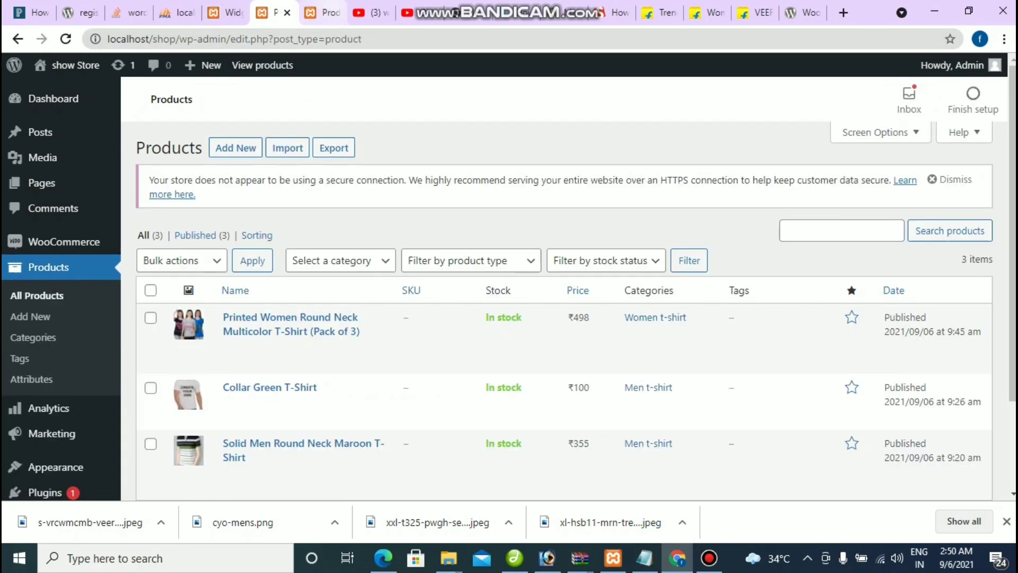
key(ctrl+Tab)
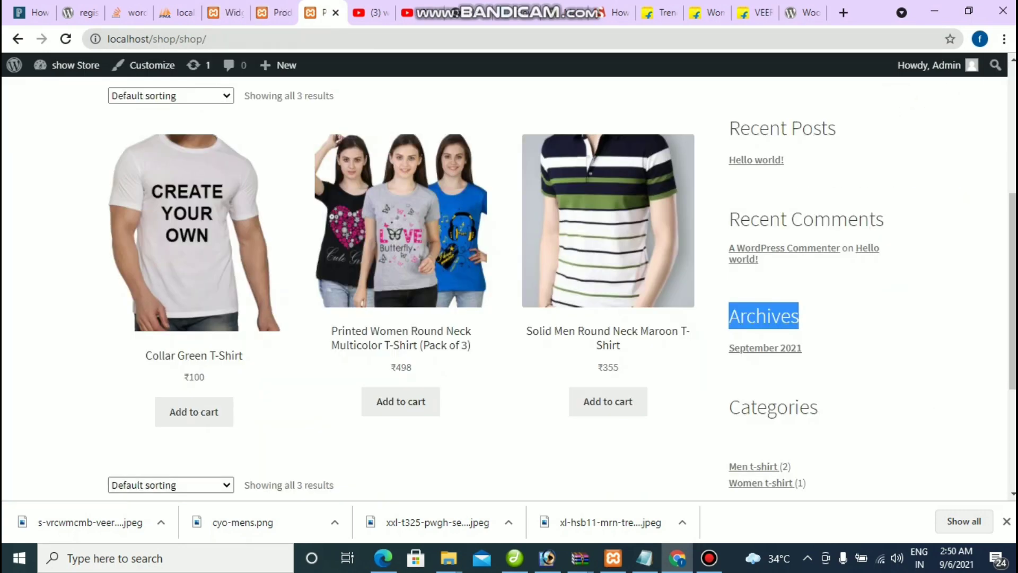
drag(730, 128, 835, 127)
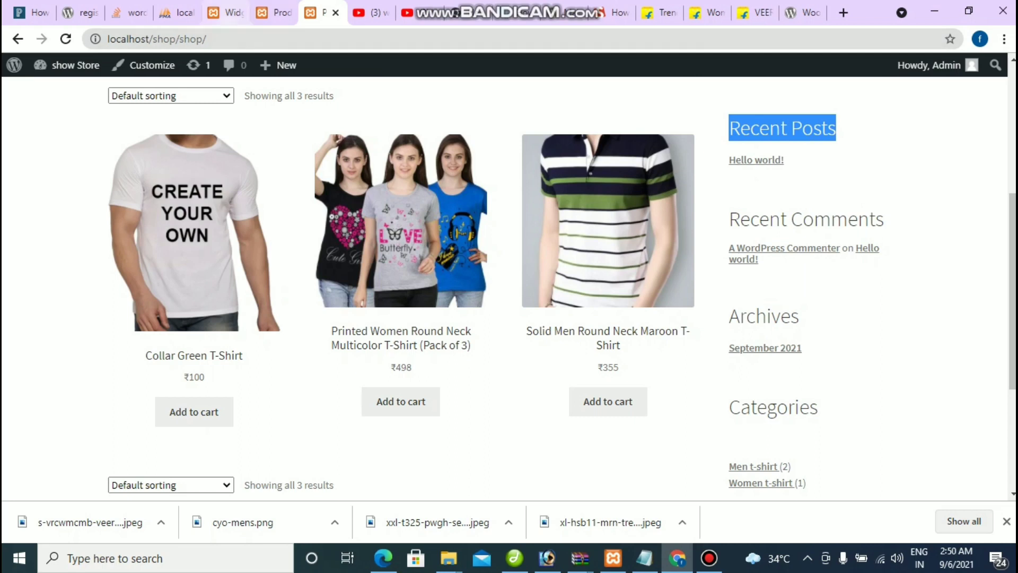
key(ctrl+shift+Tab)
key(ctrl+shift+Tab)
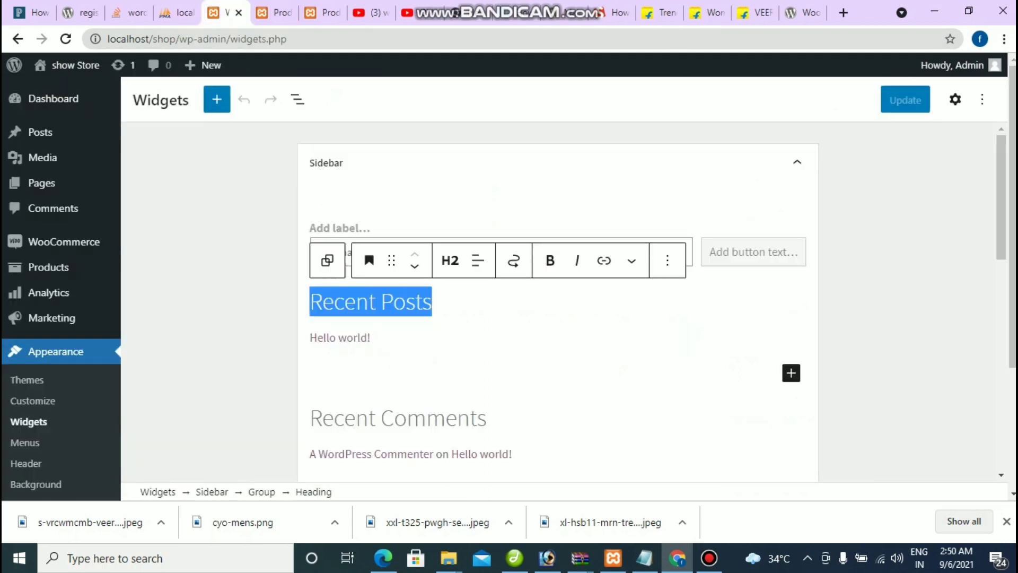
key(Escape)
Step: Remove the Recent Posts heading block from the Sidebar
click(432, 301)
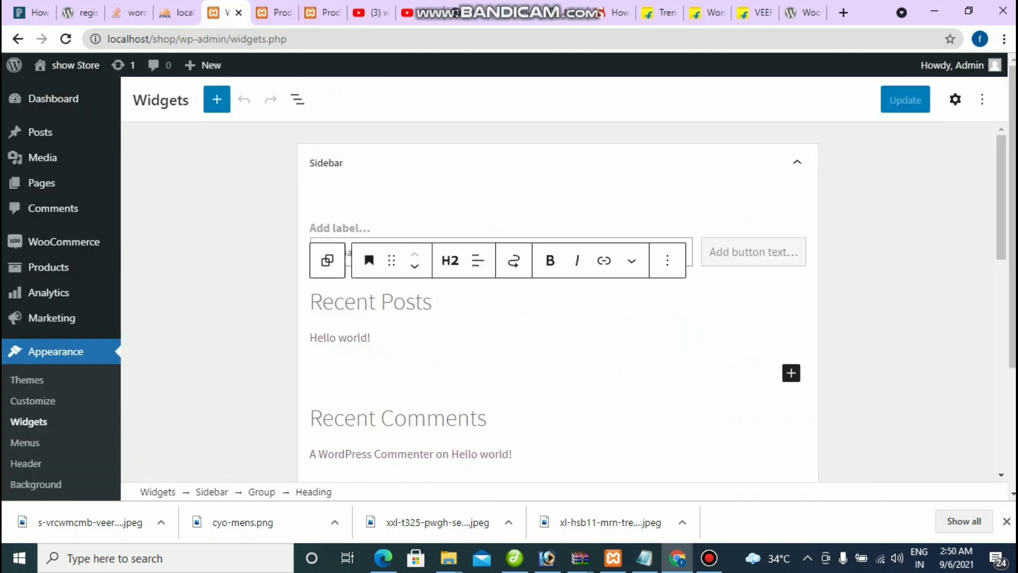
click(667, 260)
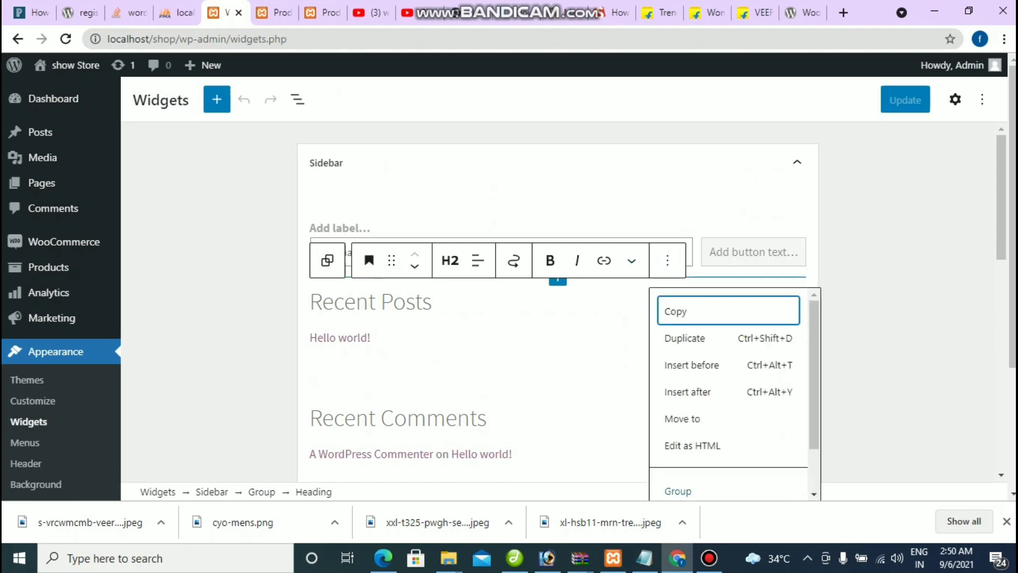
key(Up)
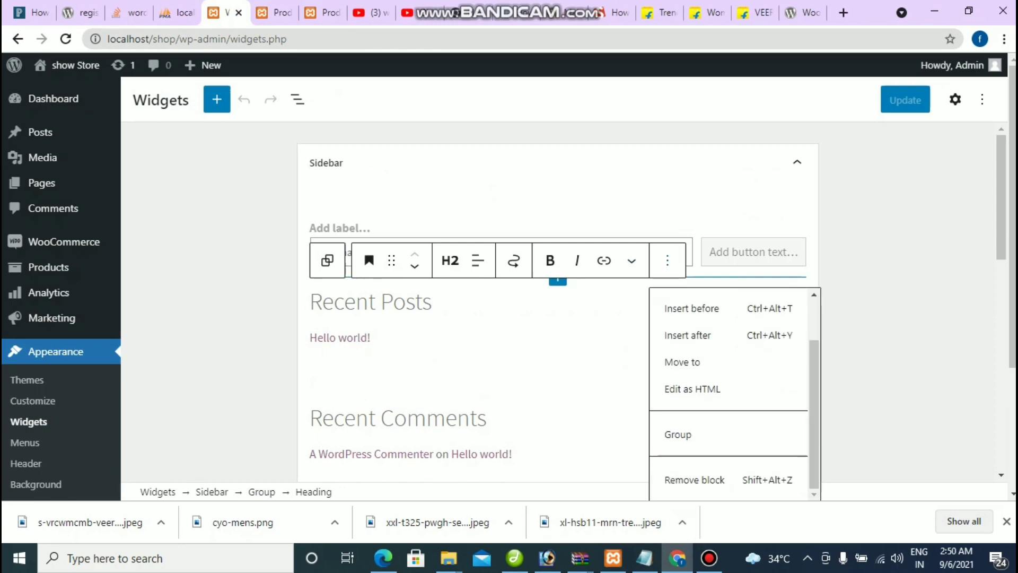
key(Return)
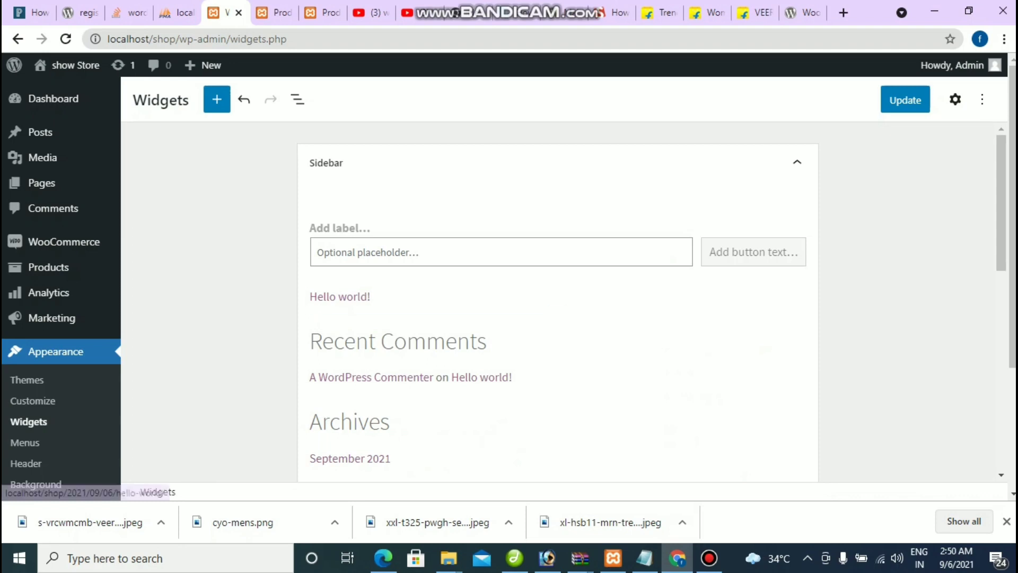
Step: Remove the Latest Posts block listing Hello world! and save the Sidebar widgets
click(340, 296)
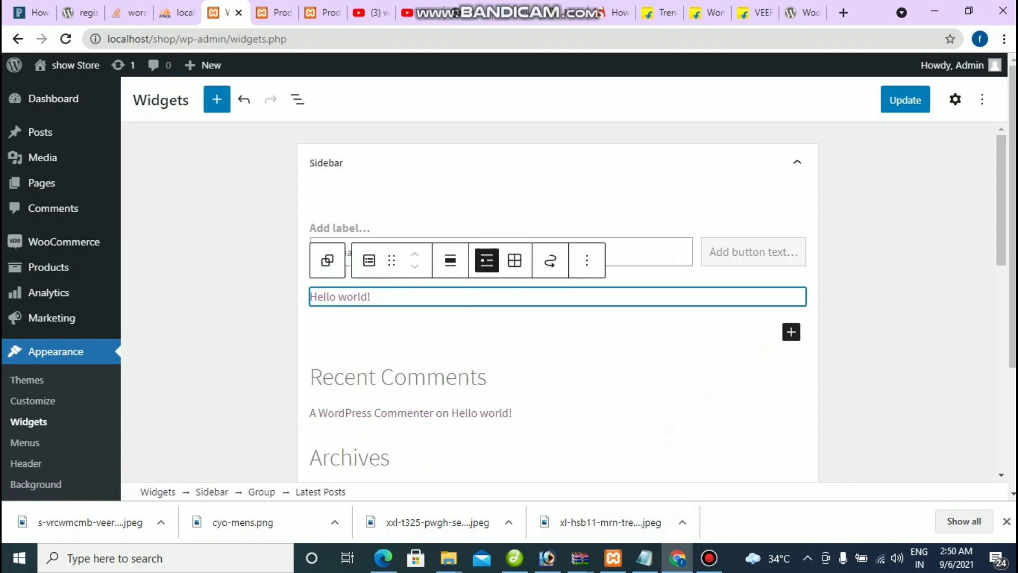
click(586, 260)
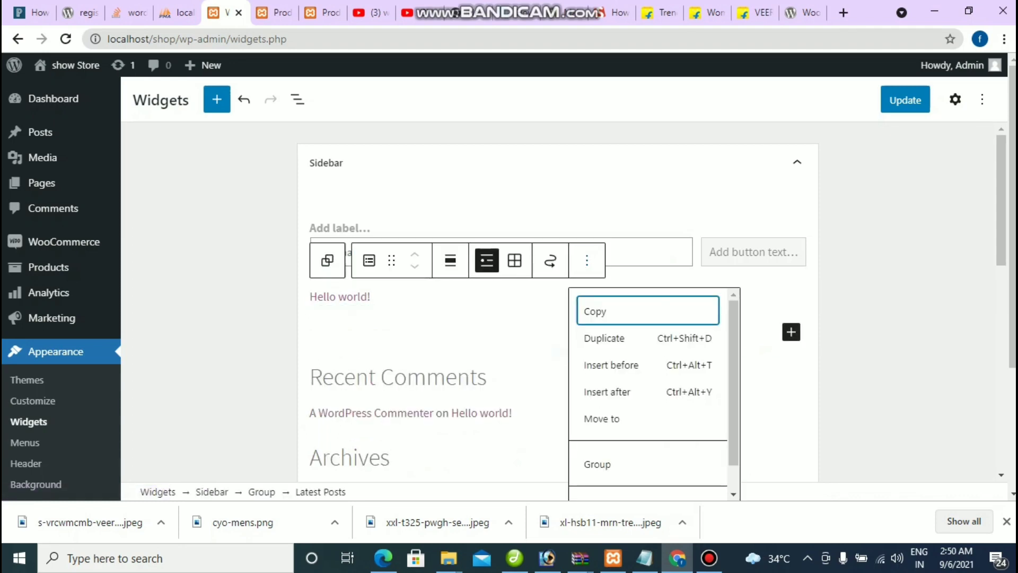
scroll(647, 392, down, 1)
click(604, 479)
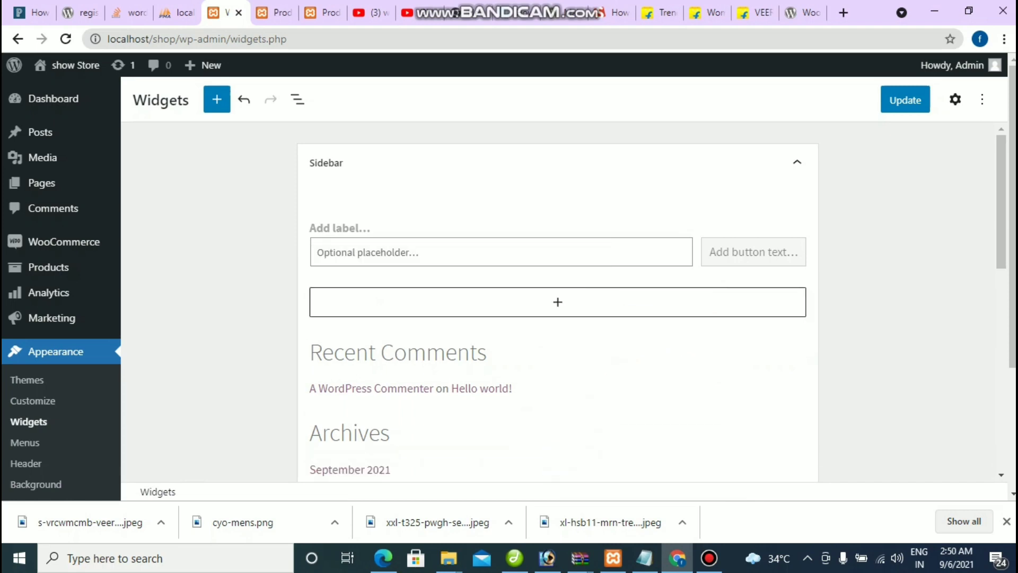
click(905, 99)
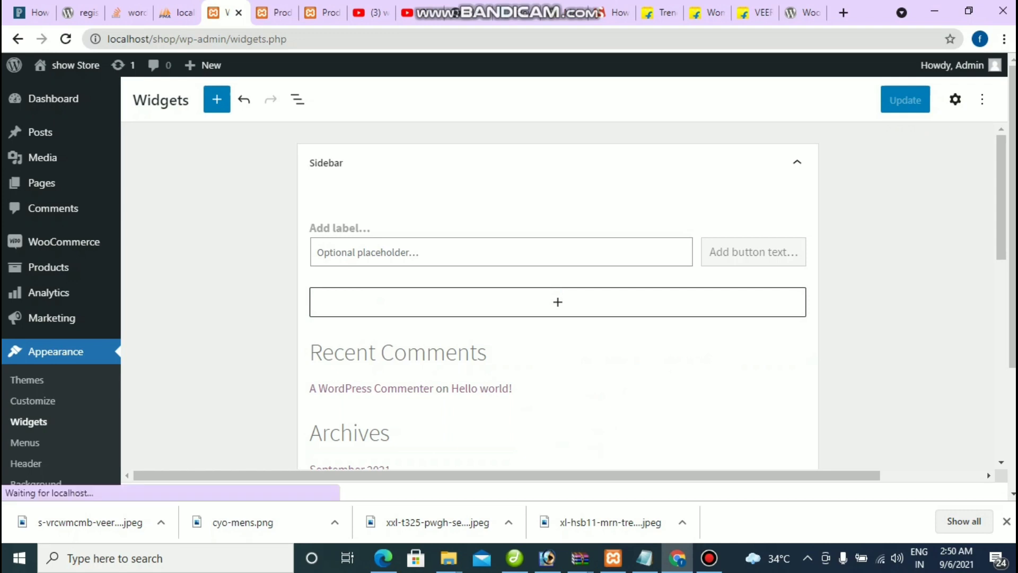
key(ctrl+Tab)
key(ctrl+Tab)
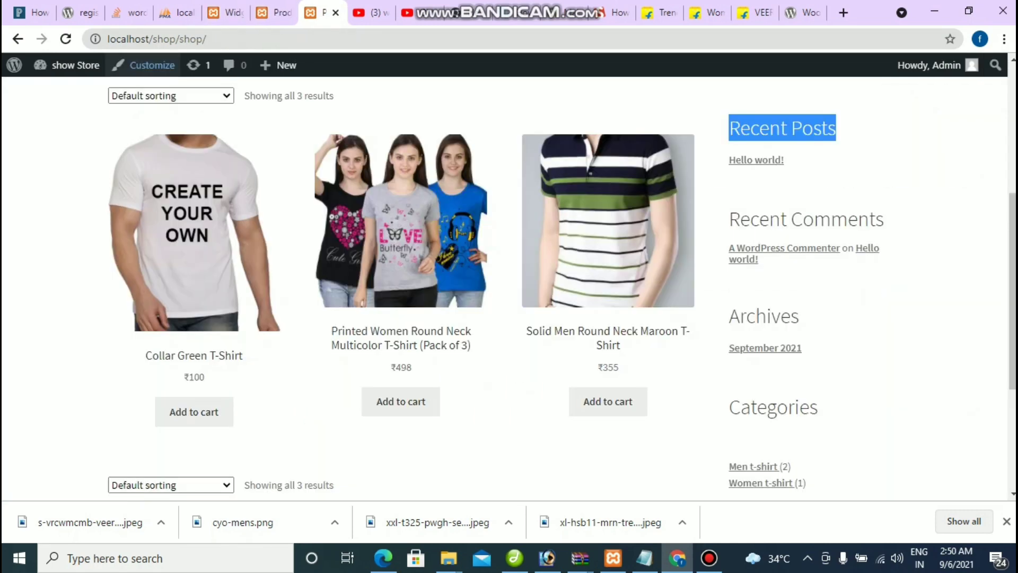
Step: Reload the shop to check the sidebar, then return to the widgets editor
key(F5)
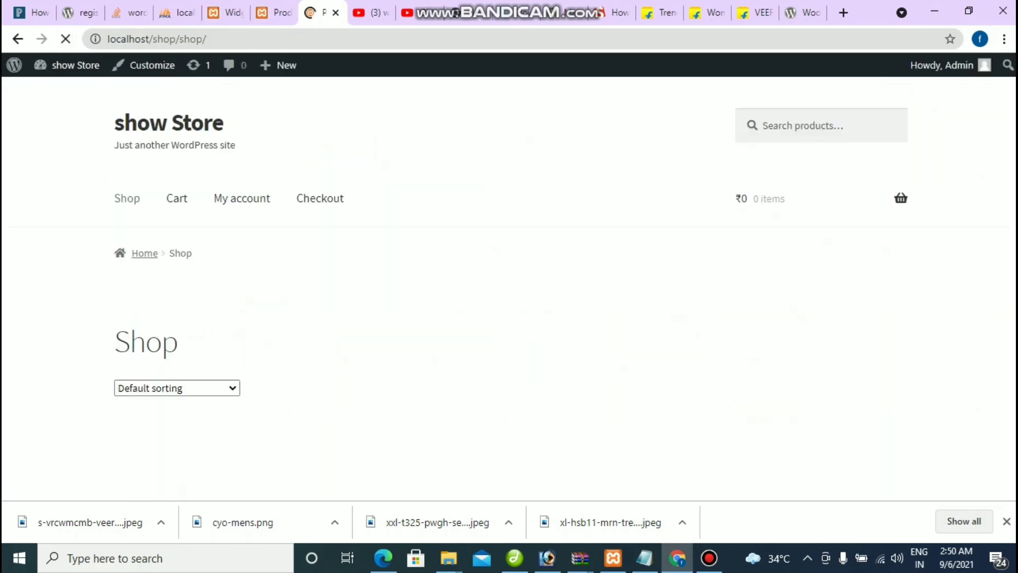
scroll(509, 289, up, 4)
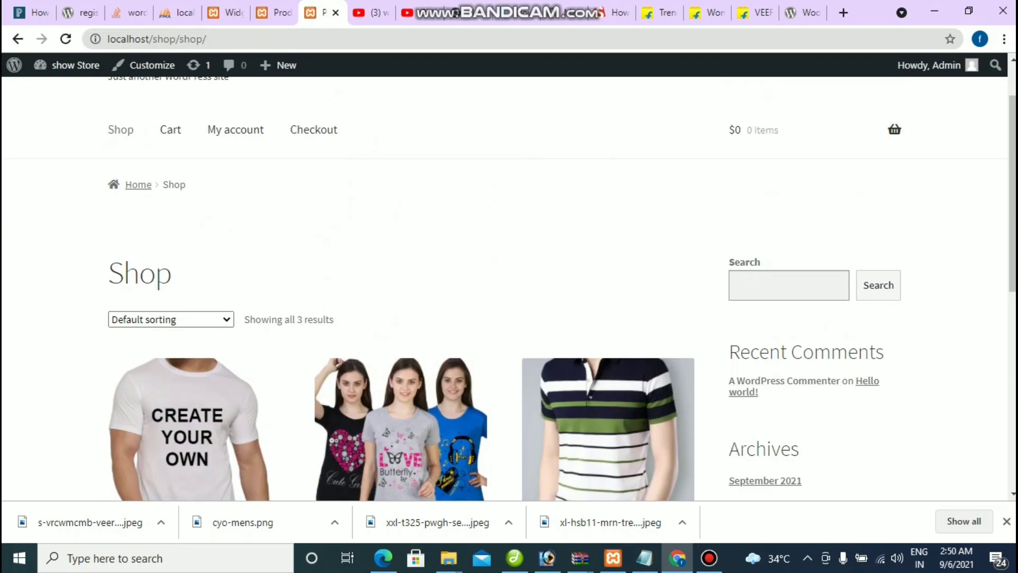
scroll(509, 289, down, 2)
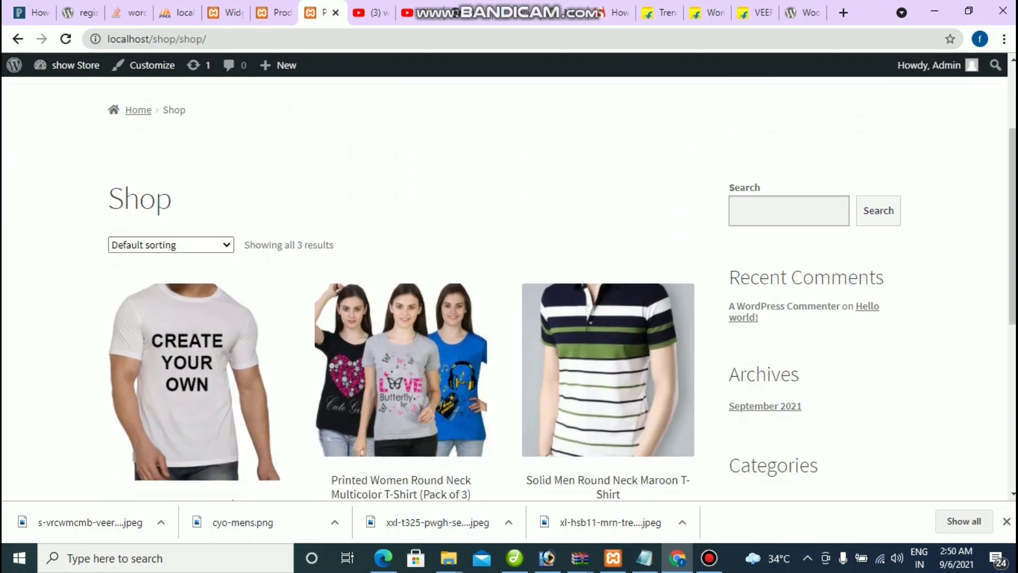
click(225, 12)
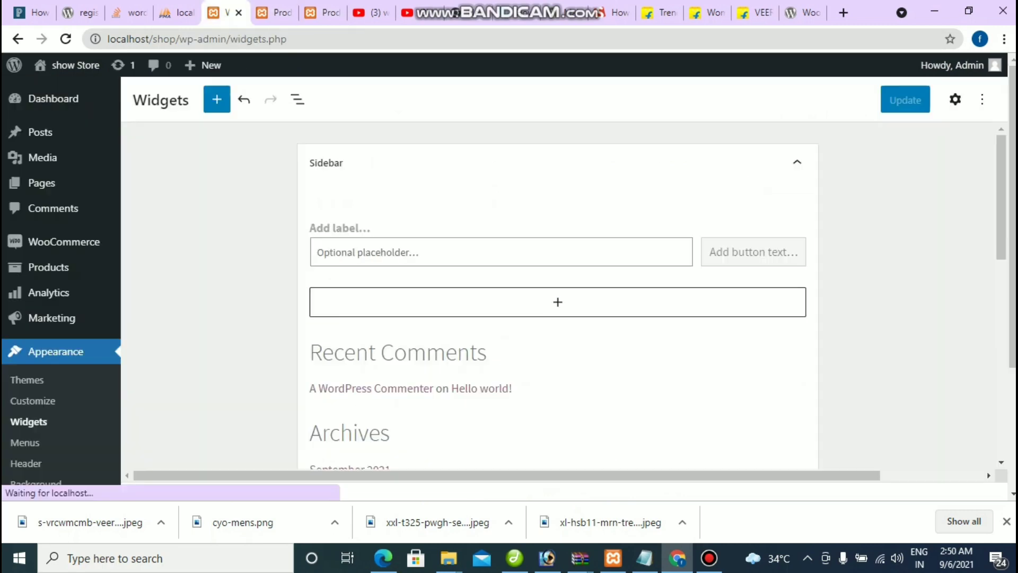
Step: Remove the Recent Comments heading and its latest comments list from the Sidebar
click(487, 352)
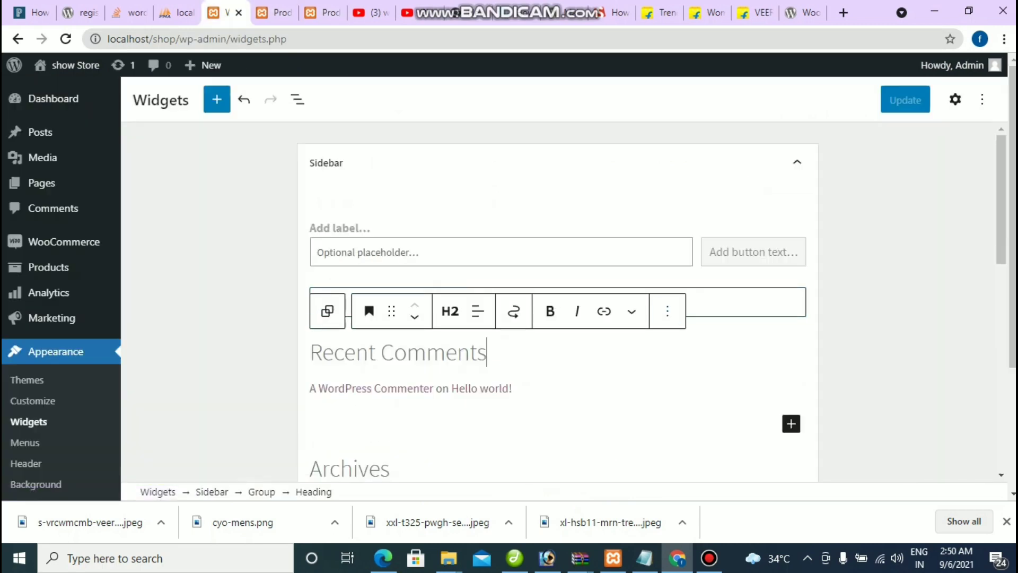
click(667, 311)
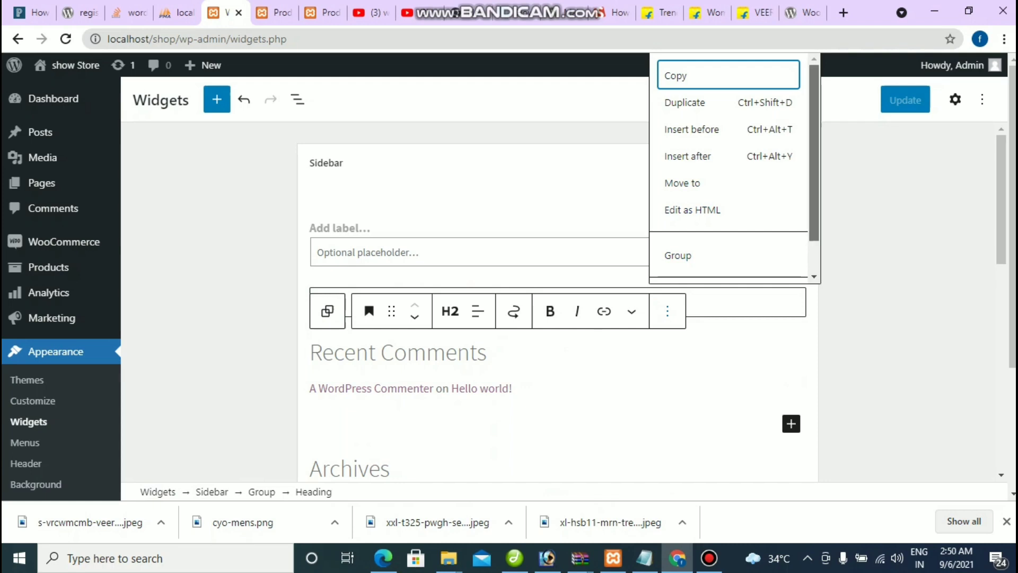
scroll(732, 164, down, 1)
click(694, 261)
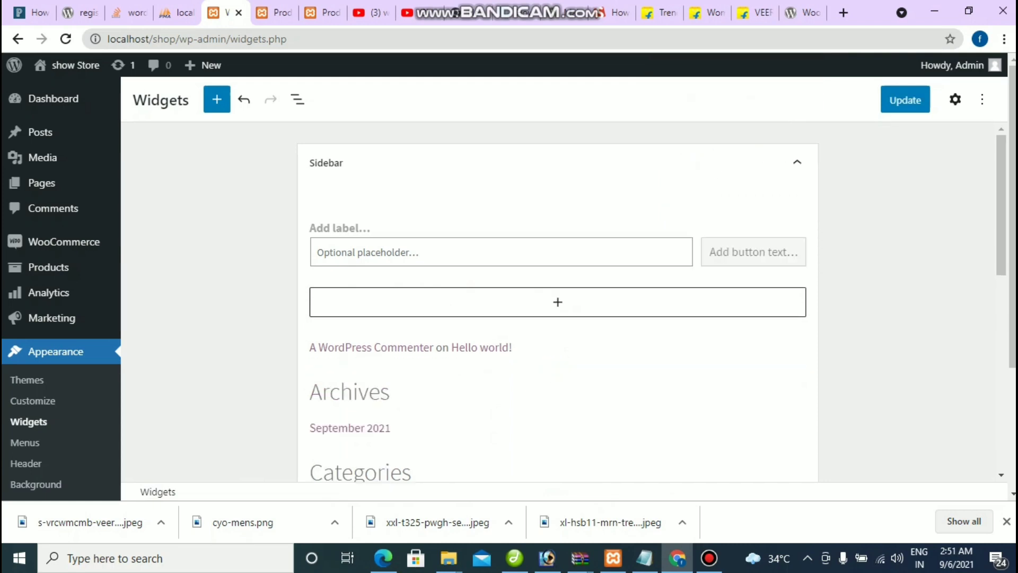
click(411, 347)
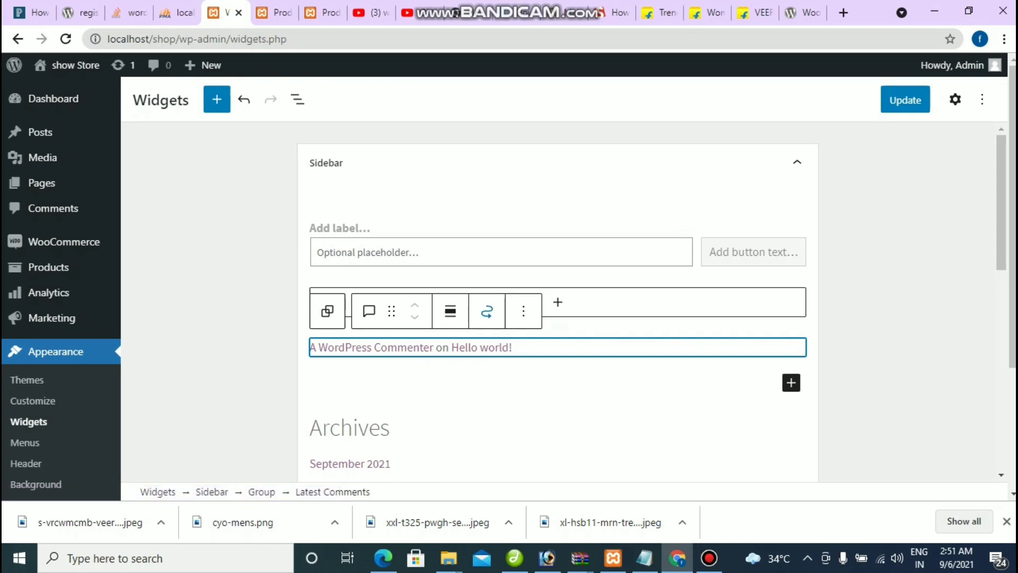
click(523, 311)
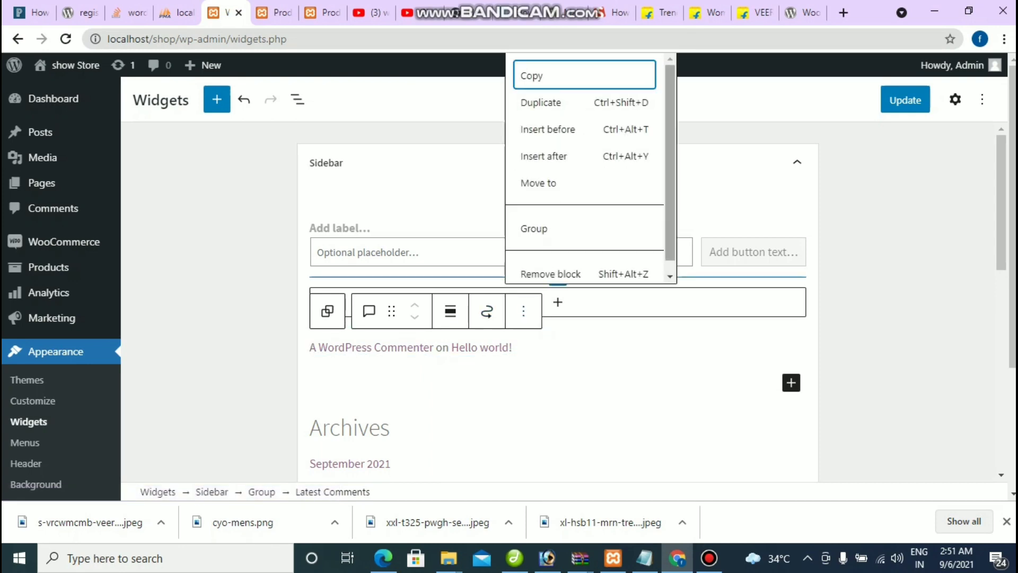
scroll(552, 261, down, 1)
click(552, 262)
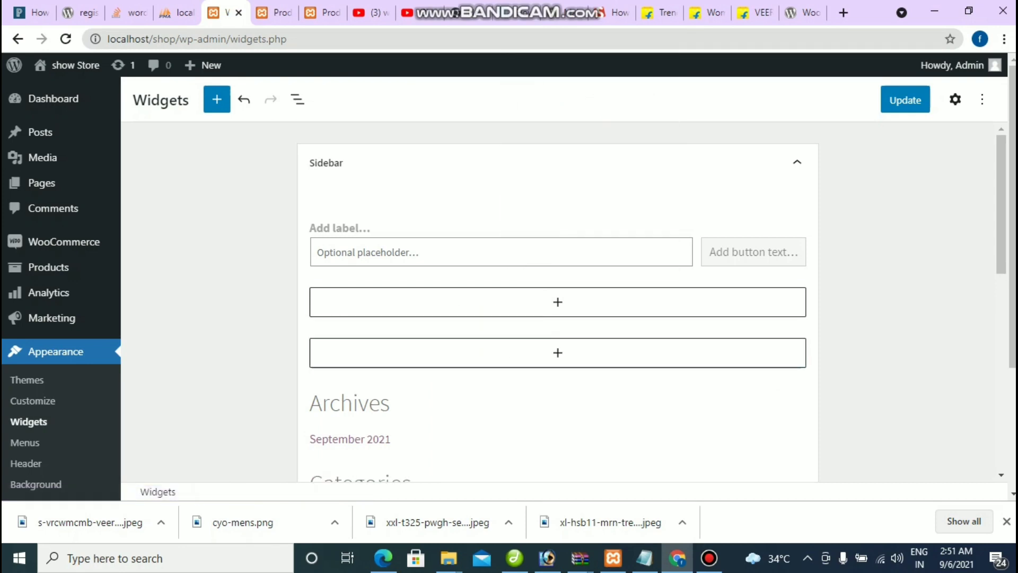
Step: Remove the Archives heading and the September 2021 archives list
scroll(557, 302, down, 3)
click(390, 254)
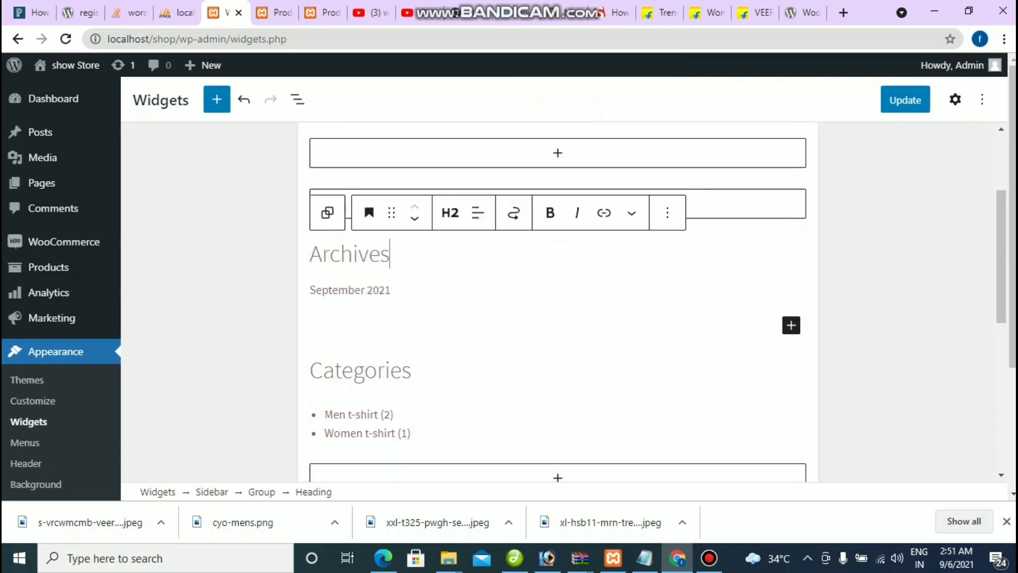
click(667, 213)
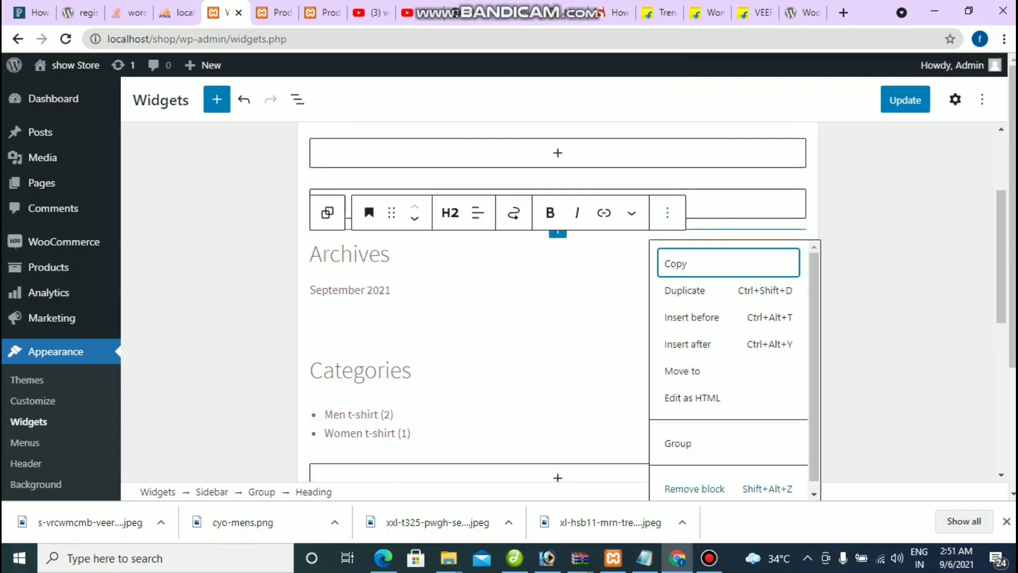
key(Up)
key(Return)
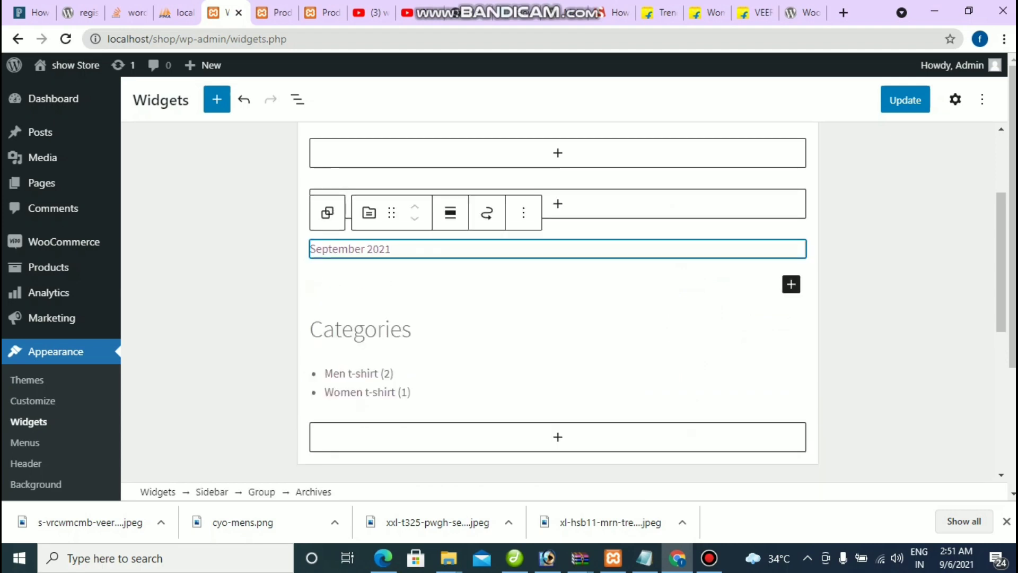
key(Return)
key(Up)
key(Return)
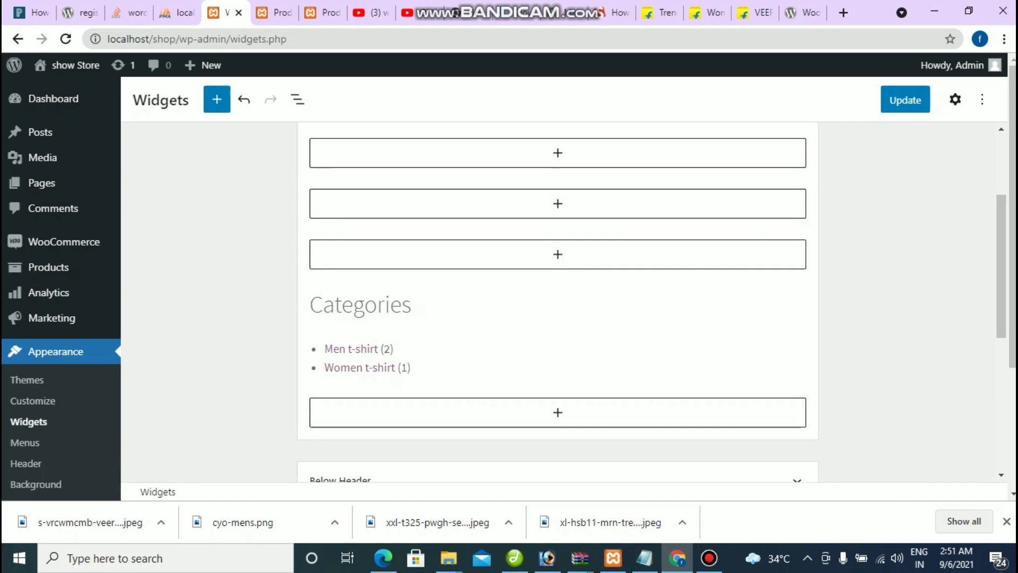
Step: Remove the Categories heading and product categories list, save, and view the Shop page
click(411, 304)
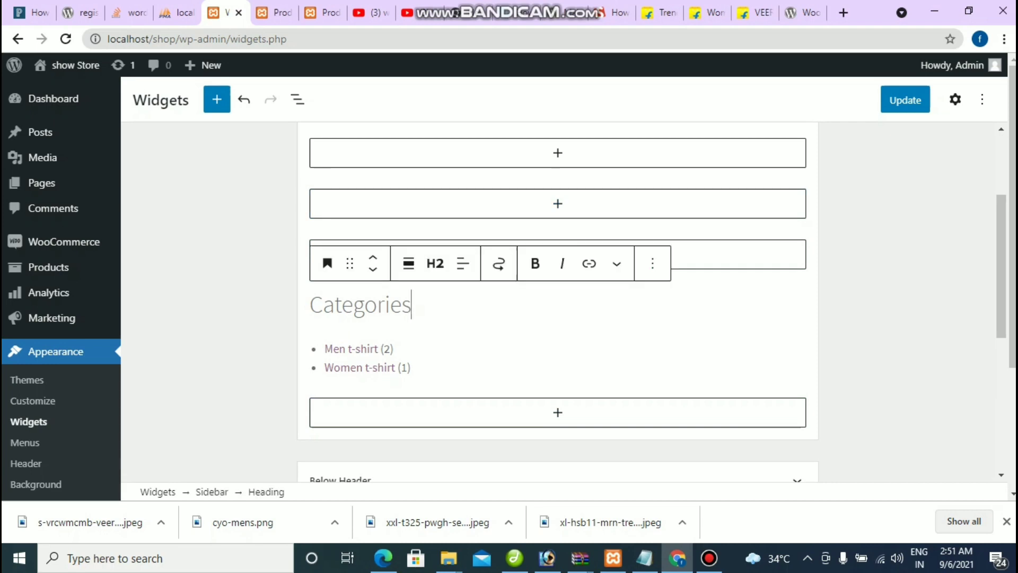
click(652, 264)
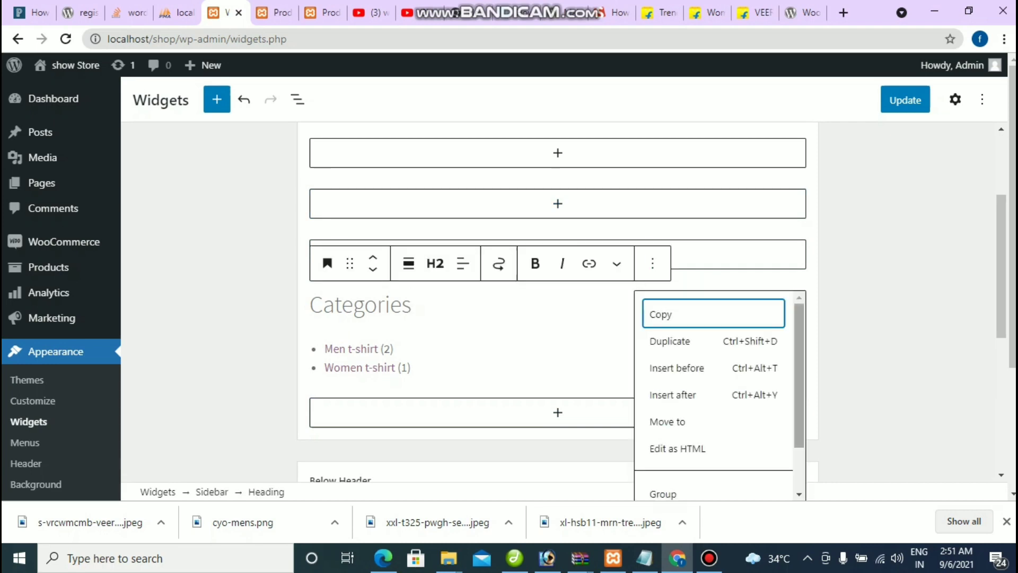
key(Up)
key(Return)
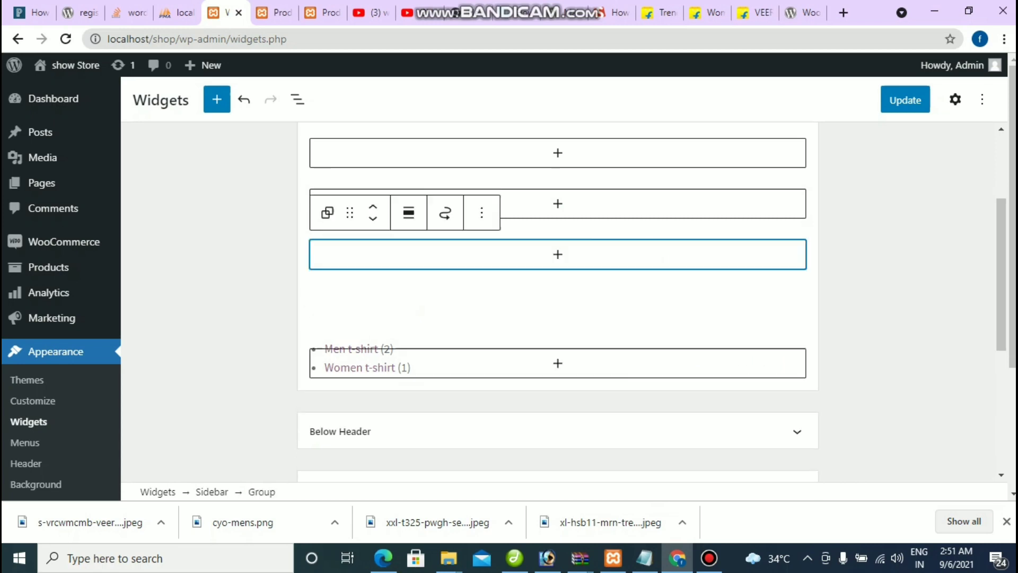
click(557, 309)
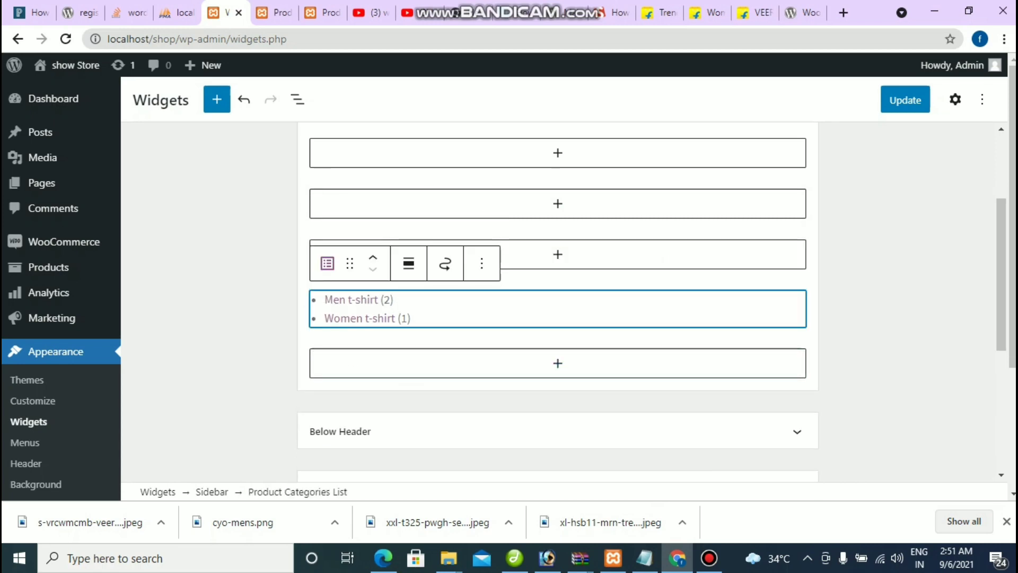
click(482, 264)
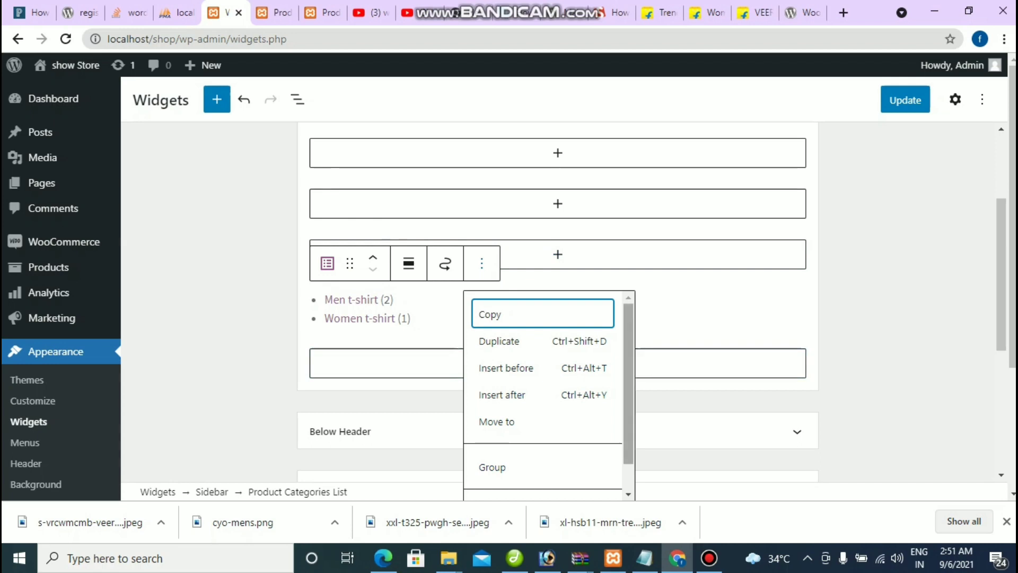
scroll(549, 390, down, 1)
key(shift+alt+z)
key(ctrl+s)
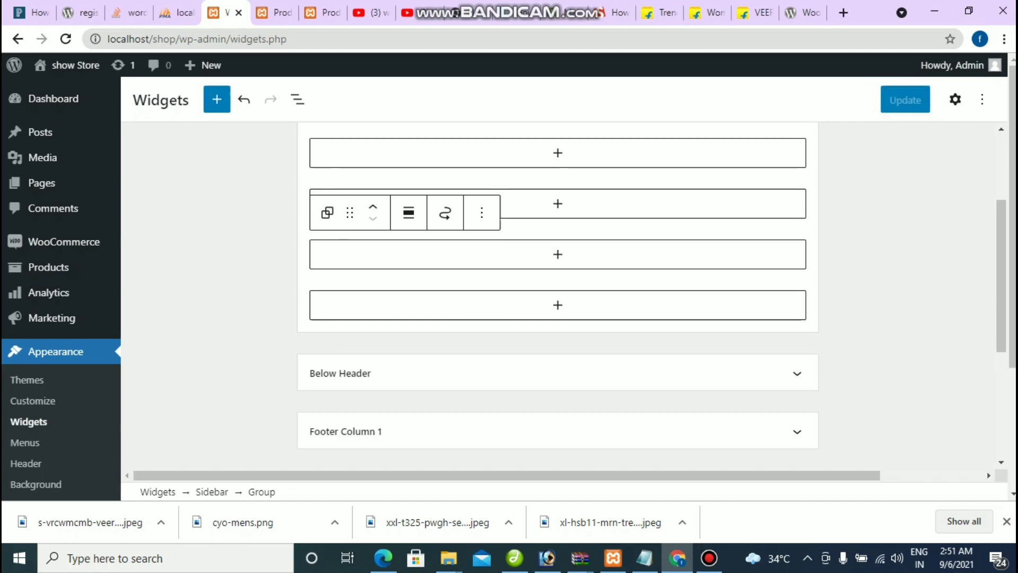
click(320, 12)
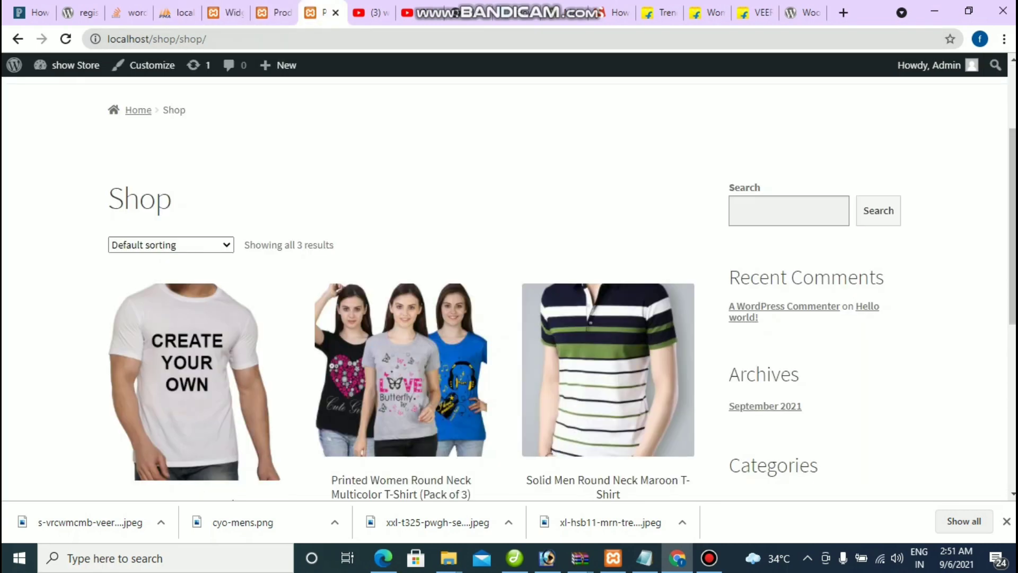
Step: Reload the Shop page to confirm its sidebar shows only Search, then go back to the Widgets editor
scroll(504, 286, down, 7)
scroll(503, 287, up, 5)
key(F5)
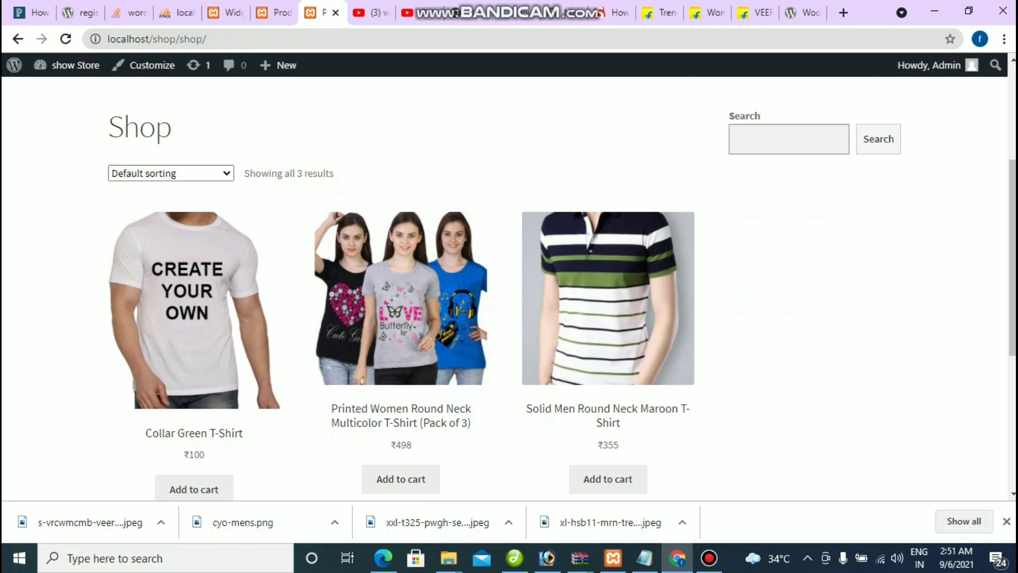
scroll(509, 288, down, 5)
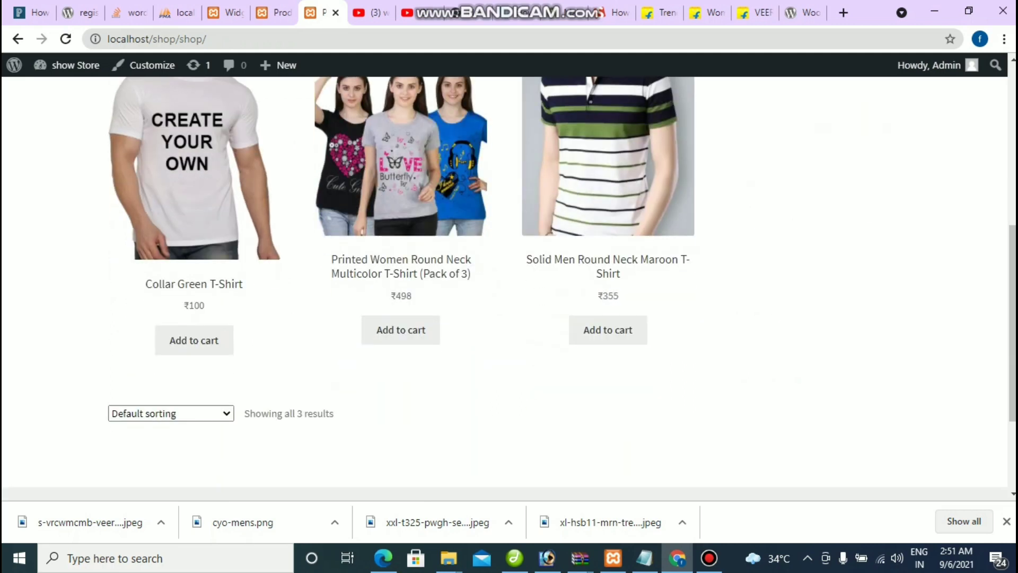
scroll(509, 287, up, 5)
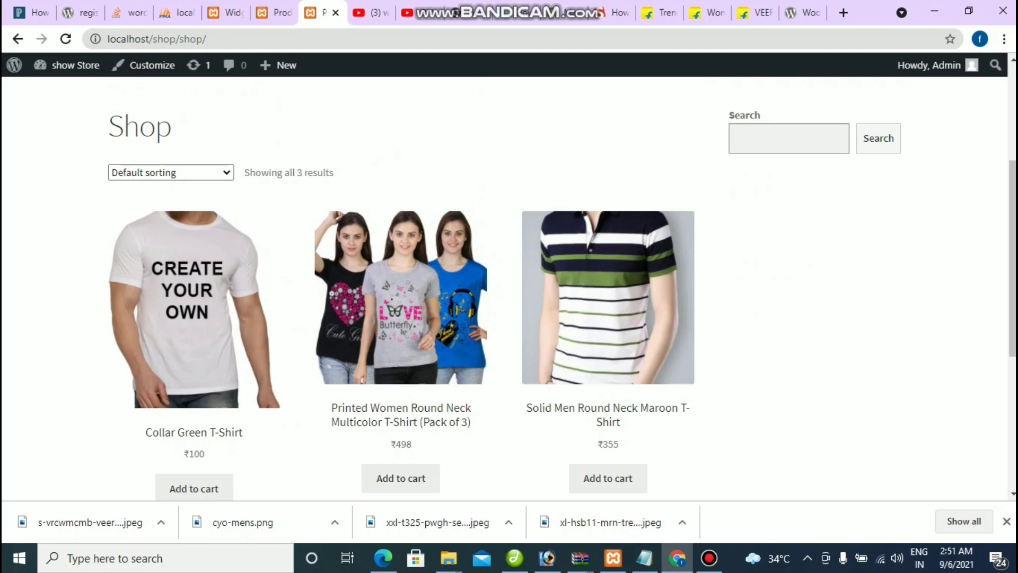
key(ctrl+shift+Tab)
key(ctrl+shift+Tab)
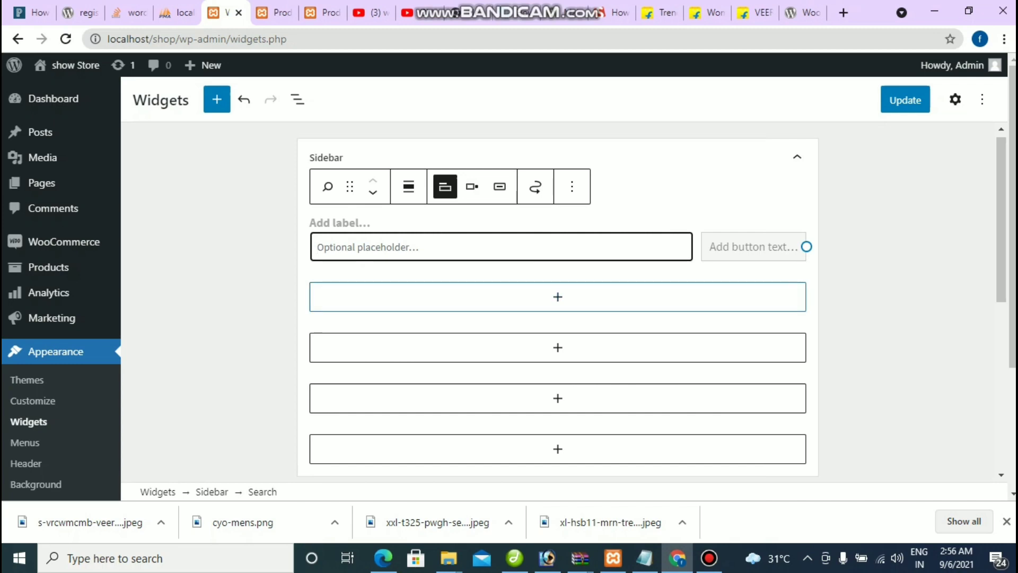
Step: Add a 'Categories' heading and a Product Categories List block below the Search widget
click(557, 271)
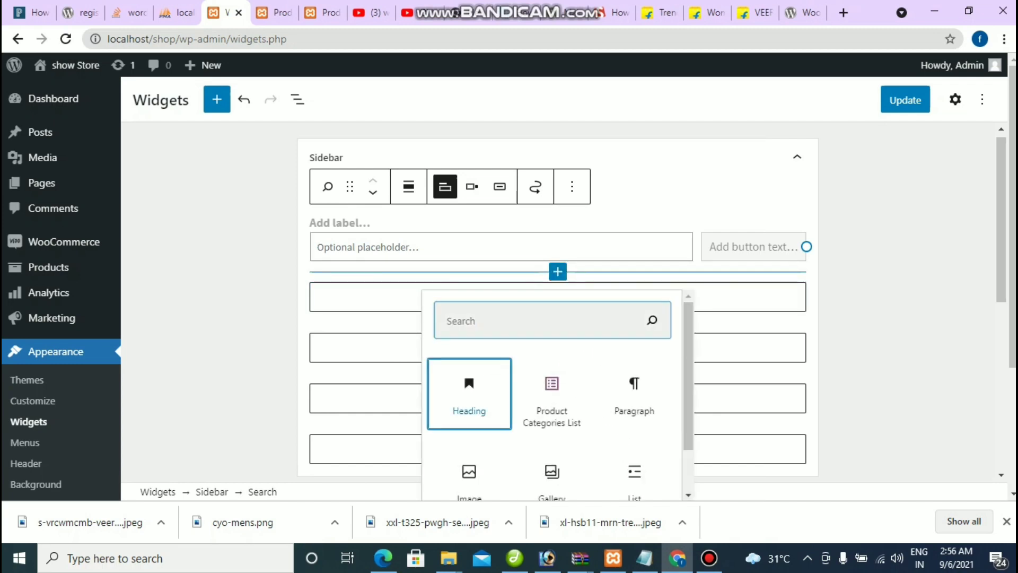
click(468, 395)
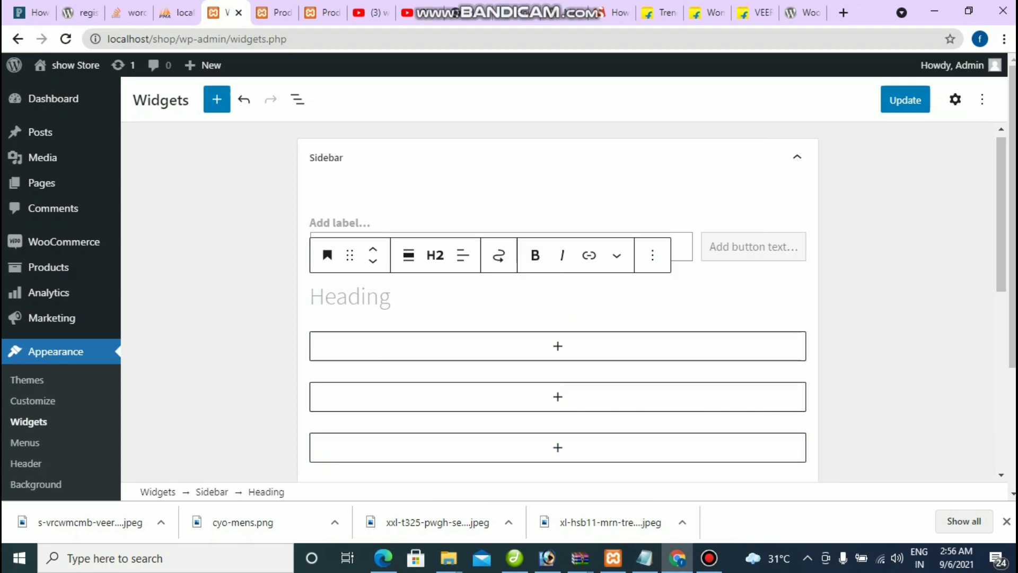
text(Ca)
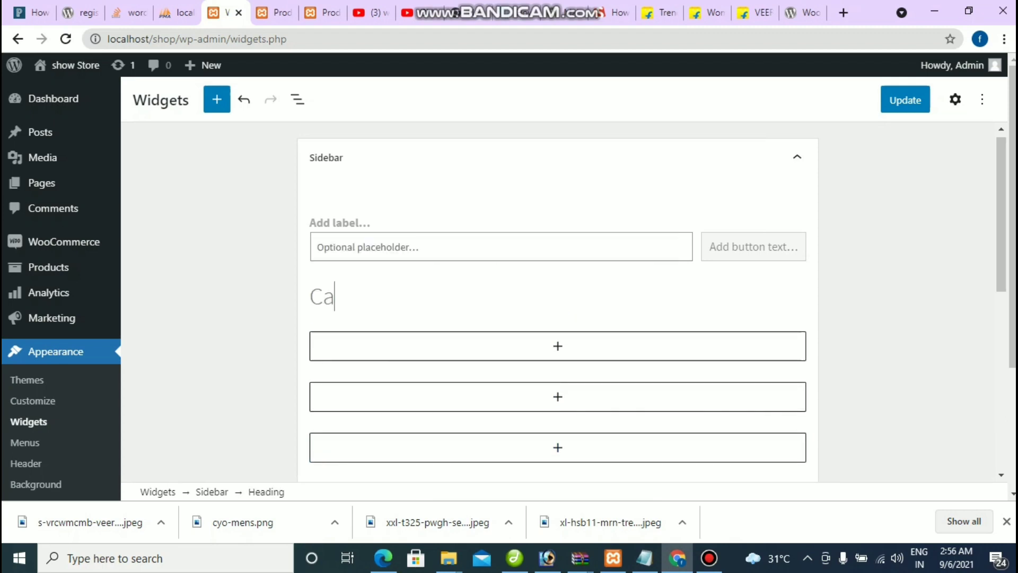
text(tegorie)
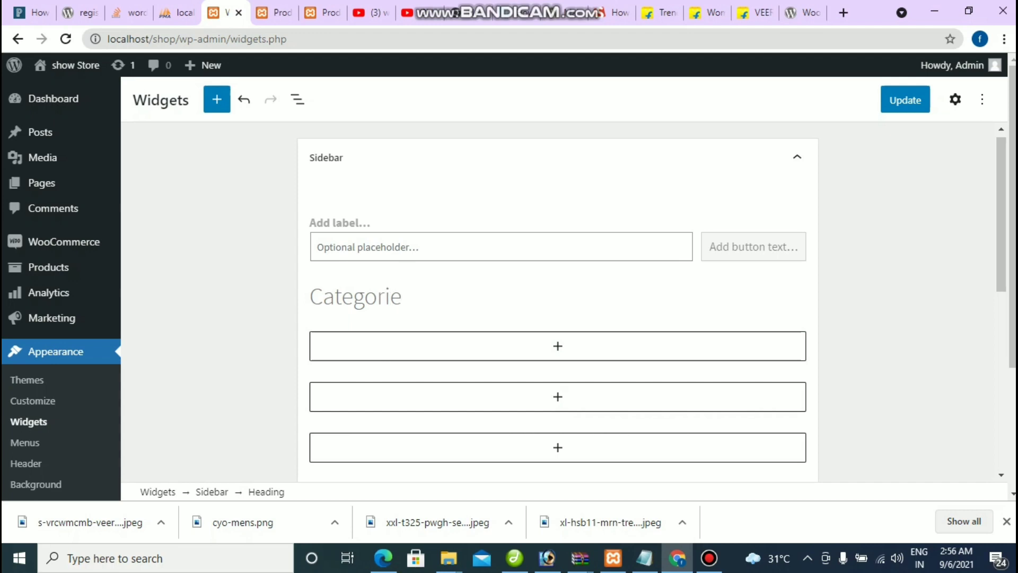
text(s)
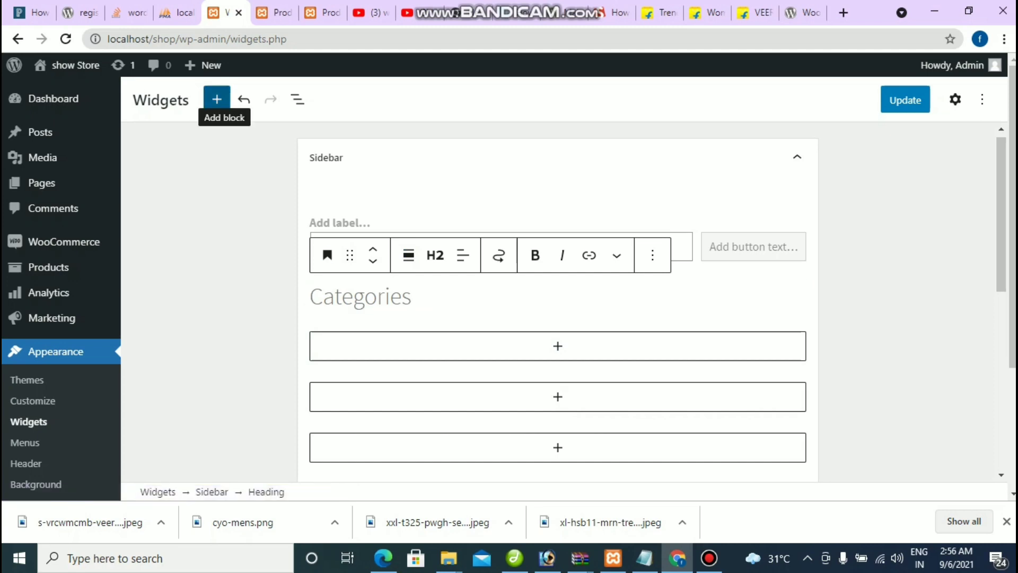
click(217, 99)
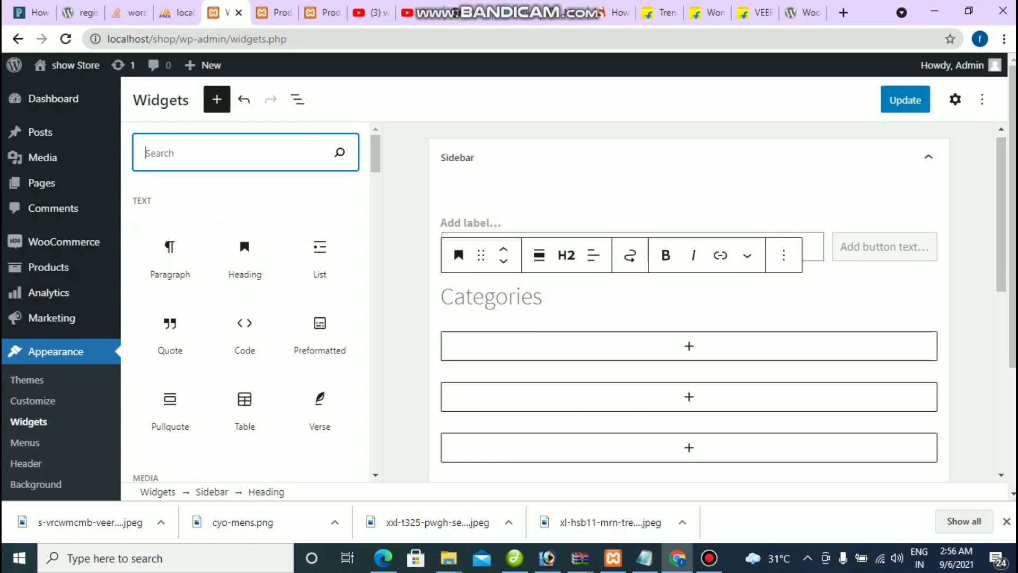
text(cate)
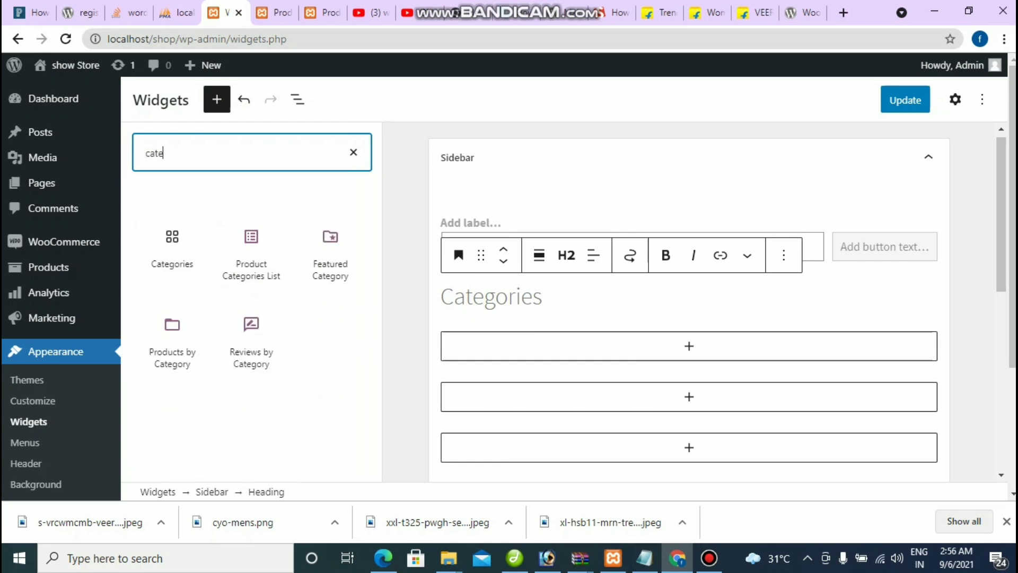
click(251, 253)
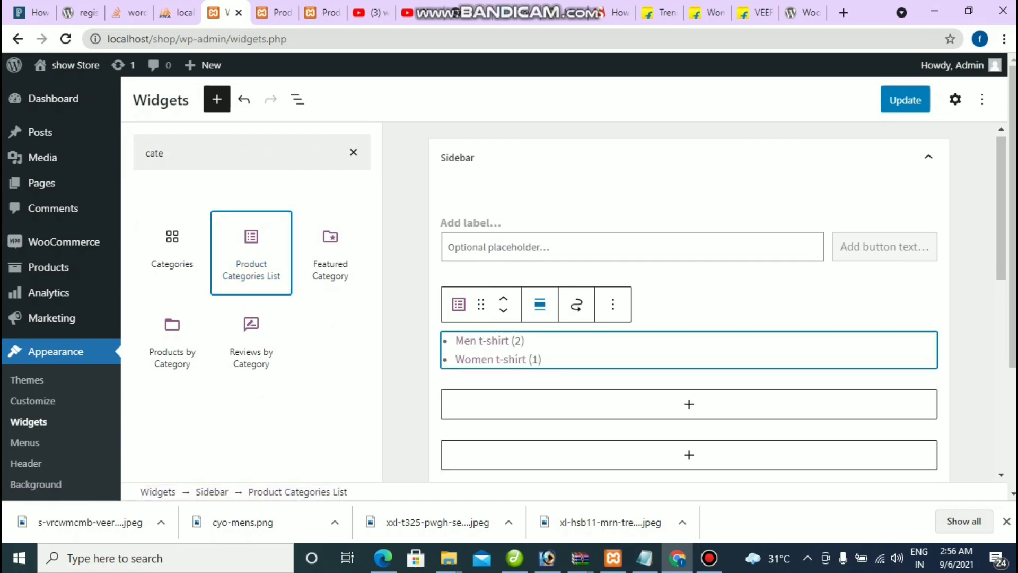
click(632, 246)
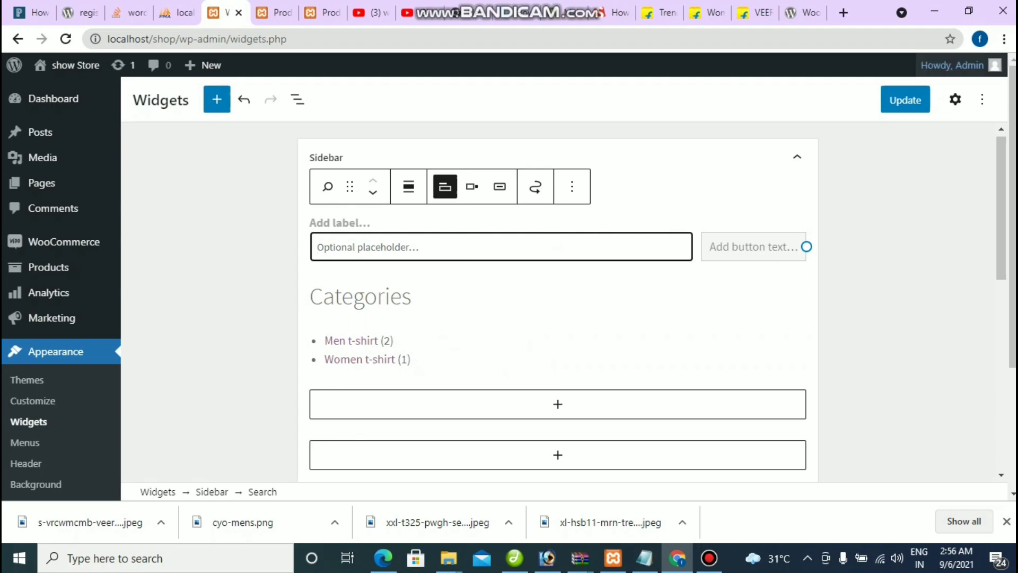
Step: Save the sidebar, then reload the Shop page to verify the Men t-shirt and Women t-shirt categories
click(904, 100)
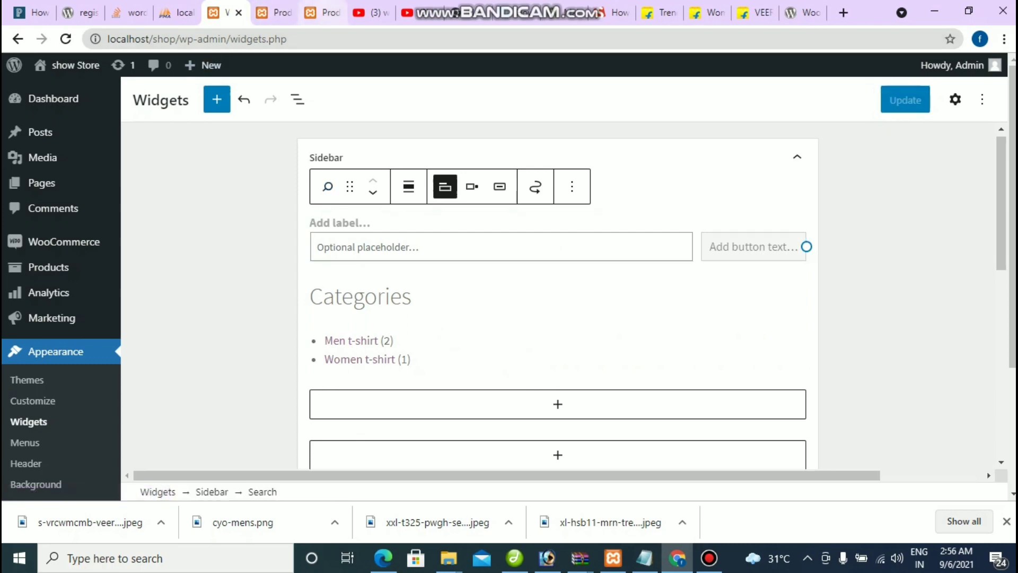
click(324, 12)
key(F5)
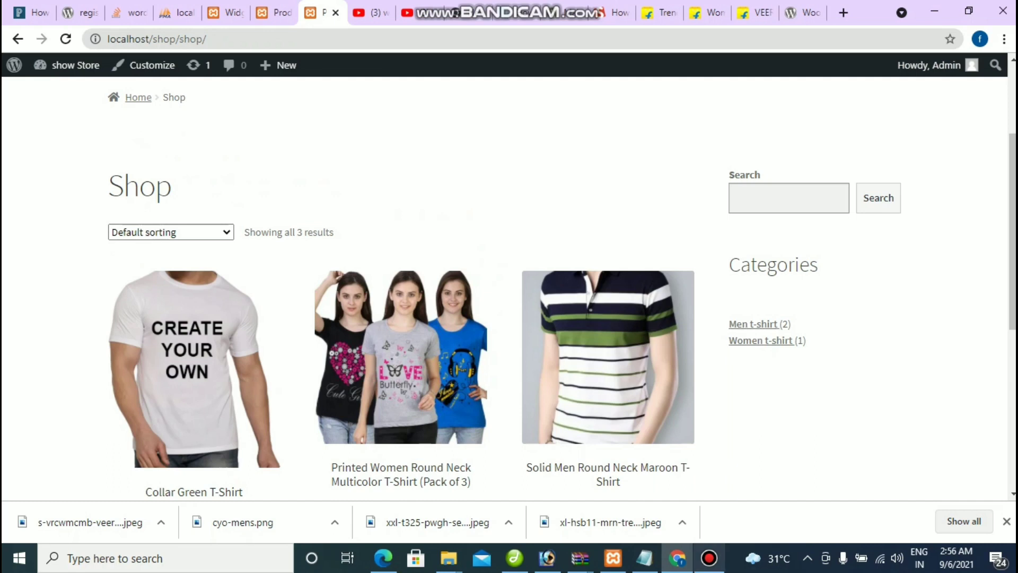
click(708, 558)
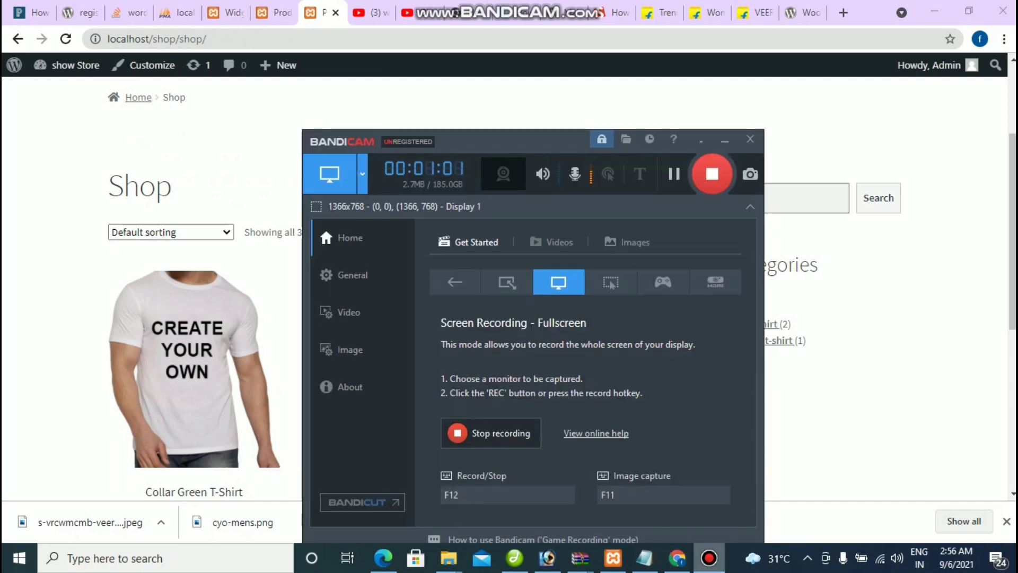
click(709, 558)
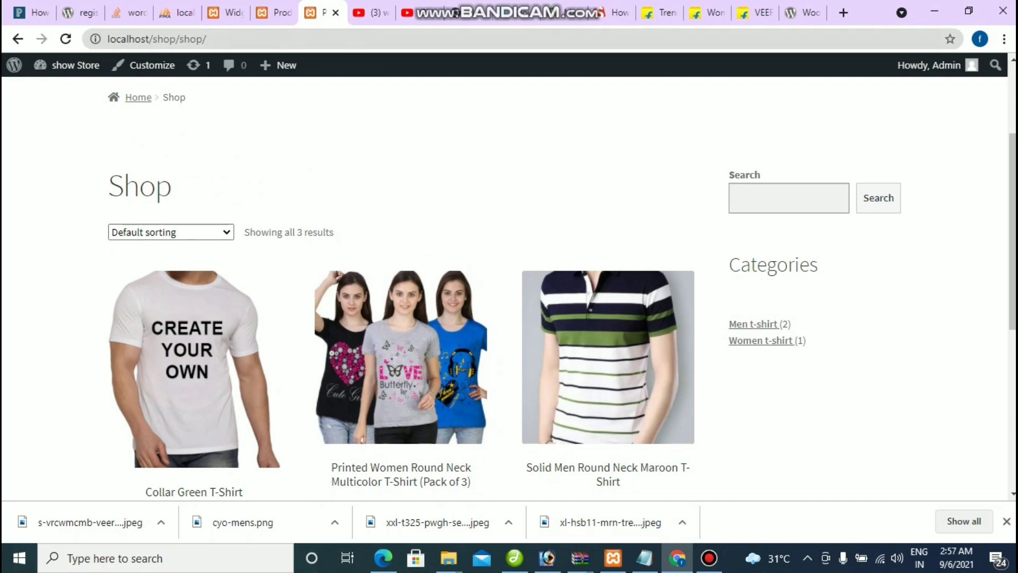
click(225, 12)
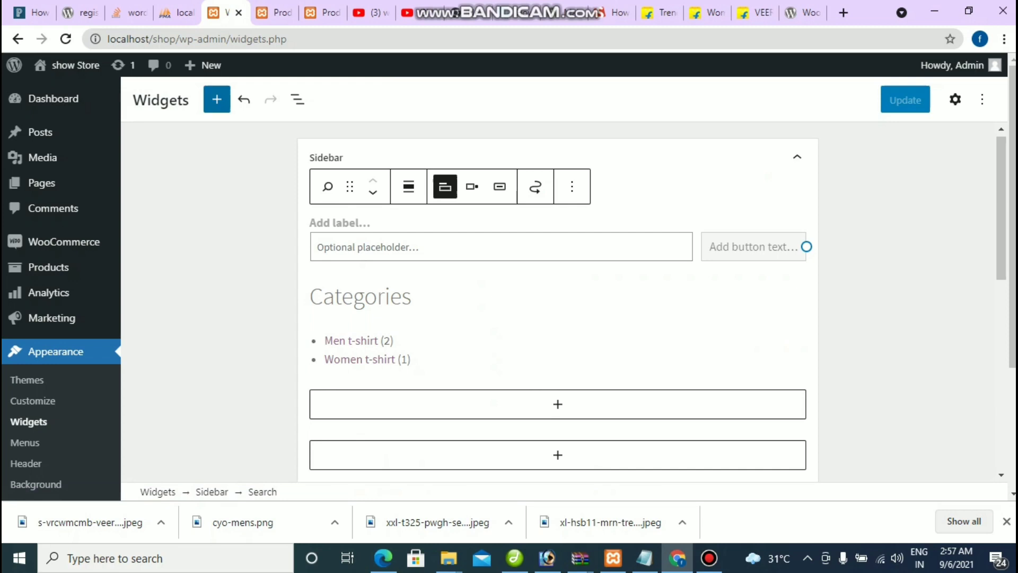
Step: Insert a YouTube embed block from the Embeds section into the sidebar and save with Update
click(217, 99)
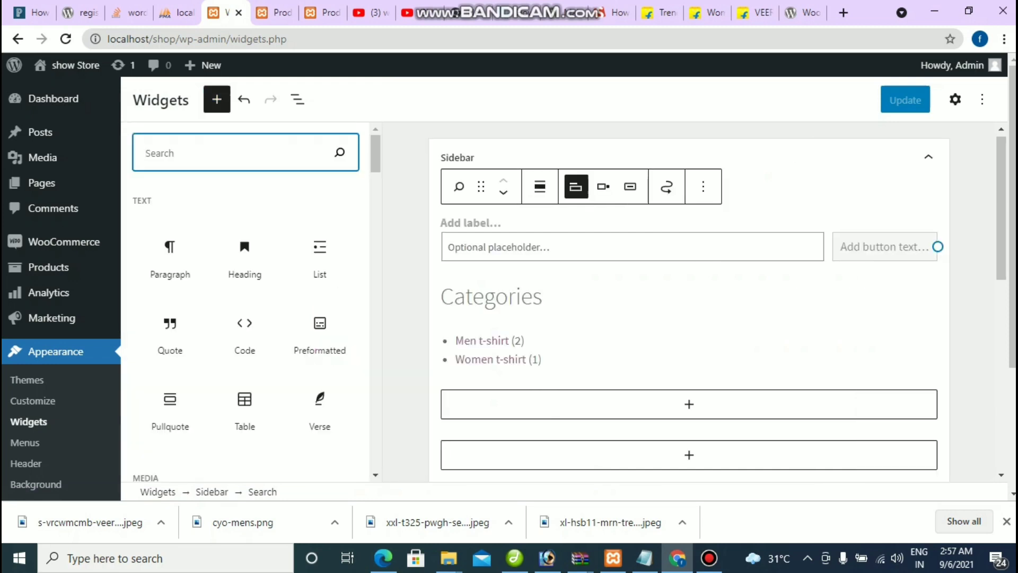
scroll(251, 306, down, 10)
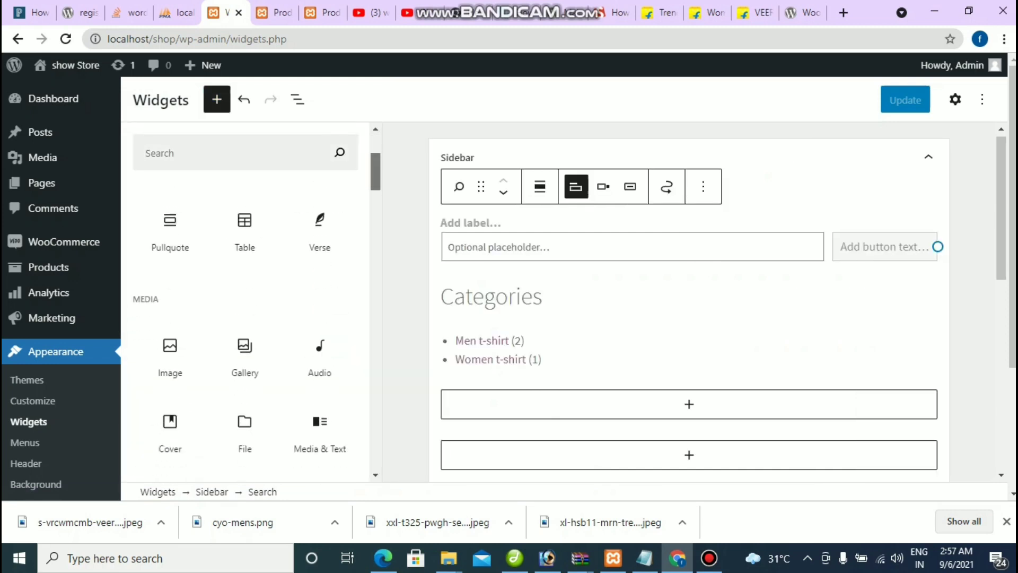
scroll(245, 307, down, 10)
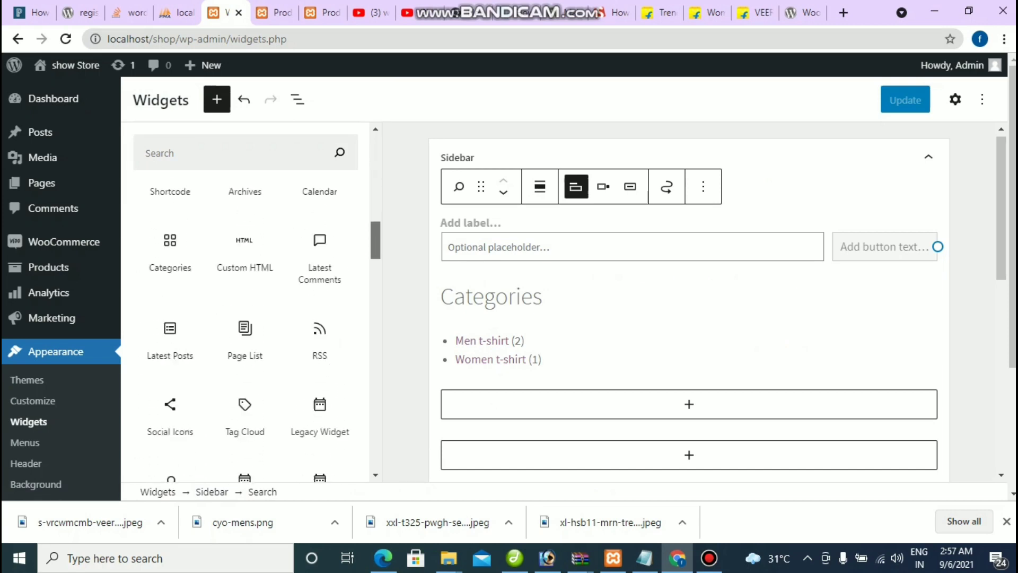
scroll(246, 307, up, 2)
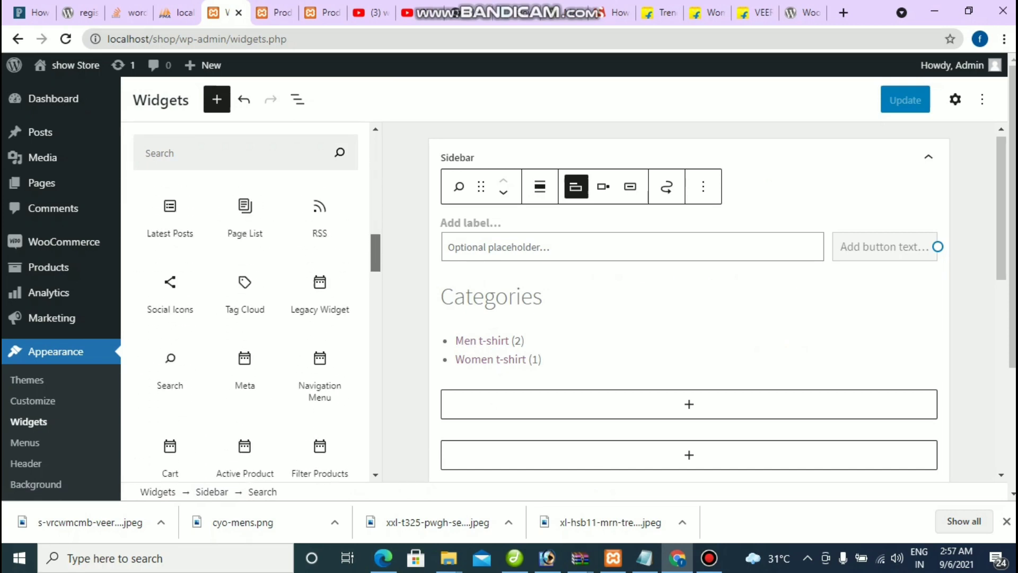
scroll(246, 307, down, 8)
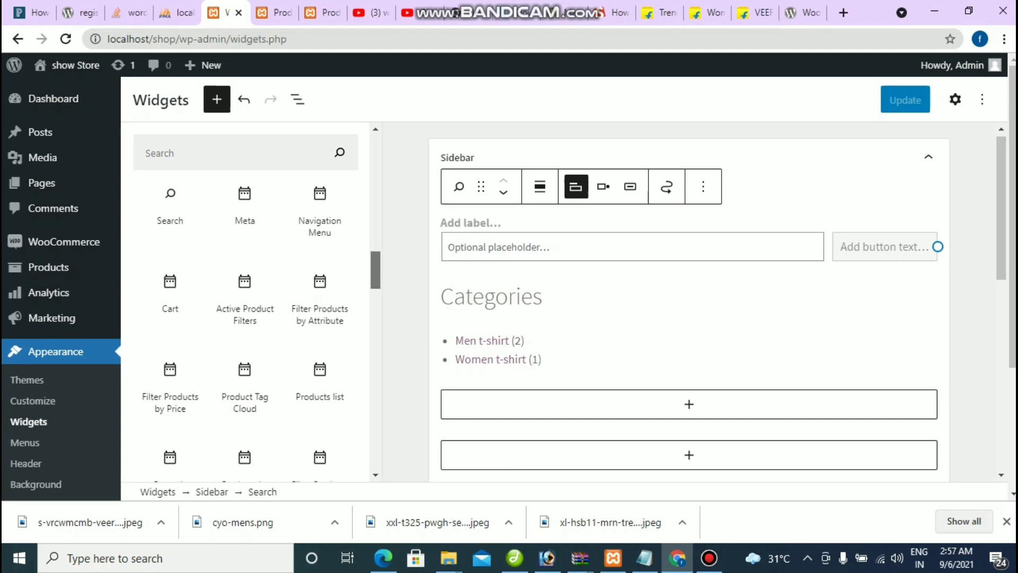
scroll(320, 329, down, 7)
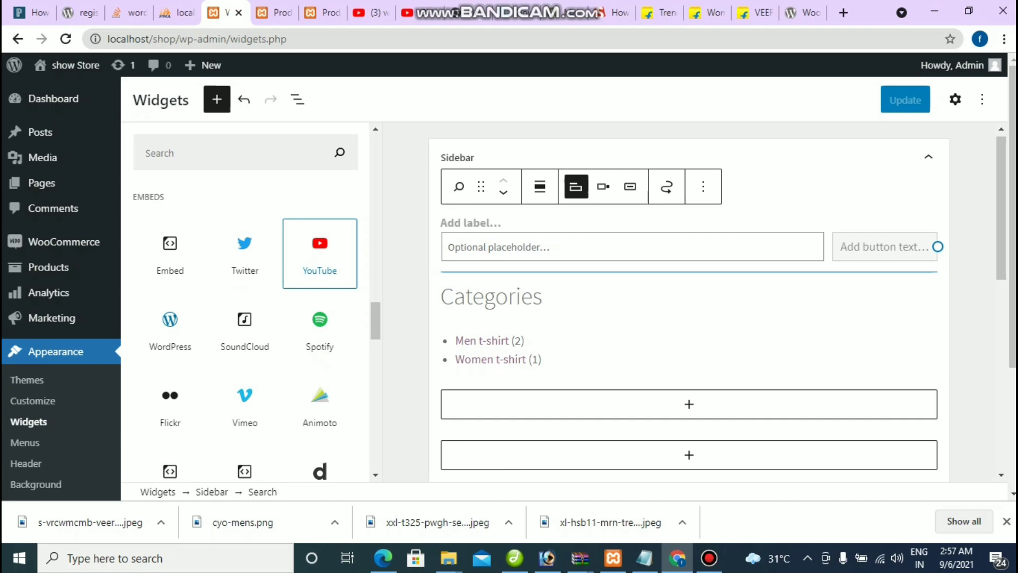
click(319, 254)
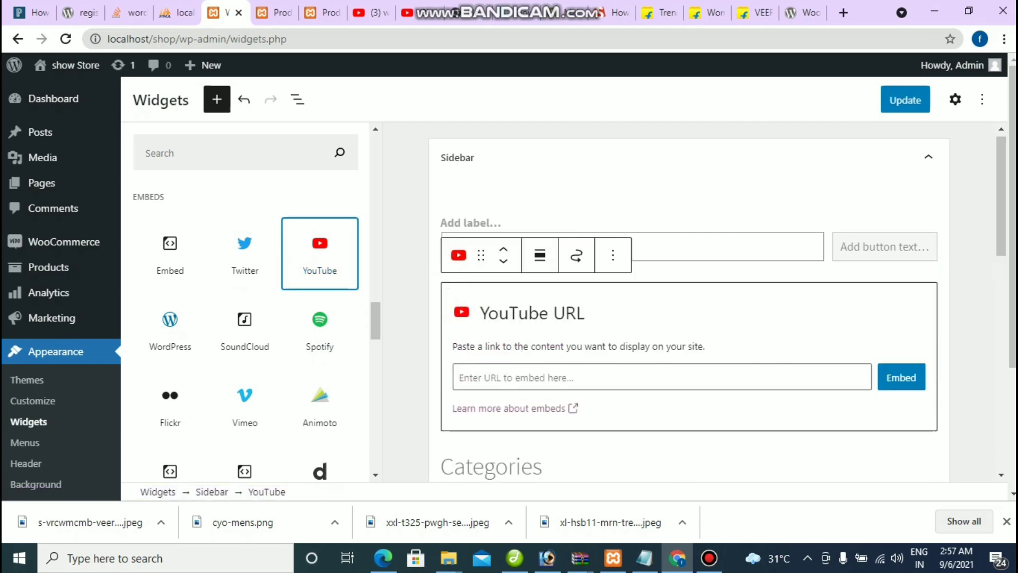
key(Escape)
click(905, 100)
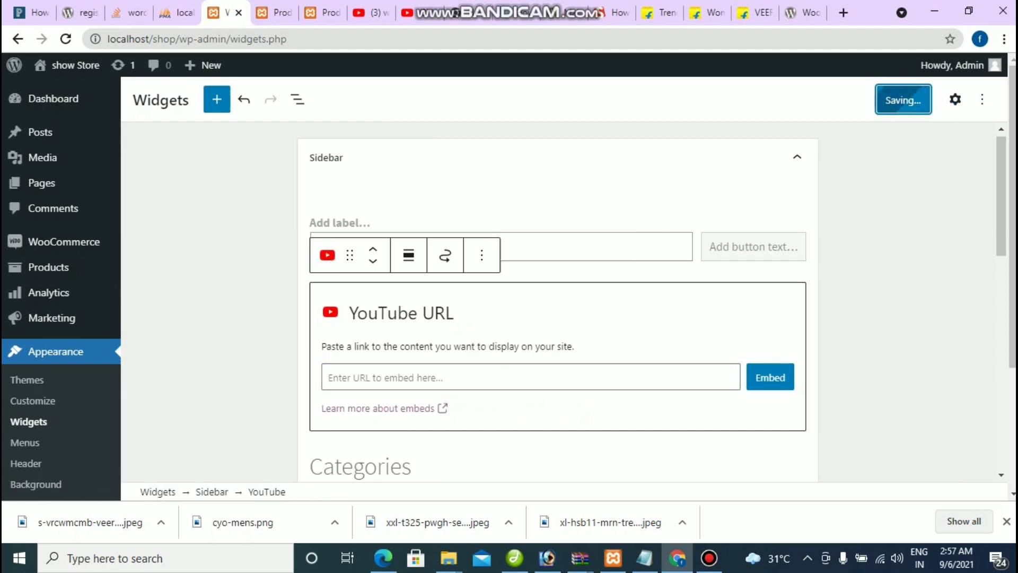
Step: Reload the Shop page to check the sidebar, then go back to the widget editor
key(ctrl+7)
key(F5)
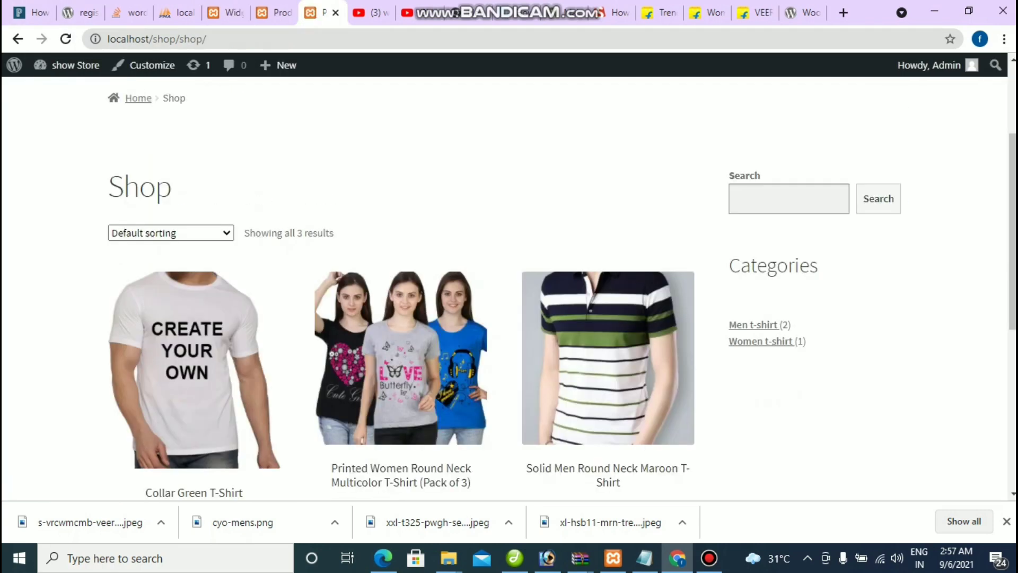
scroll(503, 287, down, 4)
scroll(504, 287, up, 7)
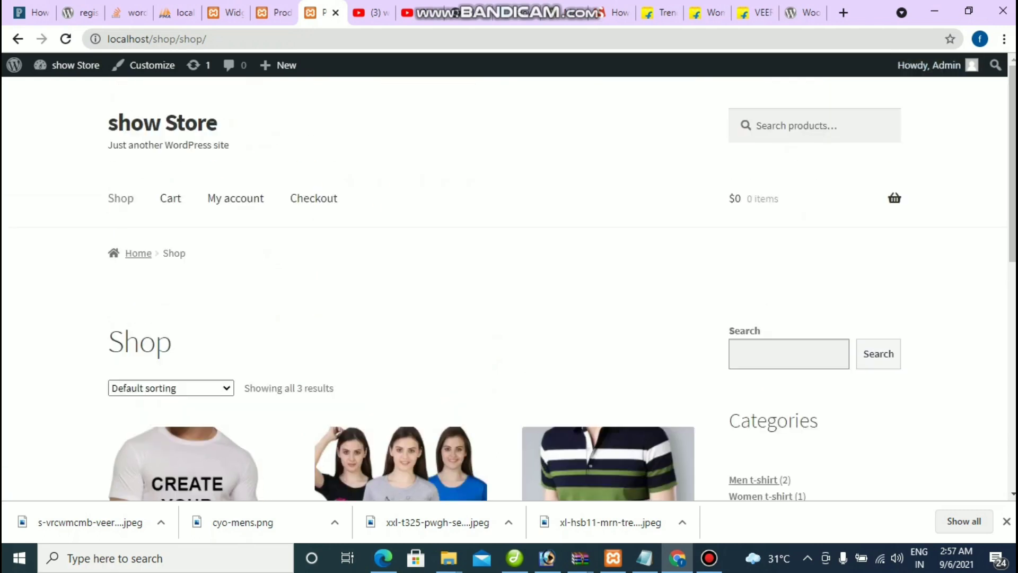
click(223, 12)
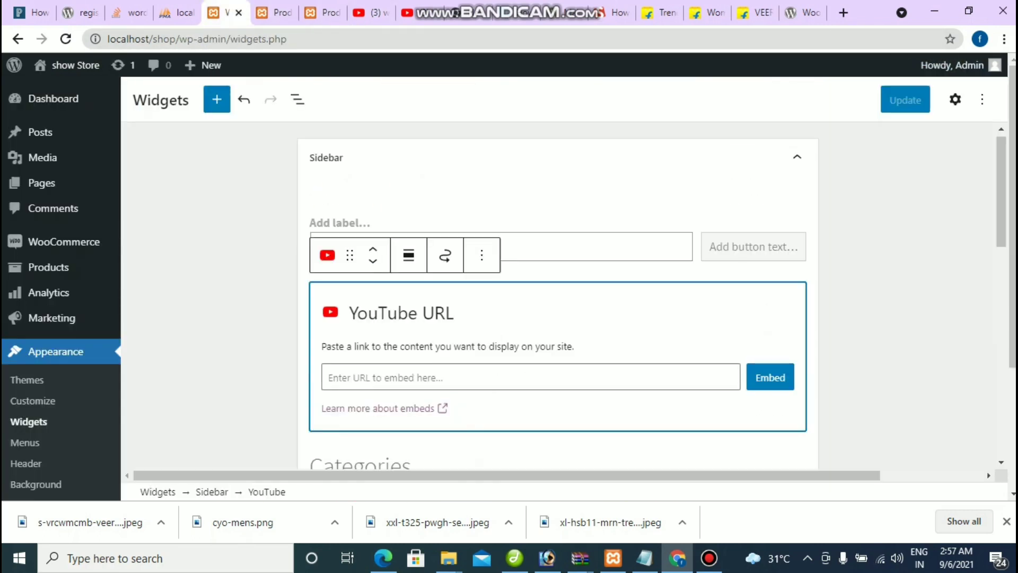
Step: Insert a Product Search block into the Sidebar and save with Update
click(217, 99)
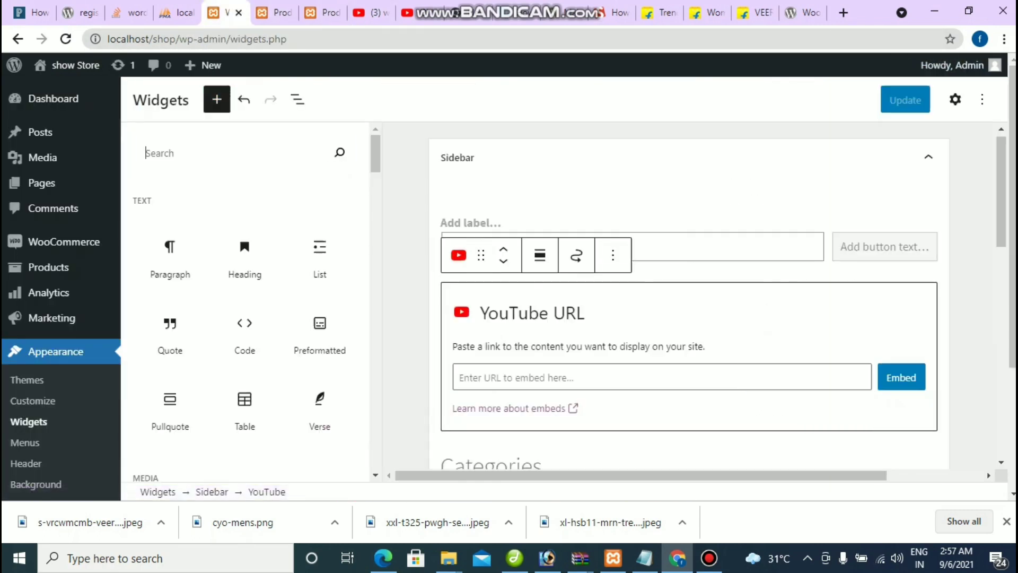
scroll(245, 318, down, 15)
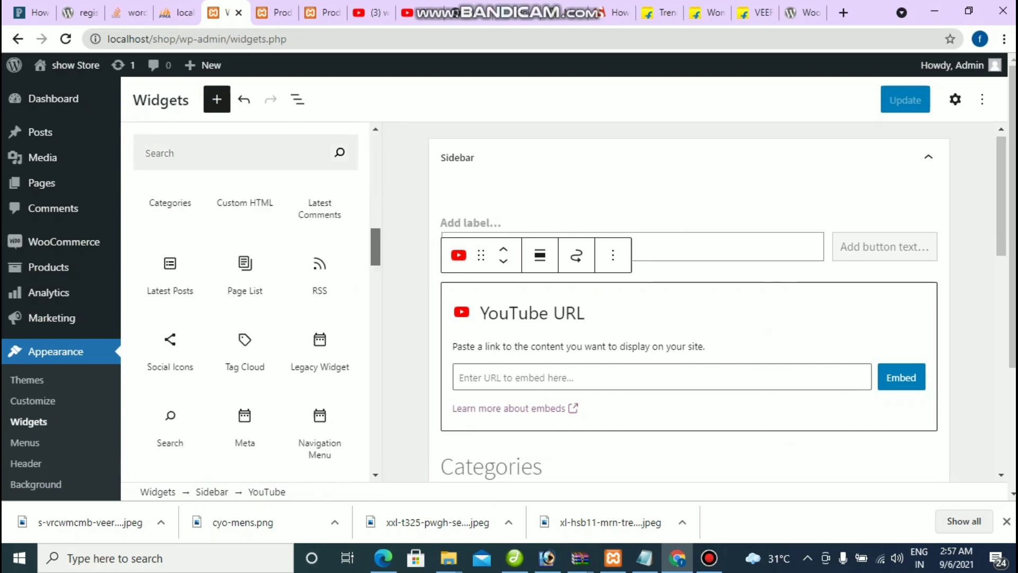
scroll(245, 318, down, 3)
scroll(245, 318, up, 4)
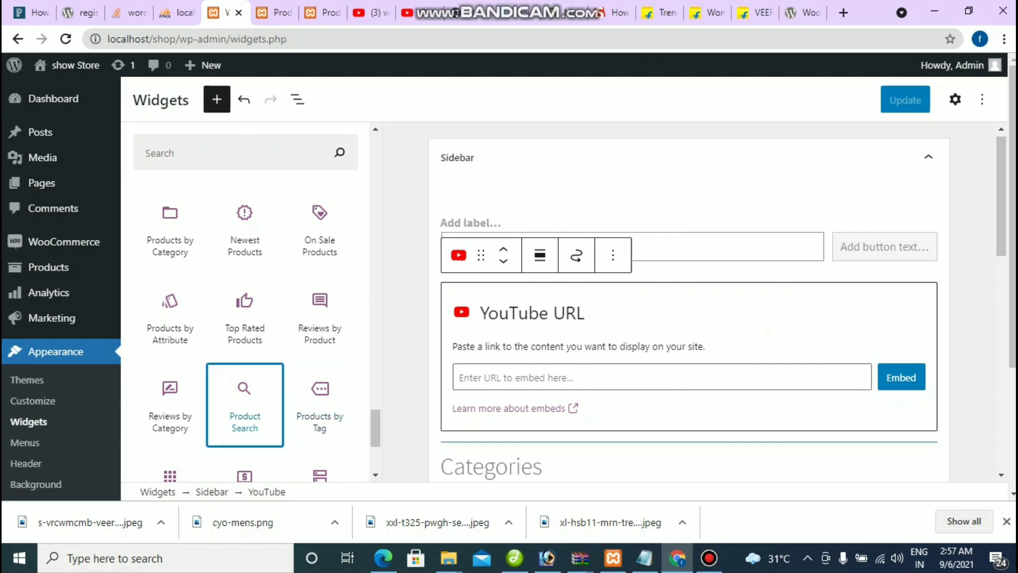
click(245, 403)
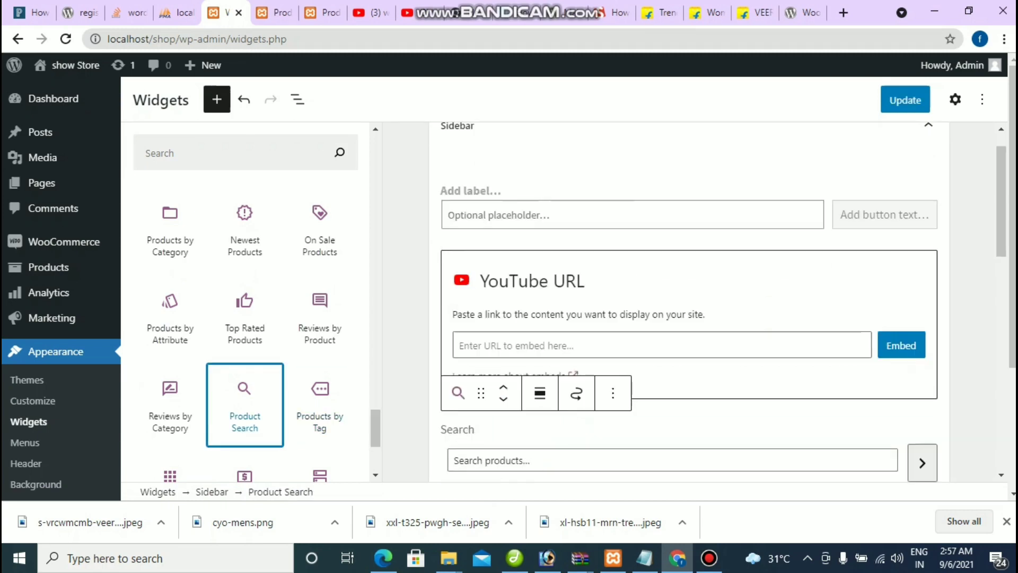
click(905, 100)
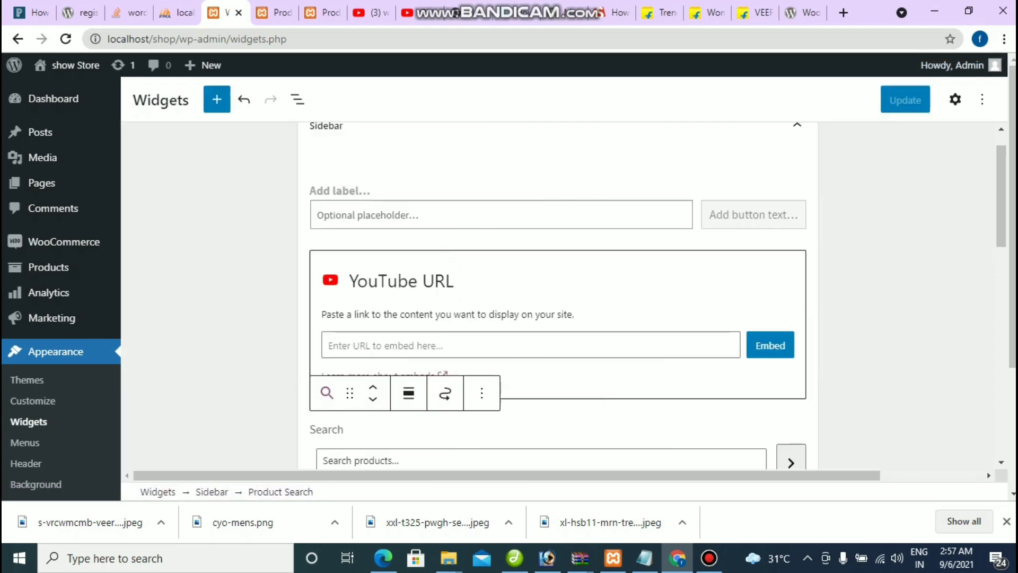
Step: Reload the shop page and try the header and sidebar search fields, then return to the widget editor
key(ctrl+Tab)
key(ctrl+Tab)
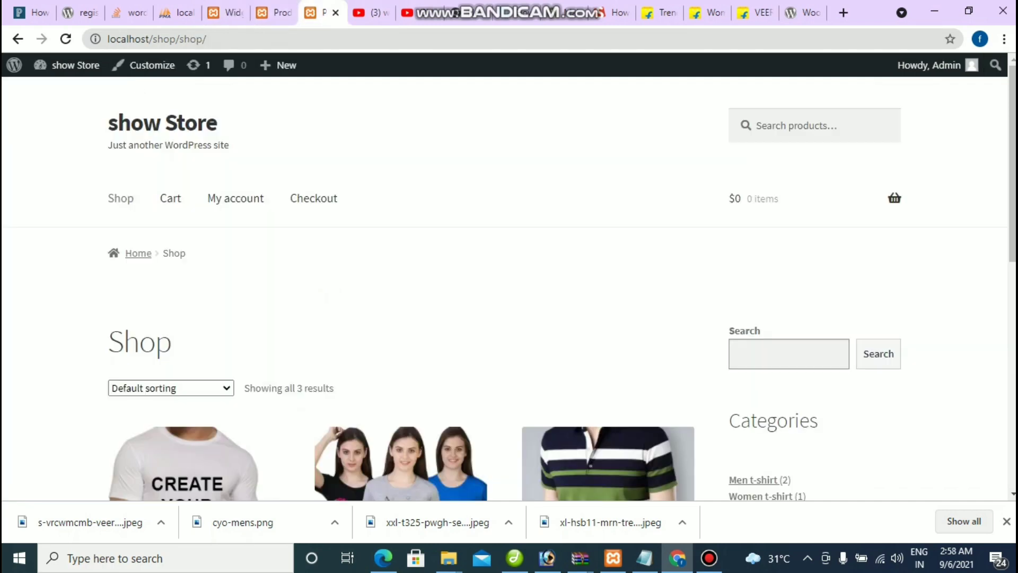
key(F5)
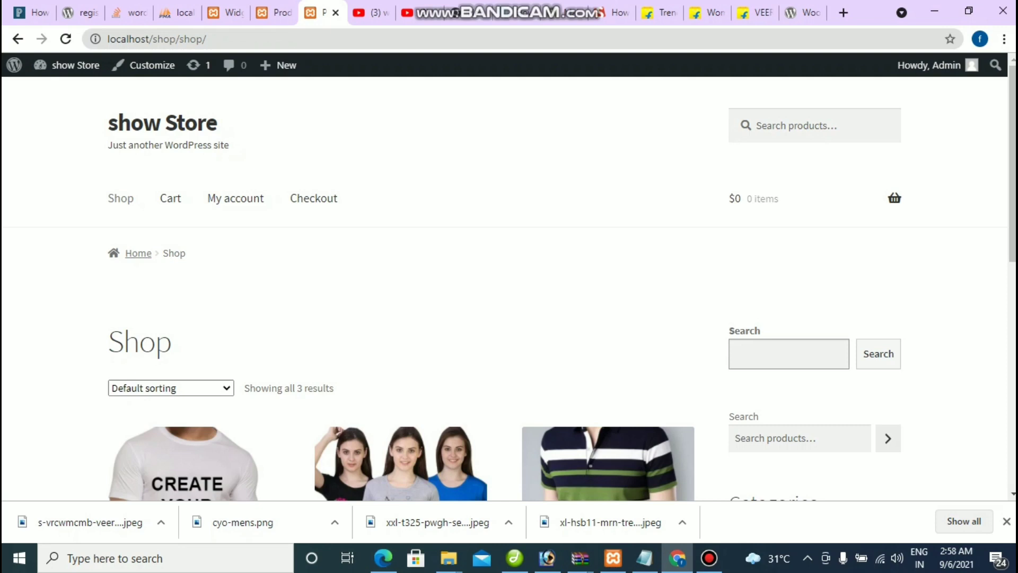
click(814, 125)
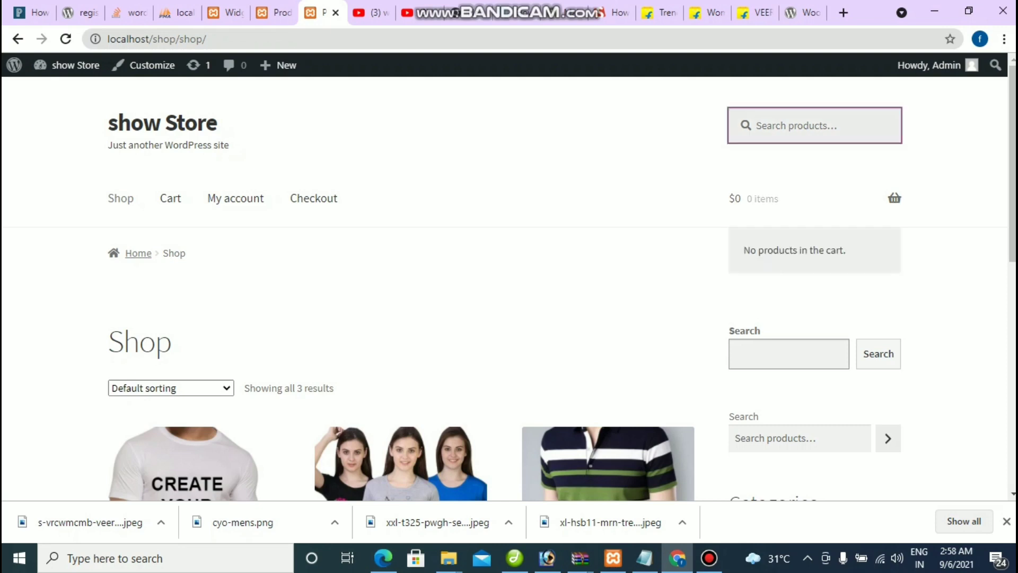
click(789, 354)
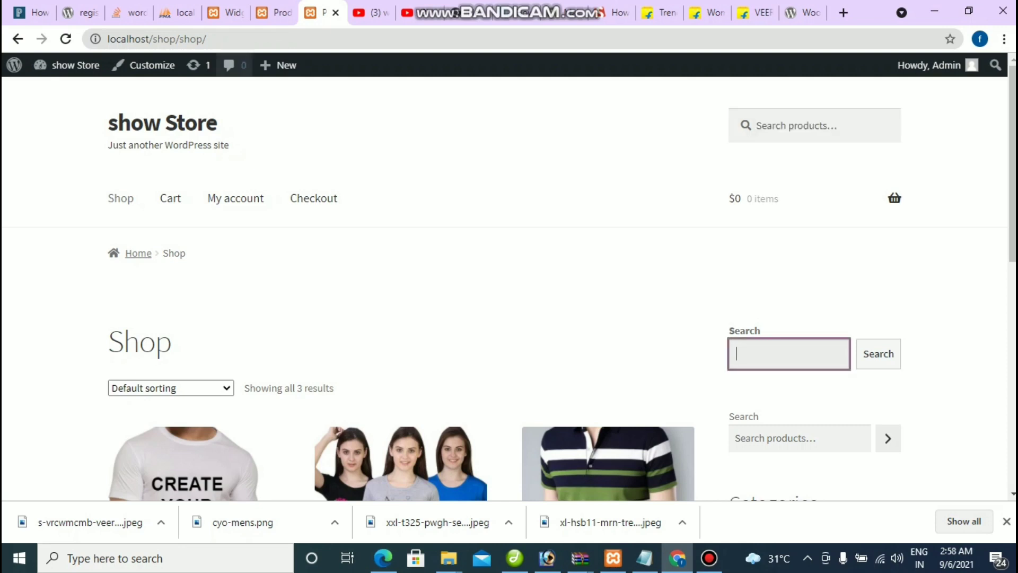
click(225, 12)
Step: Delete the Product Search block from the Sidebar via its options menu
scroll(557, 297, down, 1)
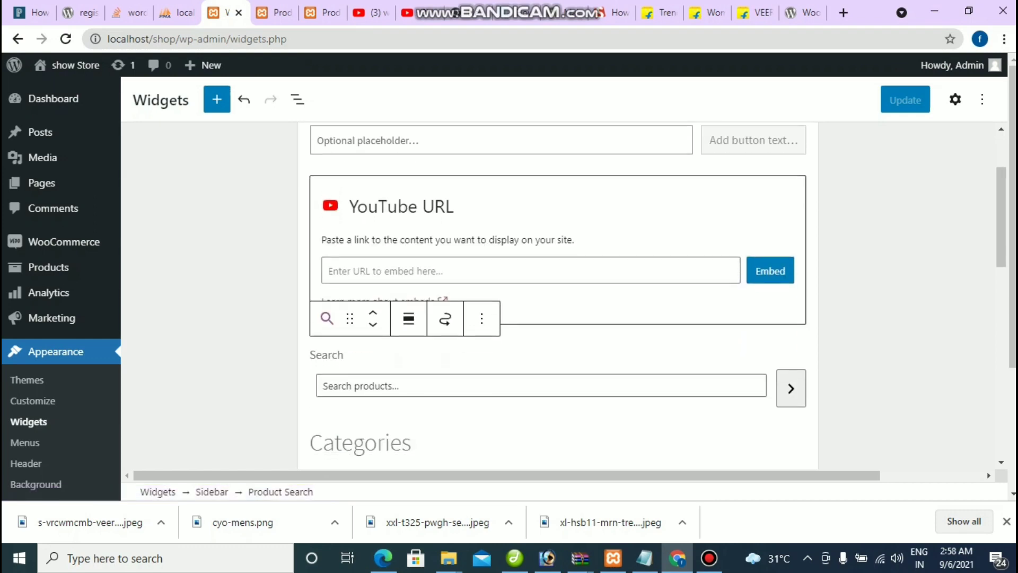
click(400, 385)
click(343, 354)
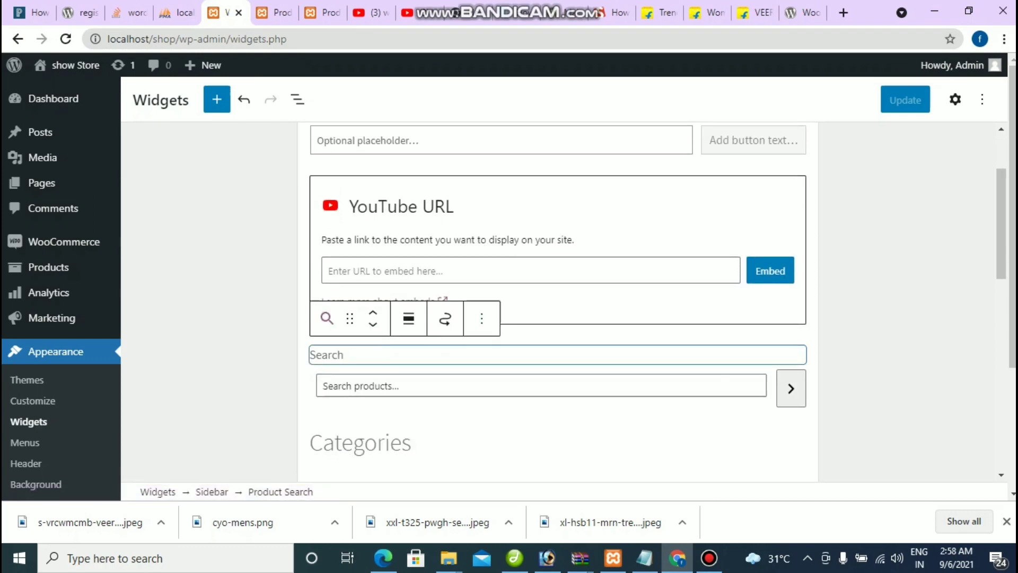
click(482, 318)
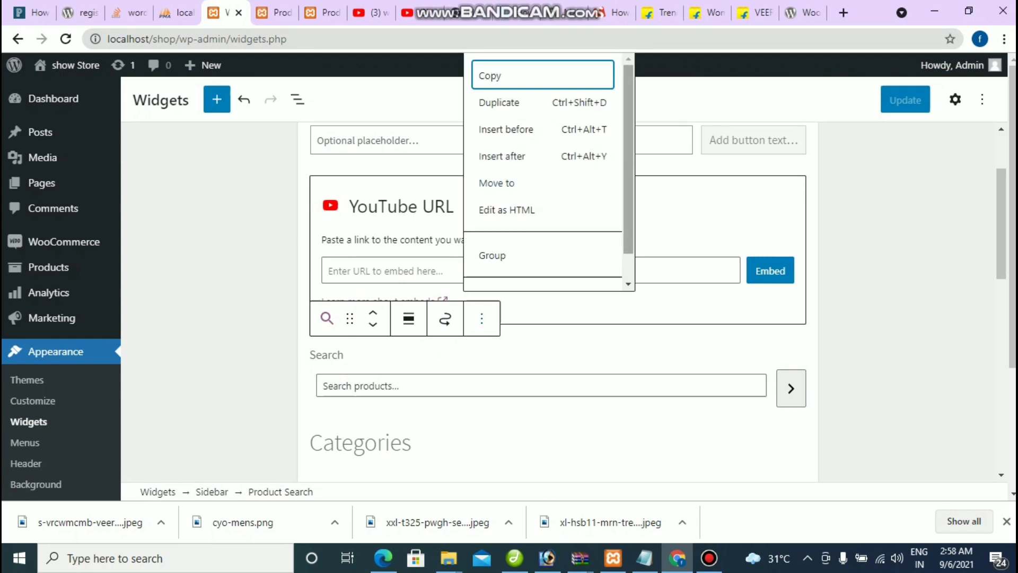
key(Up)
key(Return)
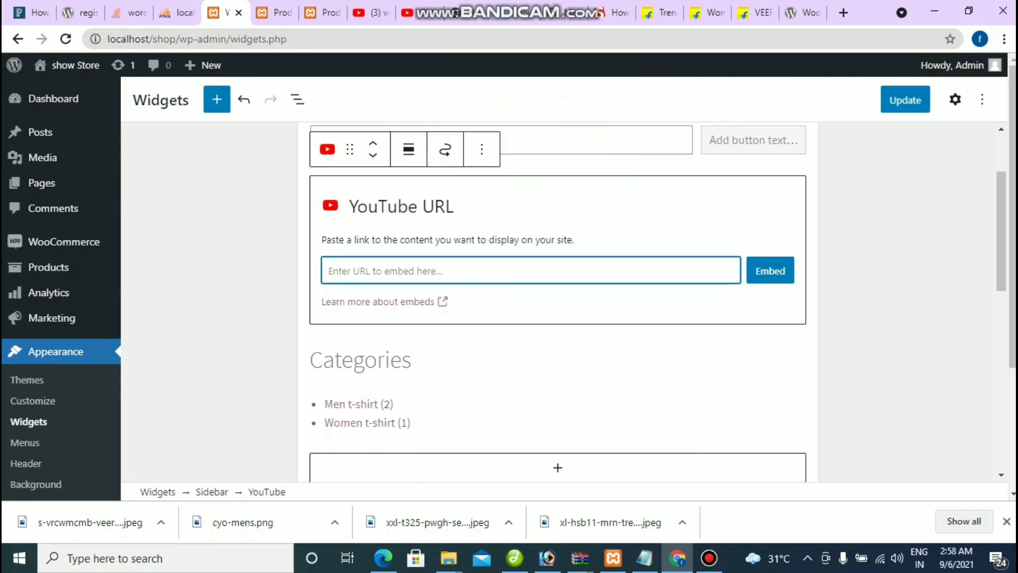
Step: Delete the YouTube embed block from the Sidebar via its options menu
scroll(557, 303, down, 7)
scroll(557, 302, up, 5)
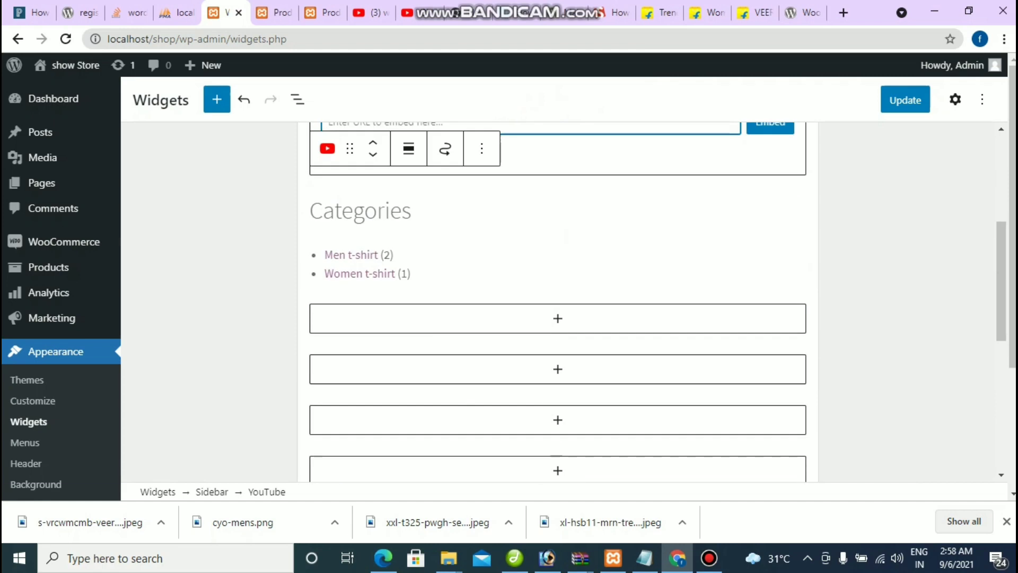
scroll(558, 302, up, 2)
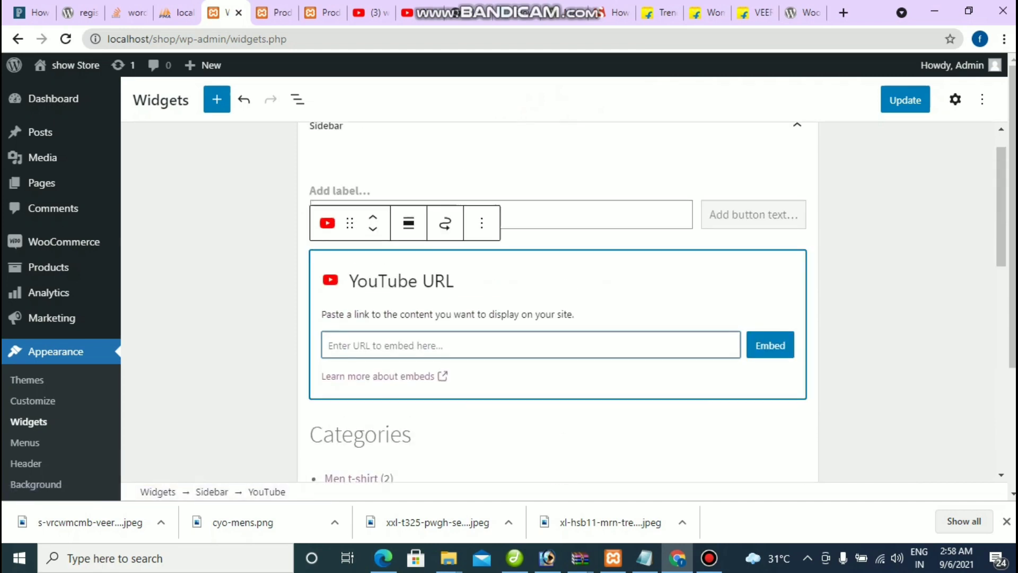
key(Return)
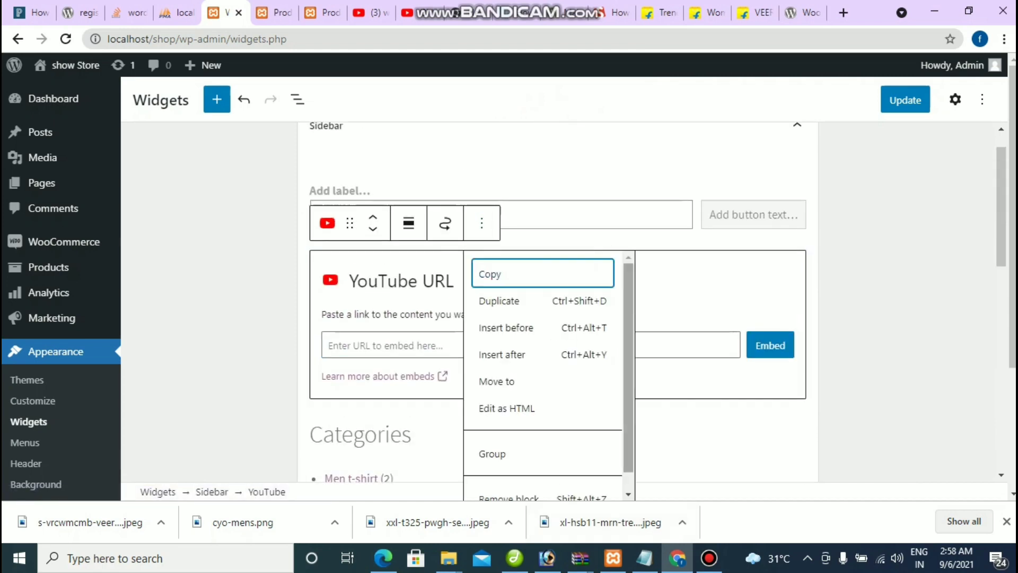
key(Up)
key(Return)
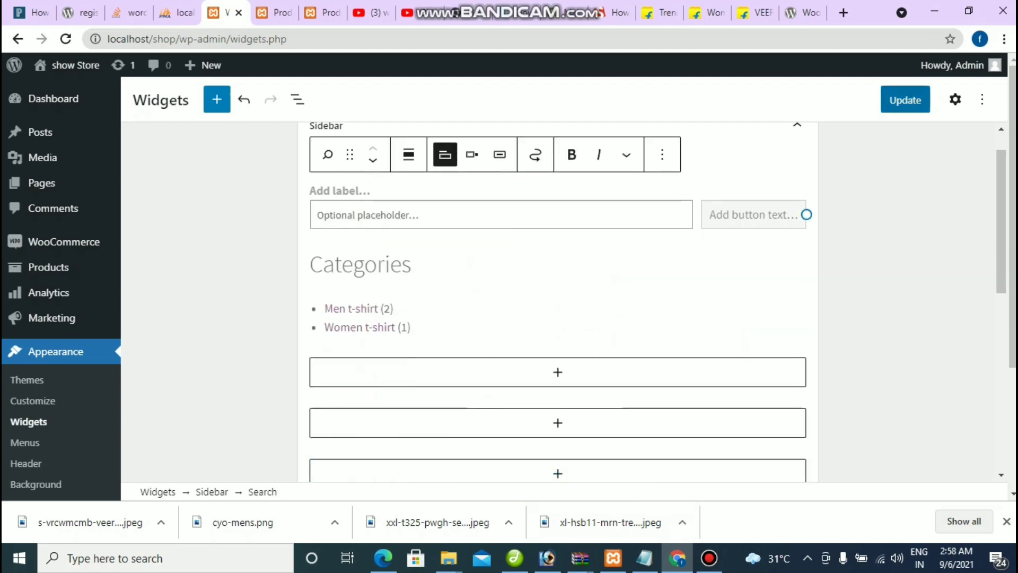
Step: Browse the block library without adding anything, then save the Sidebar with Update
click(217, 99)
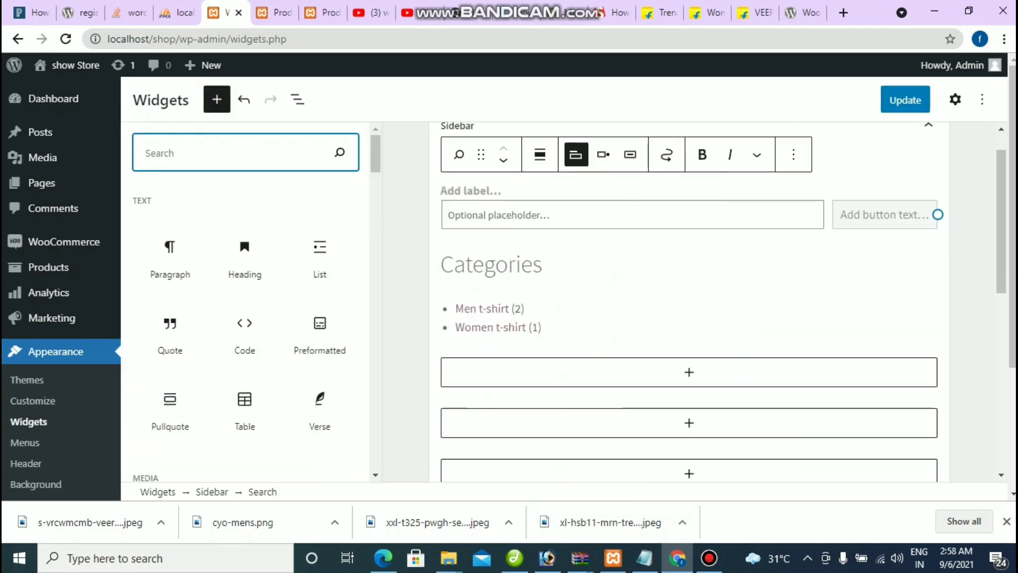
scroll(245, 318, down, 12)
scroll(245, 318, down, 6)
scroll(245, 319, down, 10)
scroll(245, 318, up, 3)
scroll(245, 318, down, 6)
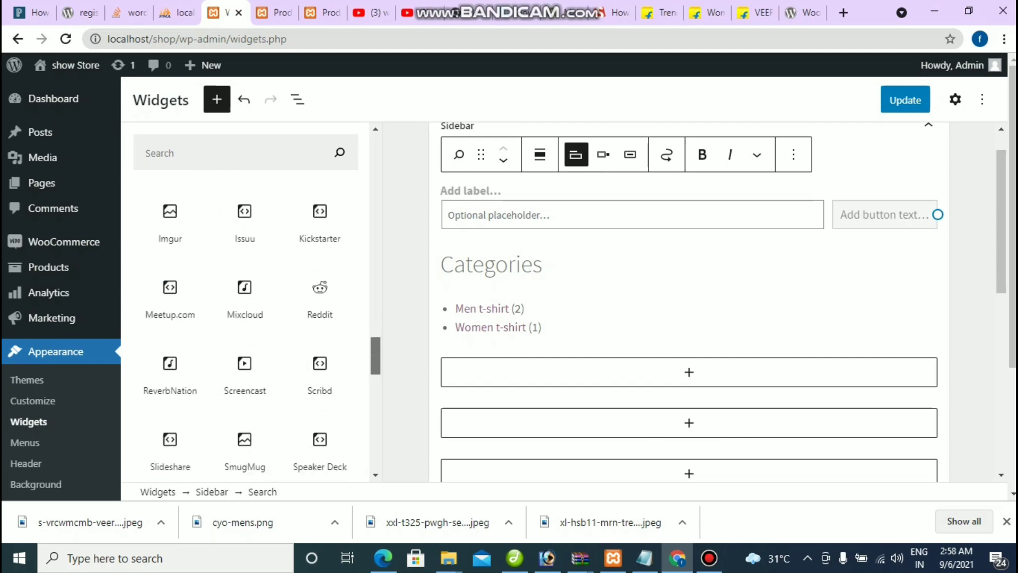
scroll(245, 318, down, 8)
scroll(245, 318, down, 3)
scroll(245, 318, up, 4)
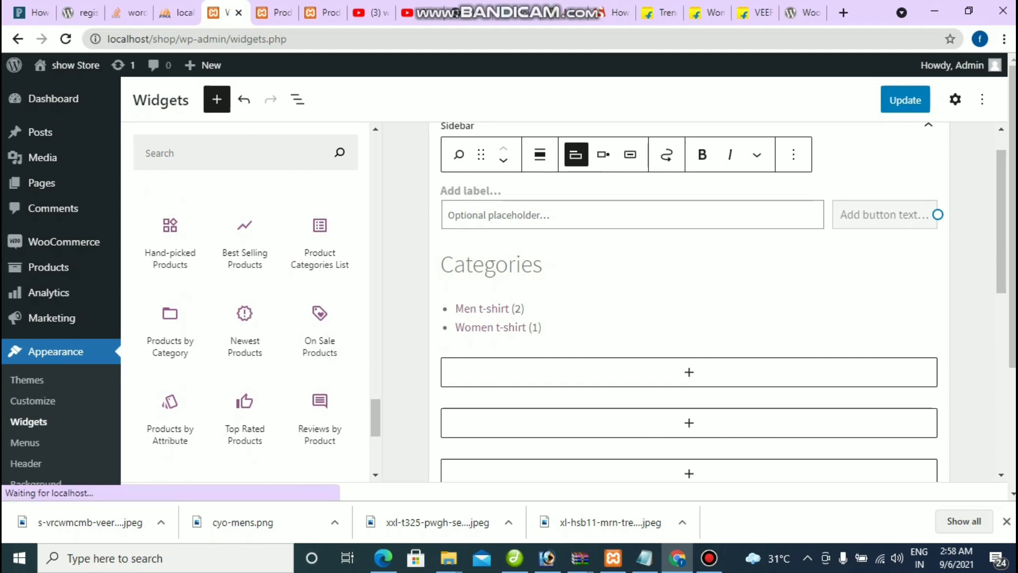
click(216, 99)
click(904, 100)
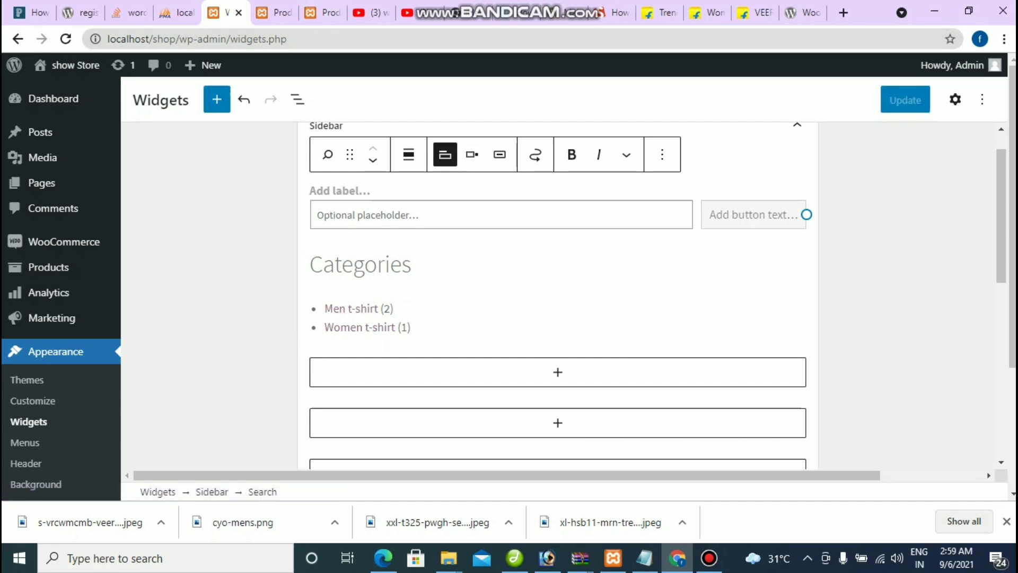
Step: Reload the shop page and check the sidebar now shows Search and Categories
key(ctrl+7)
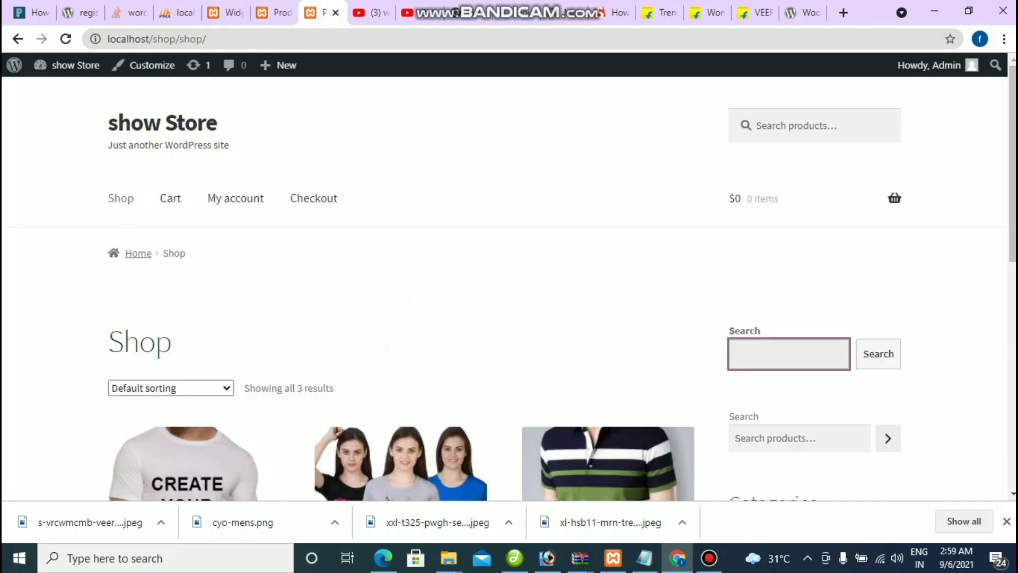
key(F5)
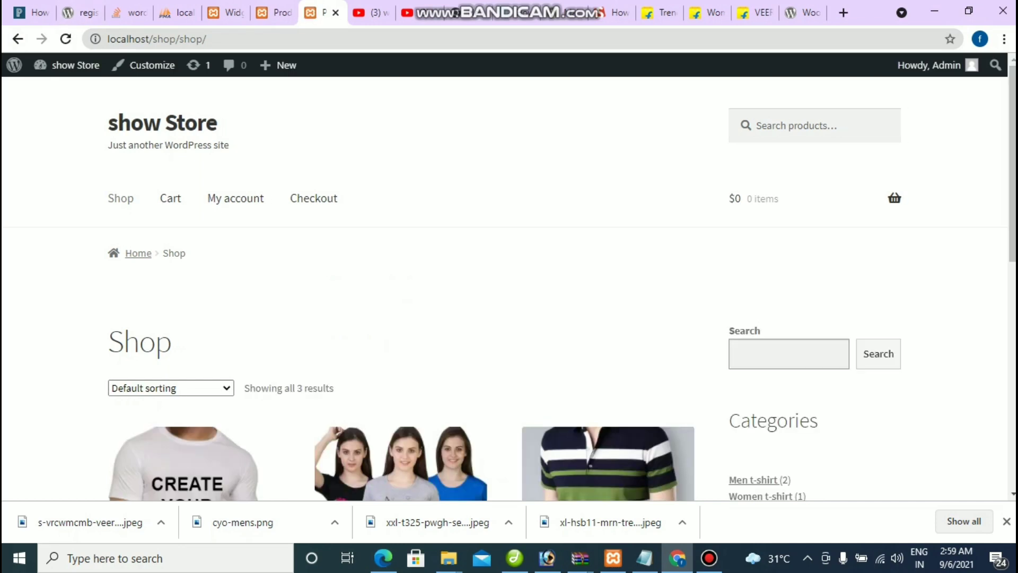
scroll(185, 451, down, 2)
scroll(186, 451, up, 2)
scroll(186, 451, down, 2)
scroll(186, 451, down, 6)
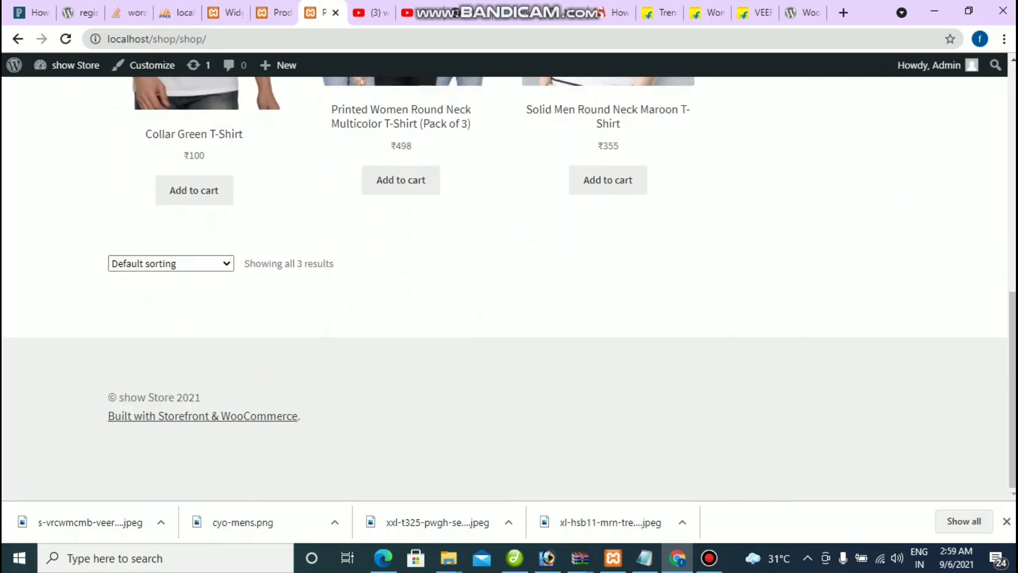
scroll(194, 264, up, 2)
Step: Add the Collar Green T-Shirt to the cart and open the cart page
click(194, 264)
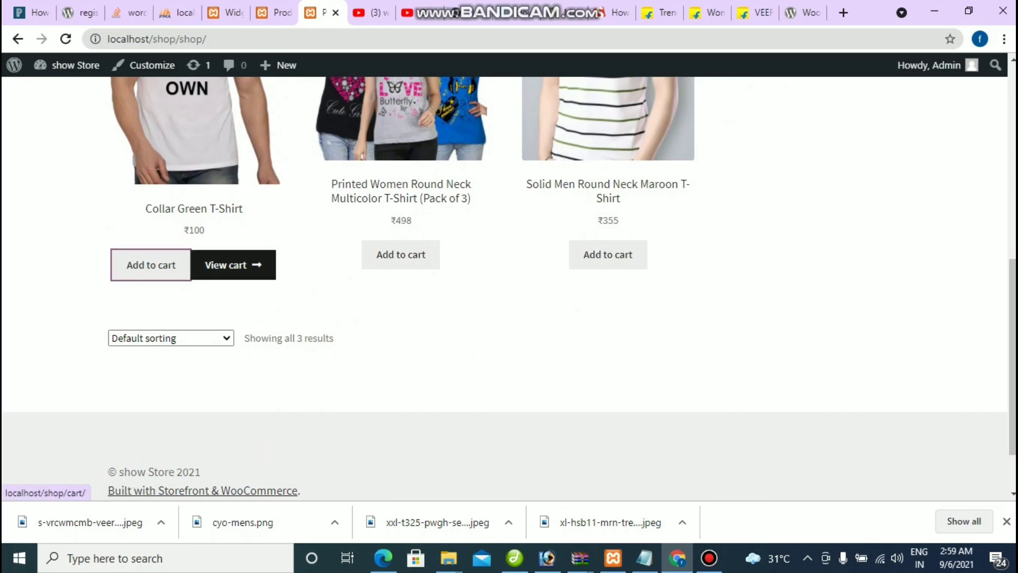
click(228, 264)
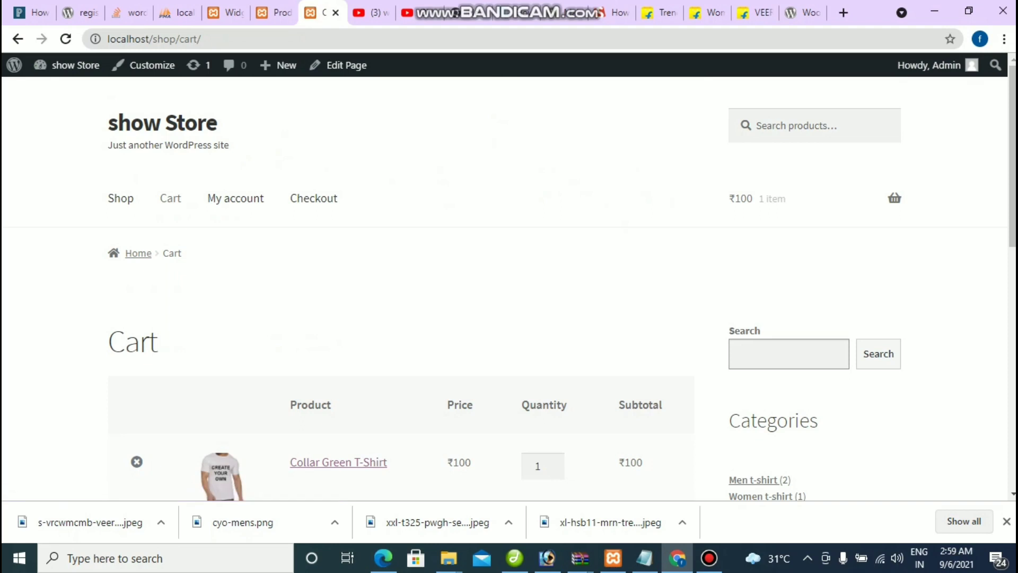
scroll(509, 287, down, 1)
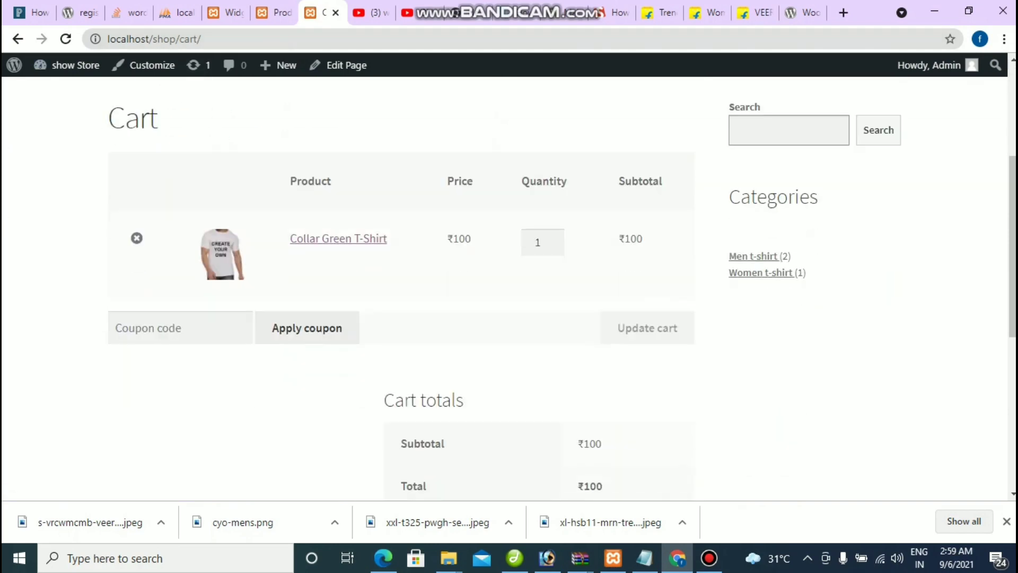
scroll(509, 286, up, 1)
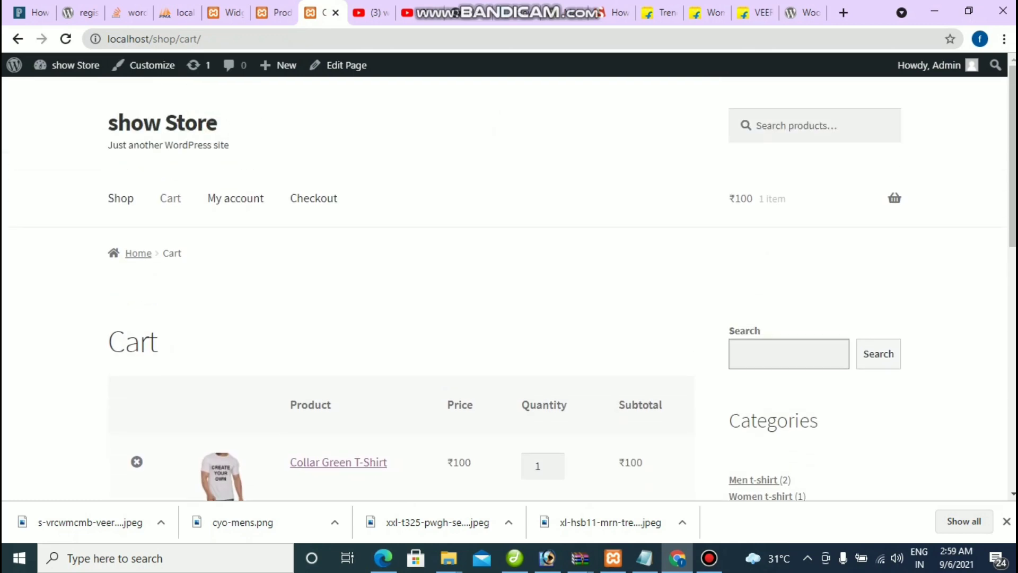
scroll(509, 286, down, 2)
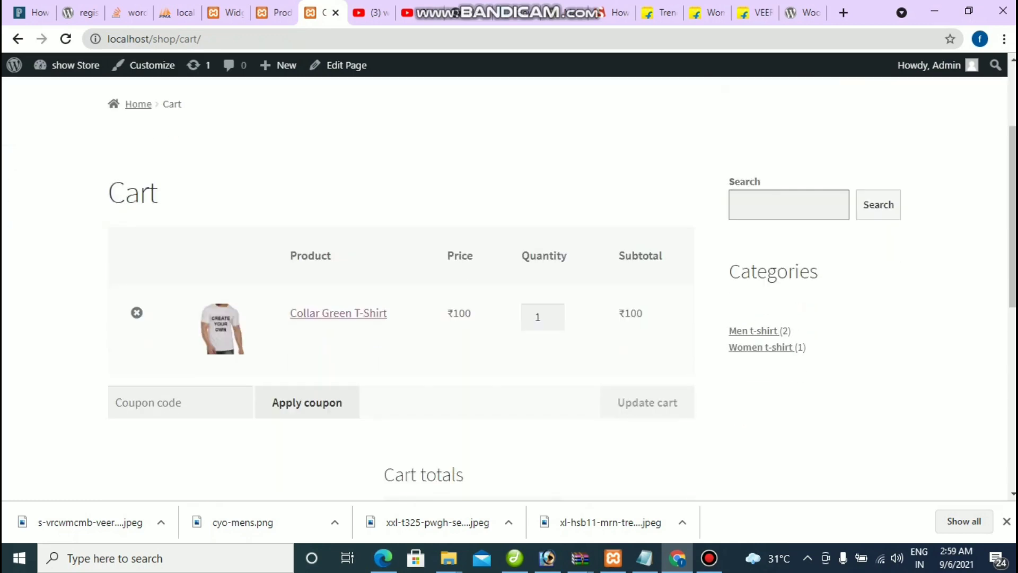
Step: Set the Collar Green T-Shirt quantity to 5 and update the cart
drag(290, 312, 388, 313)
double_click(460, 313)
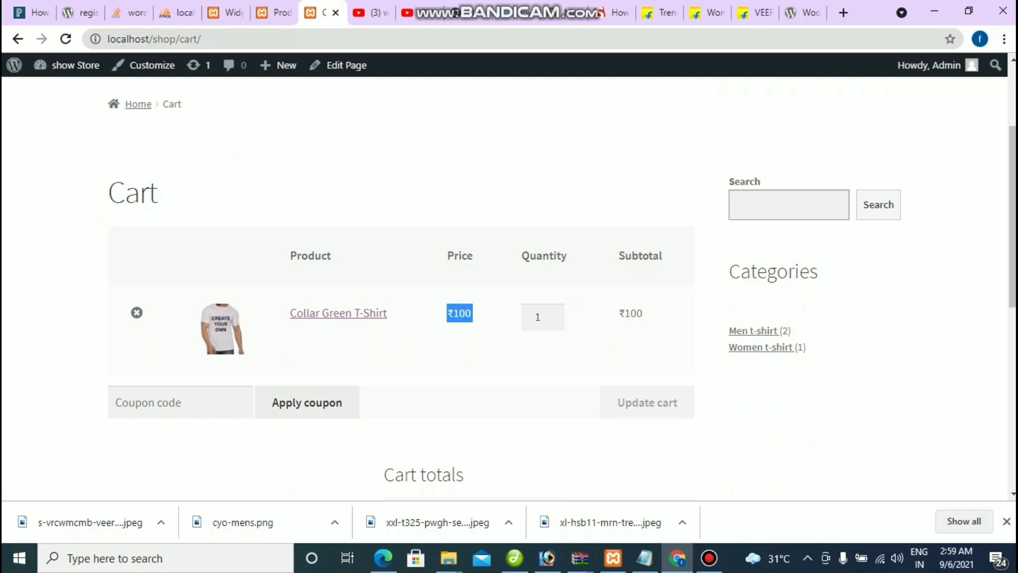
double_click(537, 316)
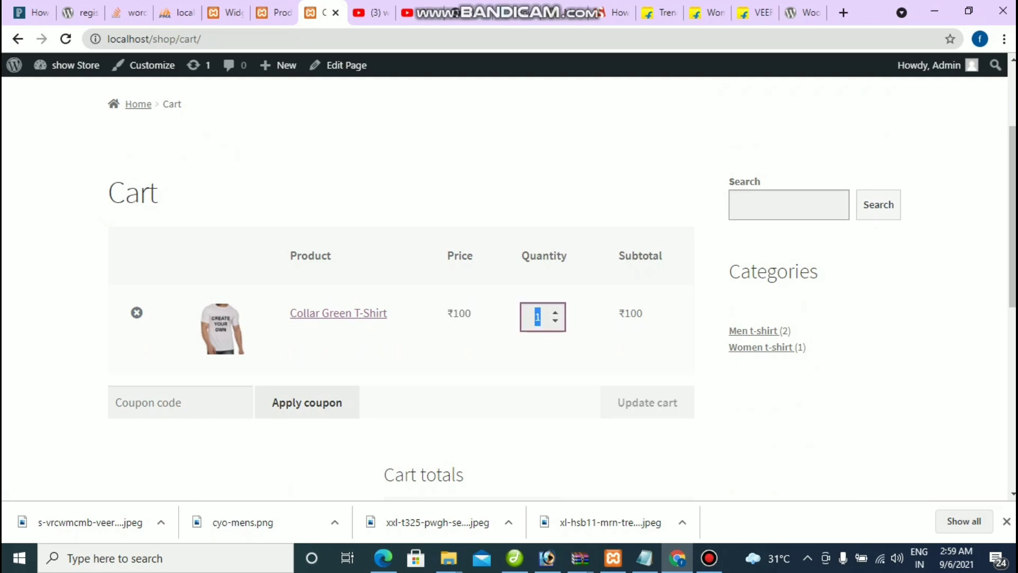
click(555, 319)
click(555, 312)
click(555, 313)
click(555, 312)
click(555, 312)
click(555, 312)
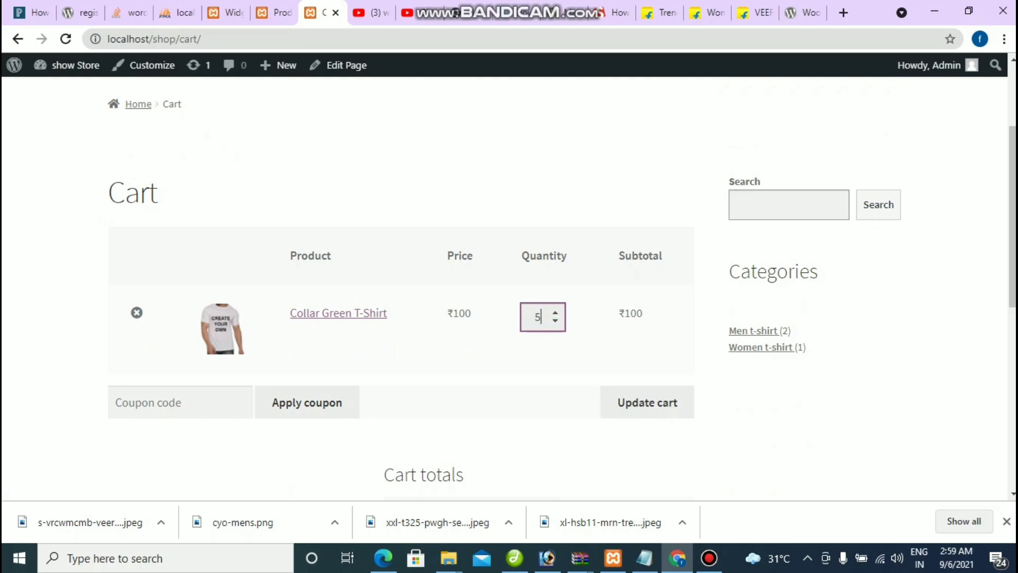
click(647, 402)
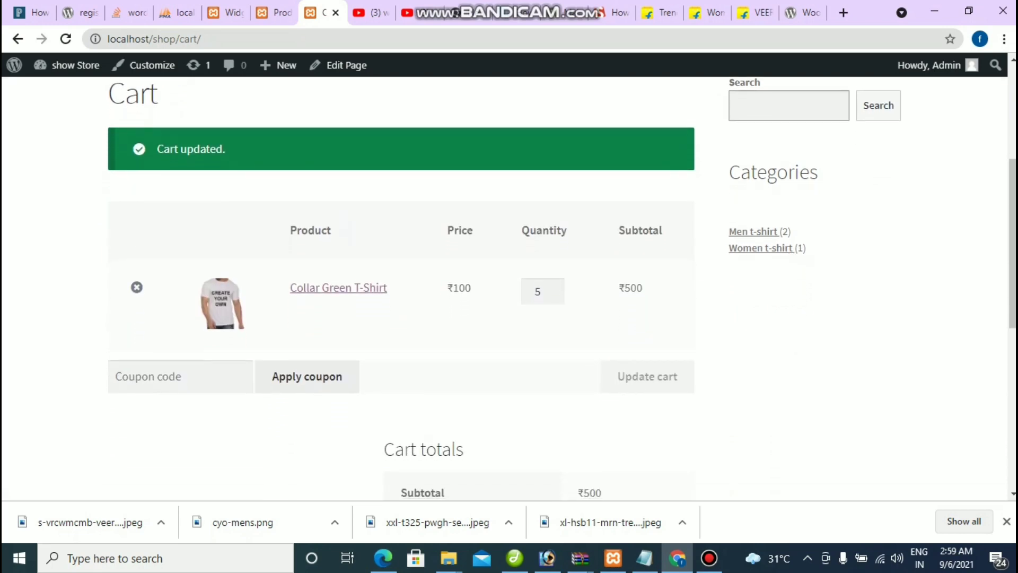
Step: Check the new ₹500 subtotal, then return to the Widgets admin page
double_click(630, 287)
click(629, 288)
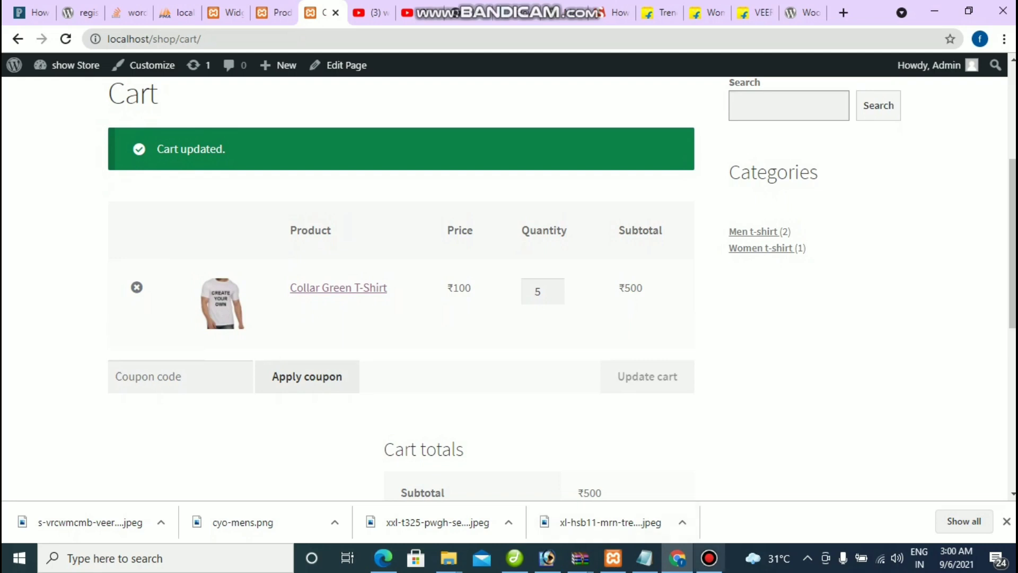
key(ctrl+5)
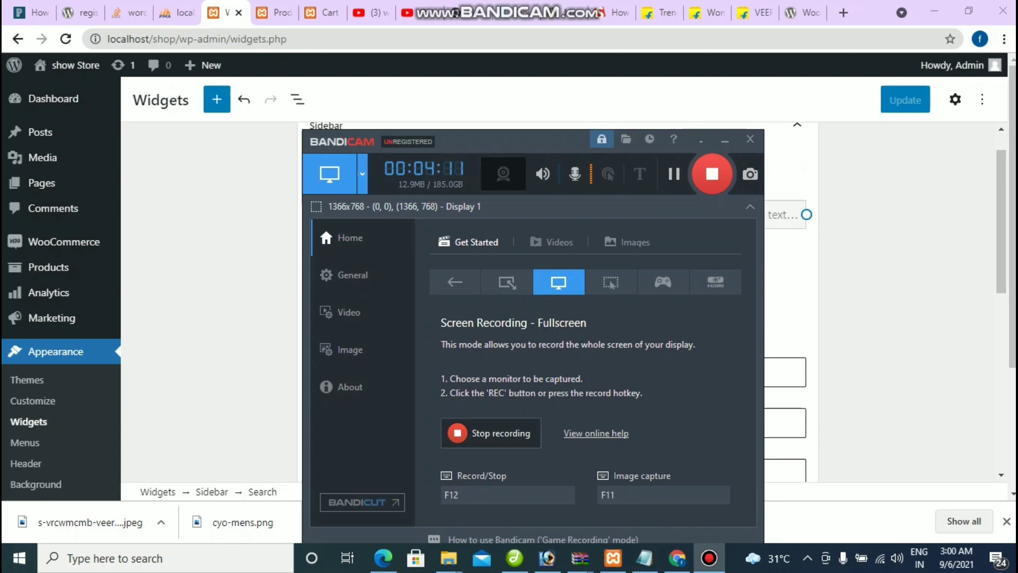
Step: Go to the empty Coupons list and choose 'Create your first coupon'
mouse_move(63, 241)
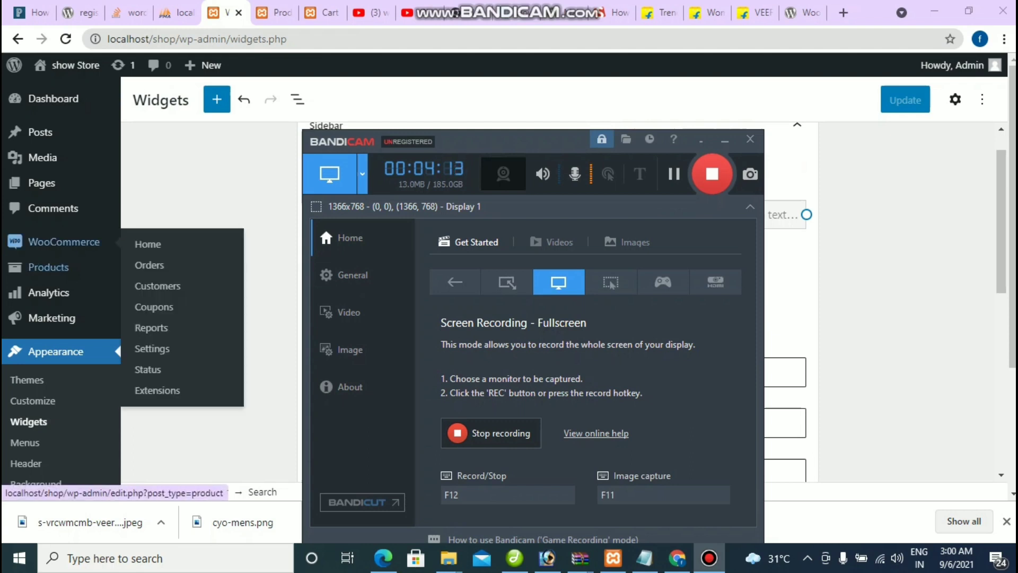
click(154, 306)
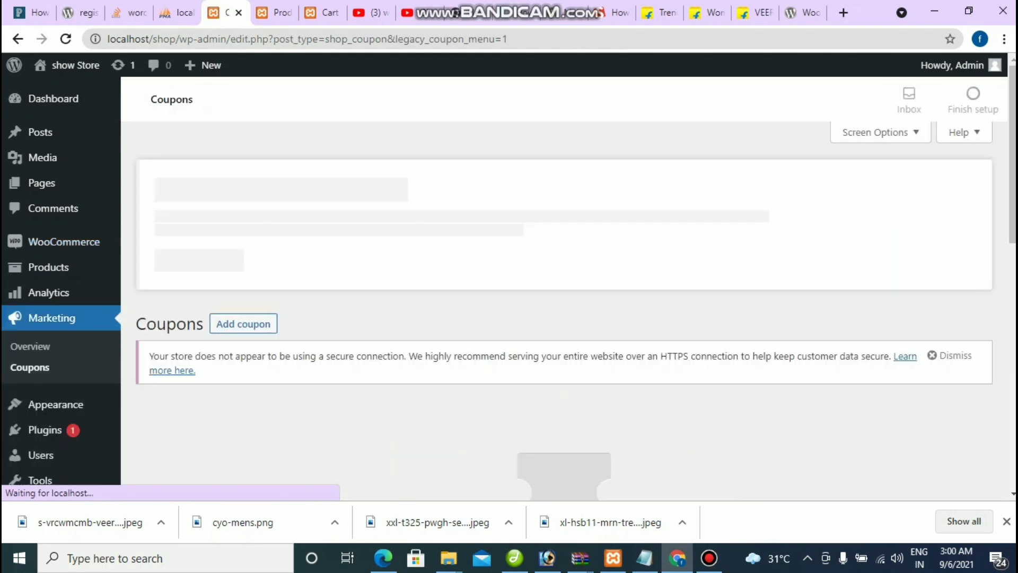
scroll(562, 281, down, 1)
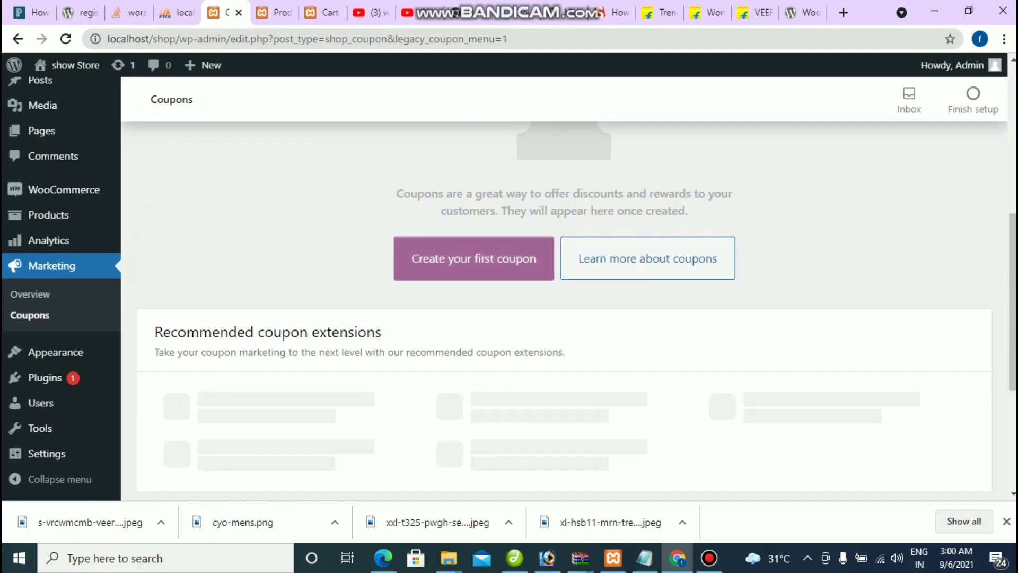
click(473, 258)
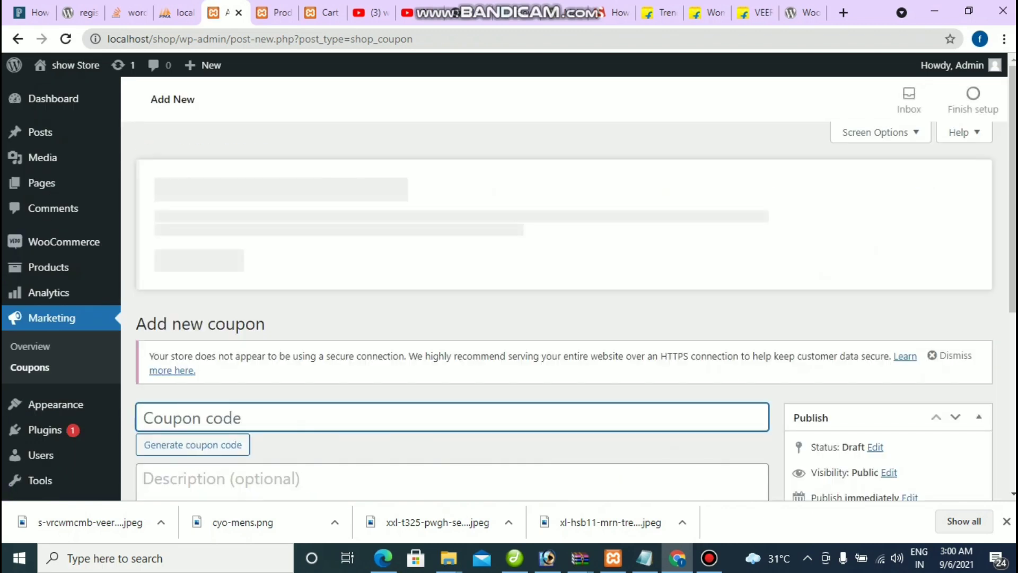
Step: Publish coupon GET10 as a 10 percentage discount, leaving the expiry date empty
scroll(562, 318, down, 3)
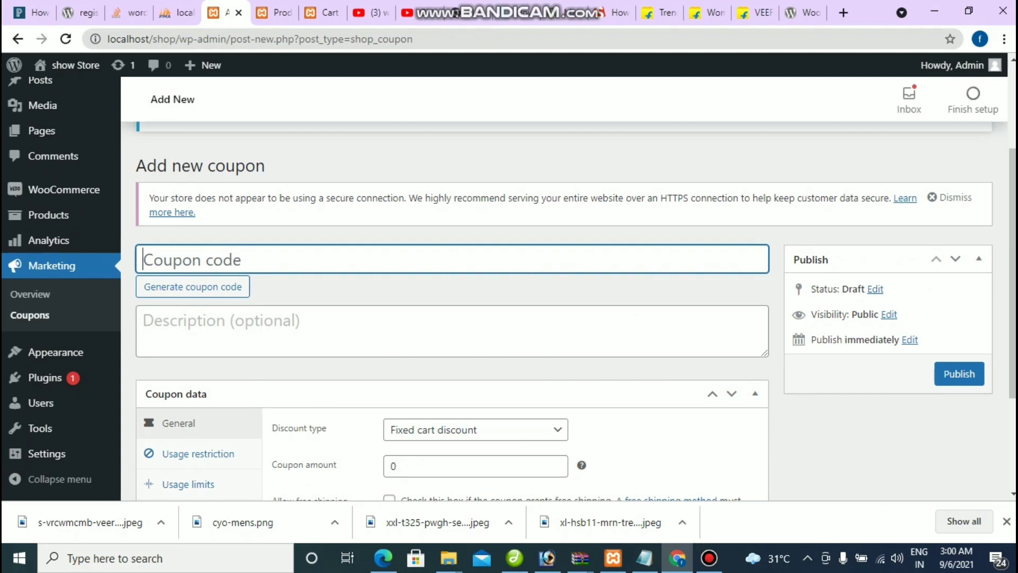
text(GET)
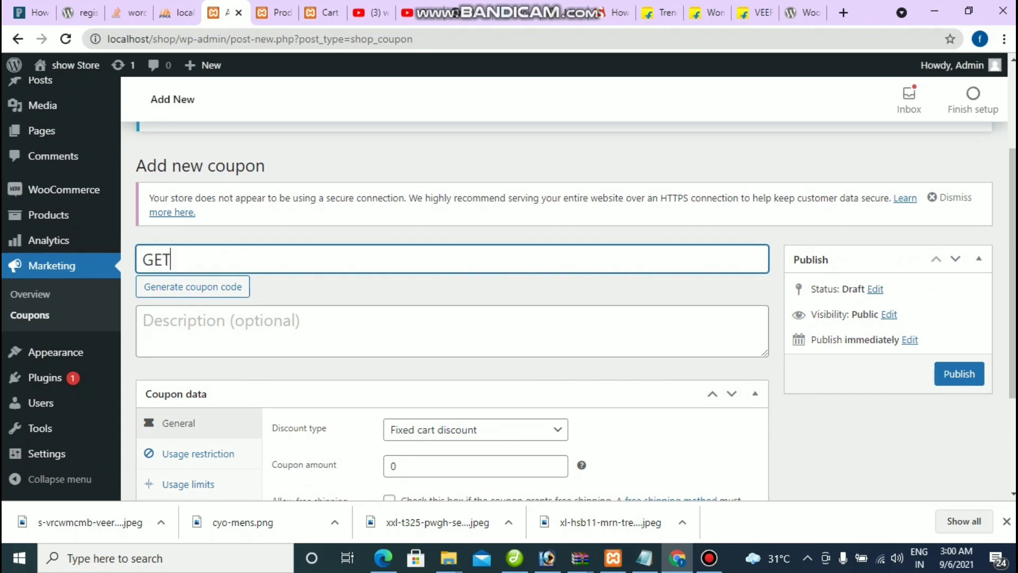
text(10)
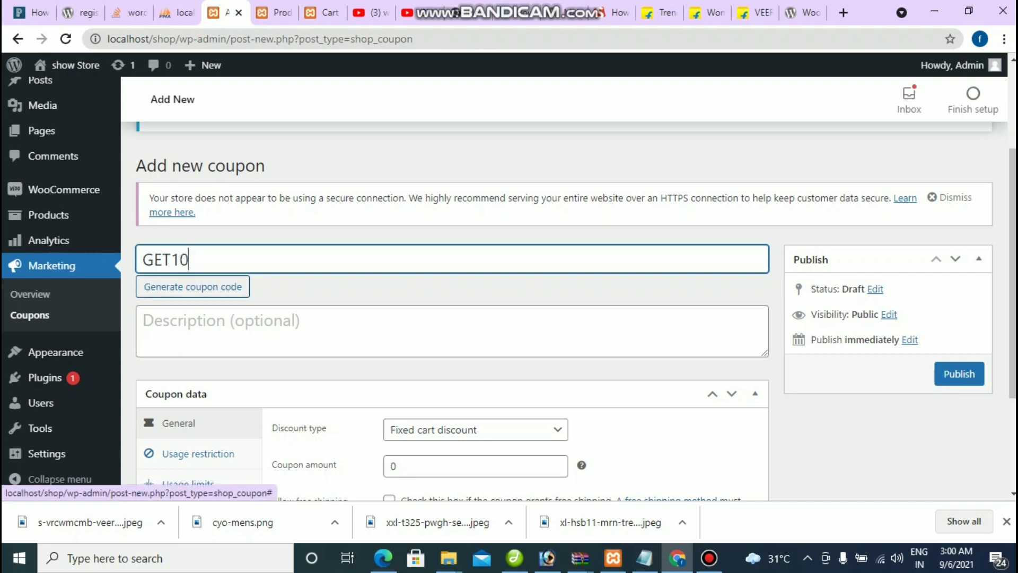
scroll(455, 297, down, 3)
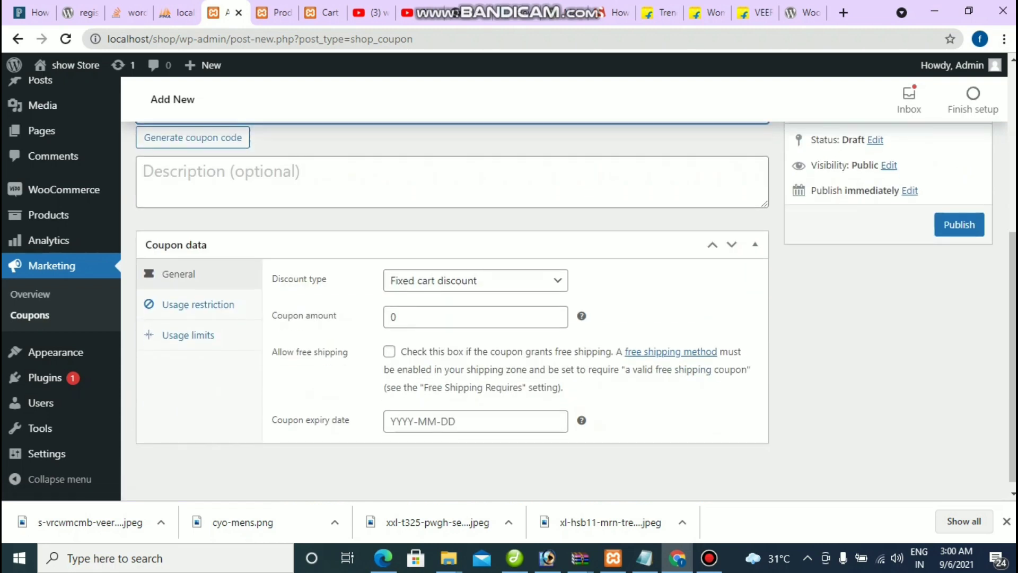
double_click(393, 316)
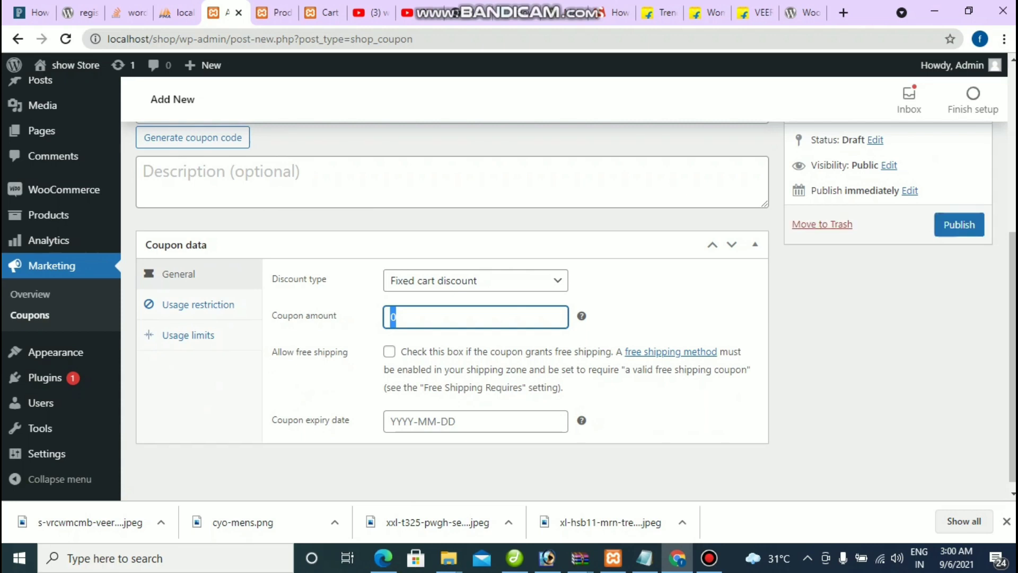
text(10)
click(475, 280)
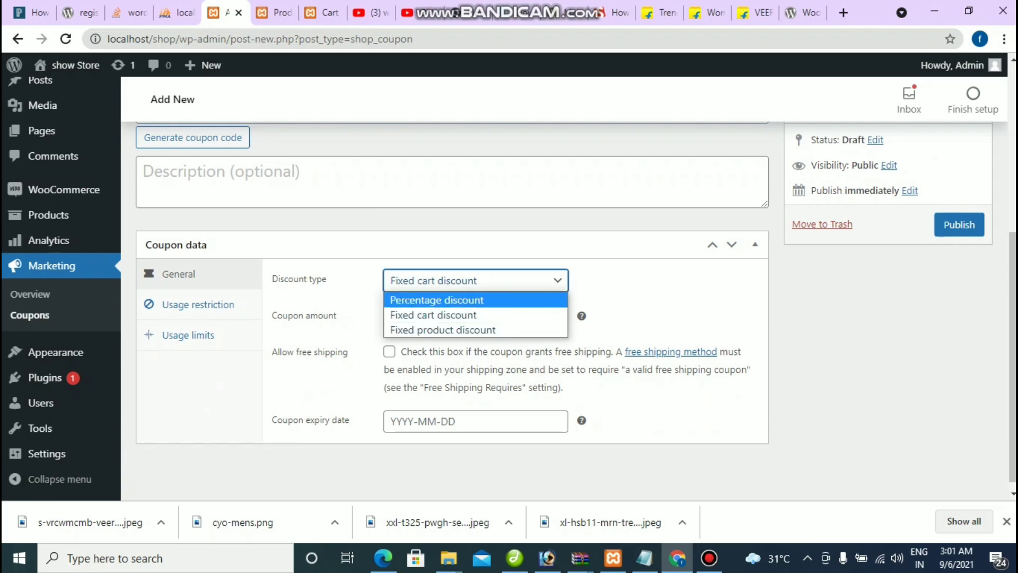
key(Return)
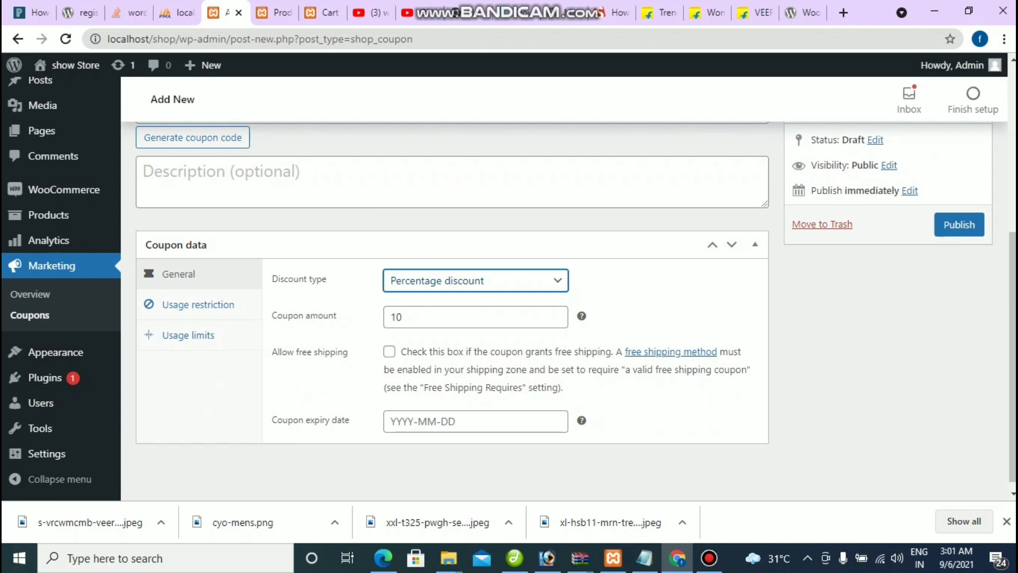
click(451, 421)
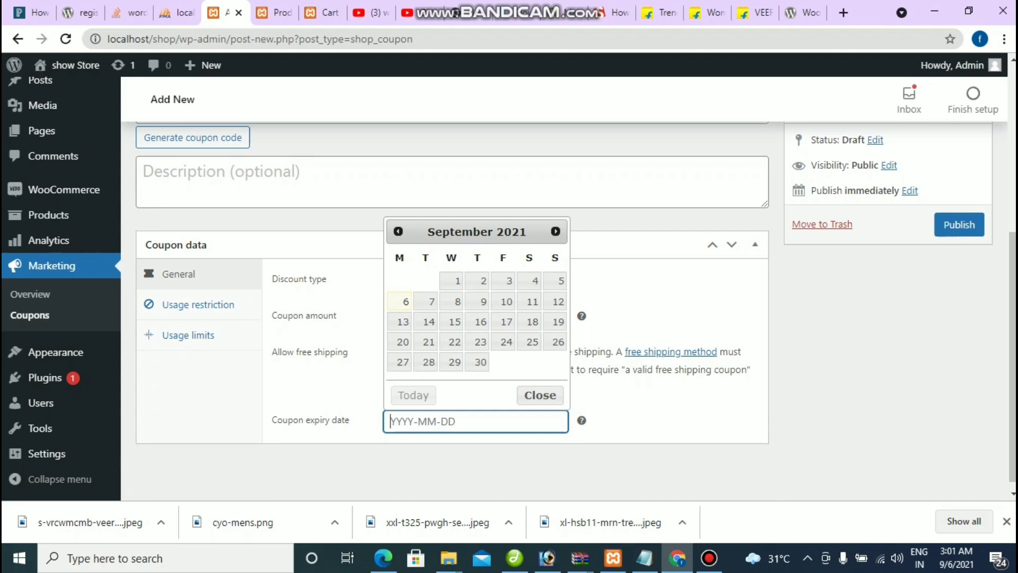
click(540, 395)
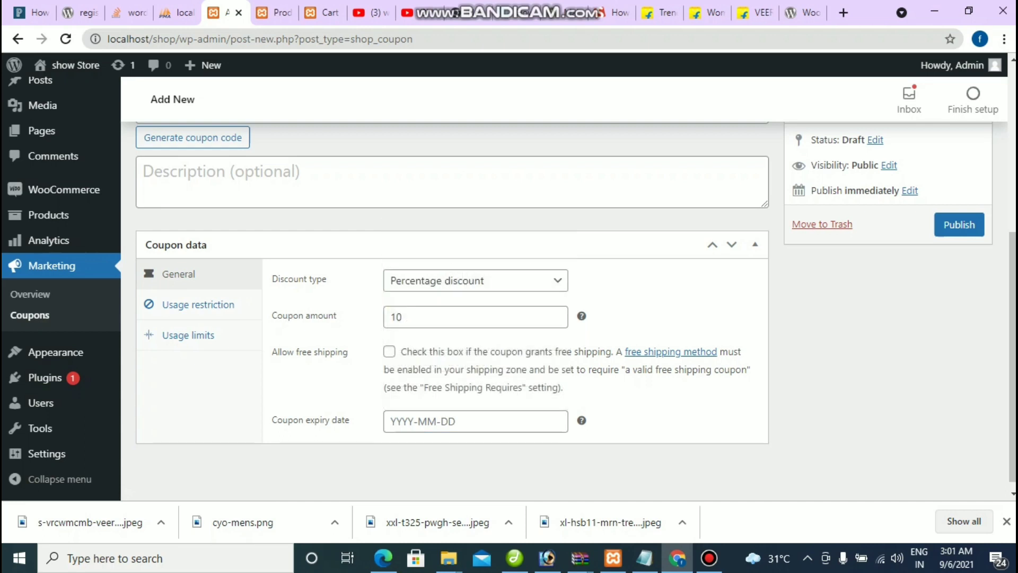
click(958, 224)
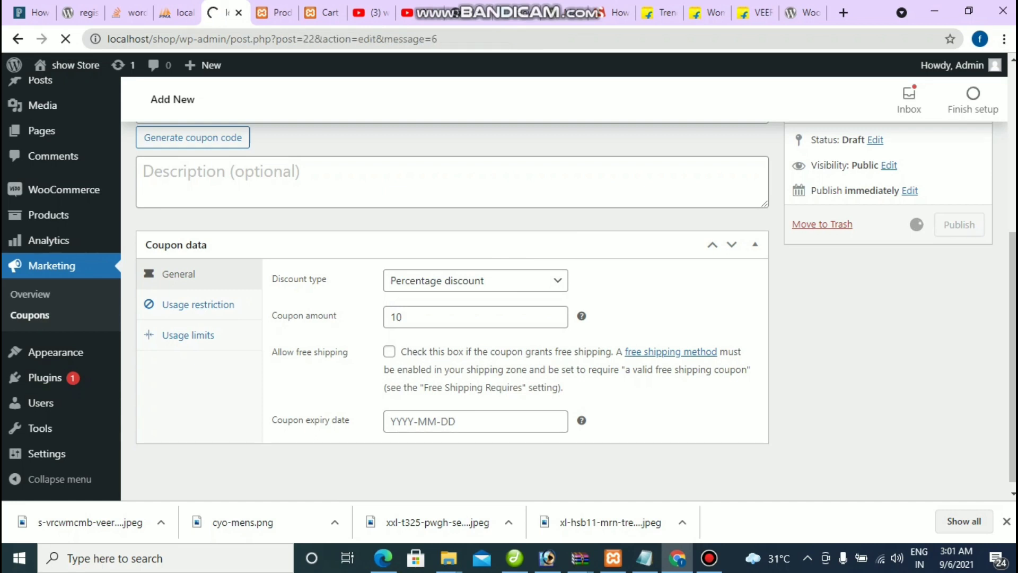
Step: Reload the cart and apply coupon code GET10
key(ctrl+Tab)
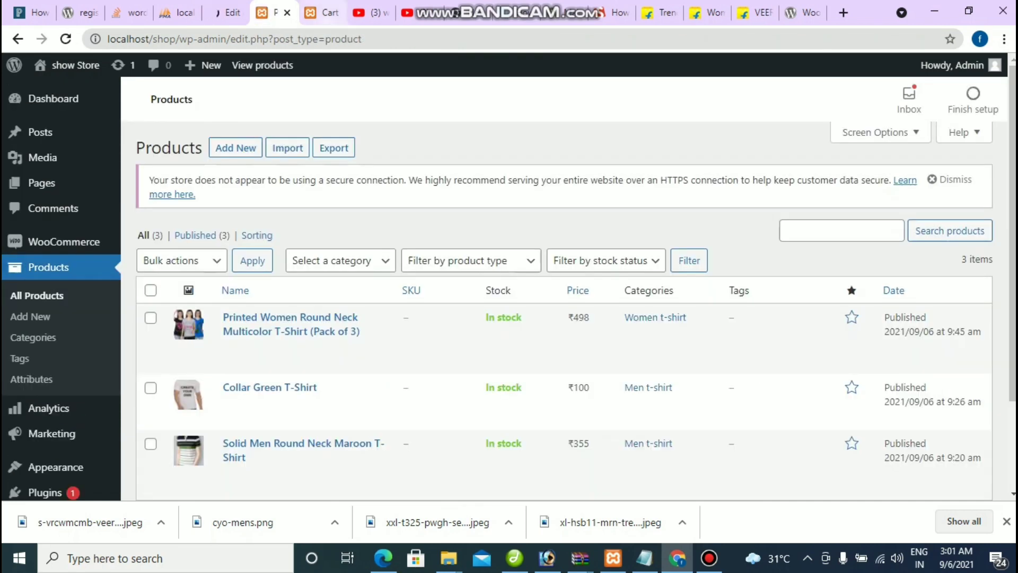
key(ctrl+Tab)
key(F5)
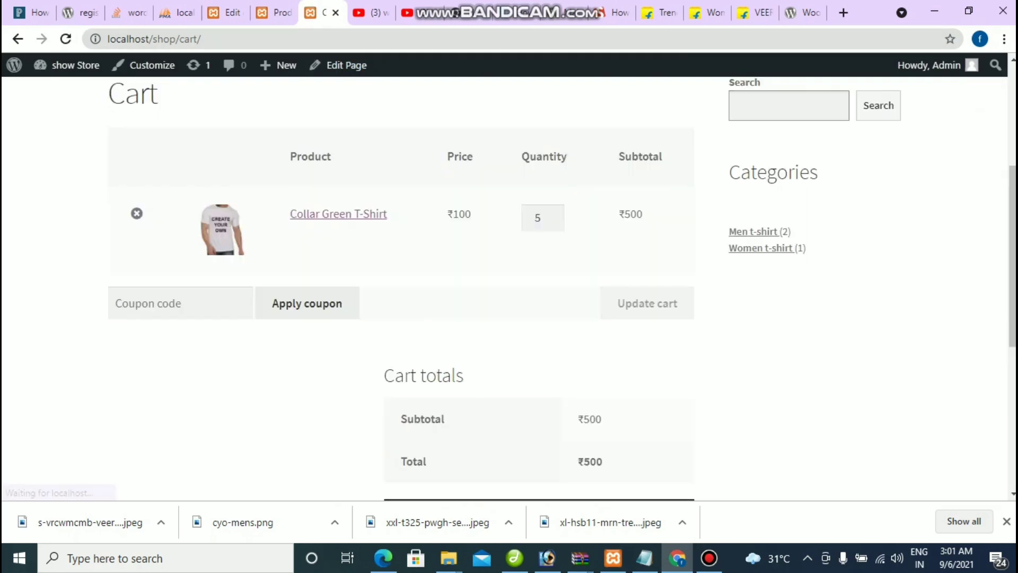
click(180, 302)
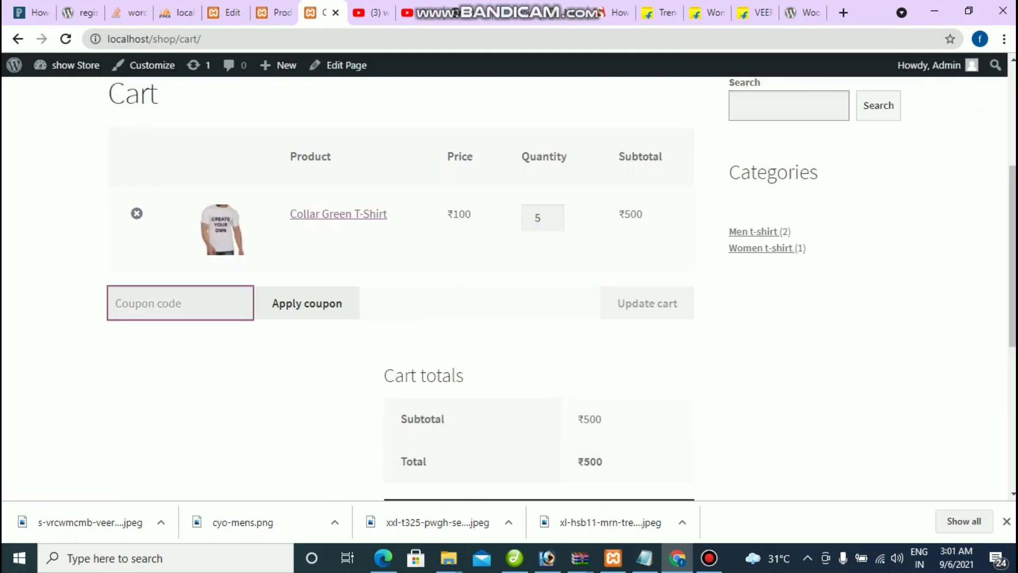
text(GET10)
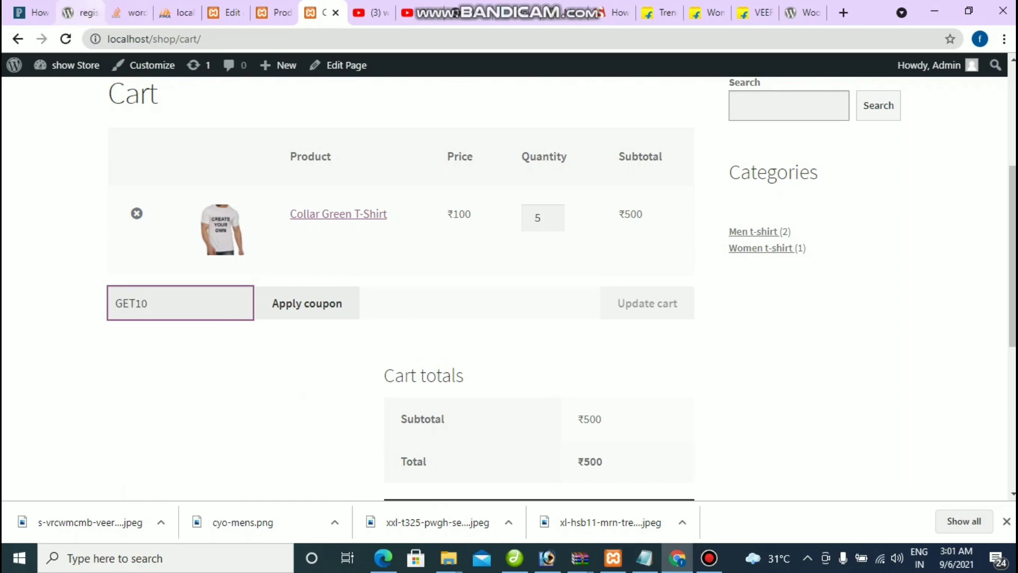
click(307, 304)
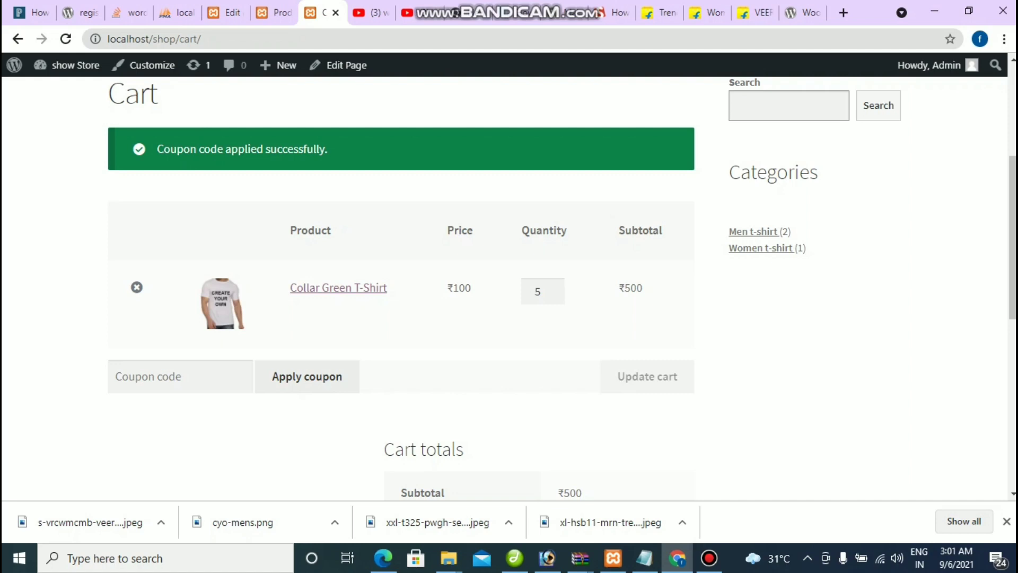
Step: Check the get10 coupon line and the reduced ₹450 cart total
scroll(401, 286, down, 4)
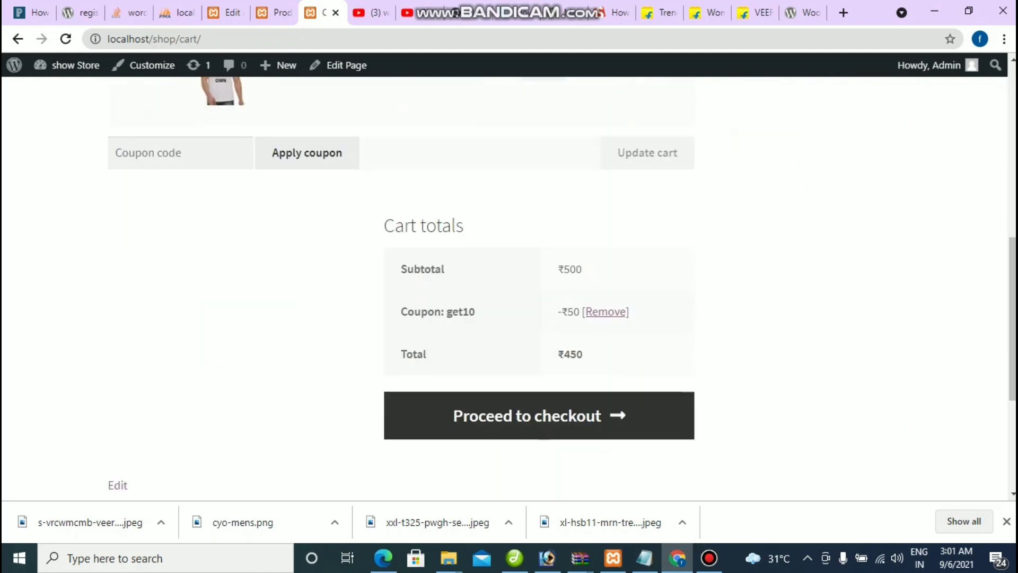
drag(399, 311, 476, 311)
click(476, 311)
drag(399, 311, 476, 311)
click(475, 311)
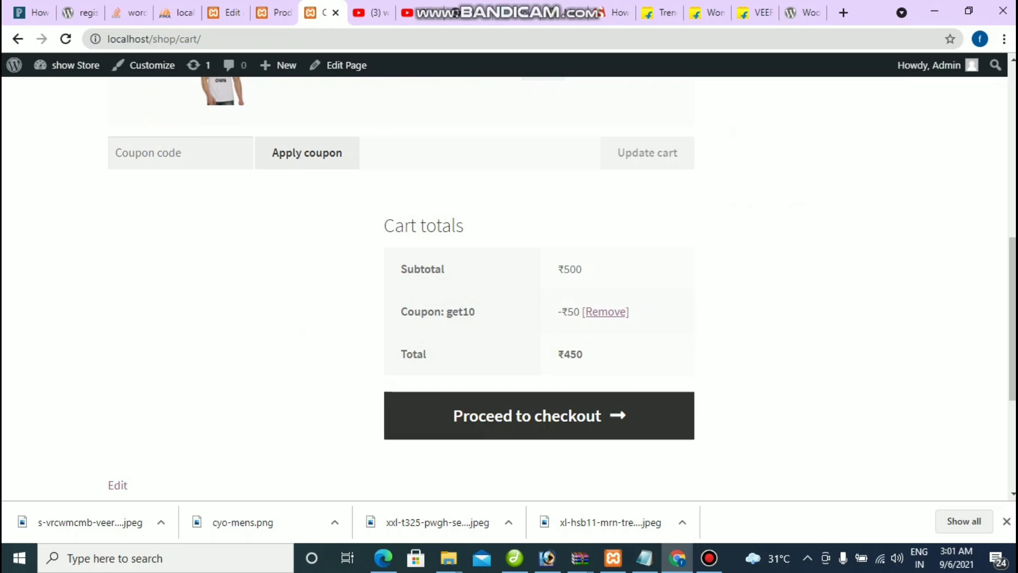
drag(557, 354, 582, 353)
click(583, 353)
scroll(583, 354, up, 5)
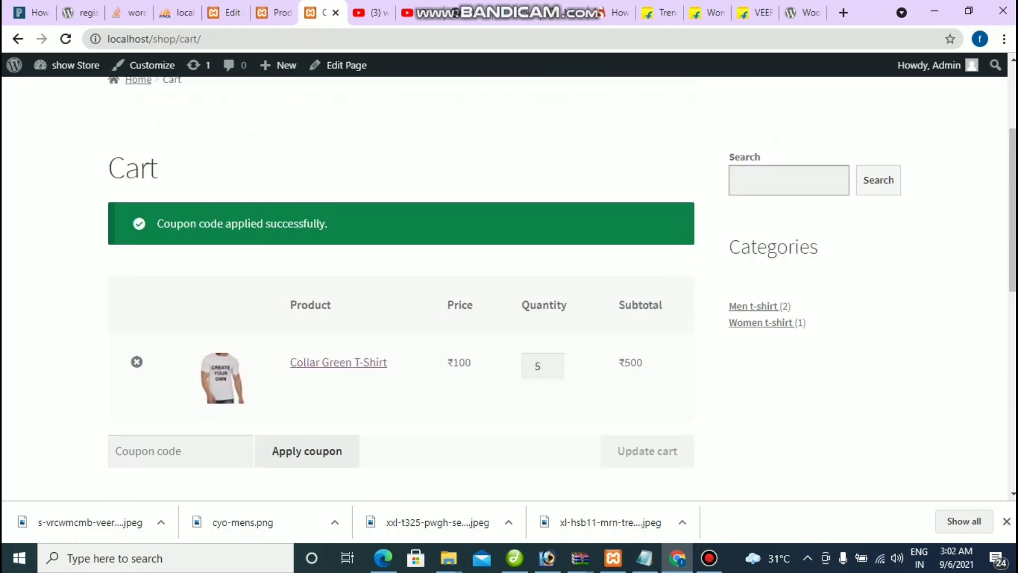
scroll(401, 287, up, 1)
scroll(401, 287, down, 3)
scroll(401, 287, up, 1)
Step: Proceed to checkout with the discounted cart
drag(122, 289, 689, 467)
scroll(401, 286, down, 5)
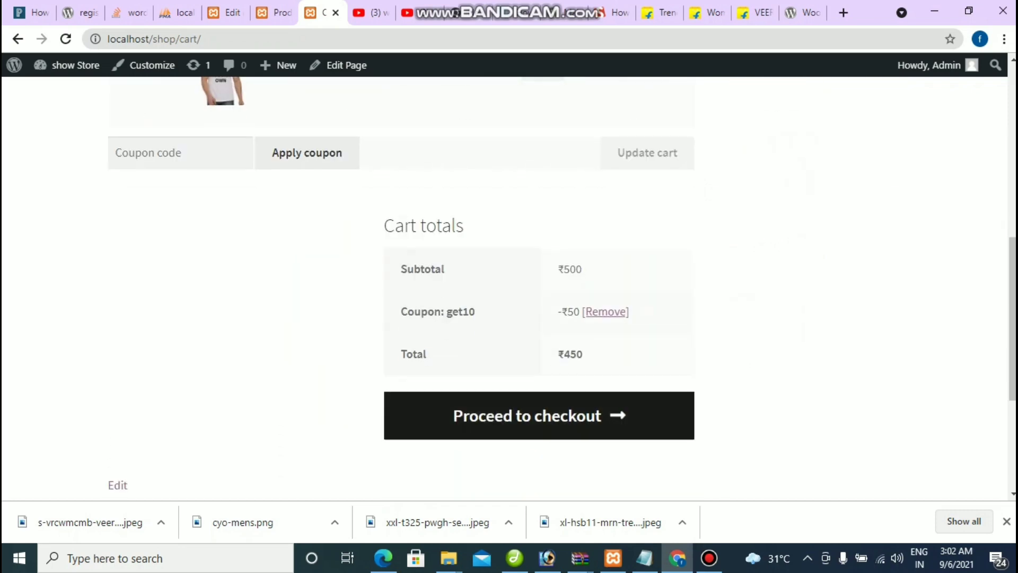
click(538, 415)
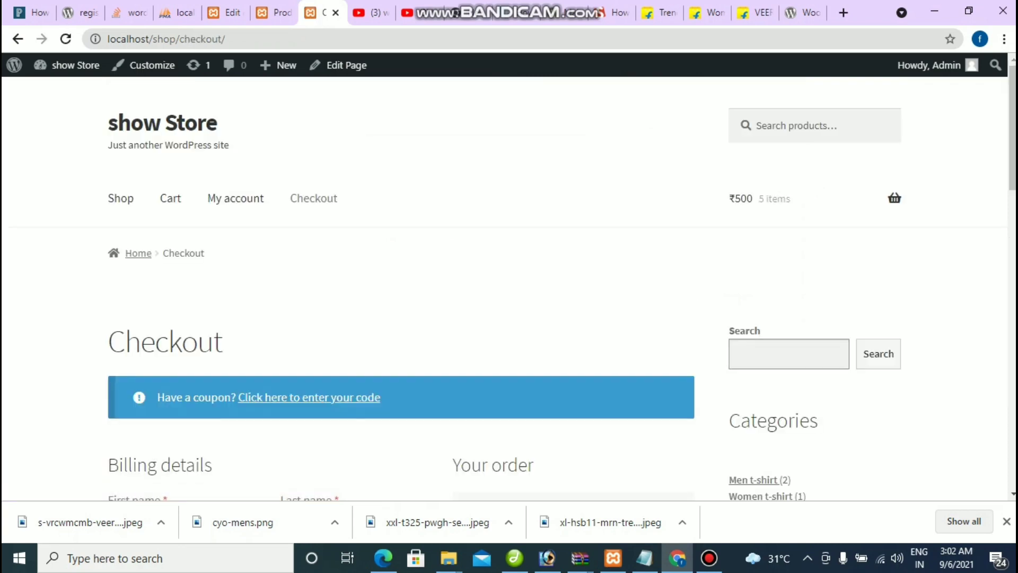
Step: Enter the customer's first and last name in the checkout billing form
scroll(509, 297, down, 4)
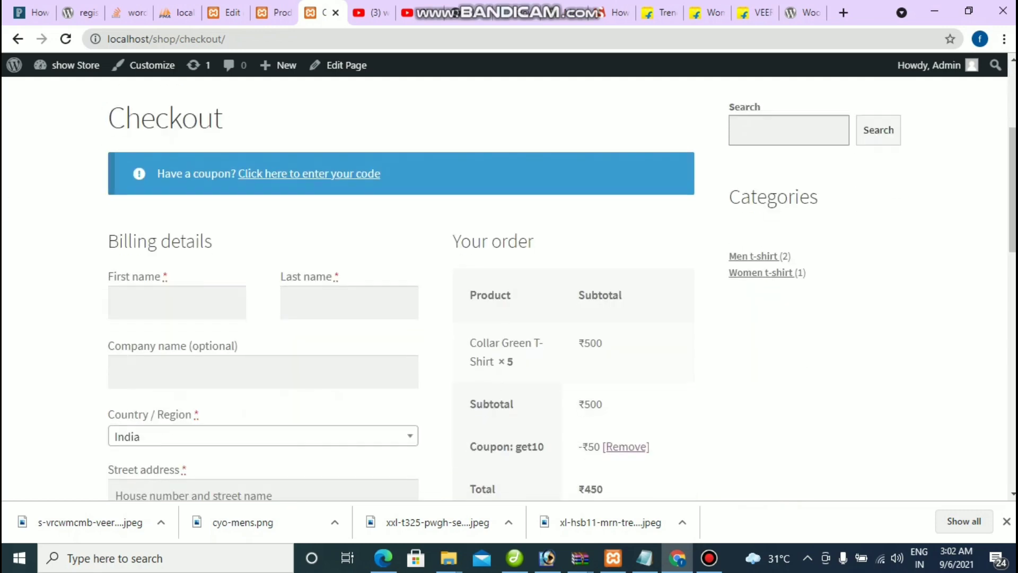
click(177, 302)
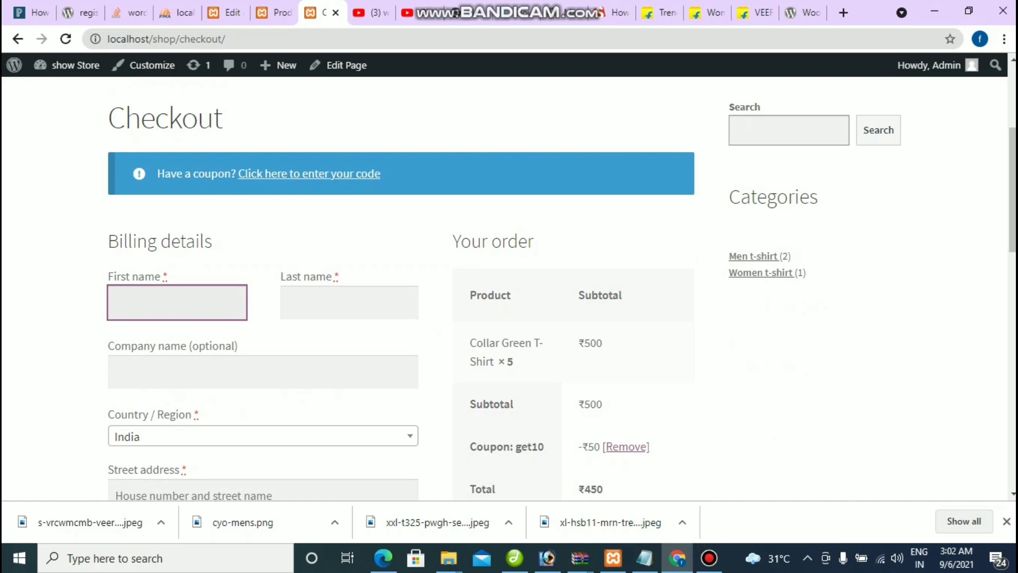
click(709, 557)
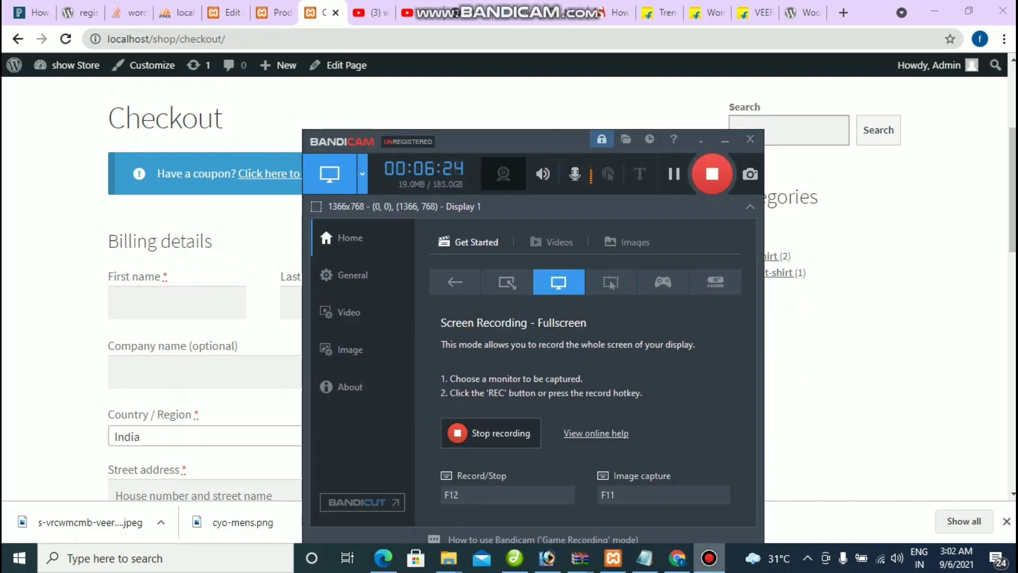
click(708, 558)
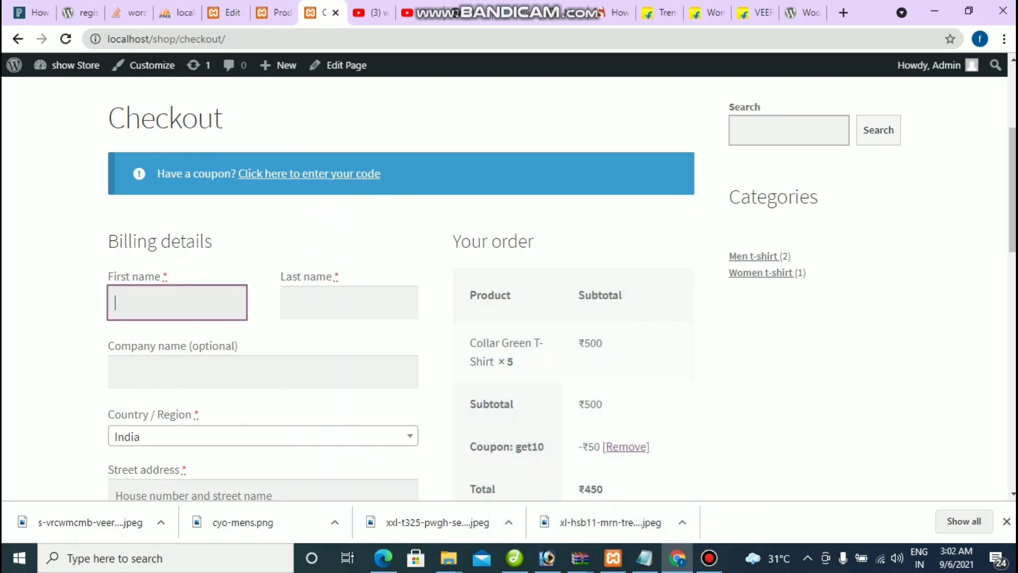
click(349, 302)
click(177, 303)
key(Tab)
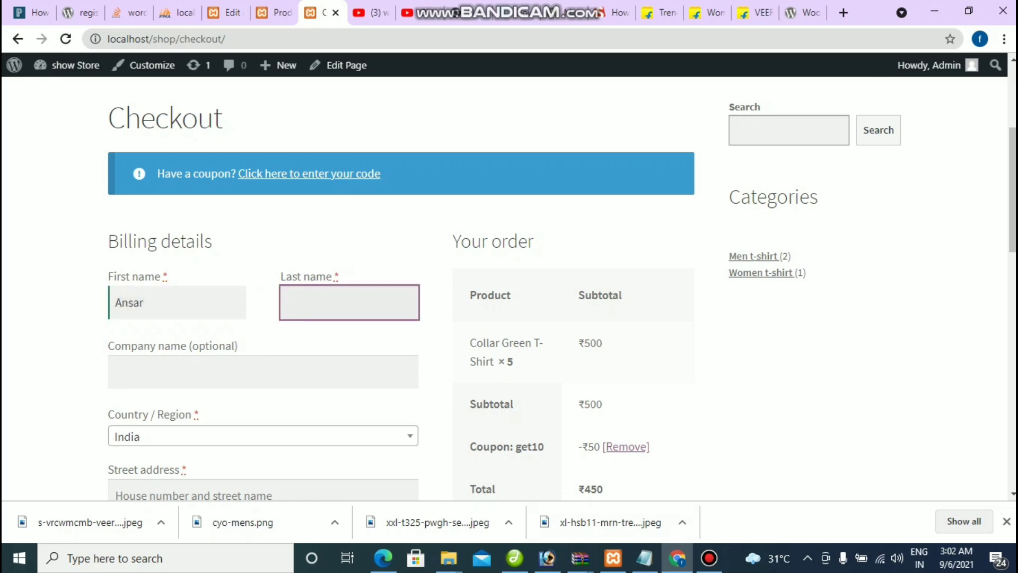
Step: Fill in the company name, street address, town/city and corrected pin code
scroll(509, 287, down, 3)
click(263, 223)
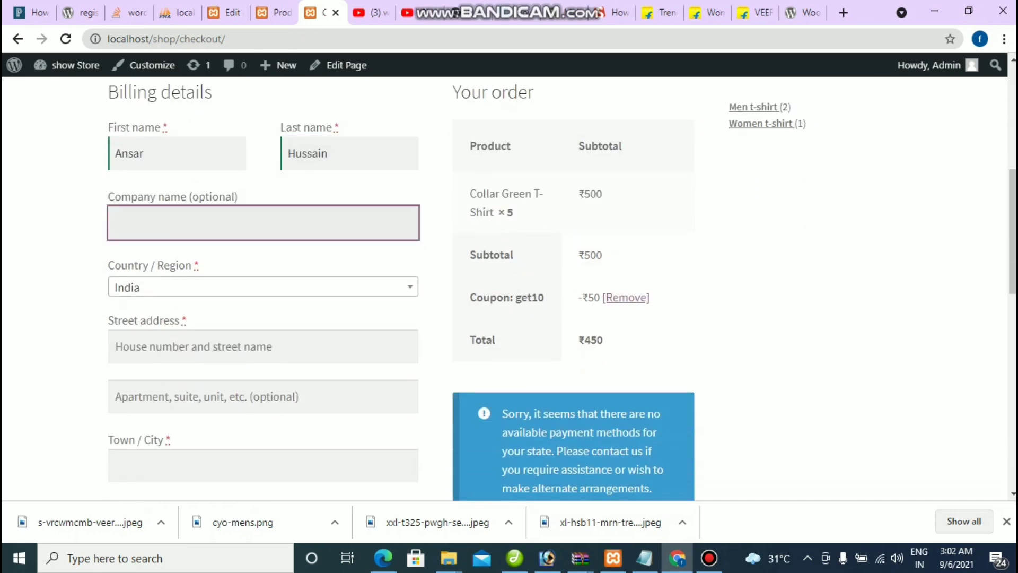
text(Allpickers)
click(263, 346)
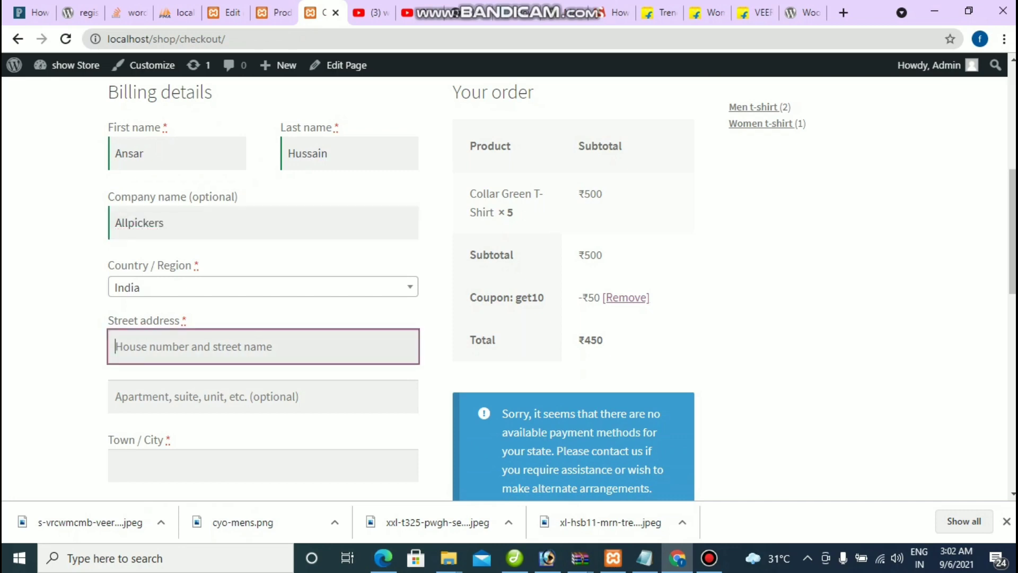
text(jamua,giridih)
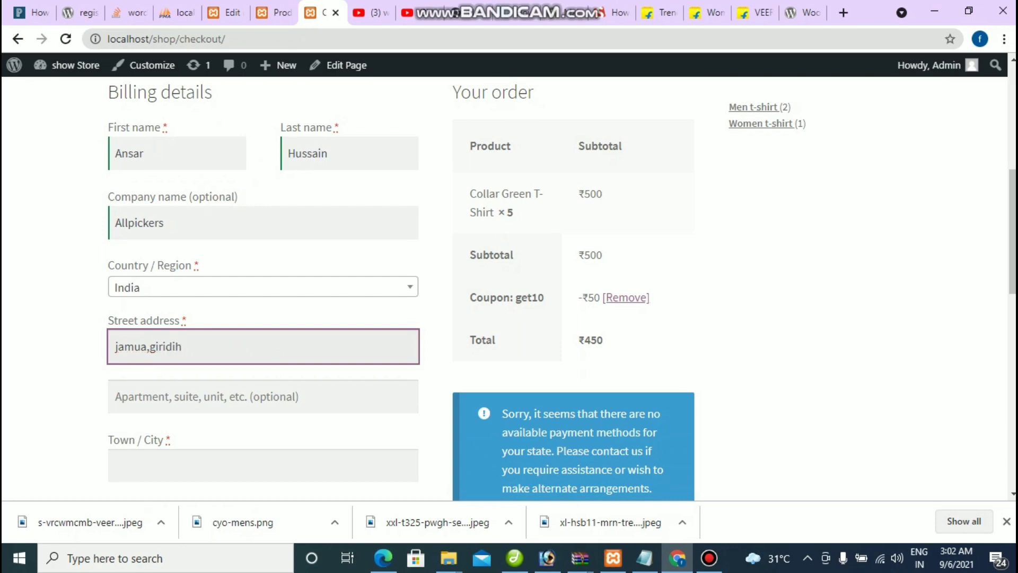
scroll(509, 286, down, 4)
click(264, 241)
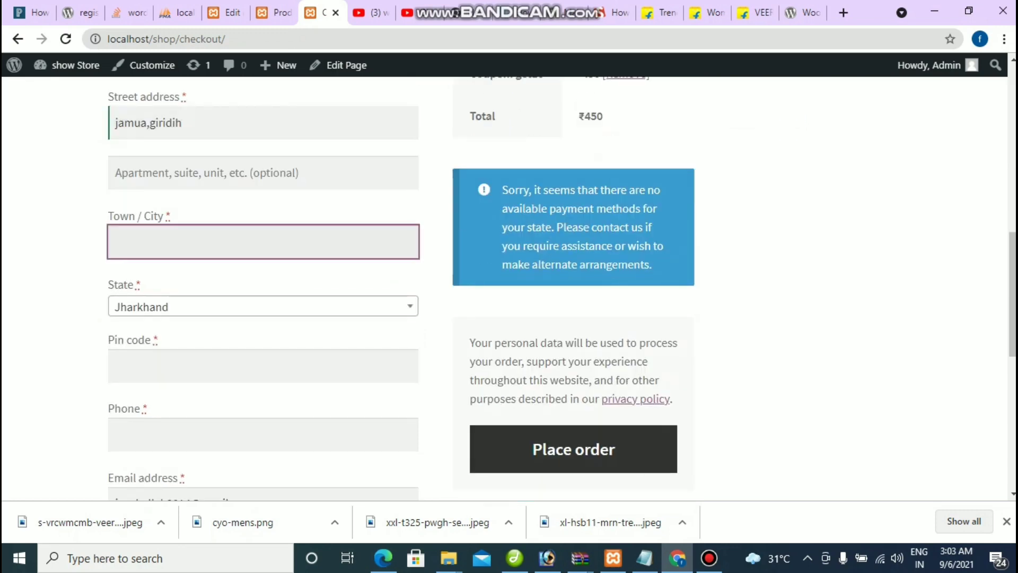
text(giridih)
click(263, 366)
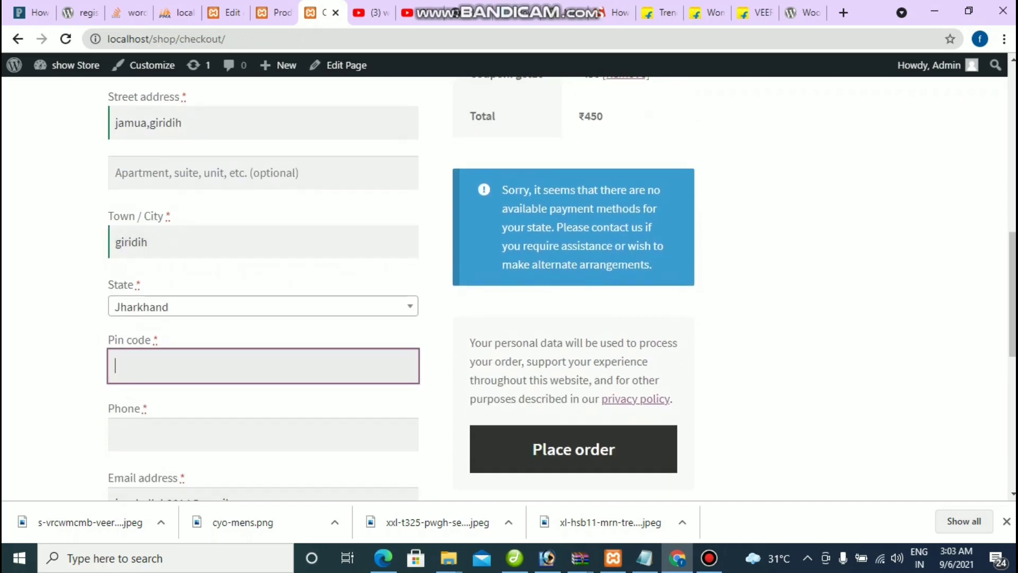
text(8152)
key(BackSpace)
key(BackSpace)
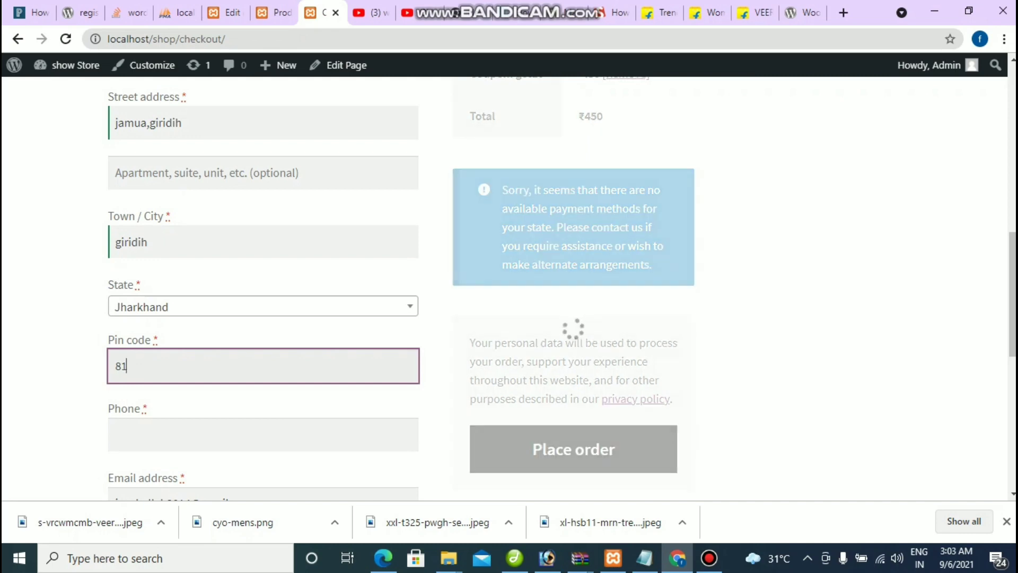
text(5318)
Step: Enter the customer's phone number, trimming the extra digits, and review the form
scroll(509, 286, down, 1)
scroll(509, 286, down, 1)
click(115, 285)
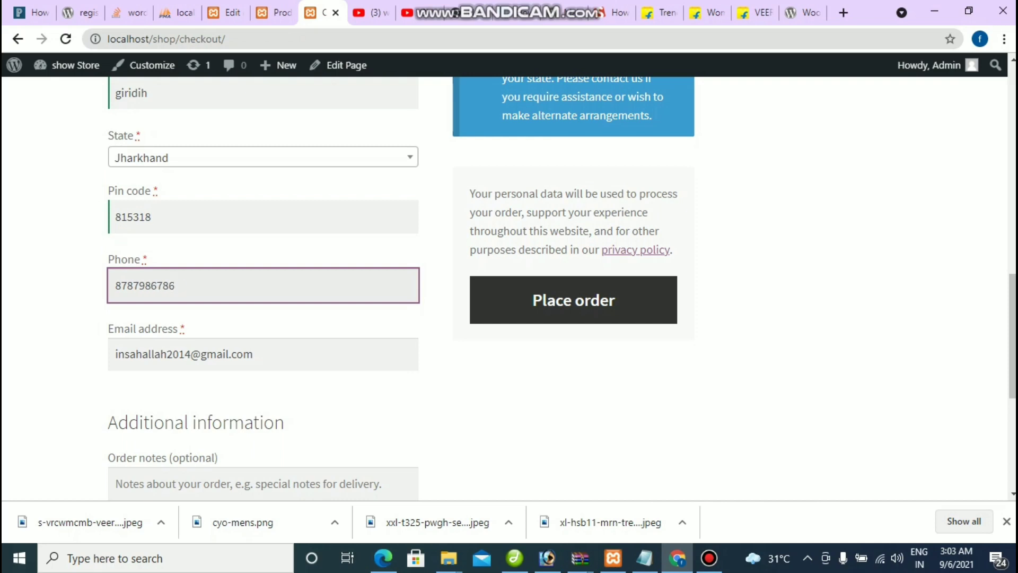
scroll(509, 286, down, 3)
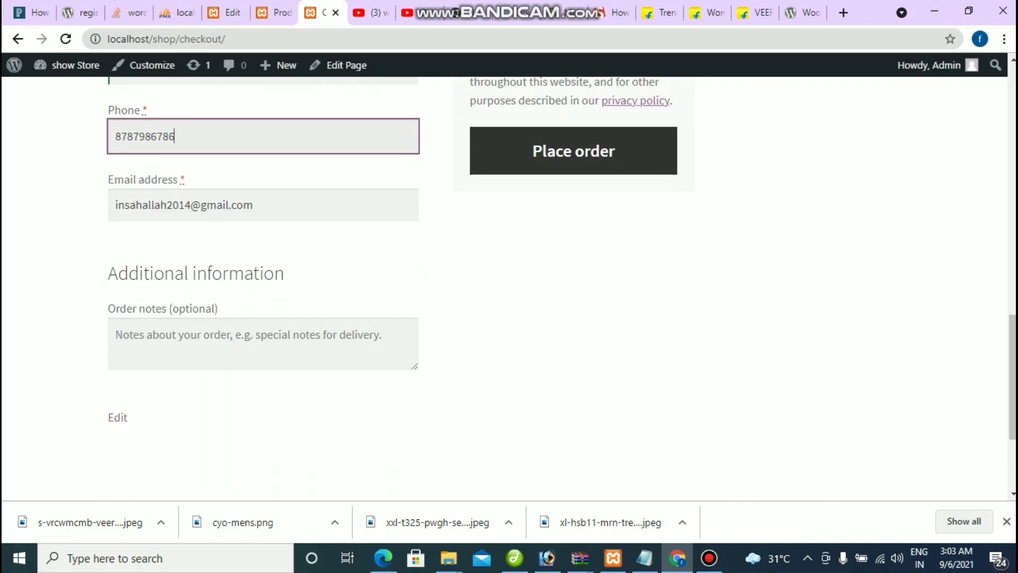
scroll(508, 286, up, 2)
scroll(509, 286, up, 4)
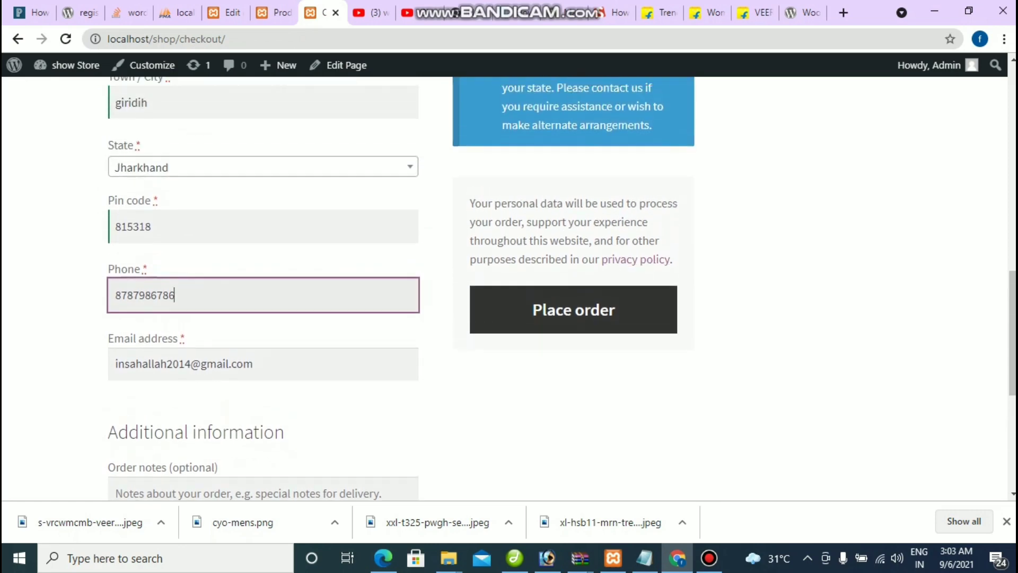
scroll(509, 286, up, 3)
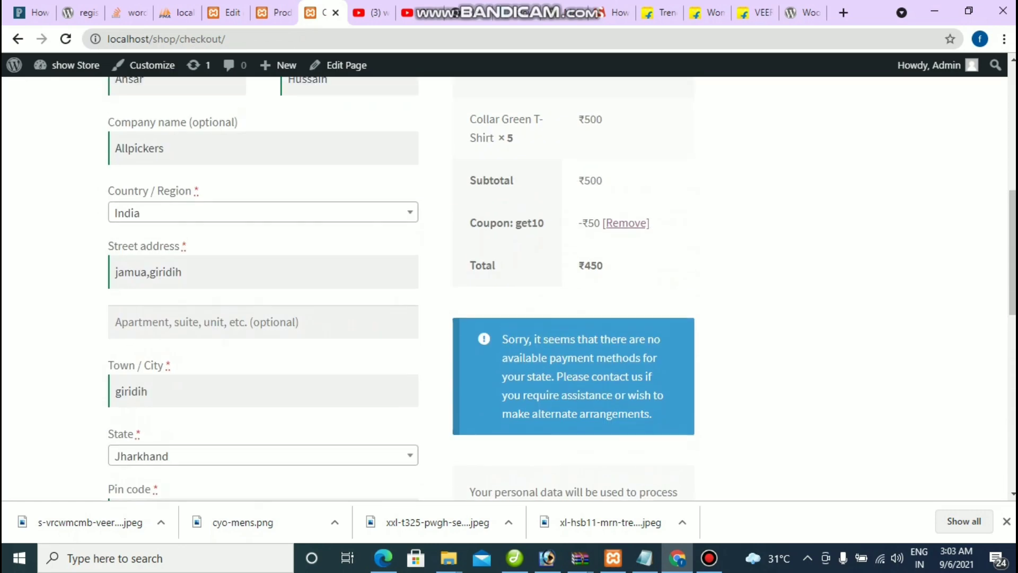
scroll(509, 286, down, 3)
Step: Highlight the notice saying no payment methods are available
scroll(509, 287, up, 2)
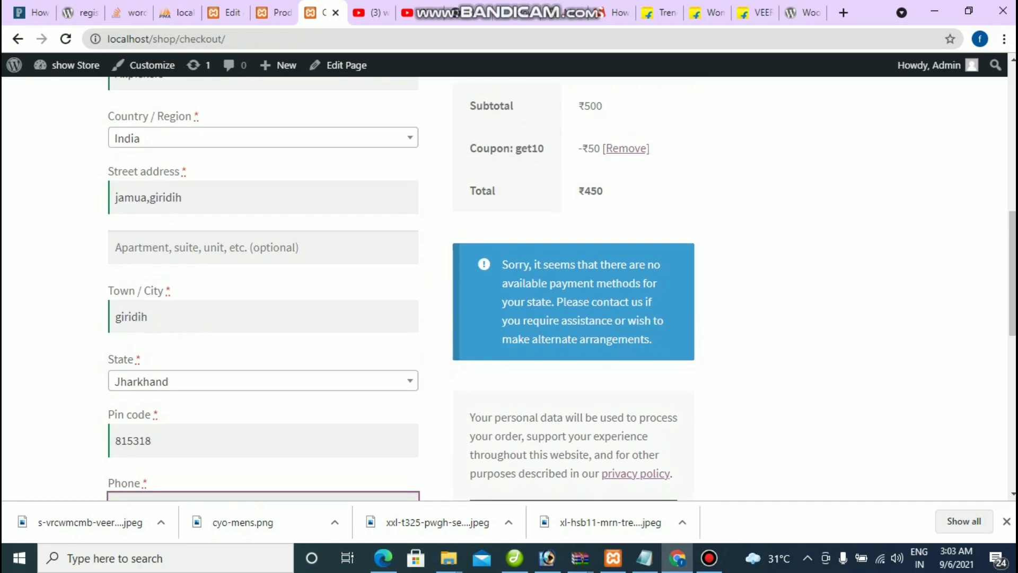
scroll(508, 286, down, 1)
scroll(509, 286, down, 1)
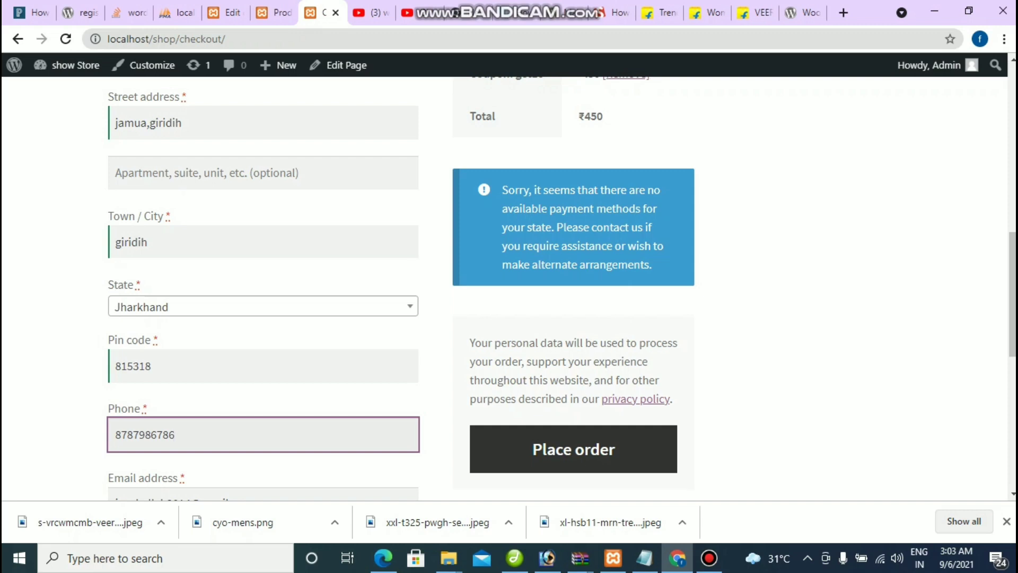
drag(502, 208, 657, 209)
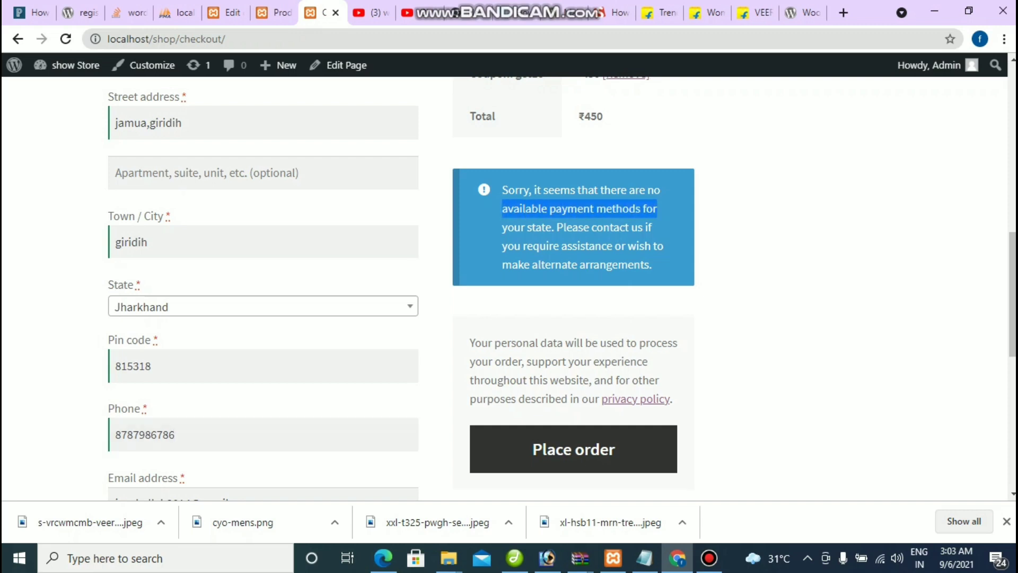
click(657, 208)
drag(502, 190, 653, 264)
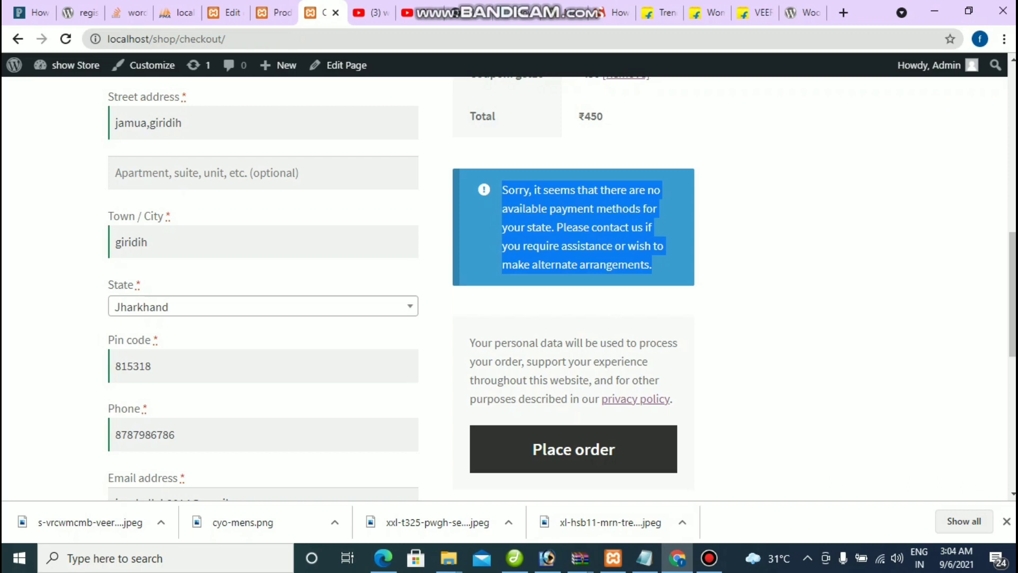
Step: Place the order and read the resulting 'Invalid payment method.' error
scroll(508, 287, up, 4)
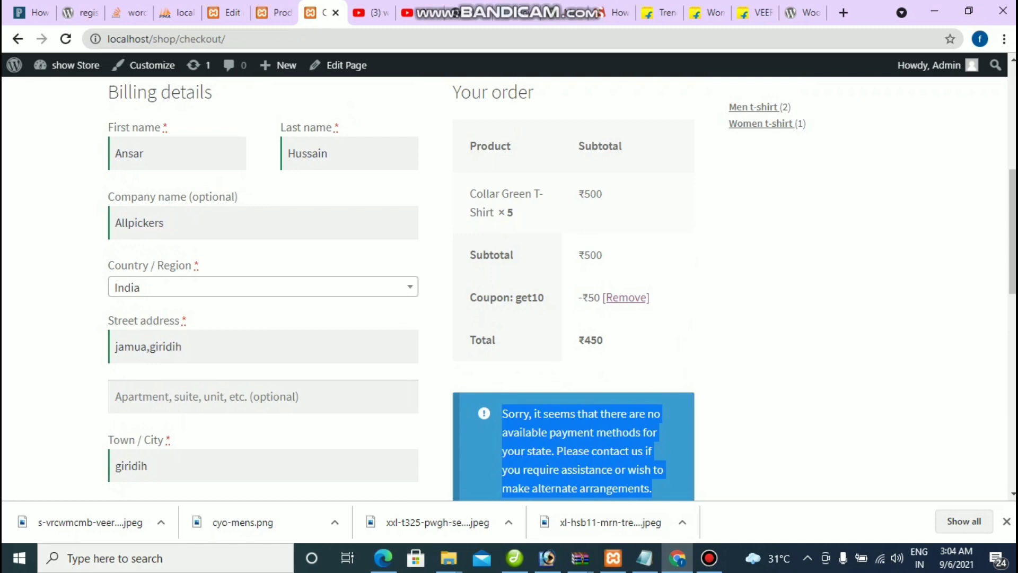
scroll(509, 286, down, 2)
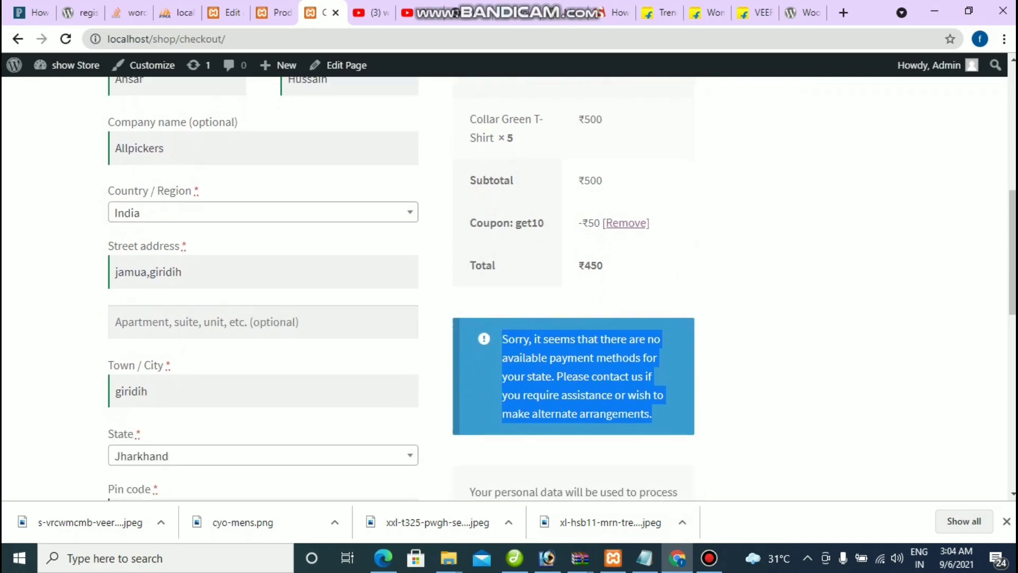
scroll(509, 286, down, 3)
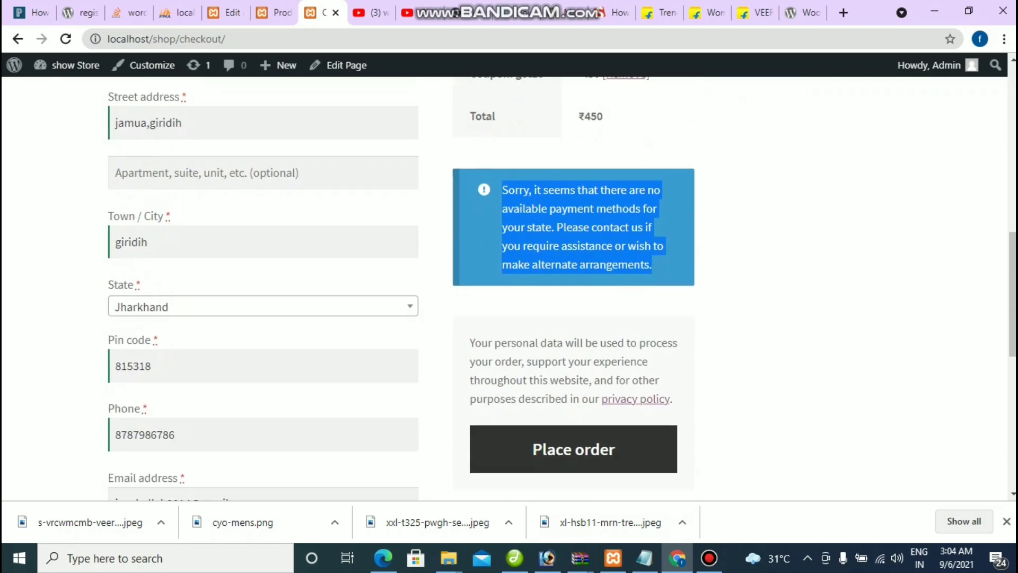
click(573, 449)
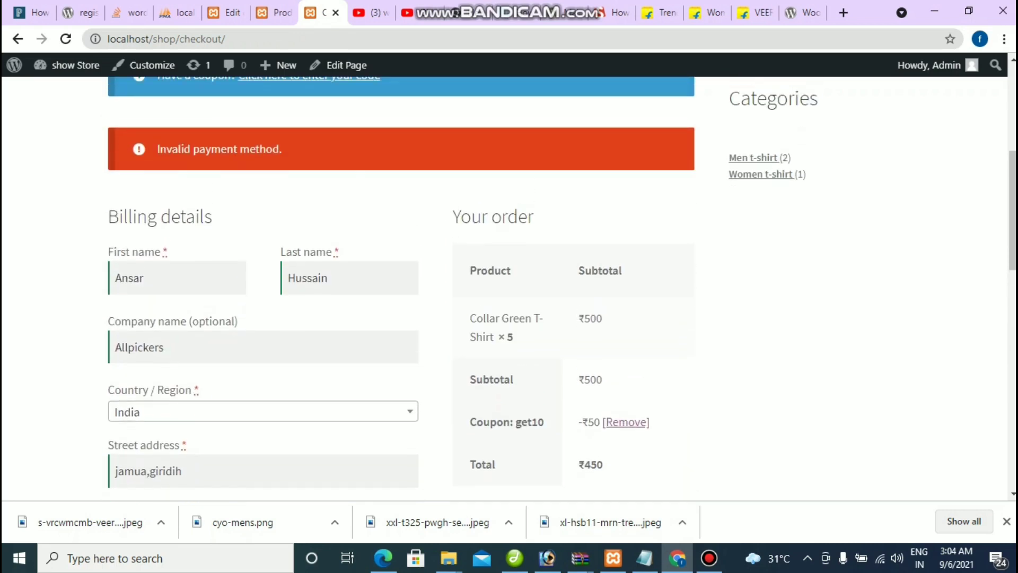
drag(157, 149, 282, 149)
scroll(403, 286, down, 4)
scroll(509, 286, down, 4)
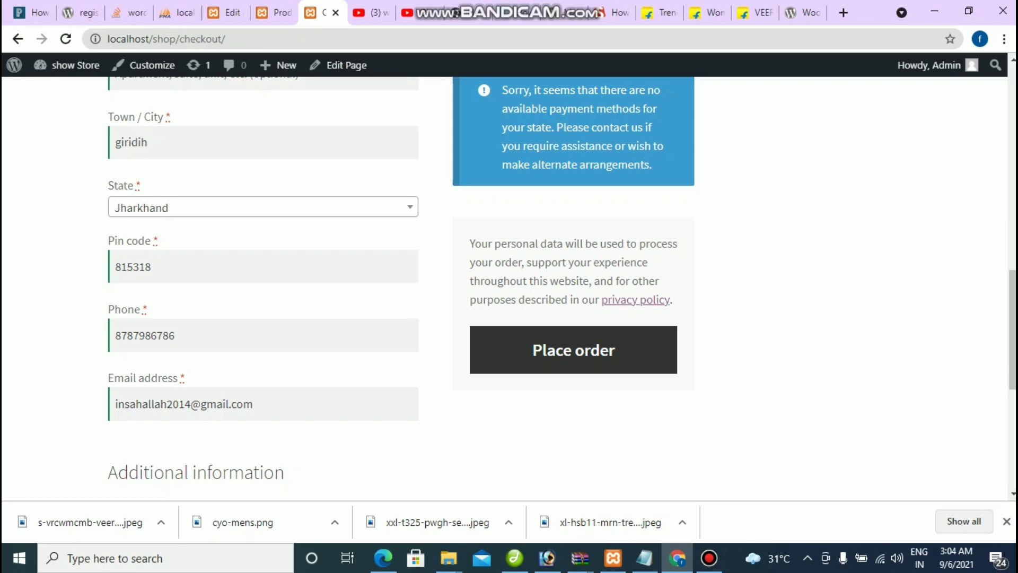
click(709, 558)
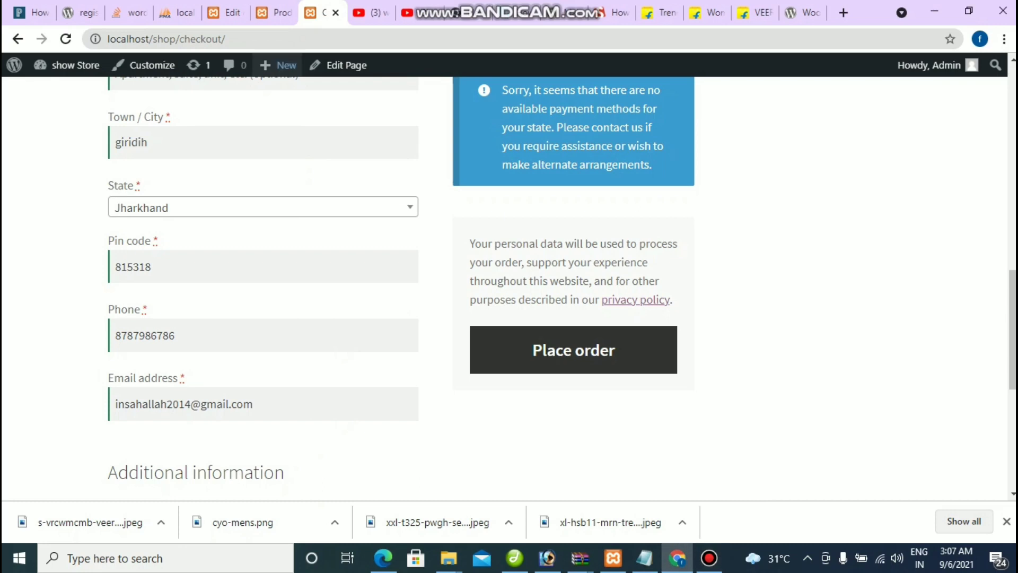
Step: In the admin, go to WooCommerce Settings > Payments to view the disabled payment methods
click(223, 12)
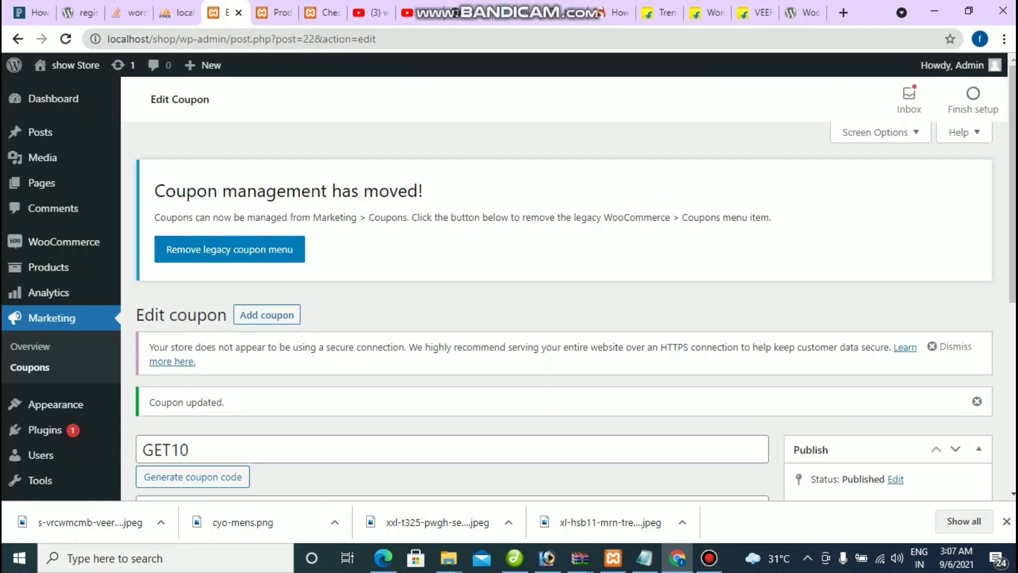
mouse_move(64, 242)
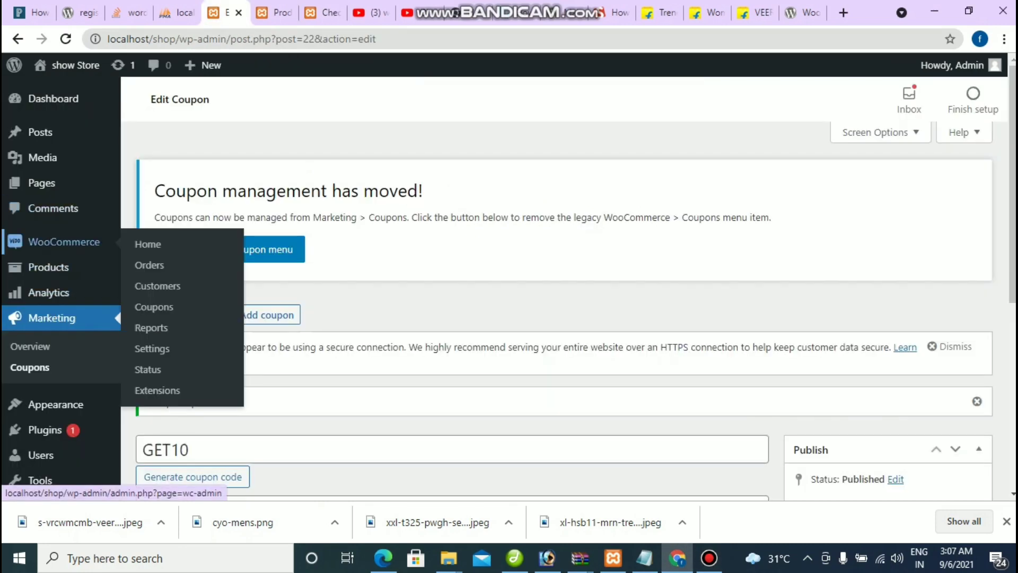
click(152, 348)
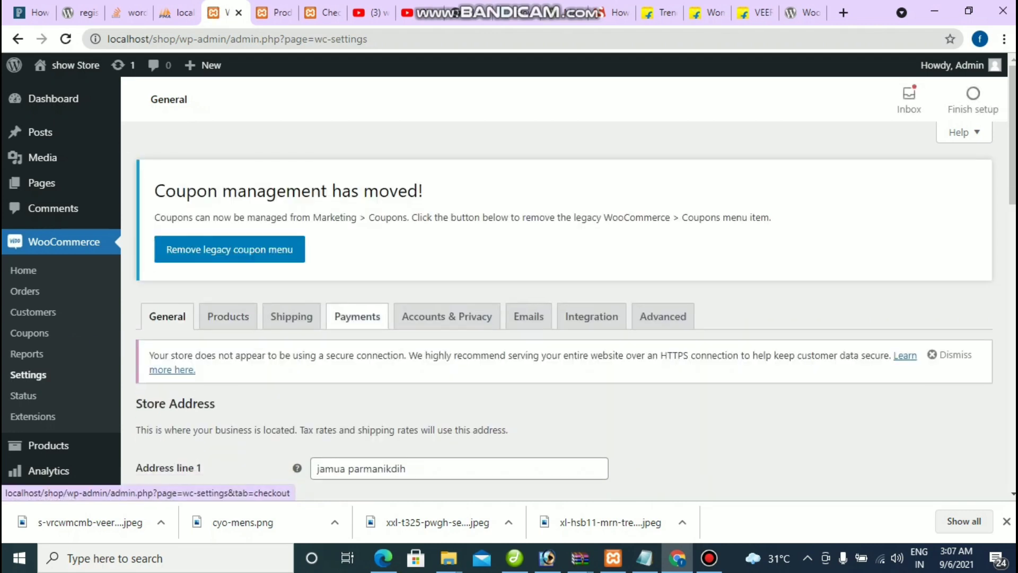
scroll(357, 325, down, 2)
click(357, 241)
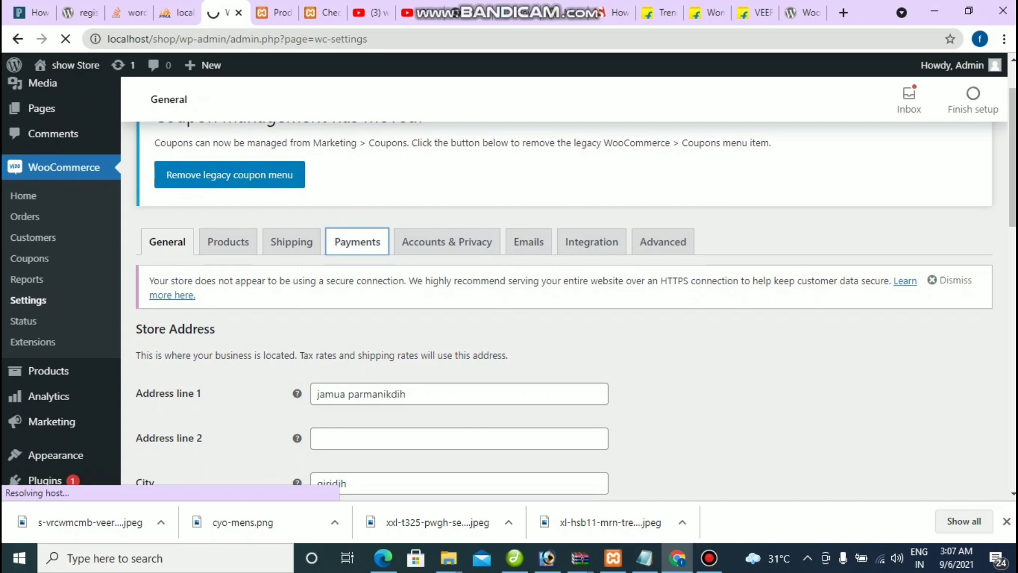
scroll(530, 286, down, 4)
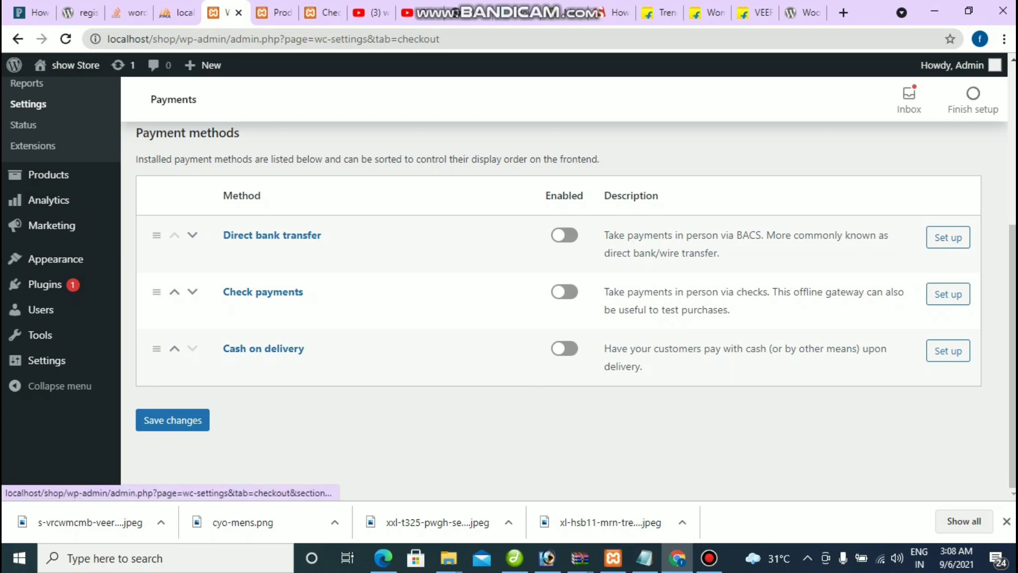
Step: Enable Cash on delivery, save its settings, and return to the checkout tab
click(564, 348)
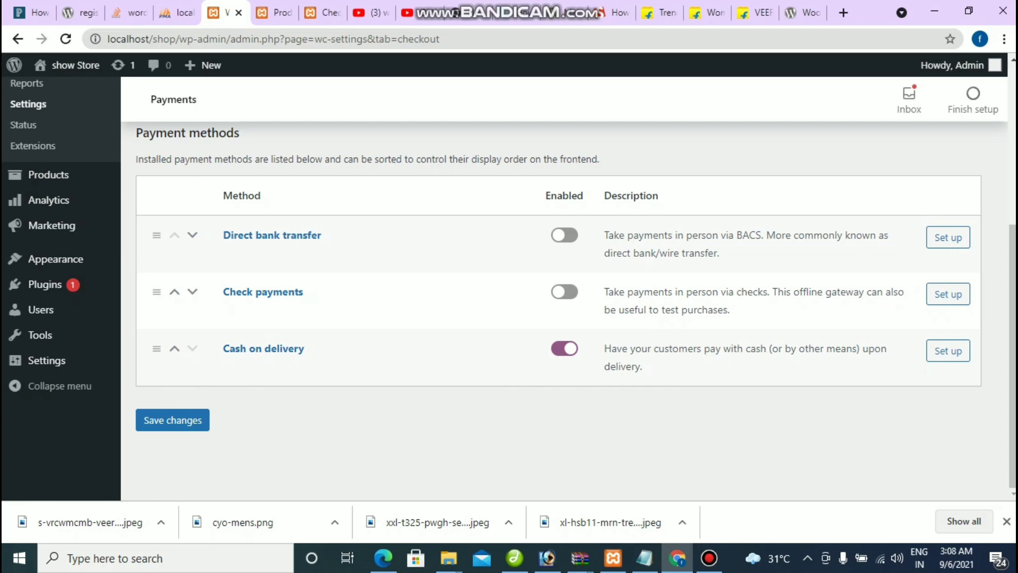
click(948, 351)
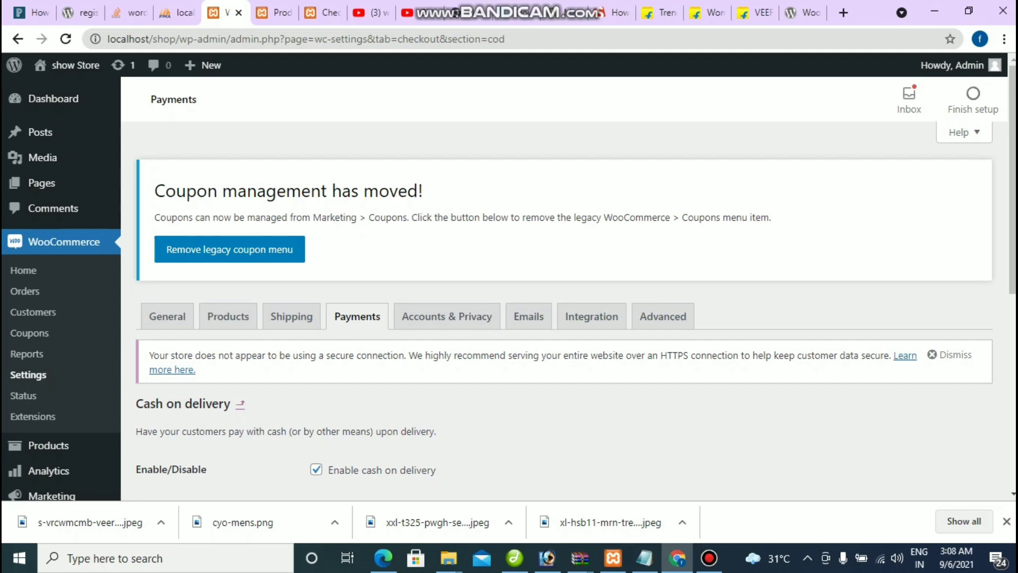
scroll(575, 308, down, 7)
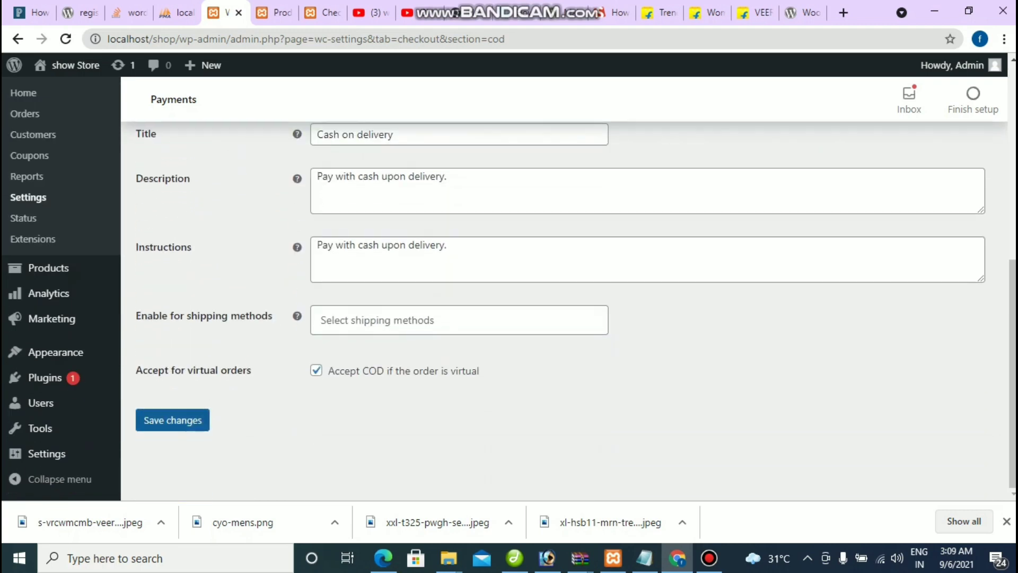
click(173, 419)
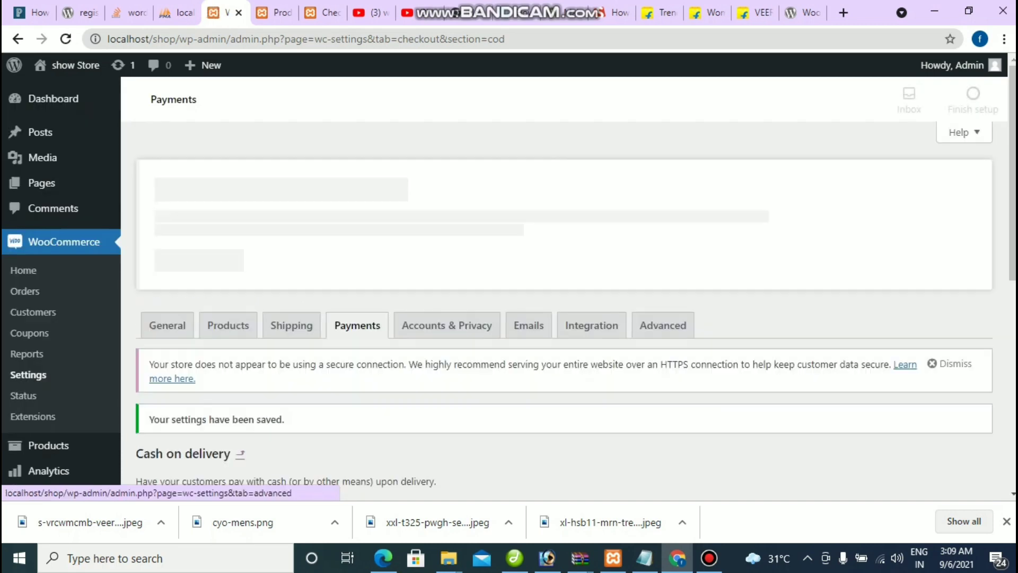
click(325, 12)
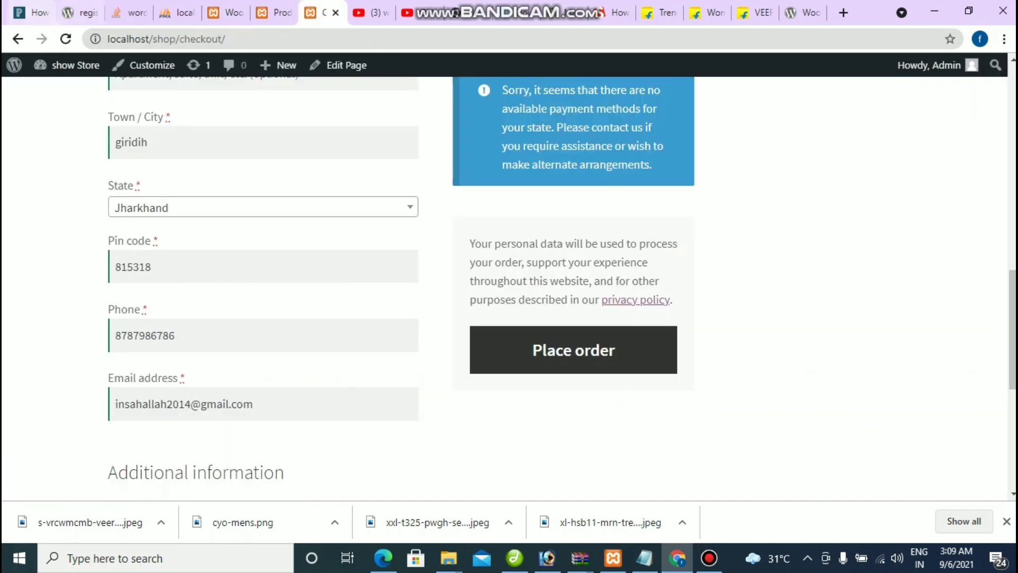
Step: Reload checkout and confirm Cash on delivery is now offered for the ₹450 order
click(65, 39)
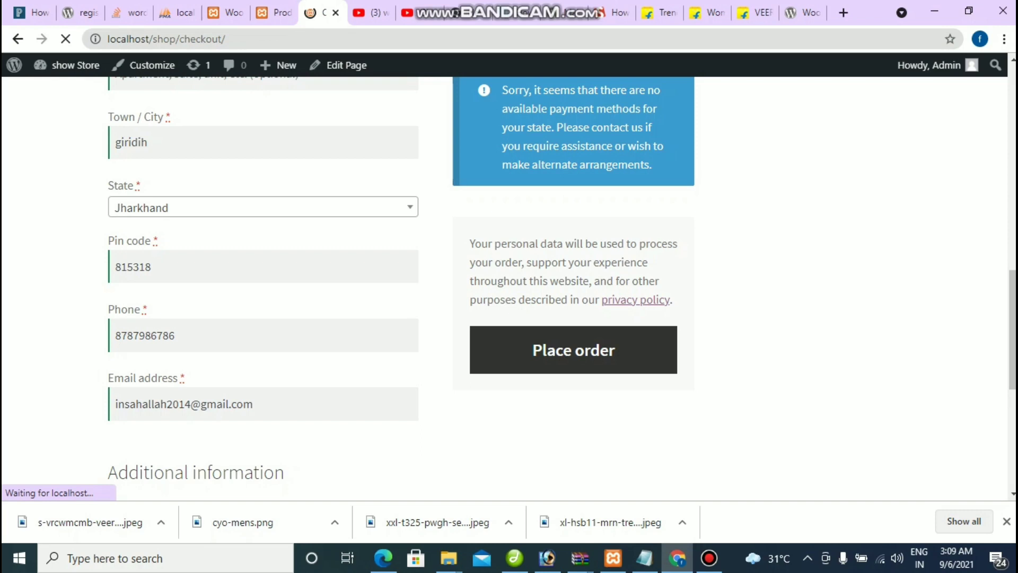
scroll(401, 288, up, 4)
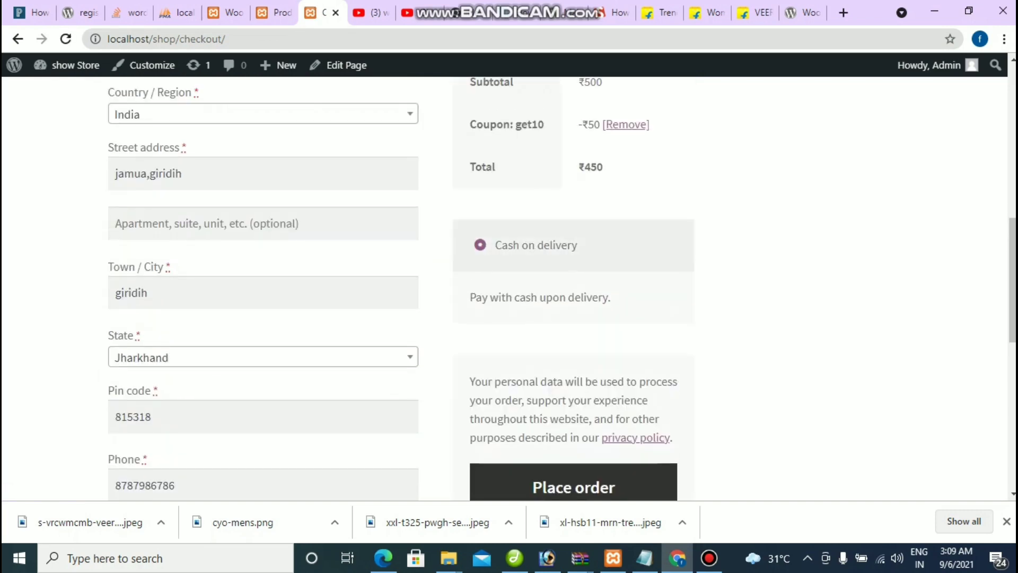
scroll(509, 288, down, 4)
Step: Return to the Cash on delivery settings and save them again
click(270, 12)
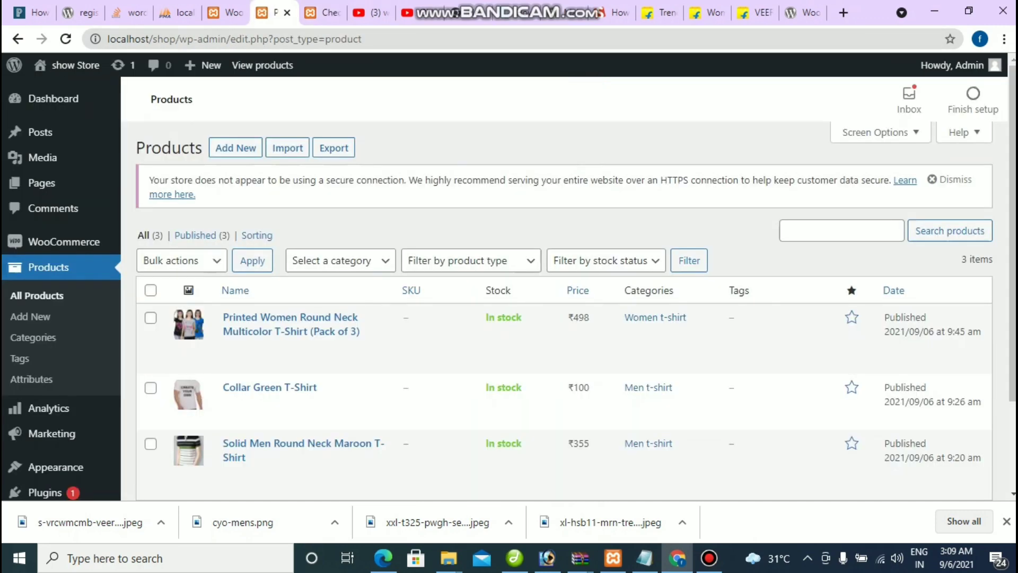
key(ctrl+Page_Up)
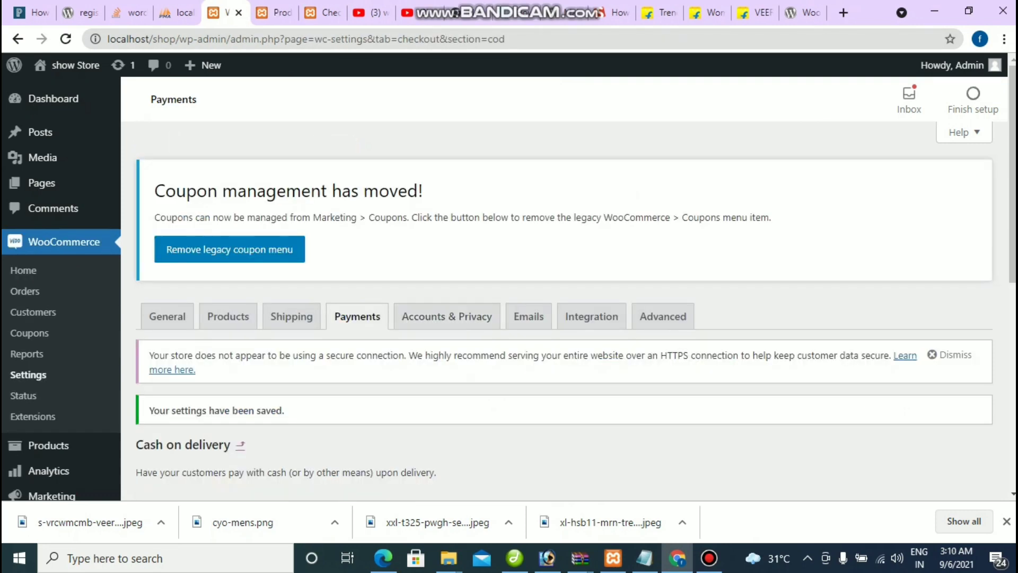
scroll(562, 318, down, 5)
scroll(562, 318, down, 3)
click(170, 486)
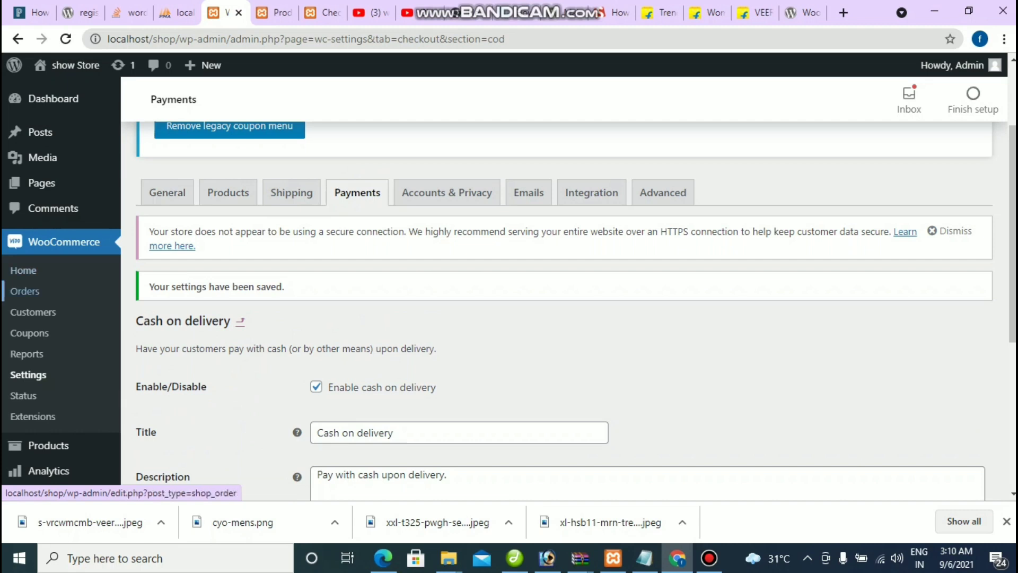
Step: Browse the WooCommerce General settings, then go to the WooCommerce plugin page on WordPress.org
click(28, 374)
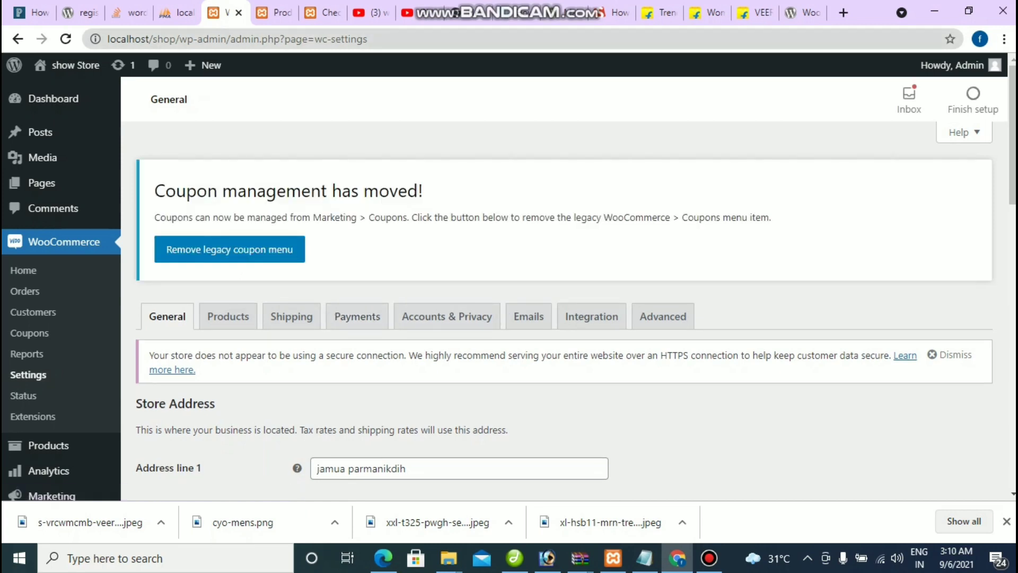
scroll(357, 316, down, 5)
scroll(357, 315, up, 5)
scroll(357, 316, down, 7)
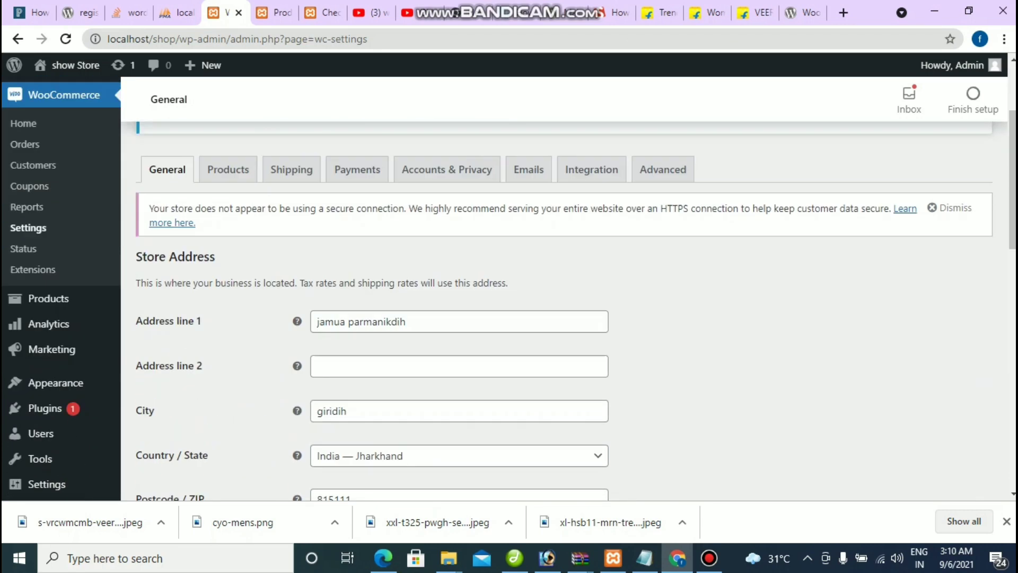
mouse_move(45, 377)
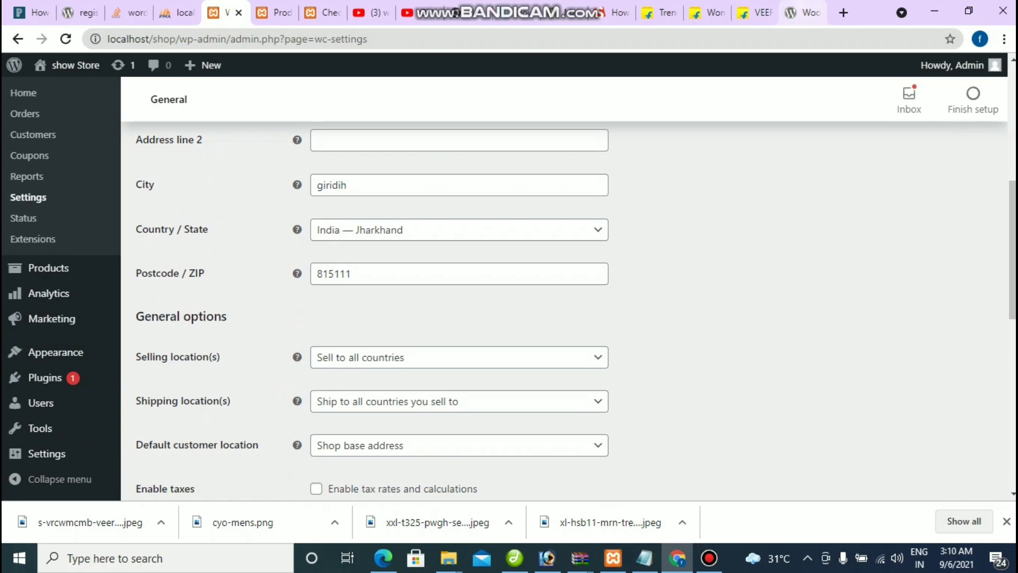
click(800, 13)
click(289, 38)
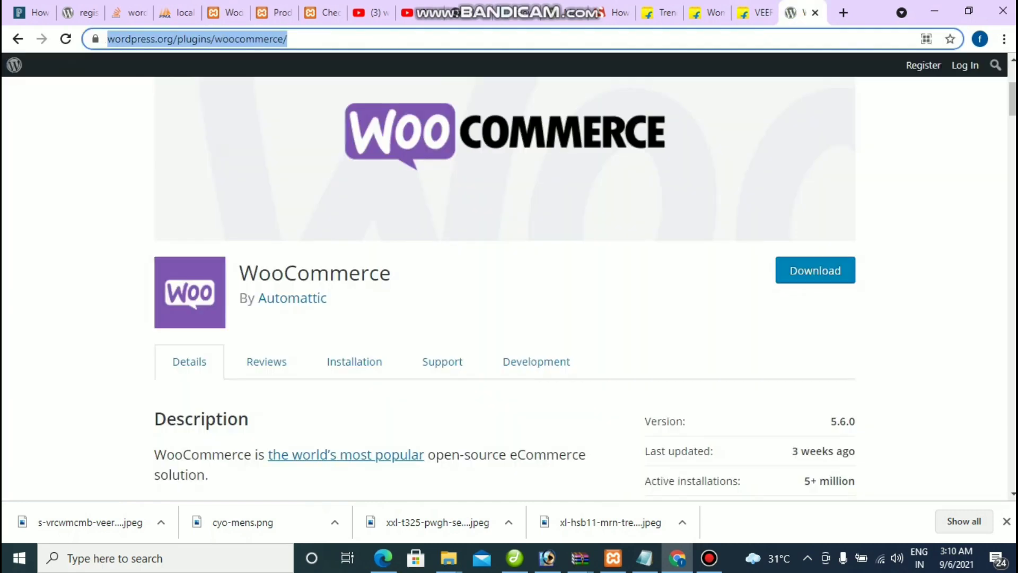
Step: Search the web for 'paypal payment gateway for woocommerce' from the address bar
text(paypal ge)
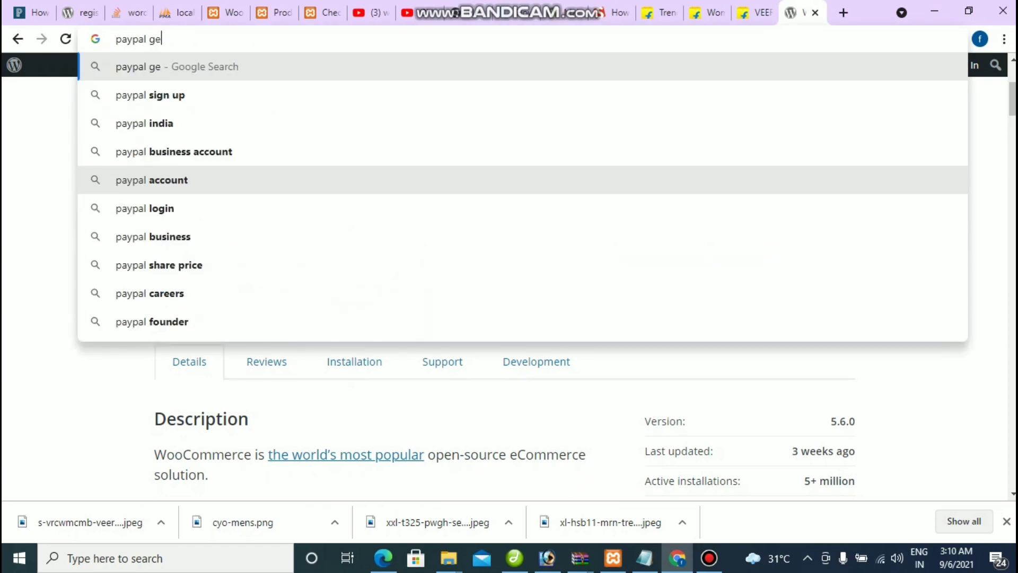
text(t)
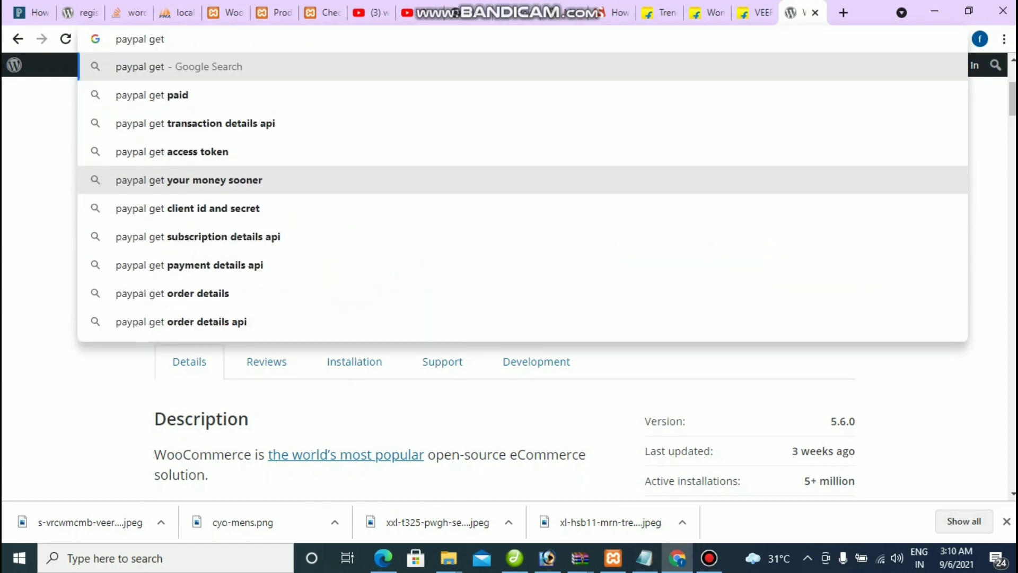
text(way)
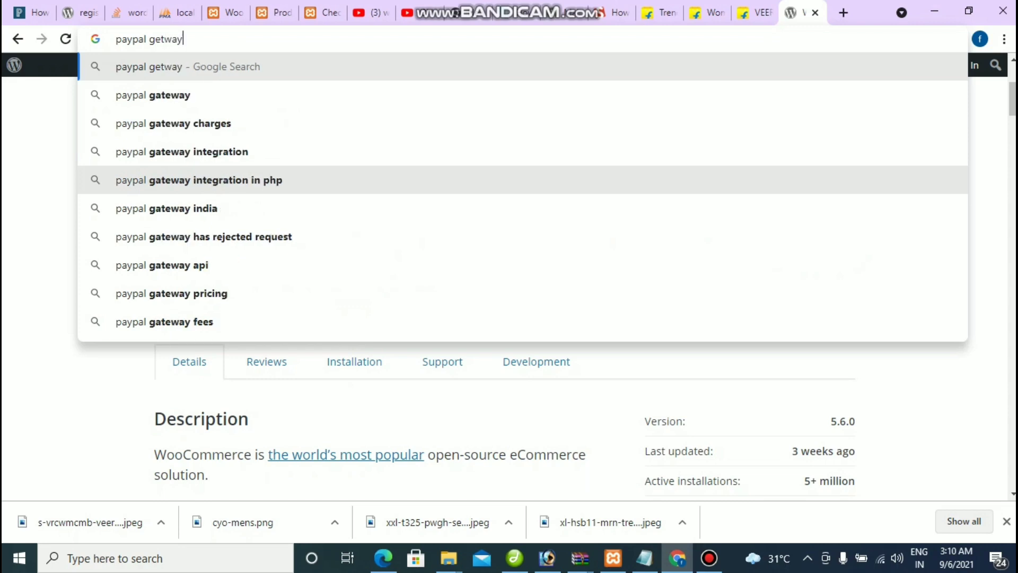
key(Down)
key(Down)
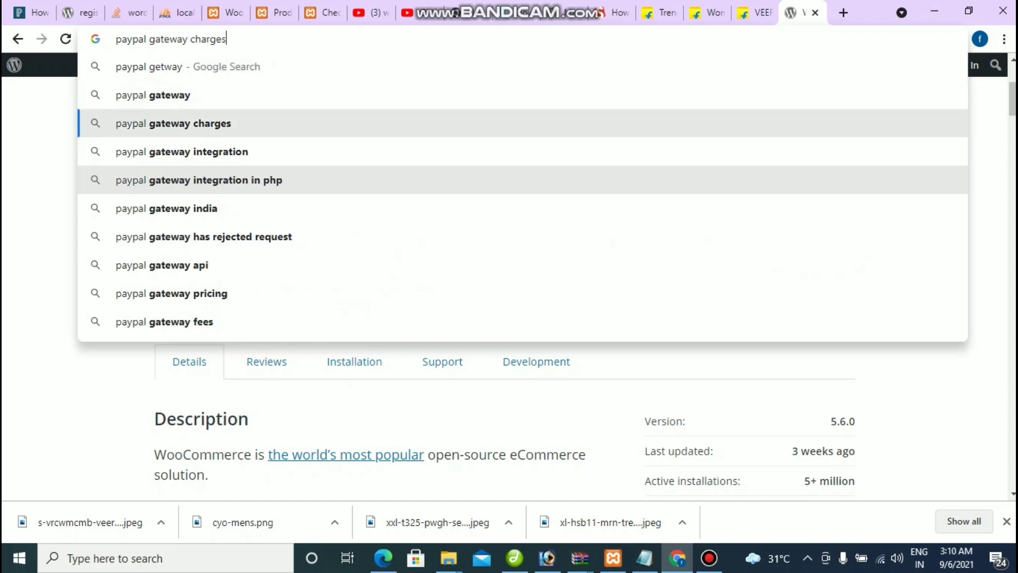
key(Up)
text(f)
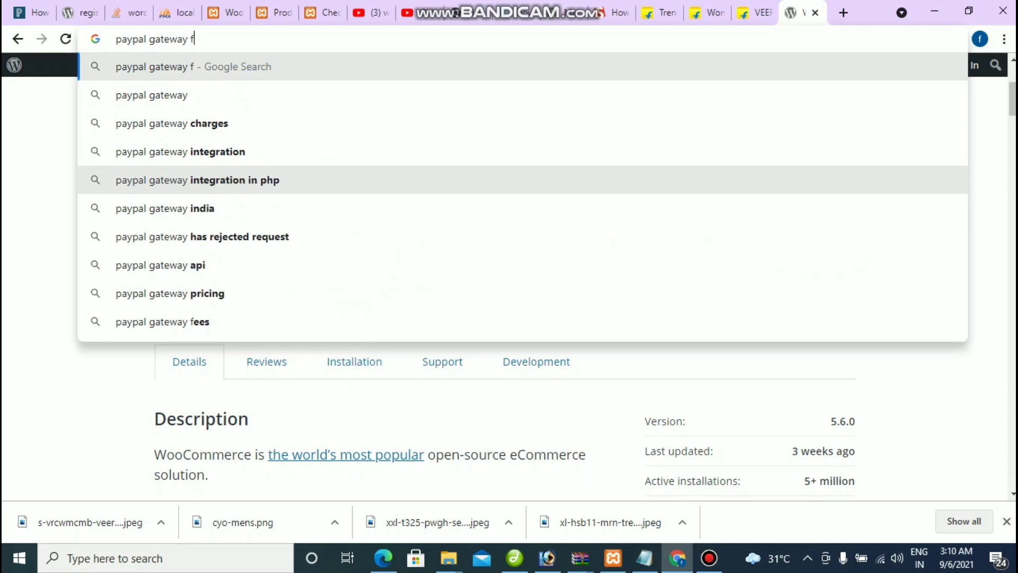
text(or w)
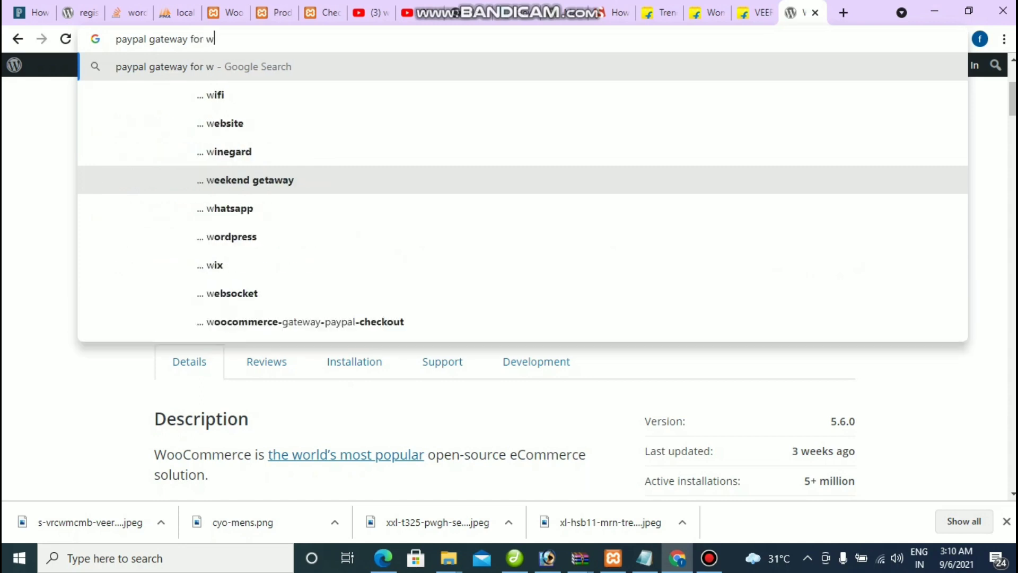
text(ordpress)
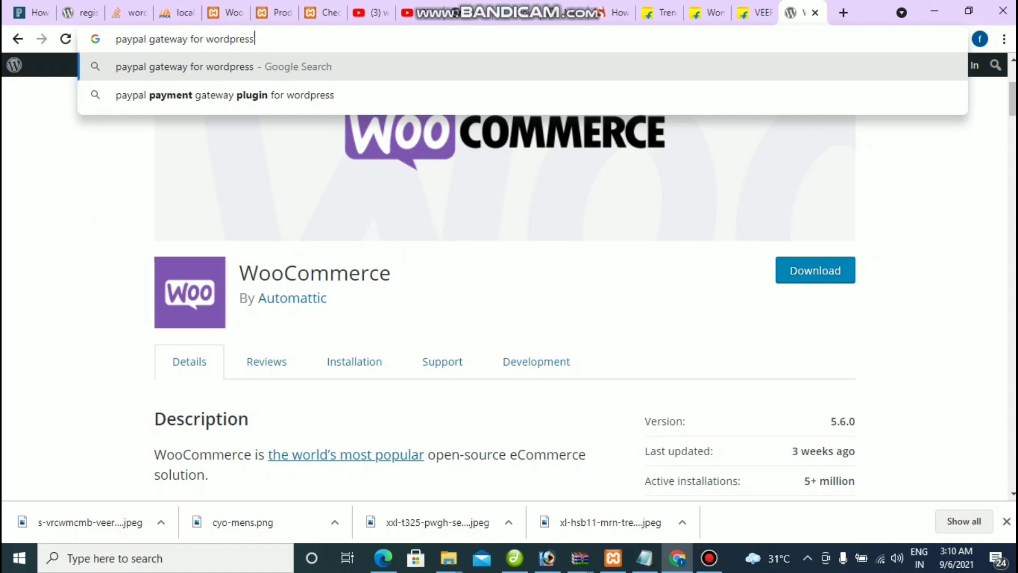
key(BackSpace)
key(BackSpace)
key(BackSpace)
key(BackSpace)
key(BackSpace)
key(BackSpace)
key(BackSpace)
key(BackSpace)
text(woo)
key(Down)
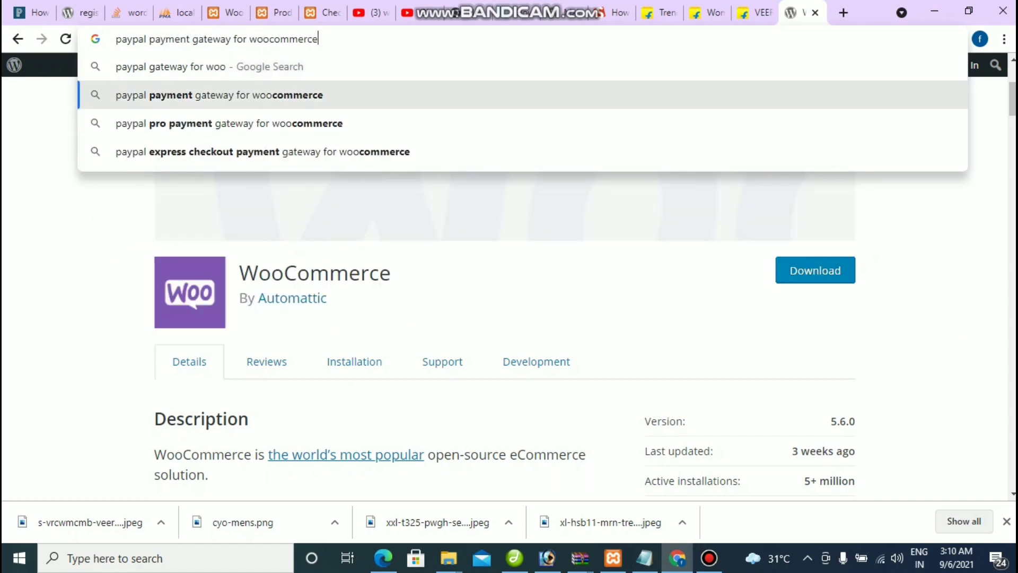
key(Return)
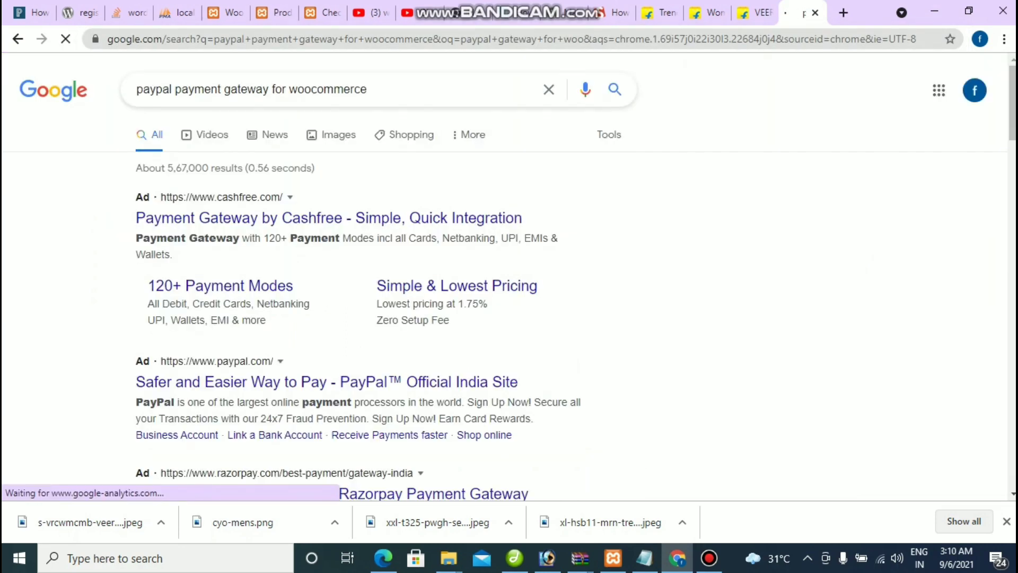
scroll(503, 276, down, 4)
scroll(504, 276, up, 4)
Step: Refine the Google search to 'woocommerce paypal payment gateway plugin'
click(367, 89)
text(pli)
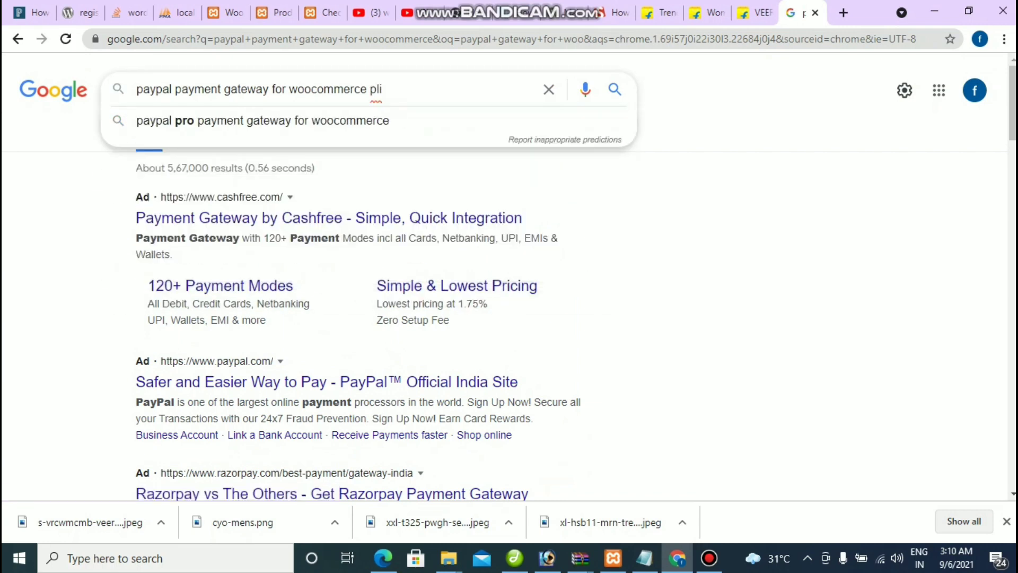
key(BackSpace)
key(Down)
key(Return)
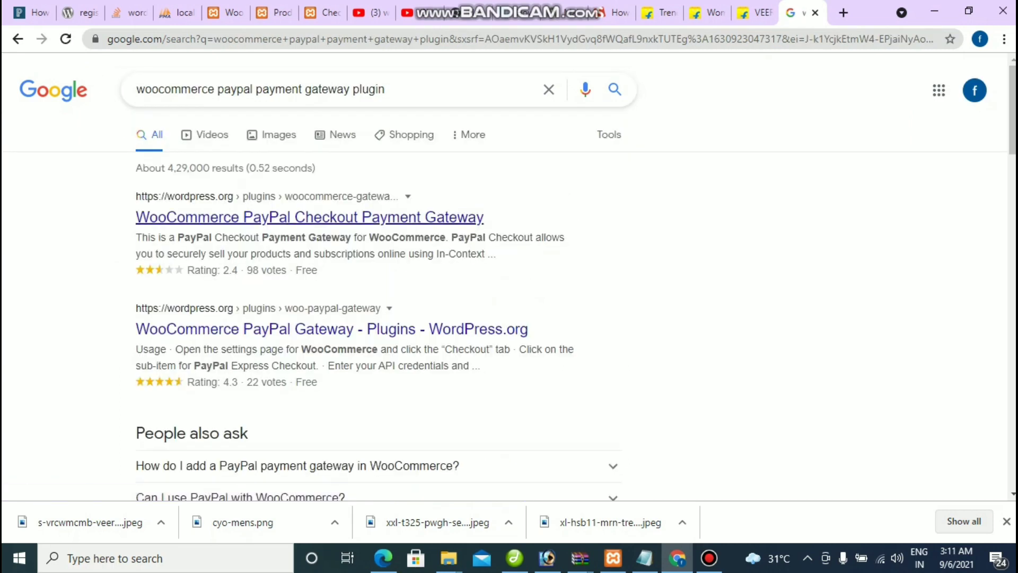
Step: Open the WooCommerce PayPal Checkout Payment Gateway plugin page and download its zip
click(309, 217)
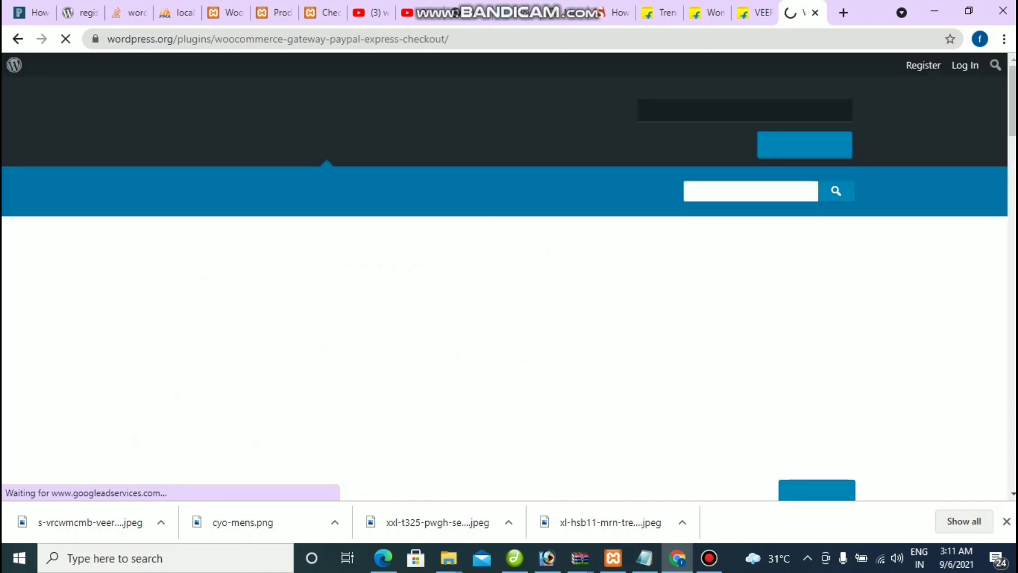
scroll(815, 212, down, 5)
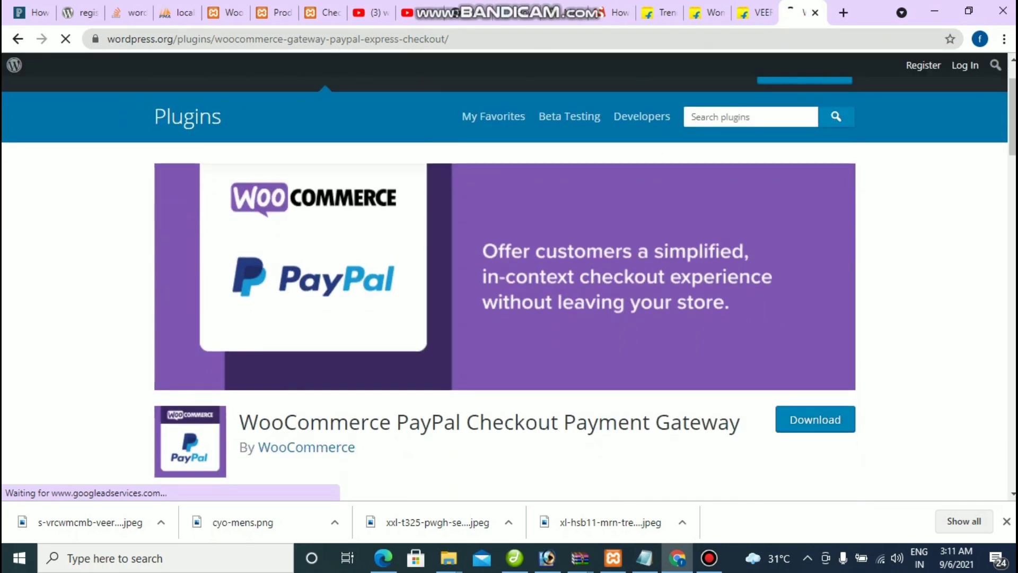
click(815, 196)
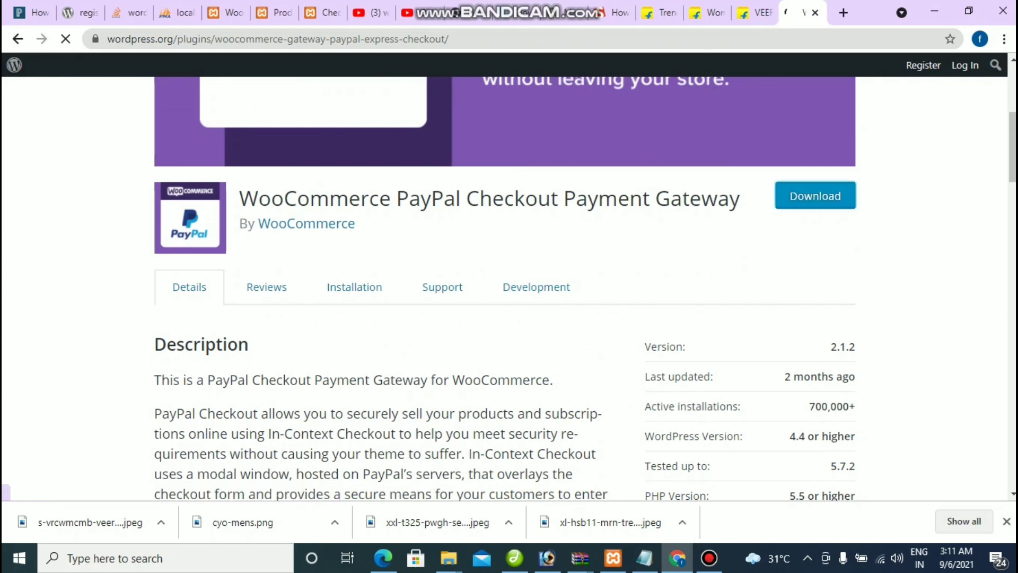